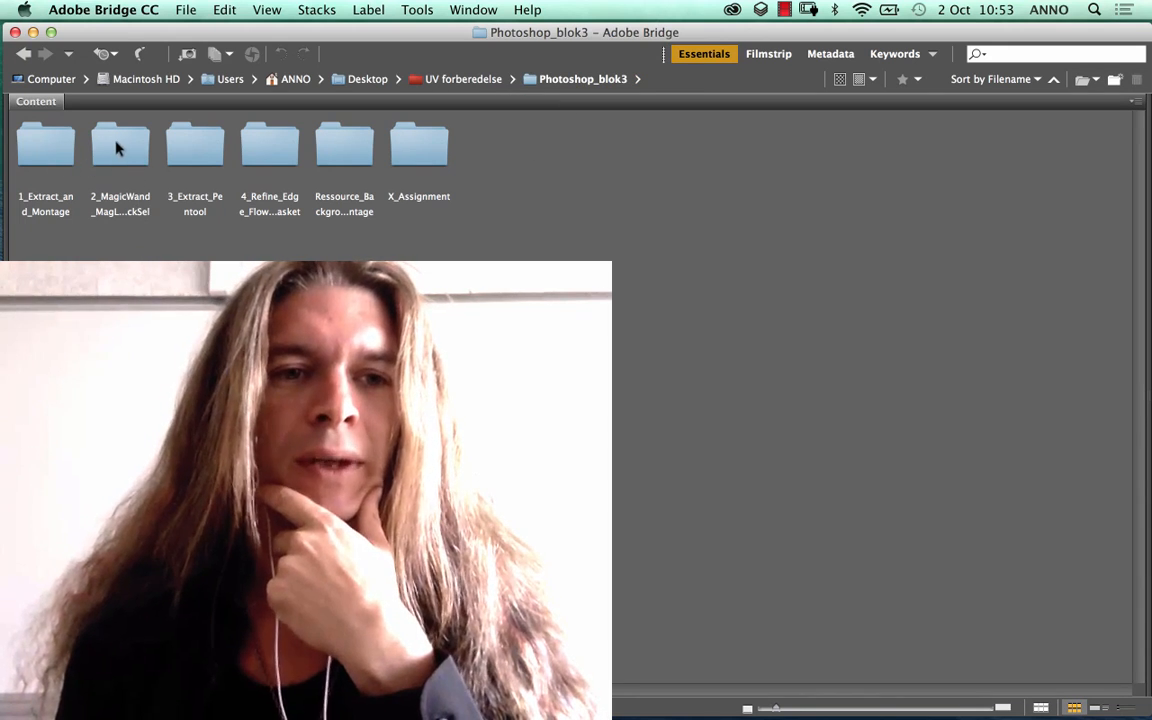
Step: Browse the contents of the 1_Extract_and_Montage and 2_MagicWand_MagLasso_QuickSel folders, returning to Photoshop_blok3 after each
double_click(50, 153)
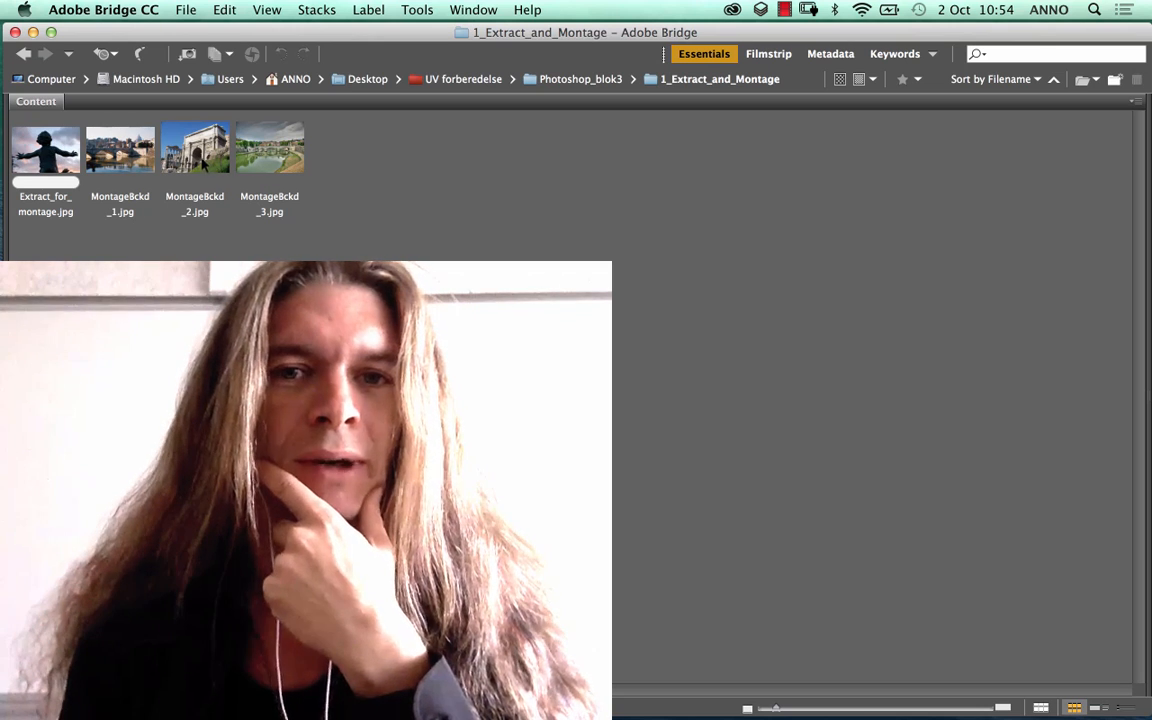
left_click(24, 54)
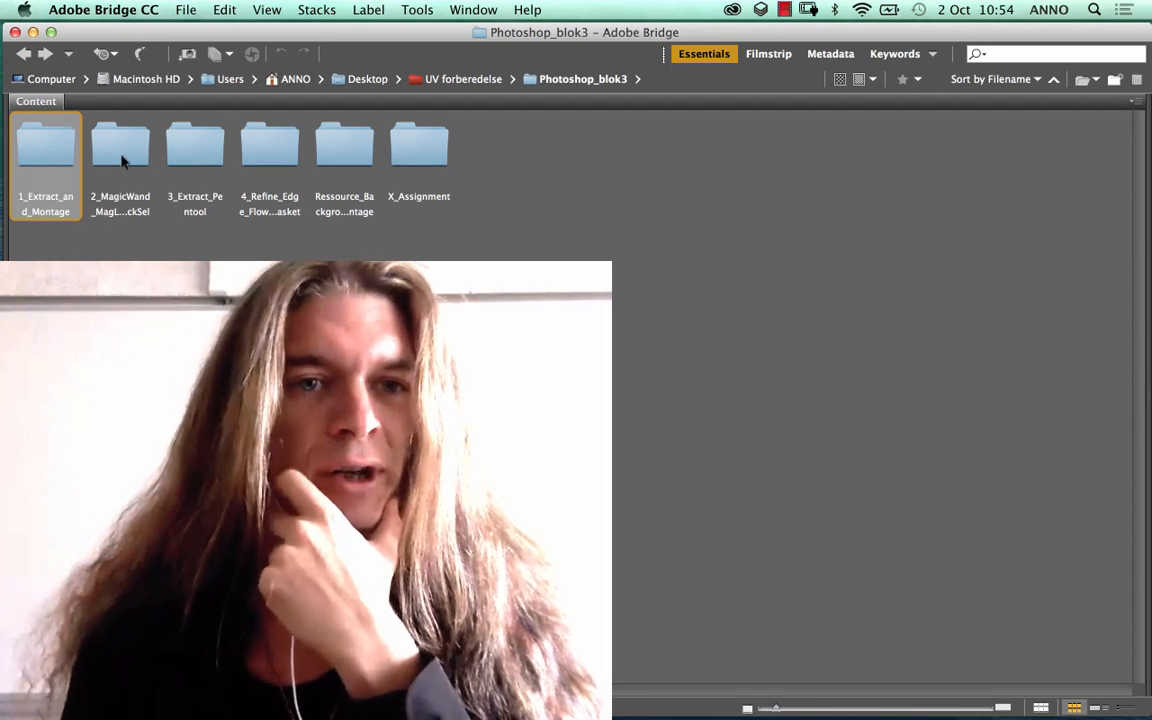
double_click(122, 147)
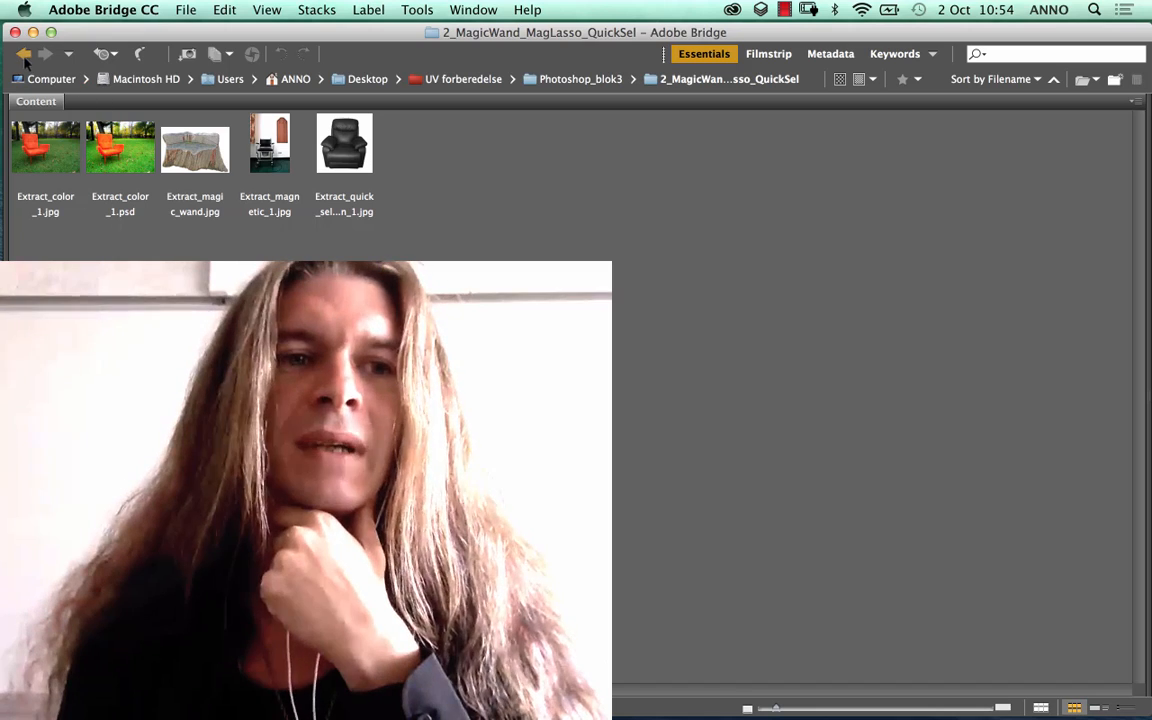
left_click(23, 53)
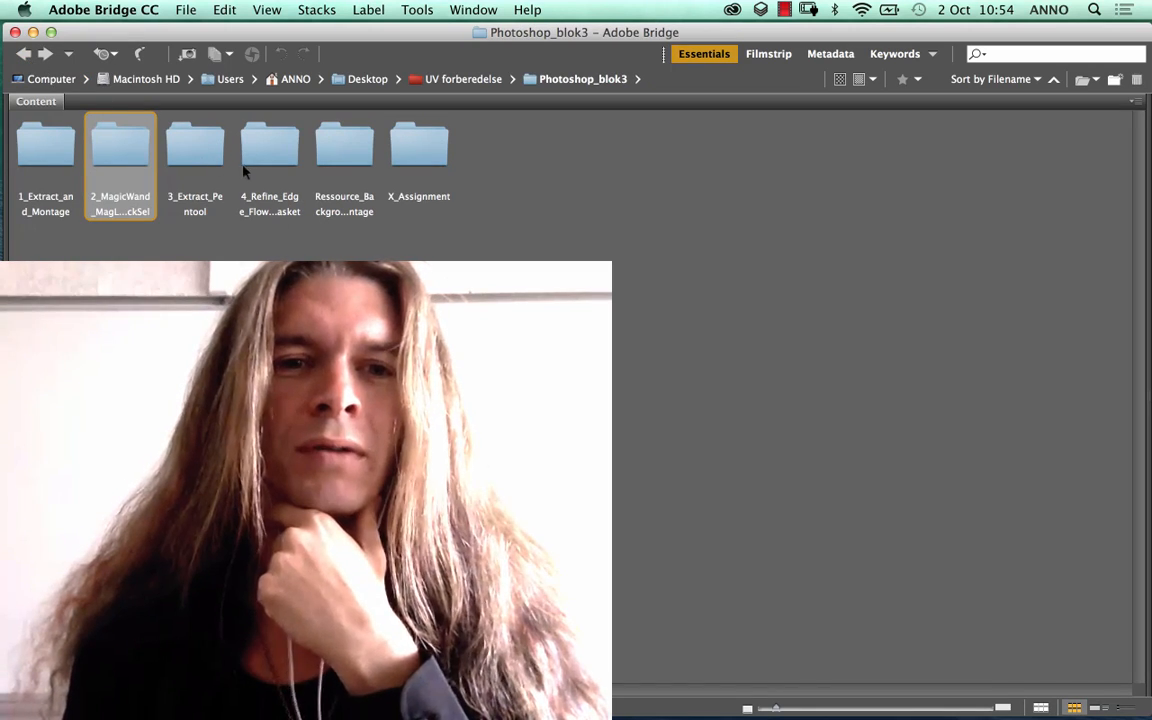
Step: Preview Extract_refine_edge_1.jpg full screen from the 4_Refine_Edge_FlowerBasket folder and return to Photoshop_blok3
double_click(267, 150)
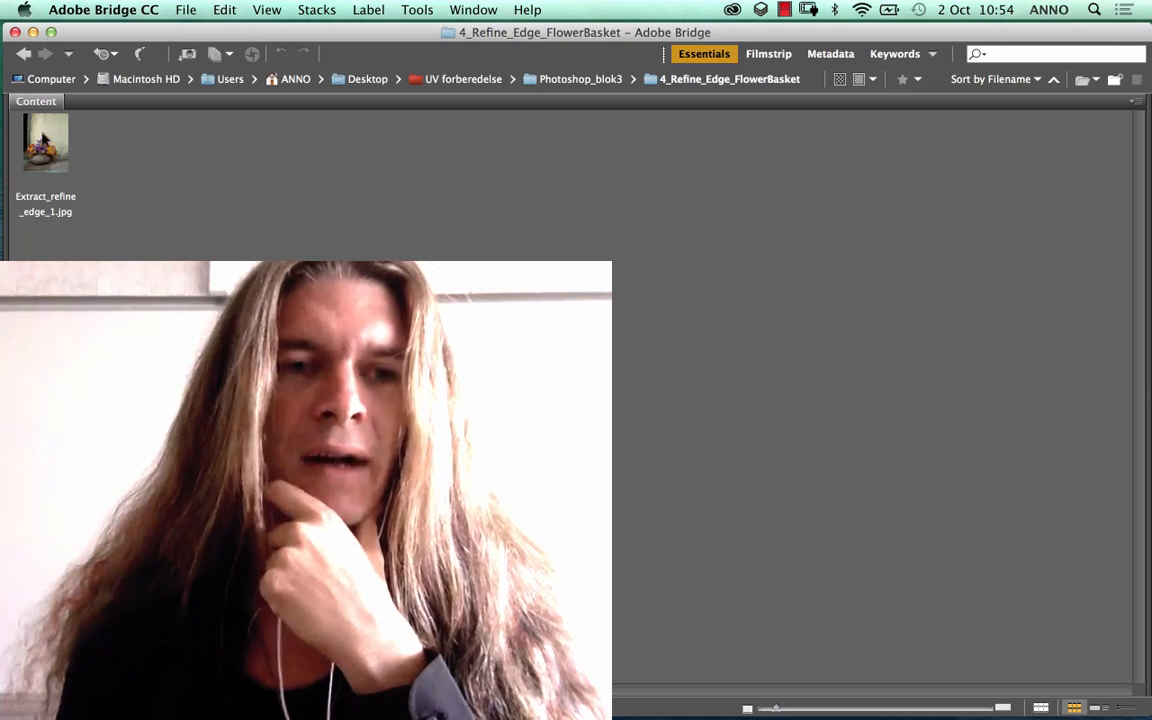
left_click(58, 148)
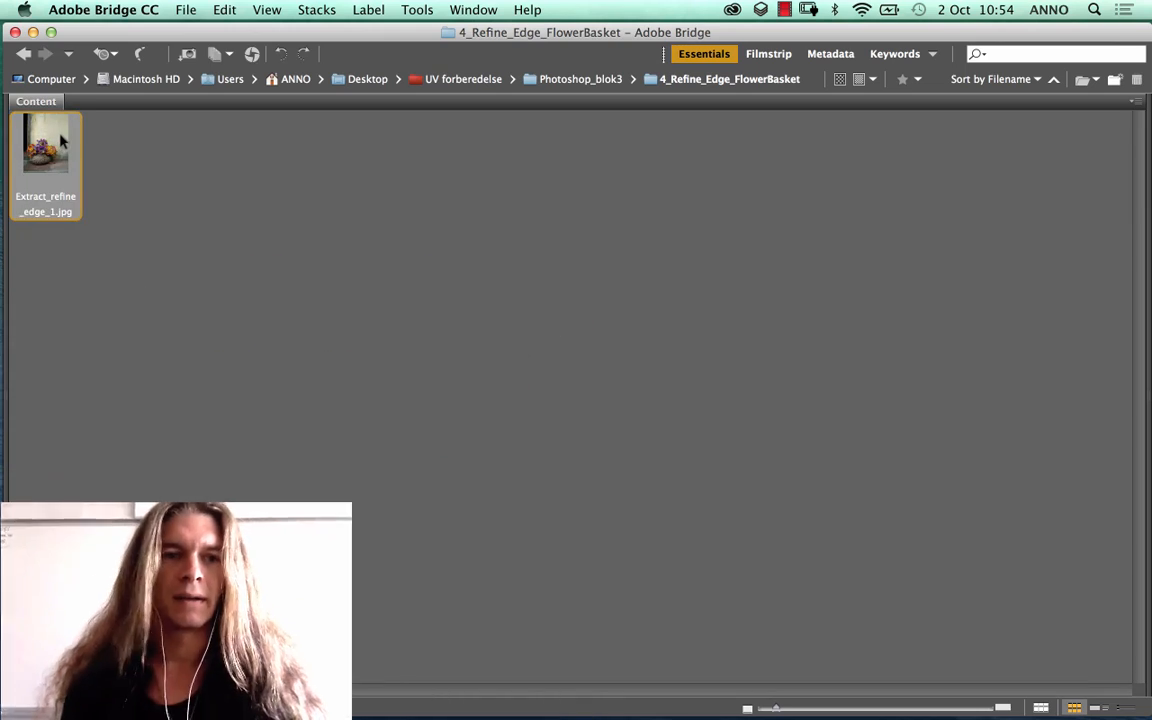
key("space")
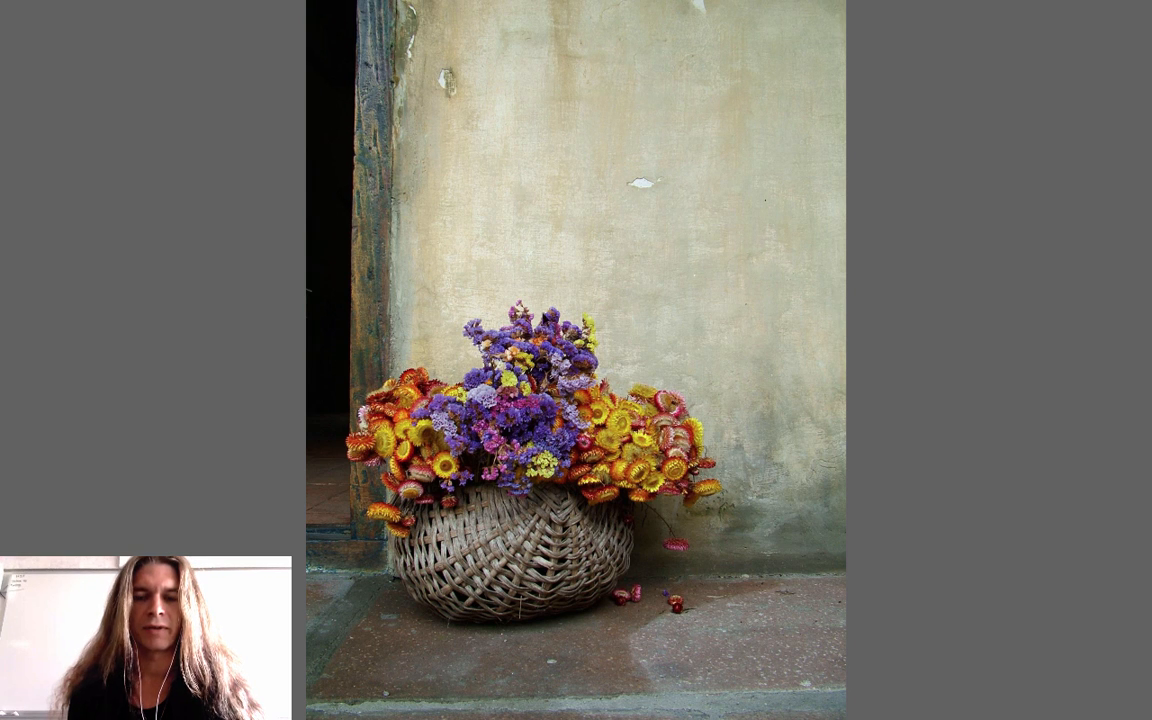
key("space")
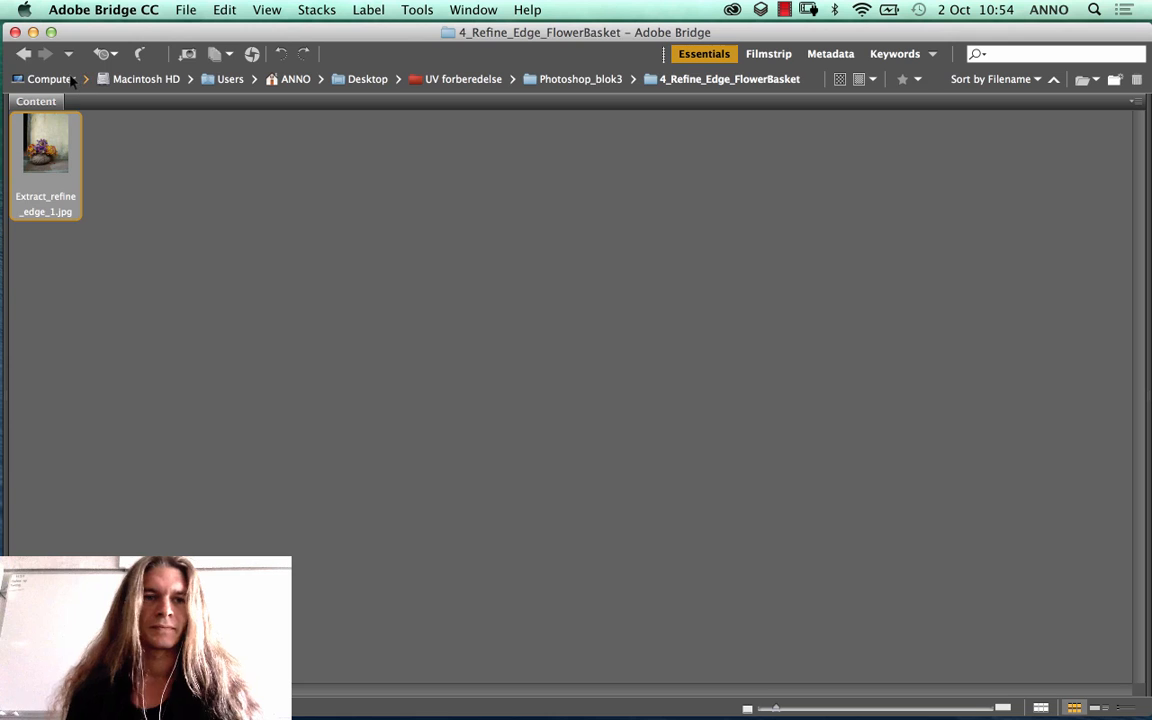
left_click(22, 55)
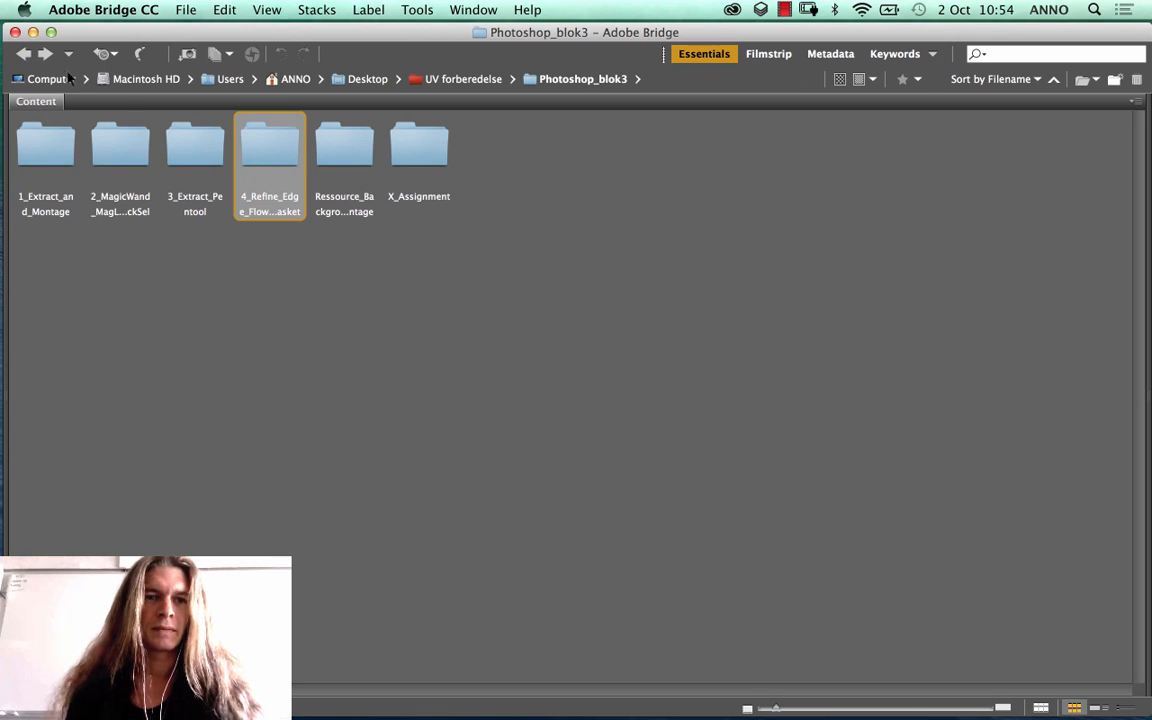
Step: Open the 2_MagicWand_MagLasso_QuickSel folder
left_click(121, 153)
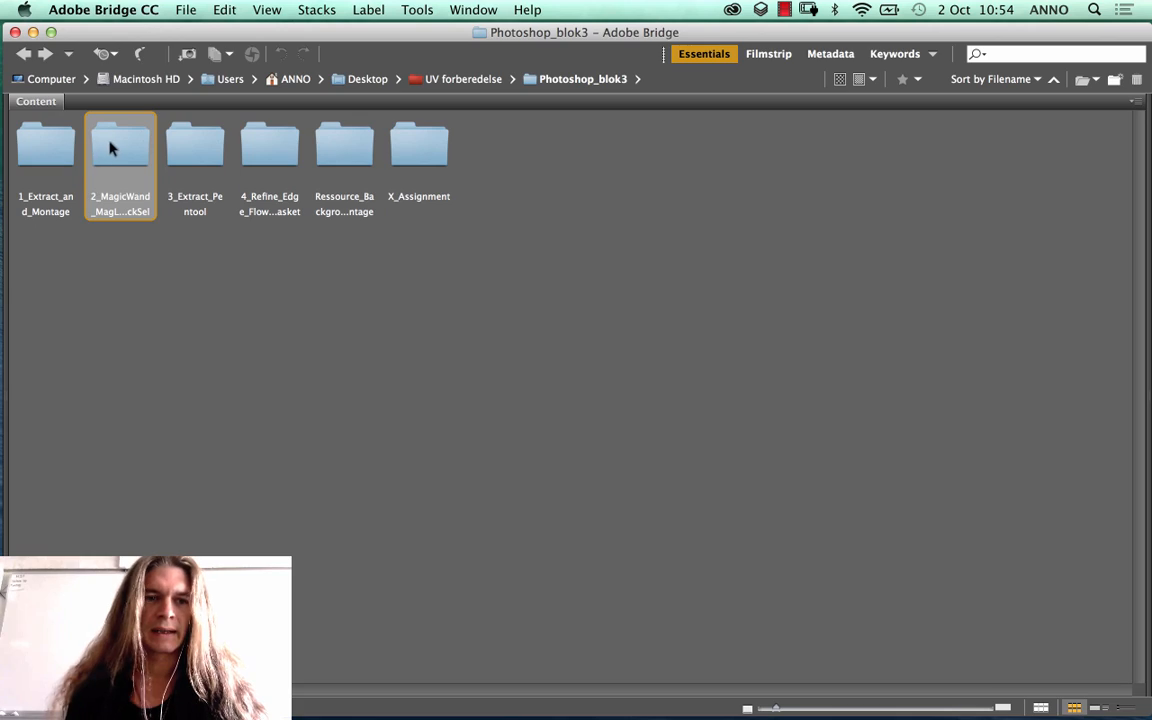
double_click(110, 150)
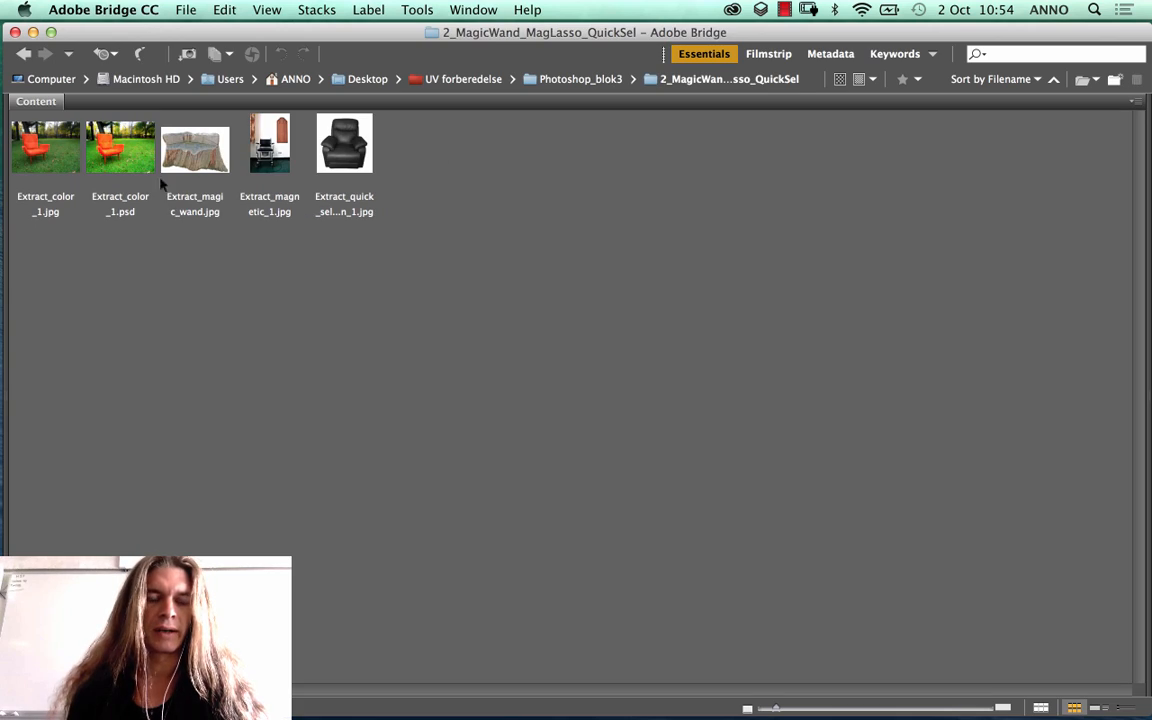
mouse_move(293, 712)
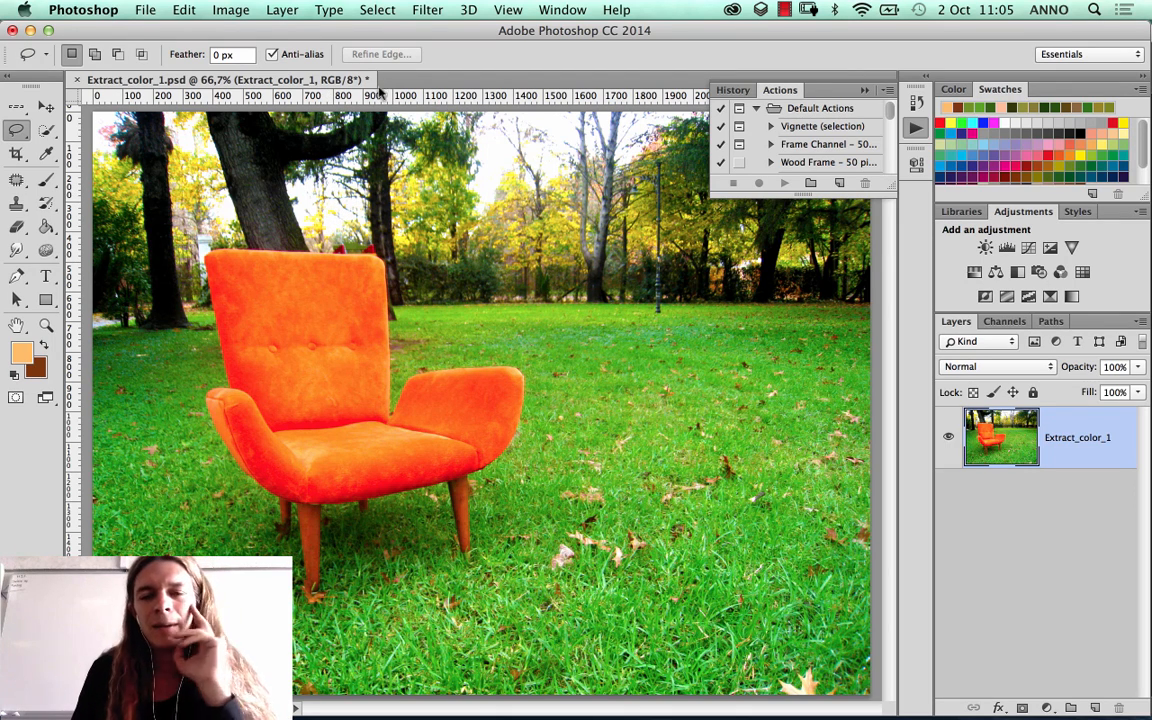
Step: Try selecting the trees behind the orange chair with the Quick Selection tool, and clear that selection
left_click(46, 130)
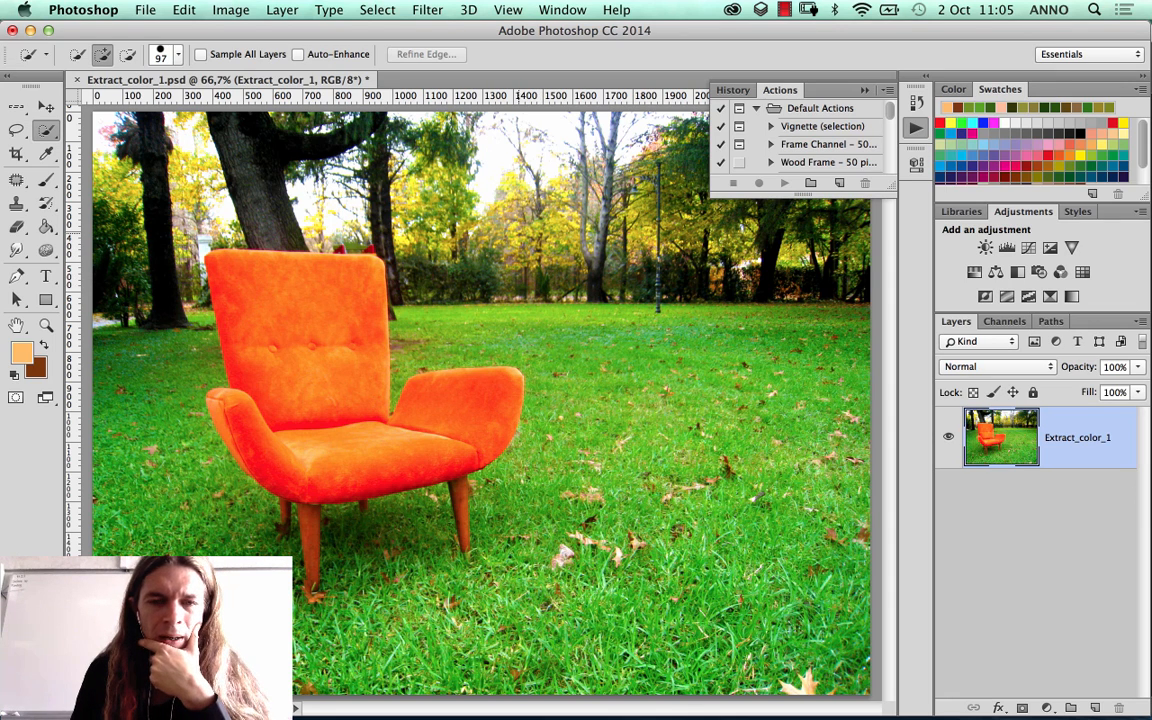
mouse_move(551, 285)
left_mouse_down()
mouse_move(585, 441)
mouse_move(682, 346)
mouse_move(658, 214)
mouse_move(670, 225)
left_mouse_up()
mouse_move(495, 193)
left_mouse_down()
mouse_move(315, 125)
mouse_move(169, 150)
left_mouse_up()
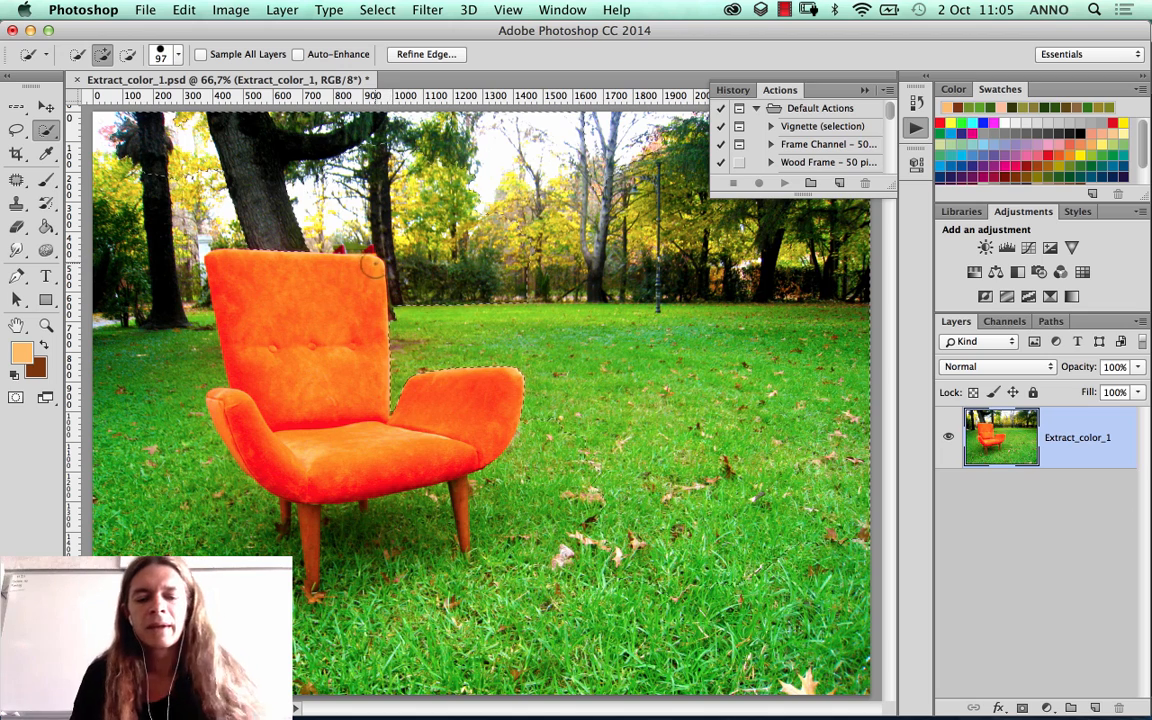
key("super+d")
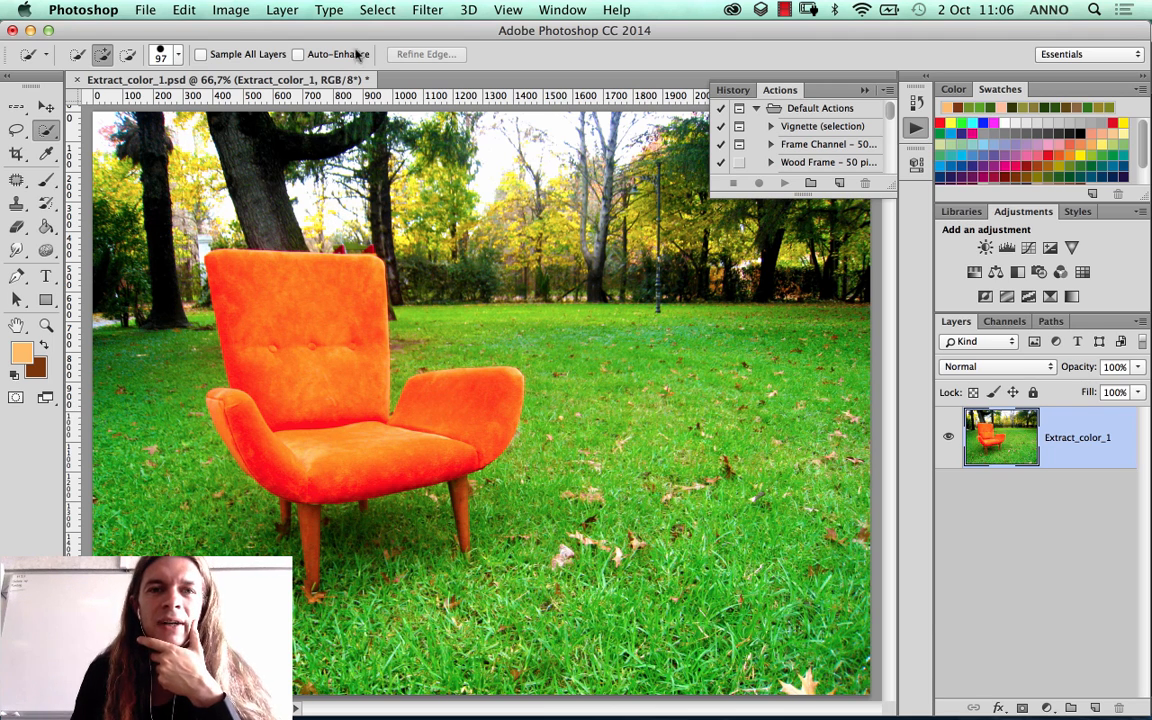
Step: Start a Color Range selection and set its selection preview to None
left_click(374, 10)
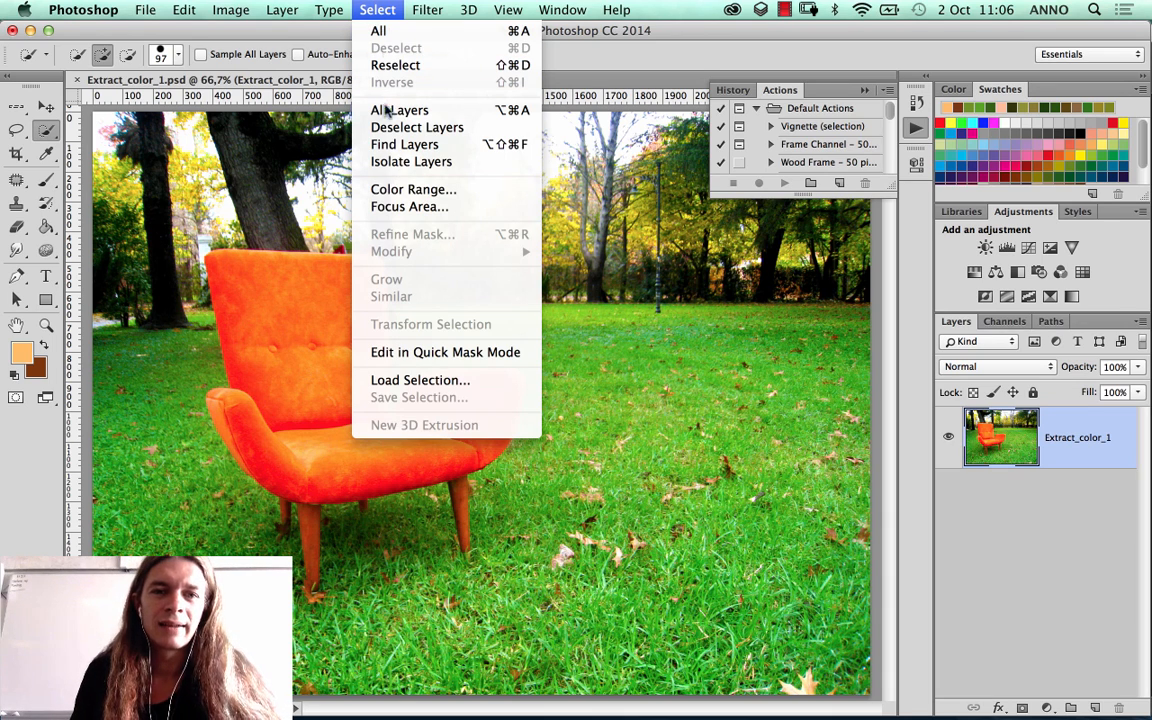
left_click(411, 189)
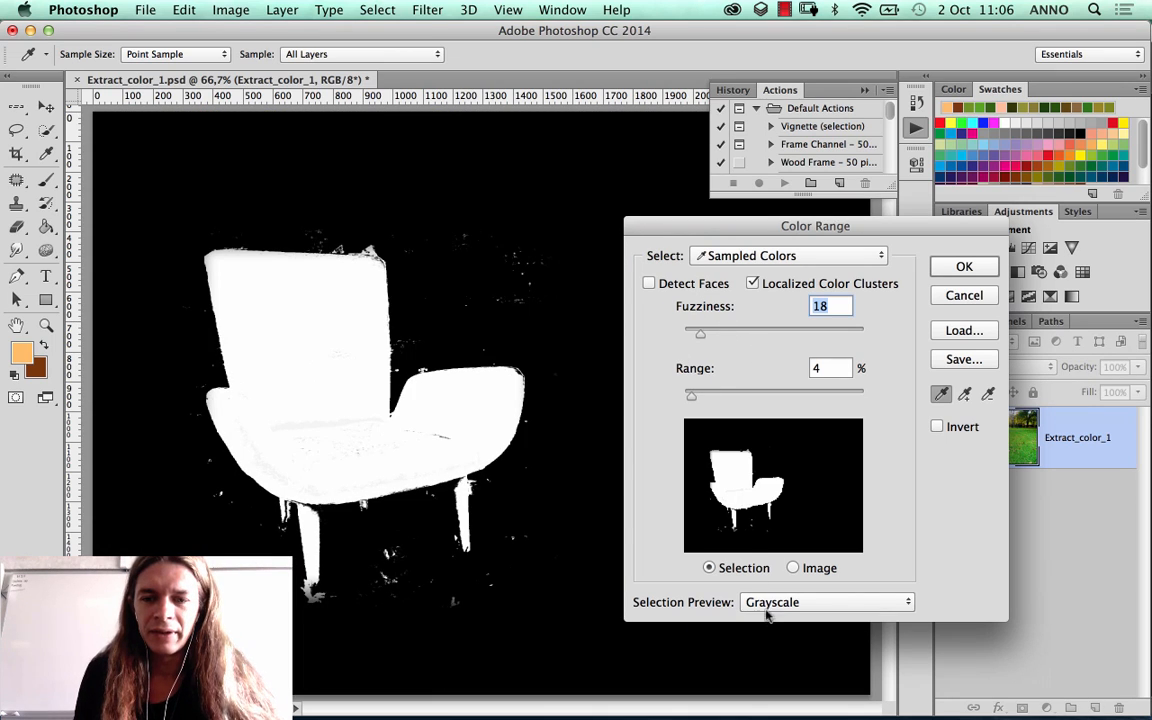
left_click(779, 603)
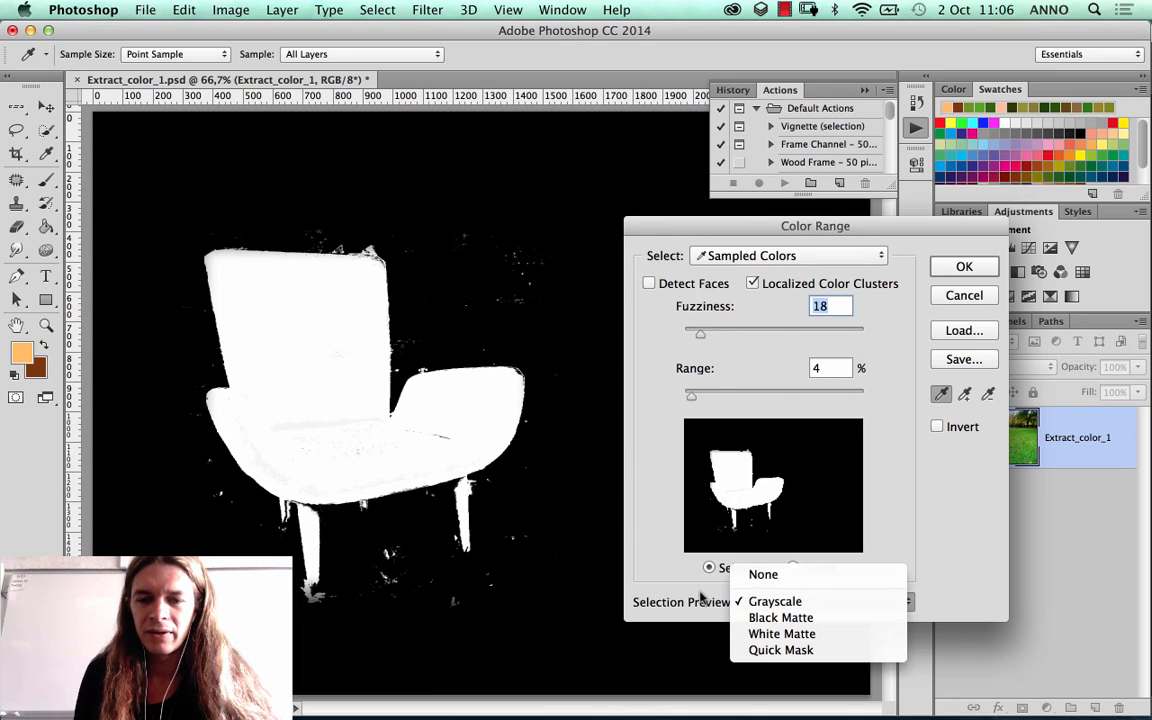
left_click(760, 575)
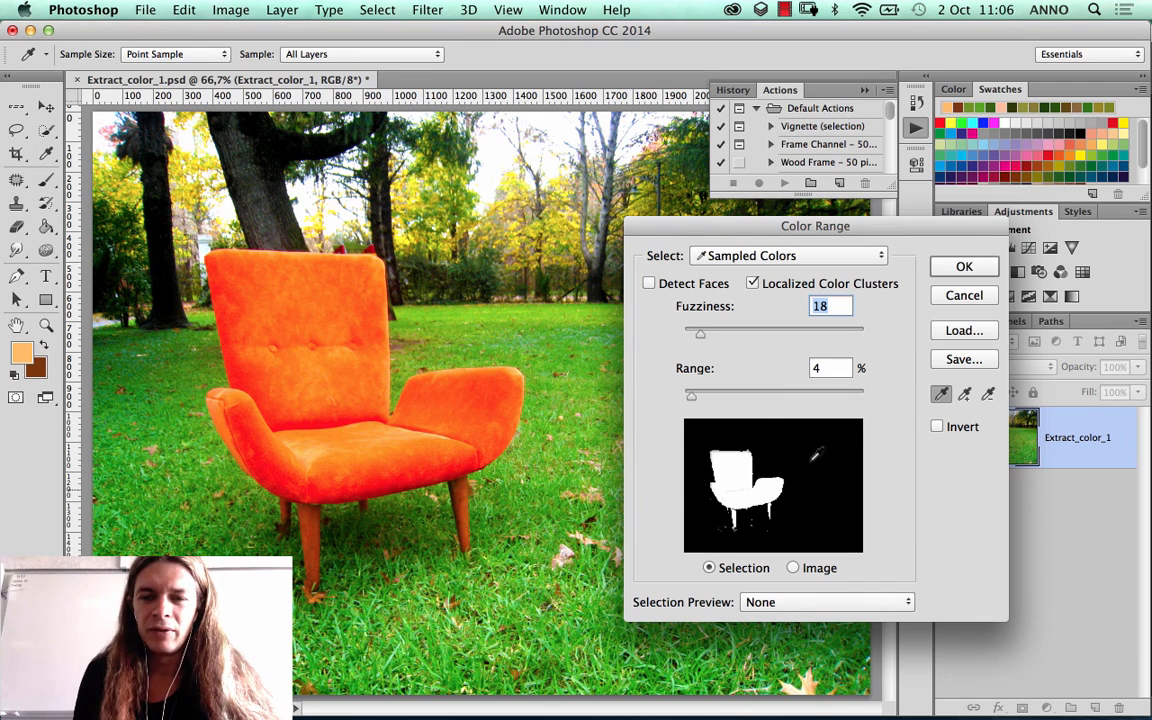
Step: Sample the orange of the chair's lower backrest and set fuzziness to 73 and range to 34%
left_click(354, 370)
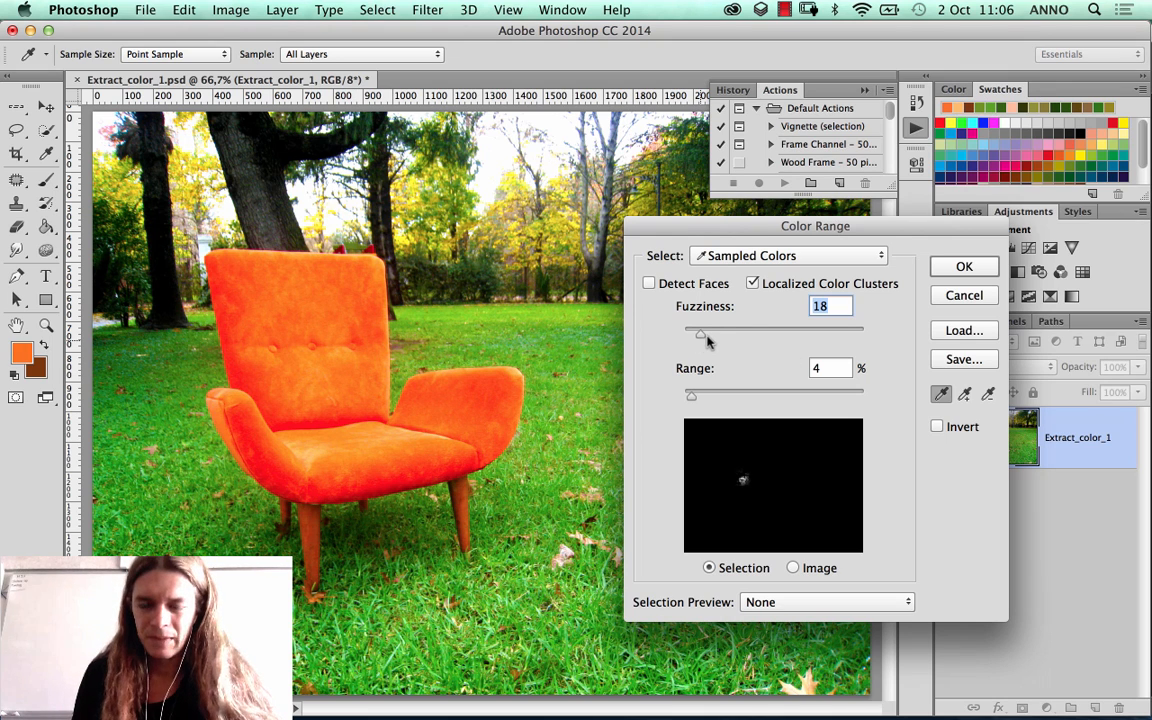
left_click_drag(700, 333, 725, 335)
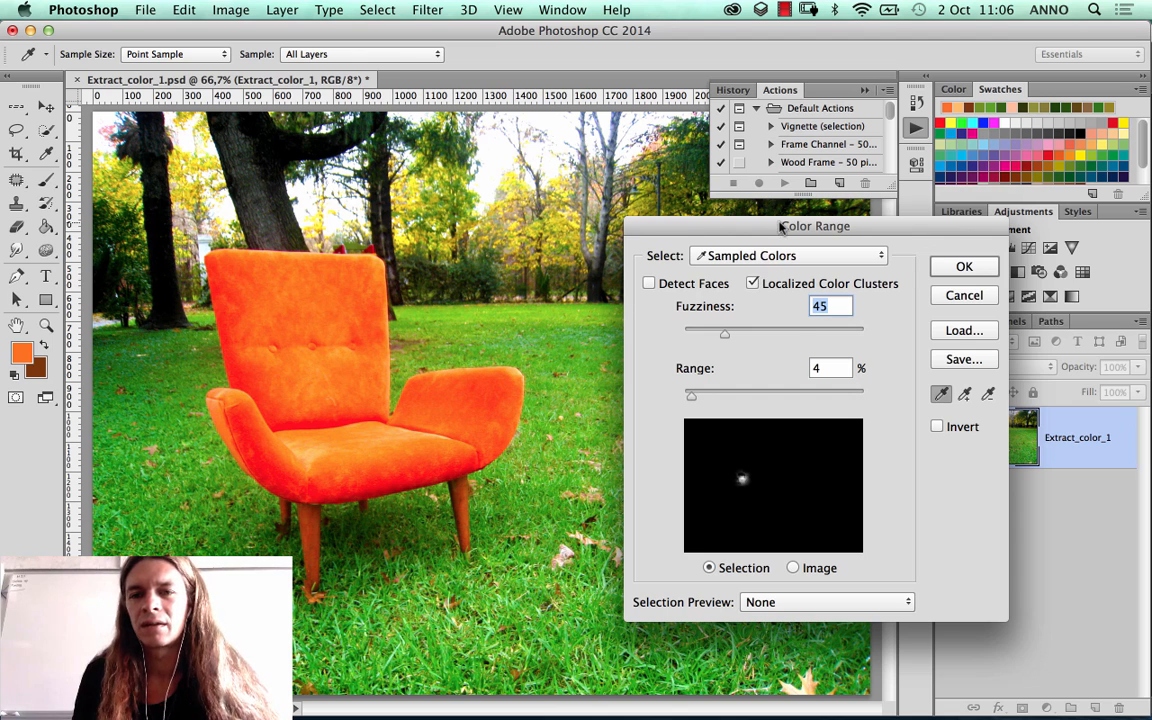
left_click_drag(700, 226, 723, 209)
left_click_drag(744, 320, 773, 320)
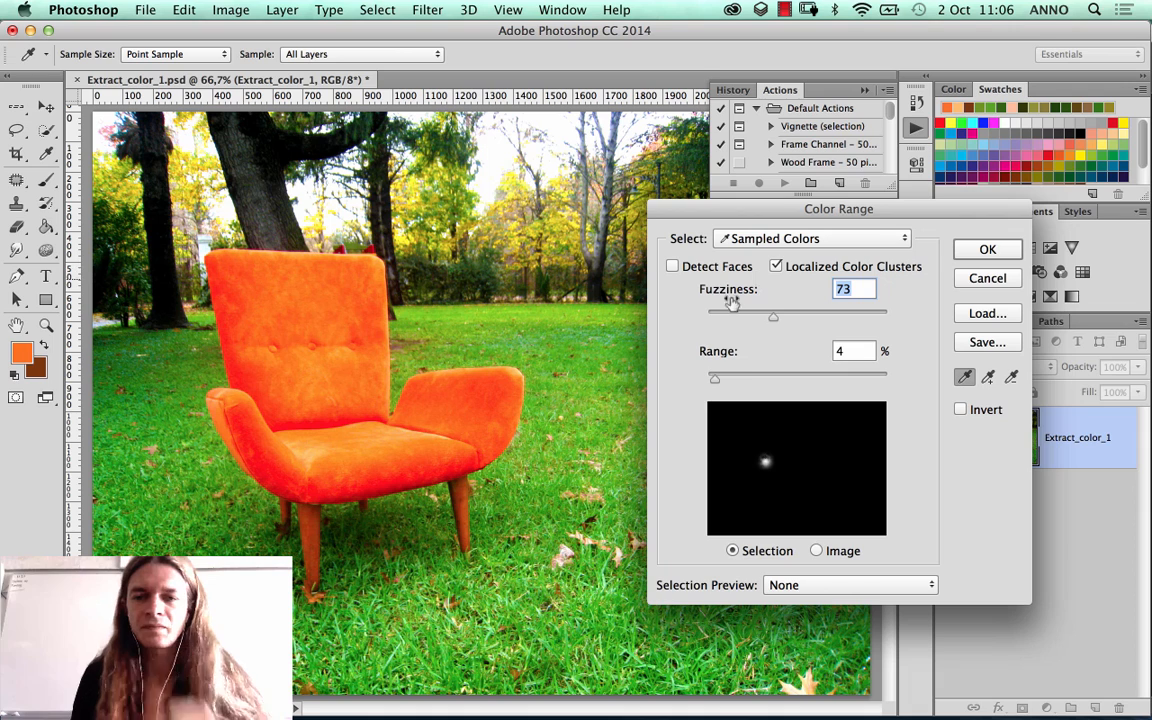
left_click(728, 379)
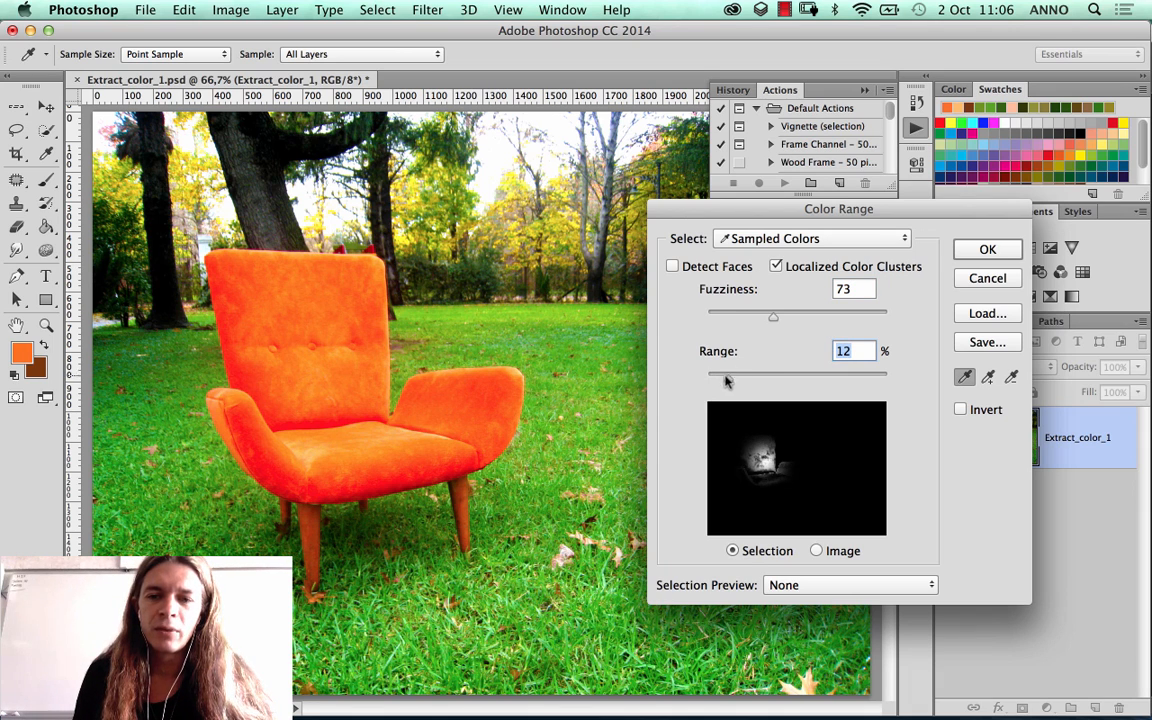
left_click_drag(728, 380, 768, 380)
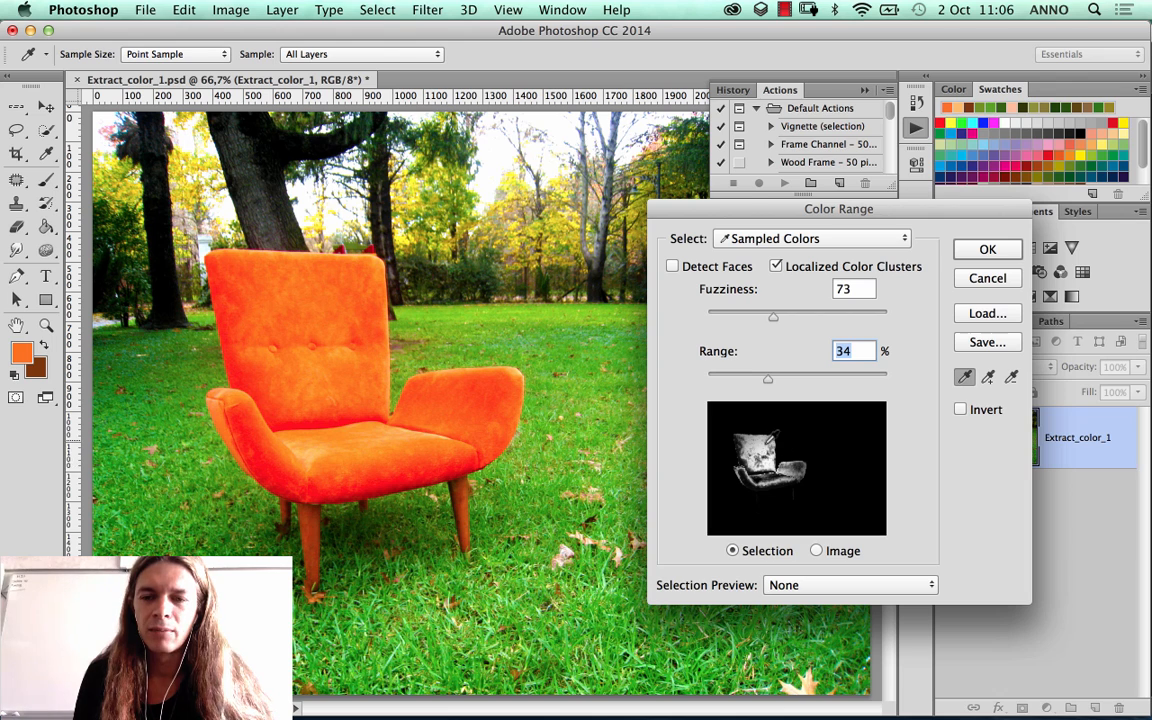
Step: Resample the colour near the top of the chair's backrest and set range to 32% and fuzziness to 70
left_click(318, 280)
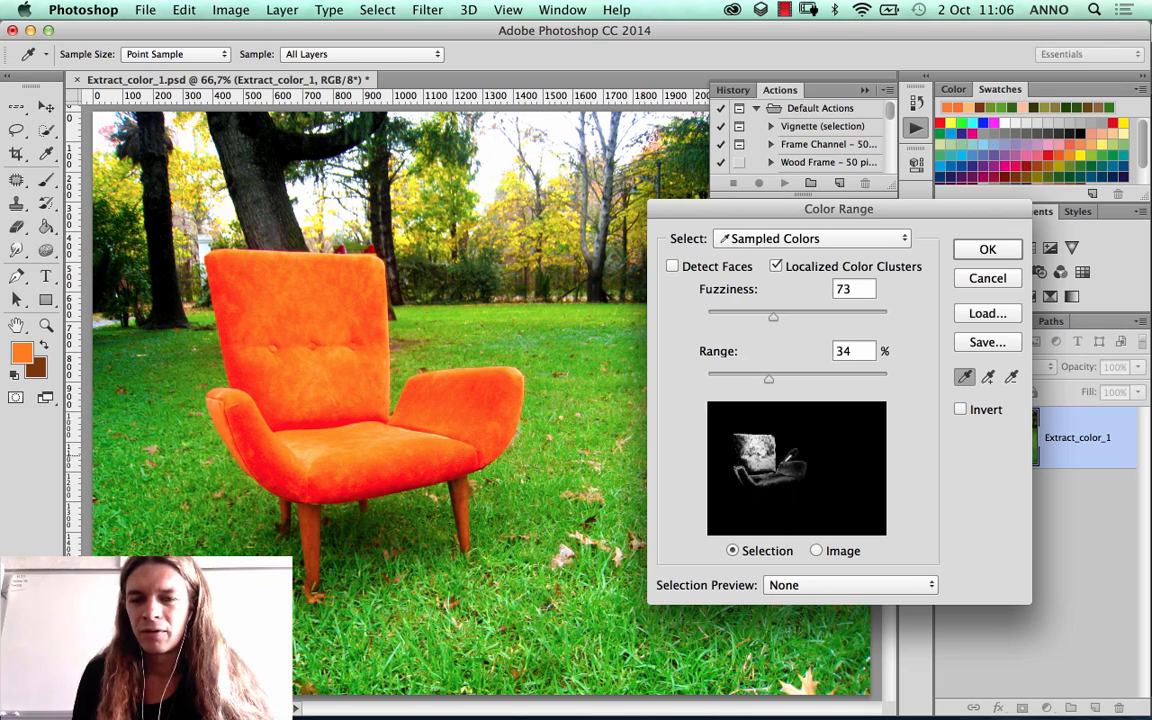
left_click_drag(768, 379, 873, 387)
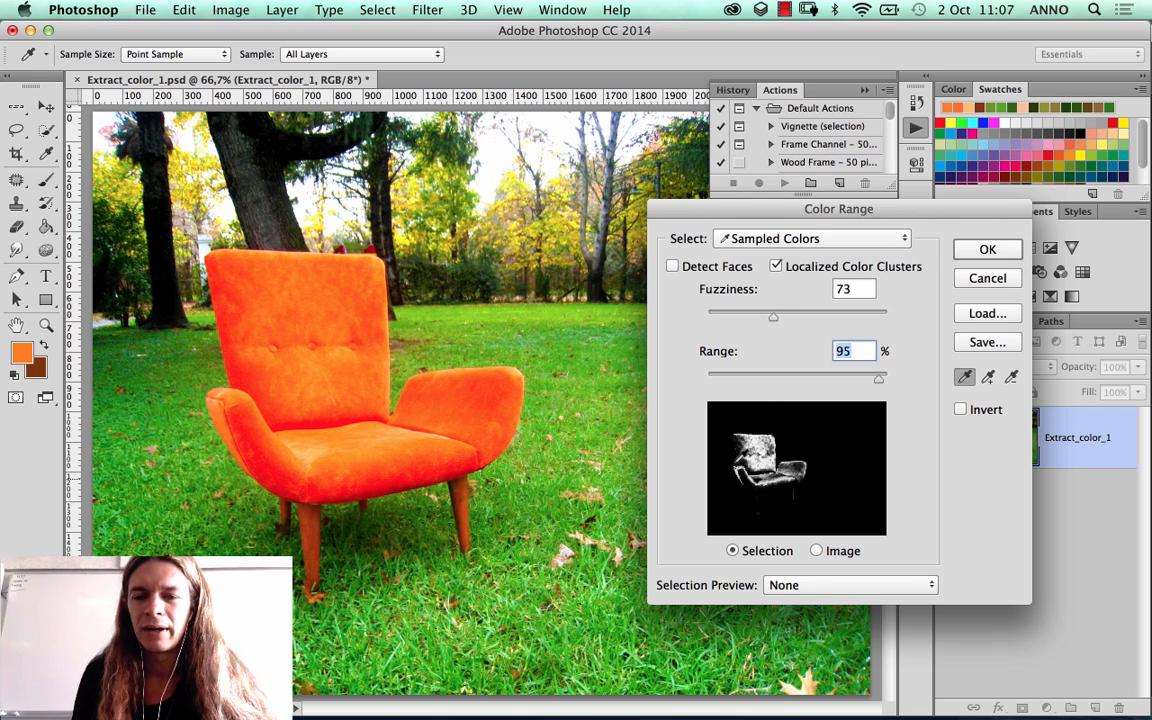
left_click_drag(877, 380, 764, 380)
left_click_drag(773, 317, 888, 321)
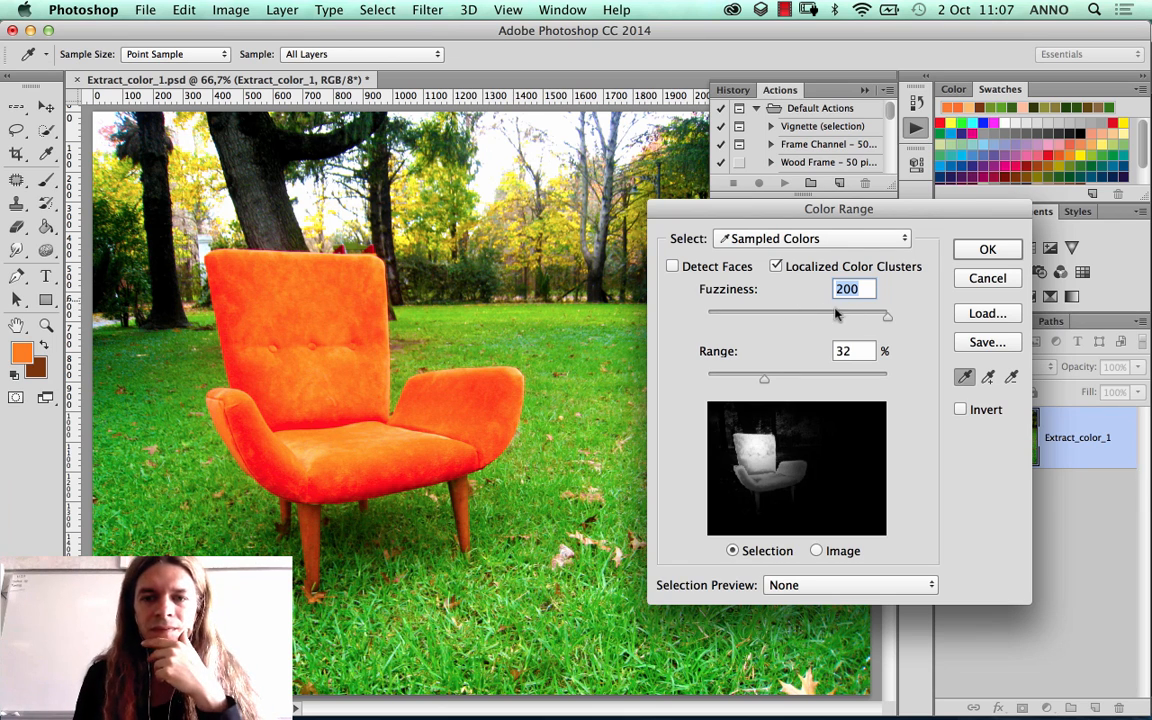
left_click_drag(792, 316, 771, 318)
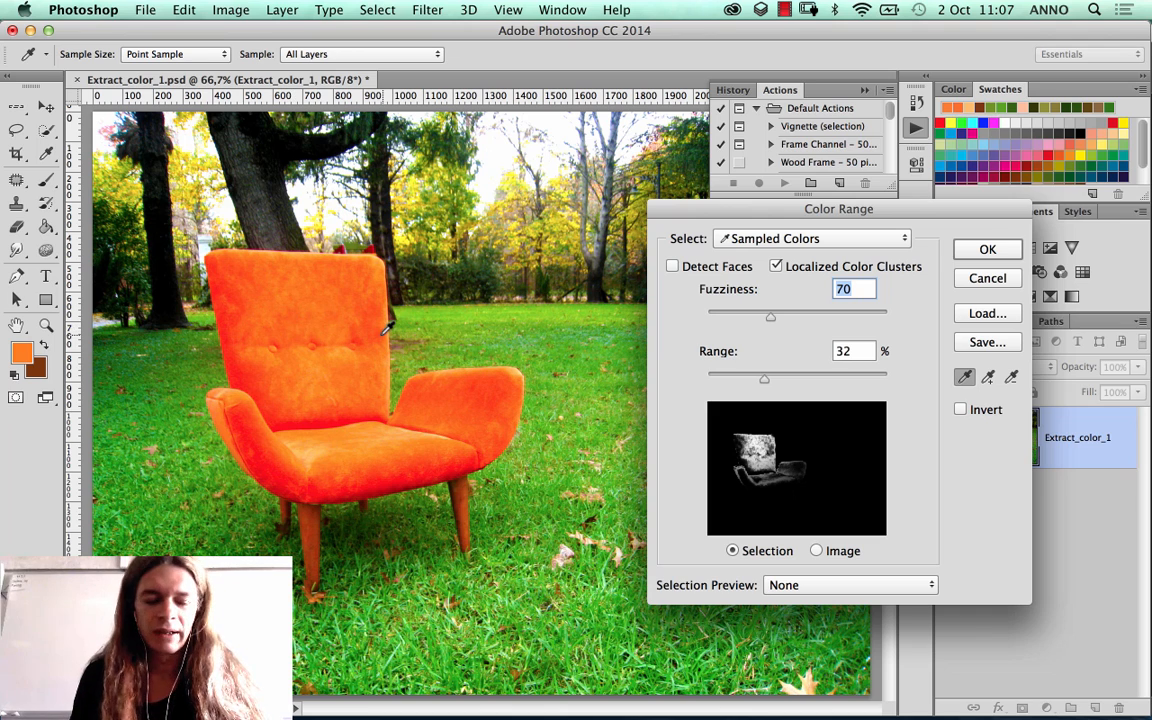
Step: Add colour samples from the chair's backrest, seat and large armrest to the colour range
left_click(313, 318, "shift")
left_click(320, 385, "shift")
left_click(341, 424, "shift")
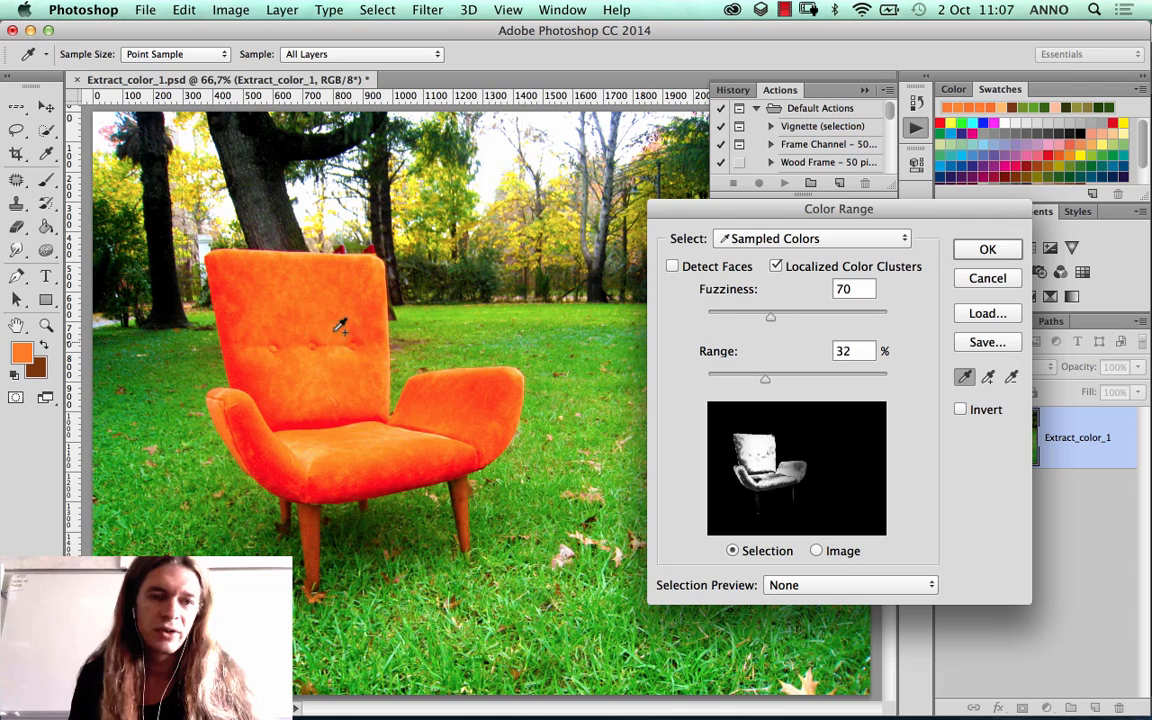
left_click(323, 415, "shift")
left_click(354, 449, "shift")
left_click(428, 427, "shift")
left_click(442, 414, "shift")
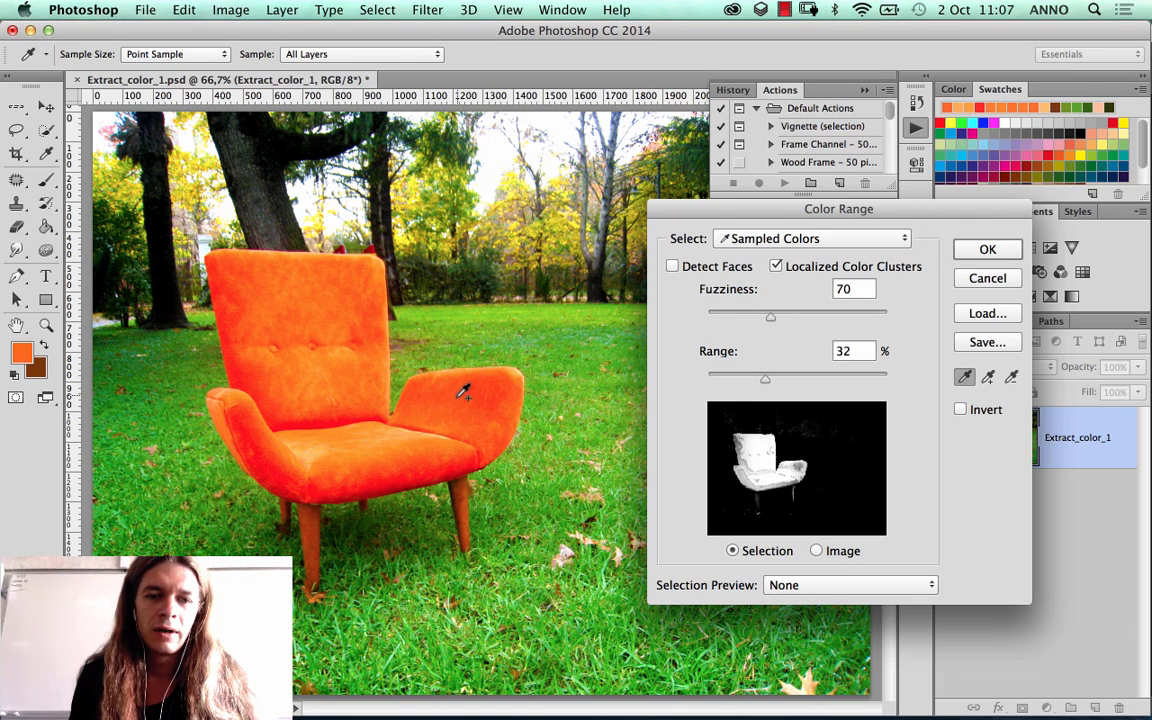
left_click(460, 399, "shift")
Step: Subtract a backrest colour from the colour range, and add samples from the seat edge and lower backrest again
left_click(332, 348, "alt")
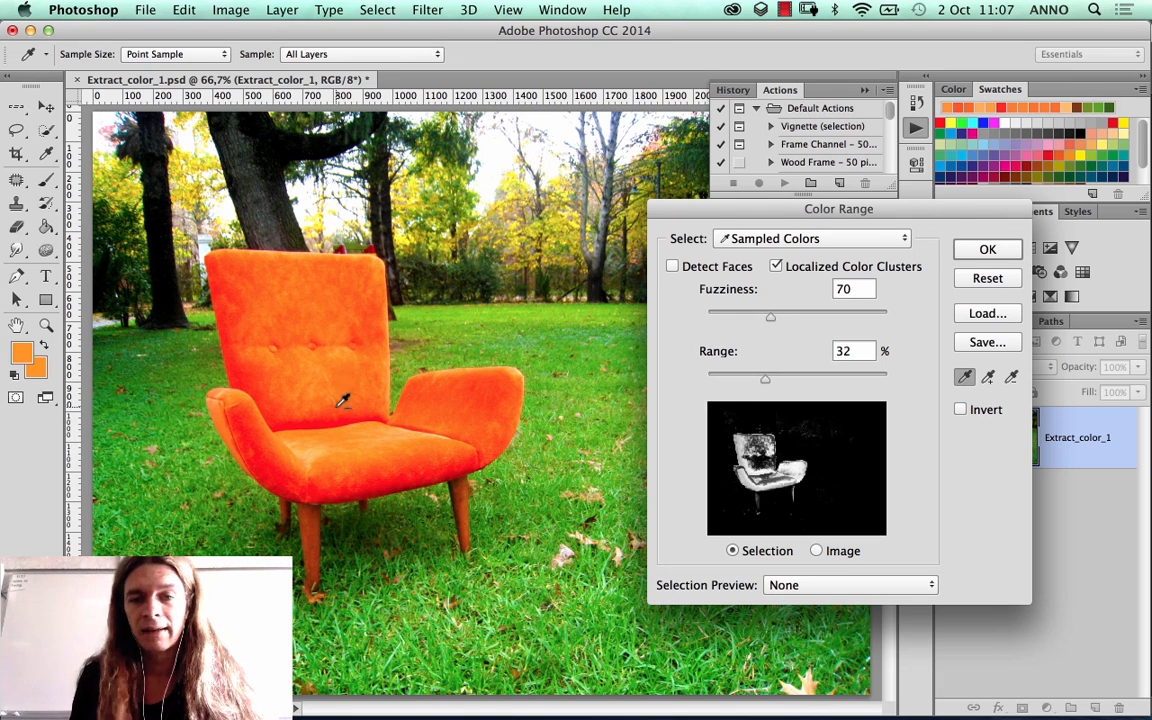
left_click(331, 430, "alt")
left_click(321, 384, "shift")
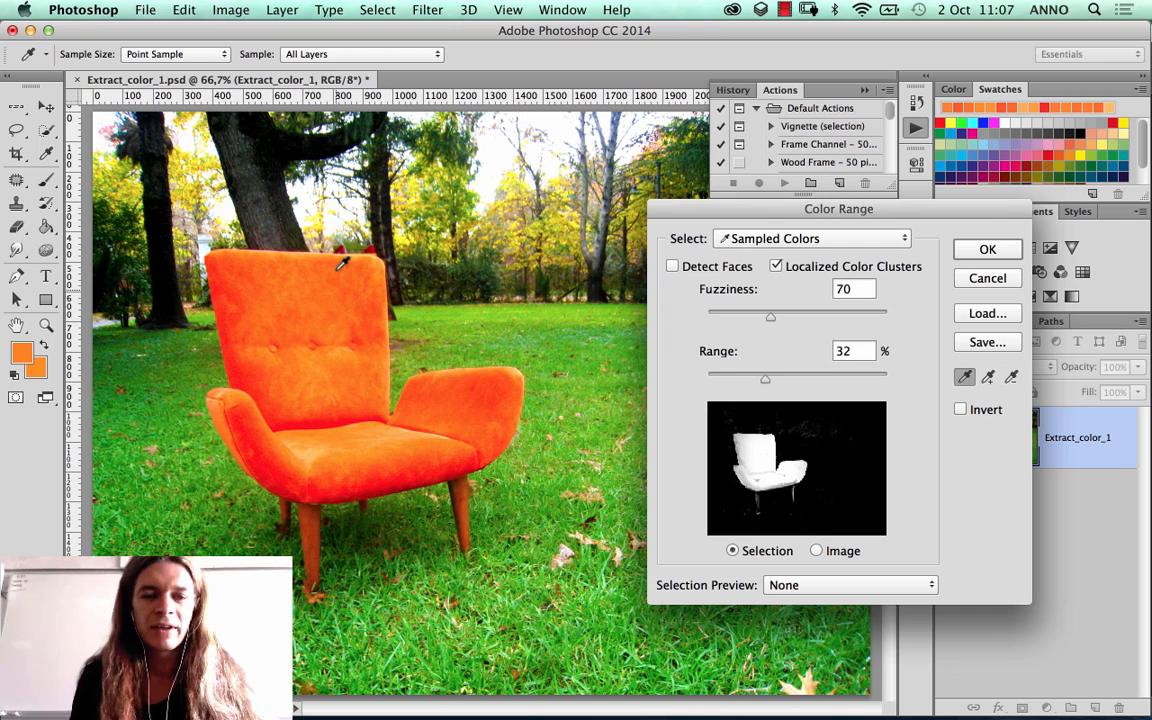
Step: Resample the upper backrest, add colours swept across the seat, armrest and lower backrest, and set fuzziness to 38
left_click(290, 304)
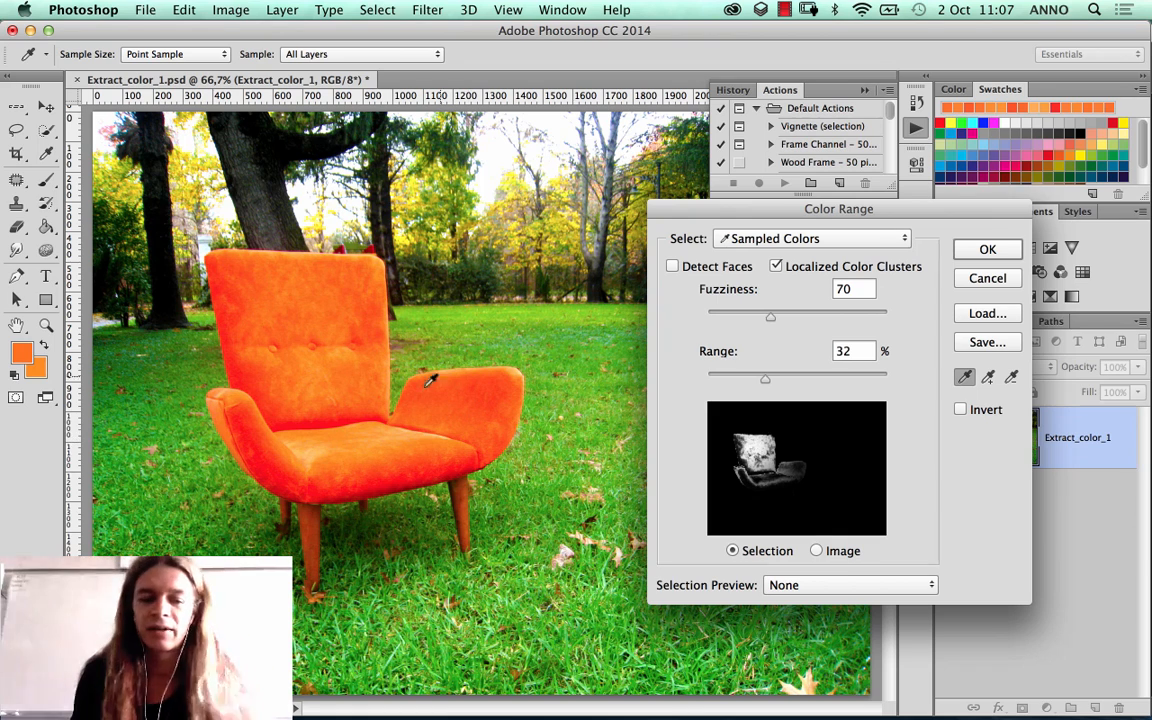
mouse_move(340, 437)
left_mouse_down()
mouse_move(404, 458)
mouse_move(460, 411)
left_mouse_up()
mouse_move(289, 436)
left_mouse_down()
mouse_move(218, 408)
mouse_move(282, 370)
mouse_move(249, 287)
mouse_move(292, 334)
mouse_move(308, 406)
mouse_move(362, 419)
mouse_move(302, 438)
mouse_move(313, 451)
mouse_move(355, 413)
left_mouse_up()
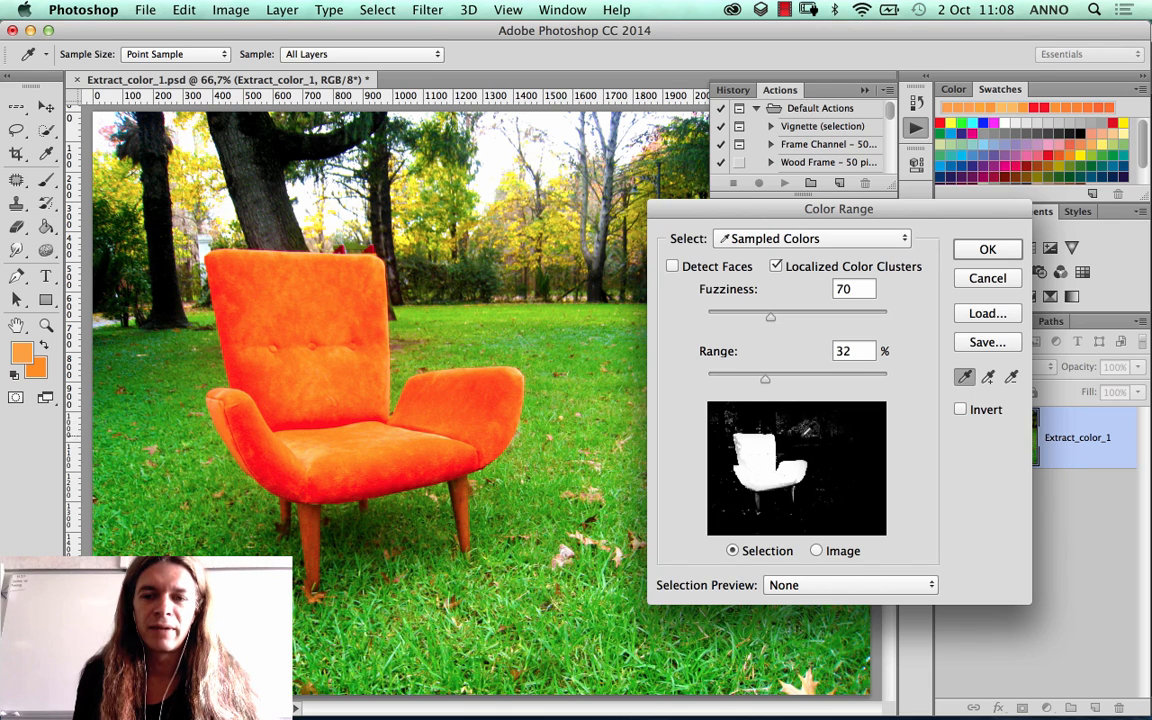
left_click_drag(769, 318, 741, 318)
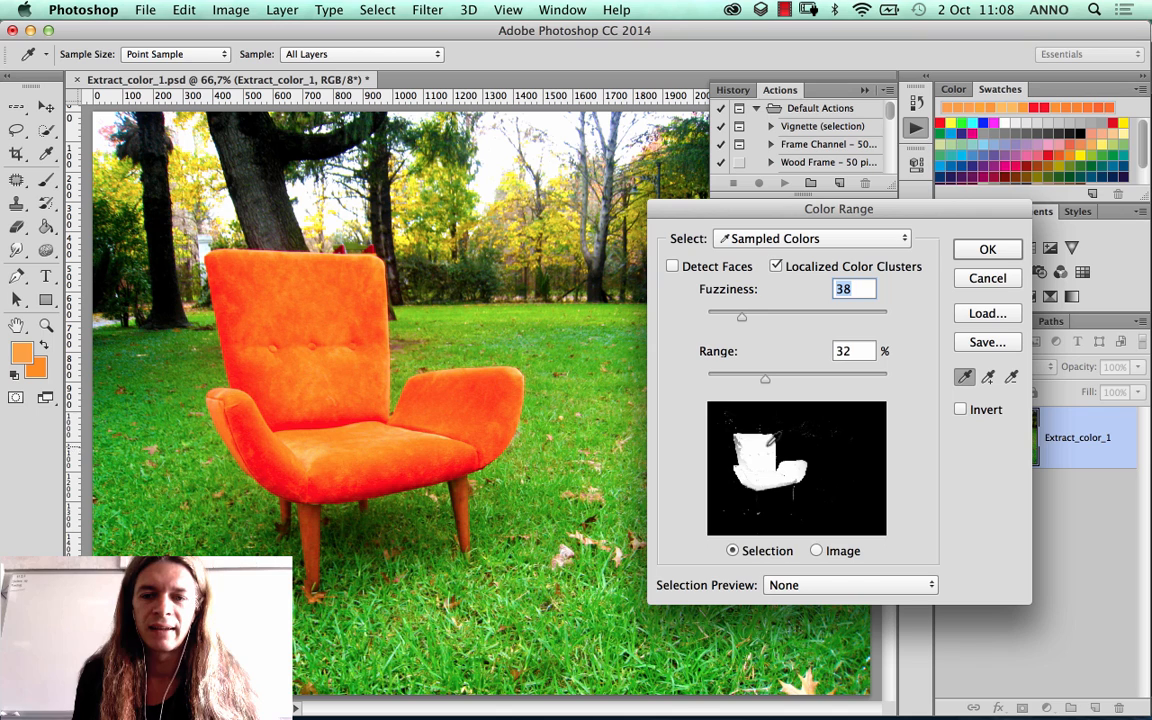
Step: Set the range to 19% and add colour samples along the left side of the chair's backrest
left_click_drag(764, 379, 741, 379)
left_click(245, 388)
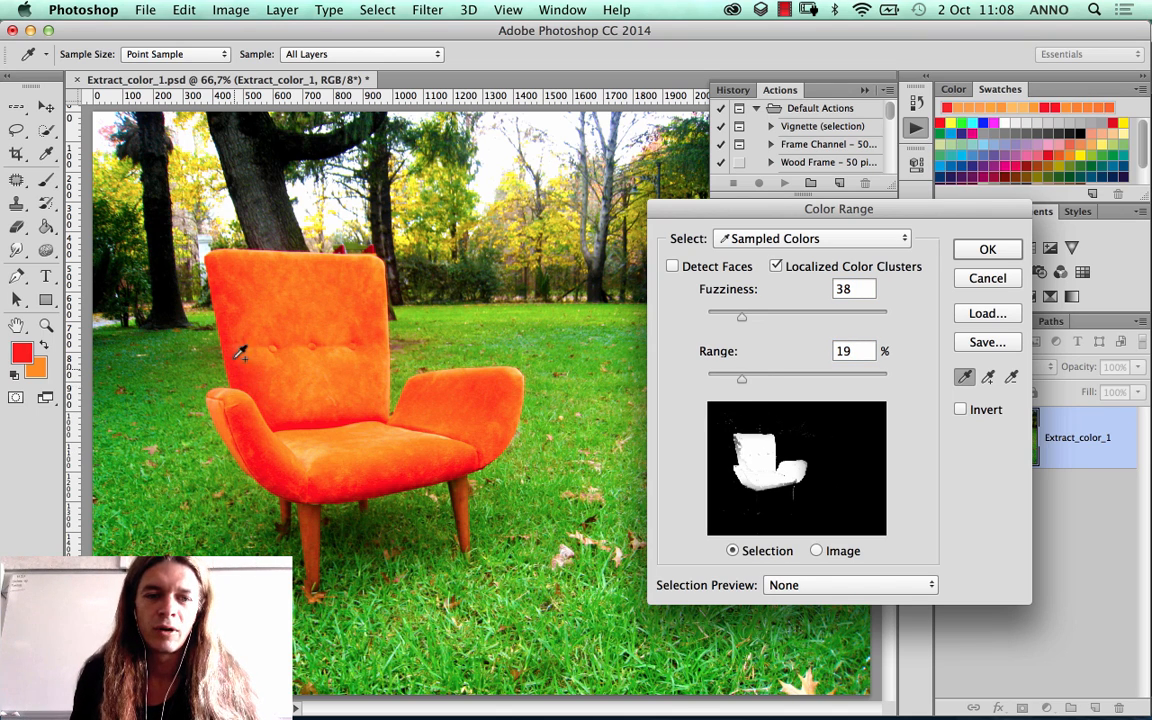
left_click(238, 361)
left_click(232, 308)
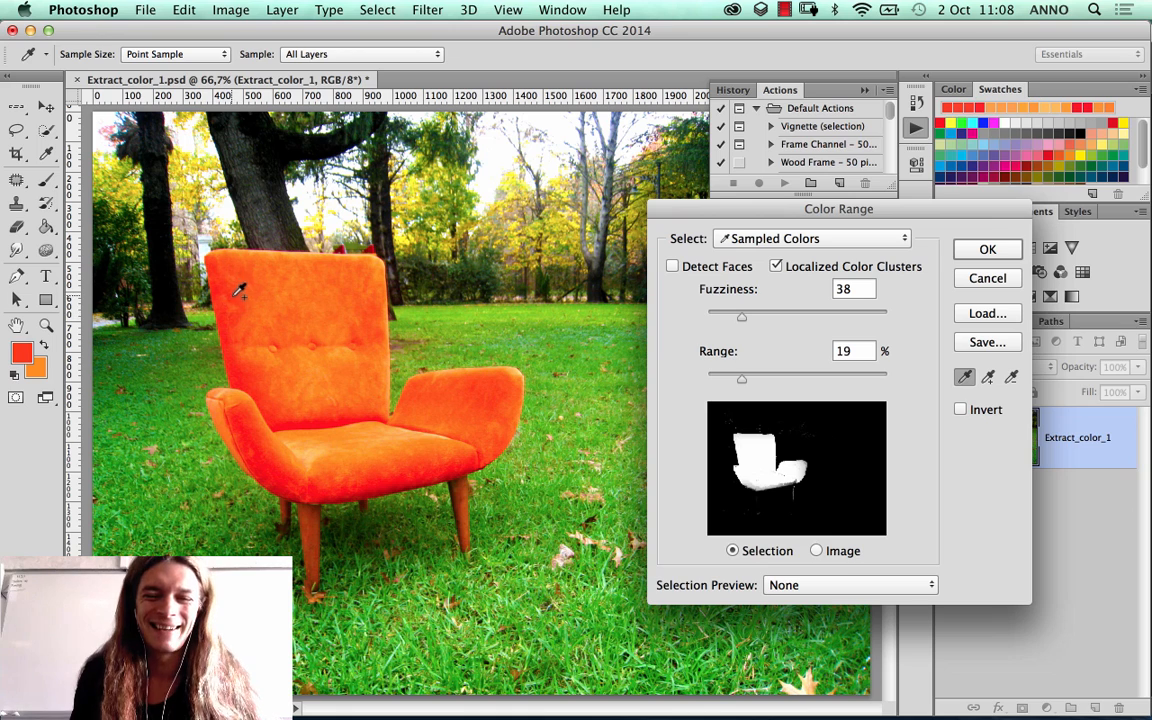
Step: Add colour samples across the chair's seat and front edge, and apply the colour range as a selection
left_click(338, 480)
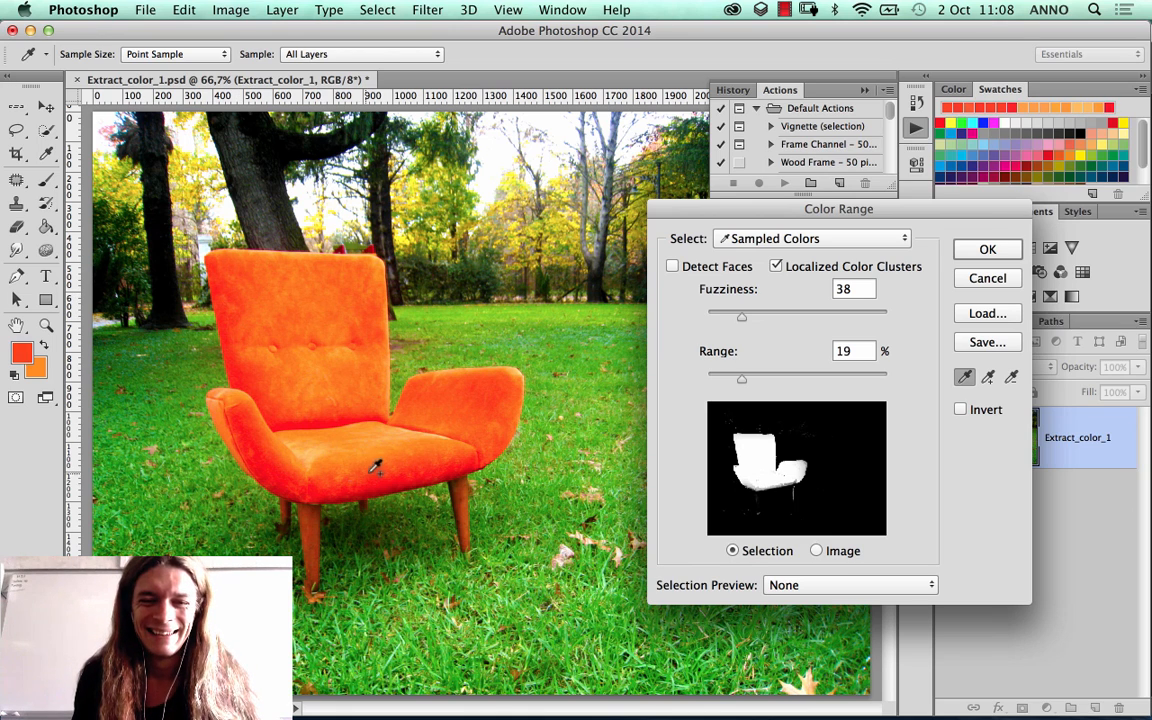
left_click(378, 469)
left_click(425, 463)
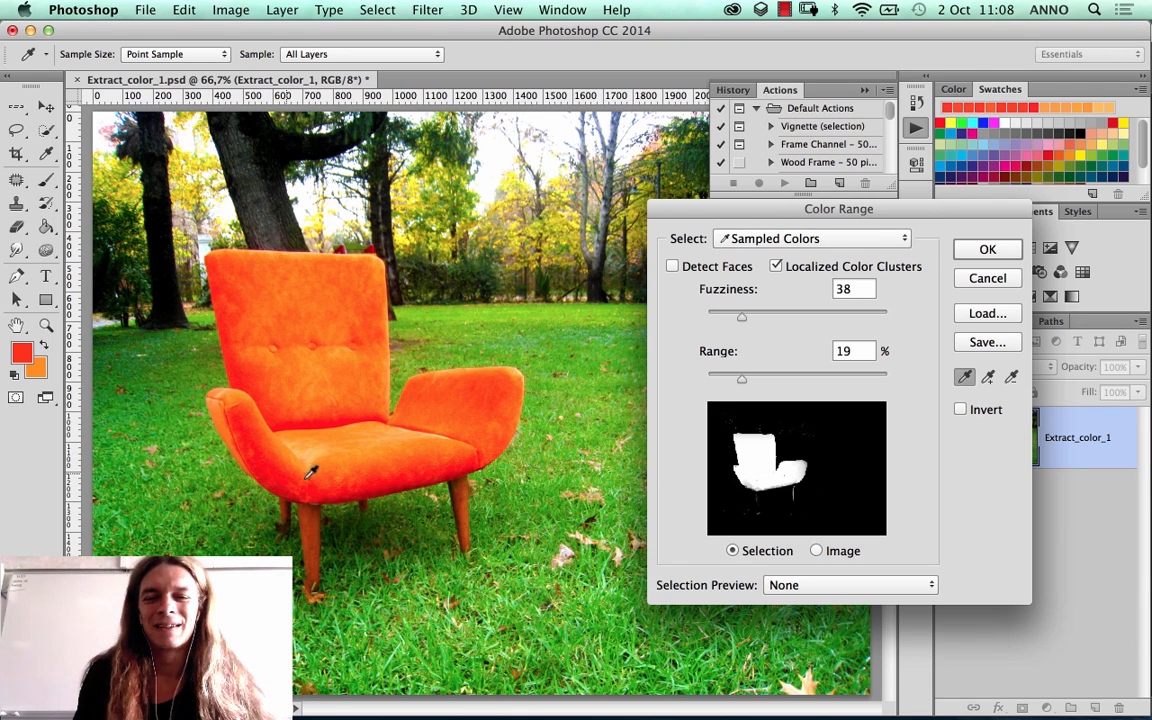
left_click(281, 458, "shift")
left_click(310, 455, "shift")
left_click(358, 456, "shift")
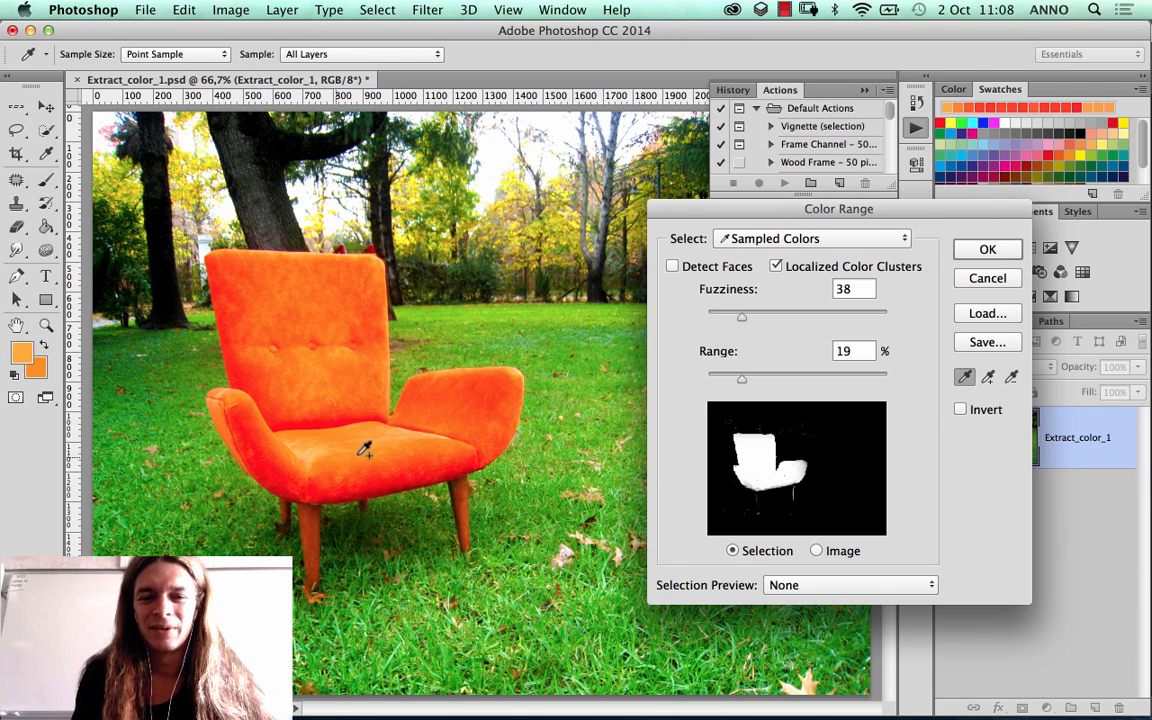
key("Return")
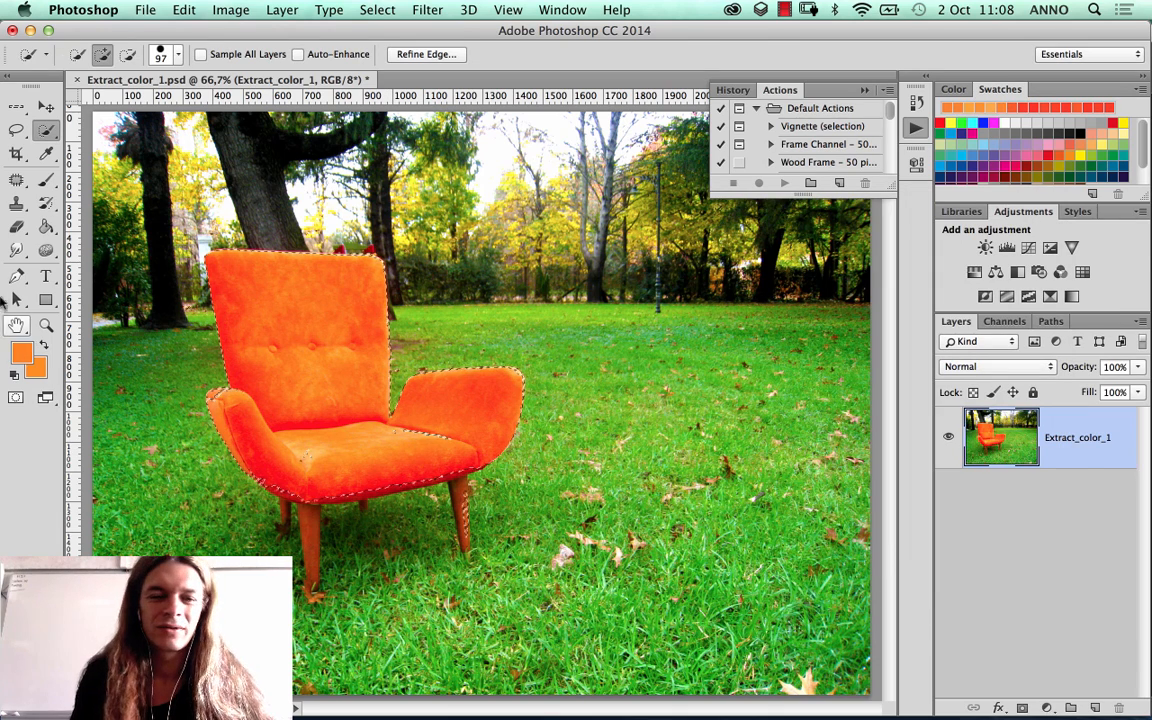
Step: Add the chair's front-left and rear-left legs to the selection with the Lasso tool
left_click(16, 130)
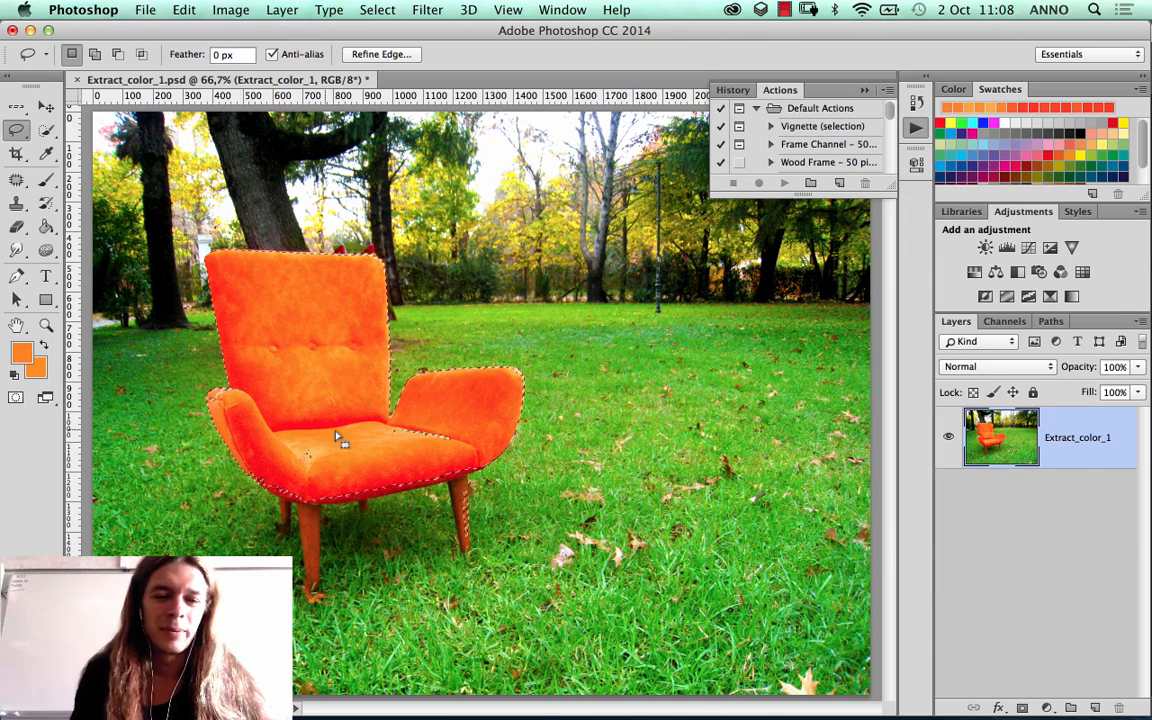
key("shift")
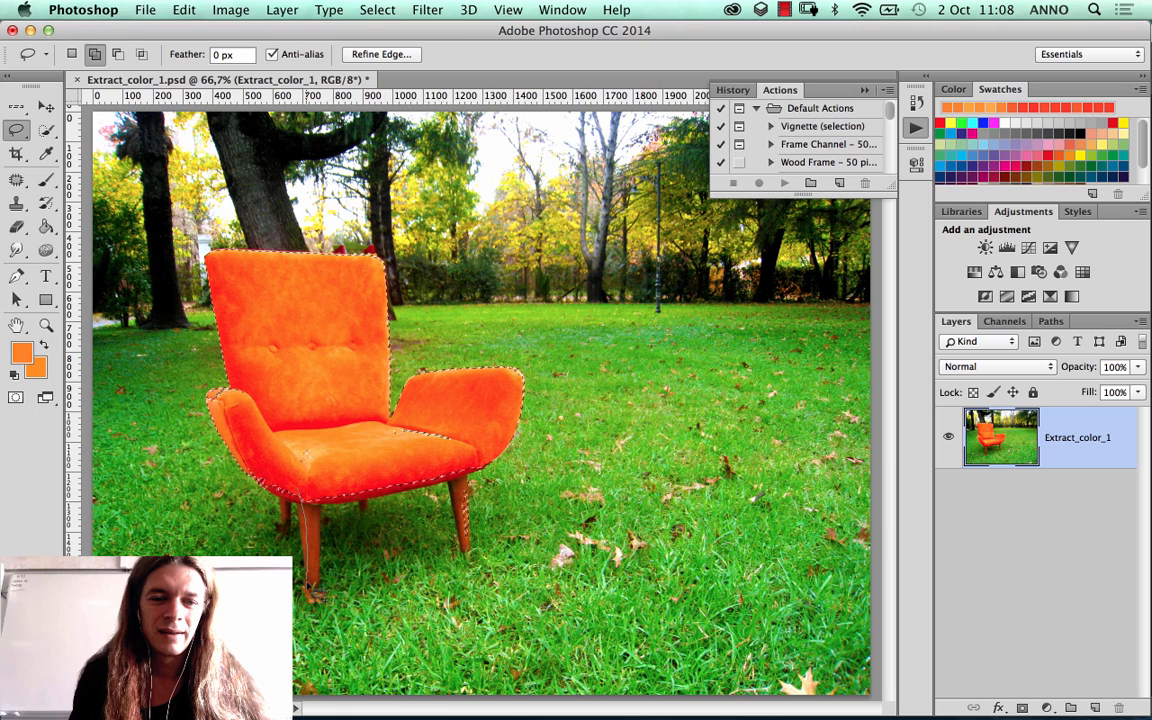
mouse_move(295, 510)
left_mouse_down()
mouse_move(290, 452)
mouse_move(307, 455)
left_mouse_up()
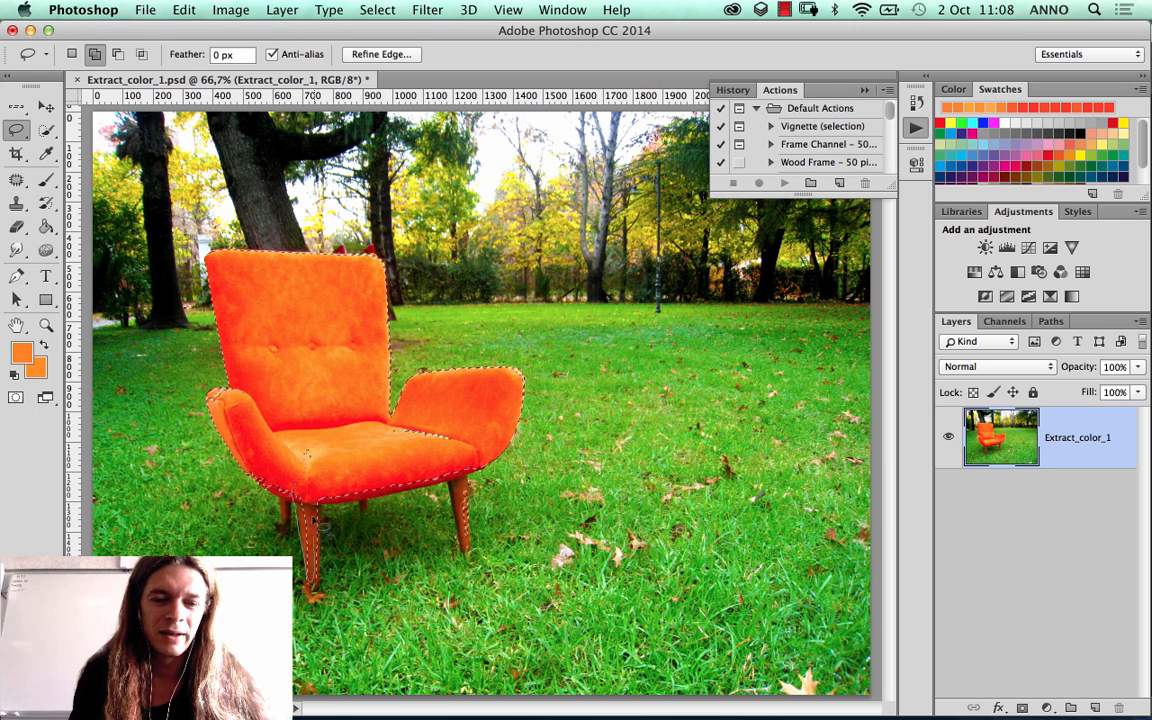
key("alt")
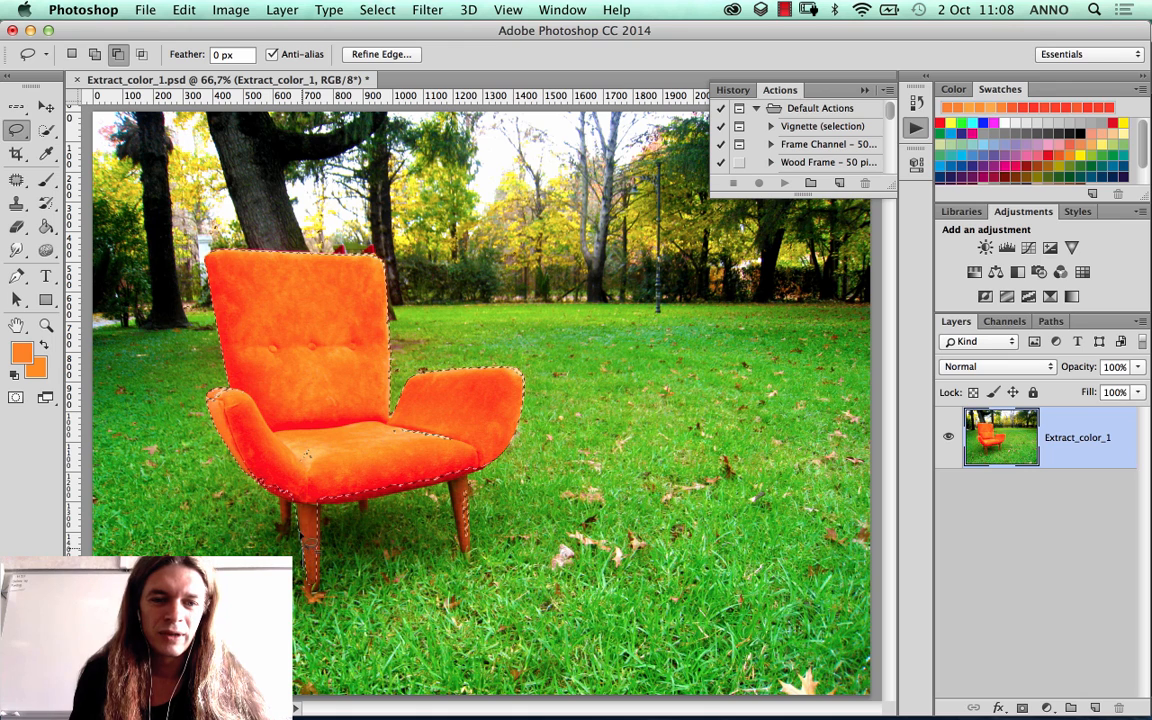
key("shift")
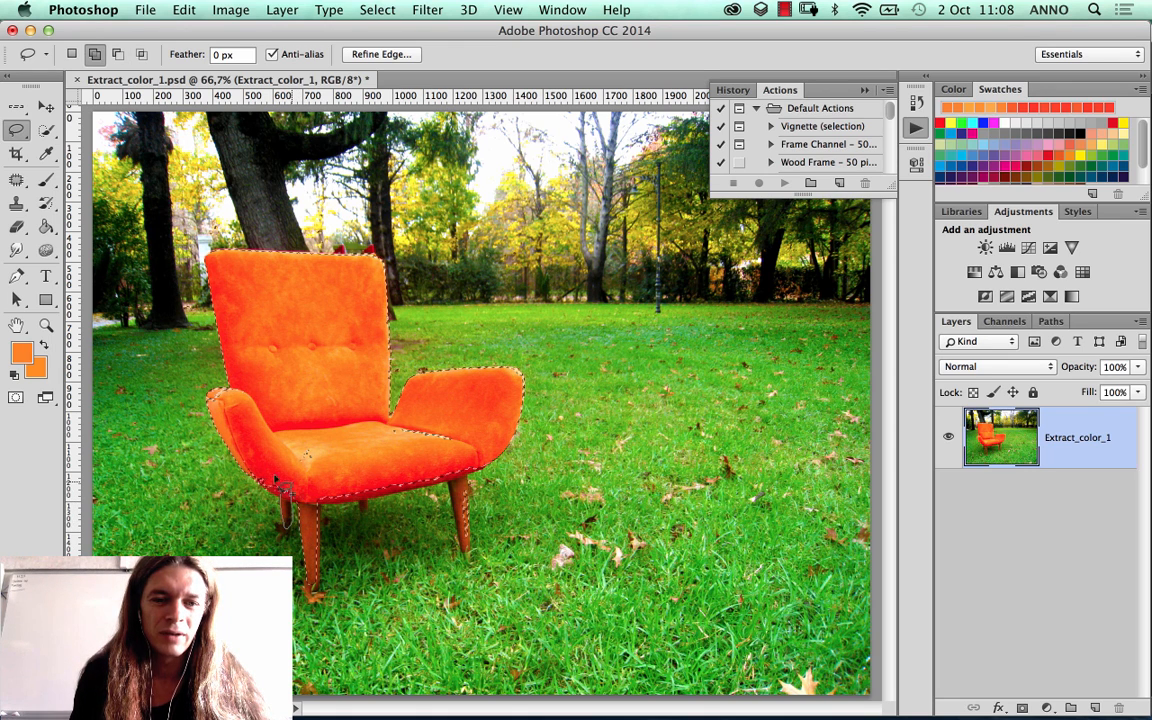
mouse_move(277, 482)
left_mouse_down()
mouse_move(289, 500)
mouse_move(285, 458)
mouse_move(265, 481)
left_mouse_up()
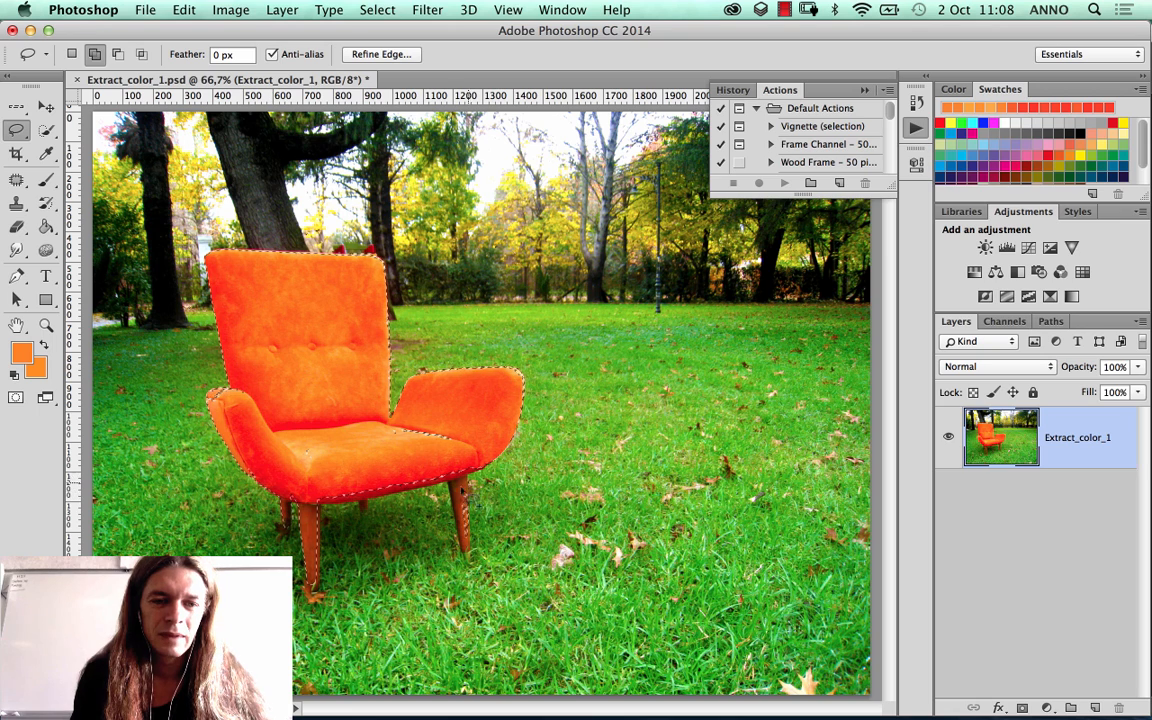
Step: Lasso the missing parts of the front-right leg and seat into the selection, and touch up its edge around the backrest and left armrest
left_click_drag(451, 481, 457, 510)
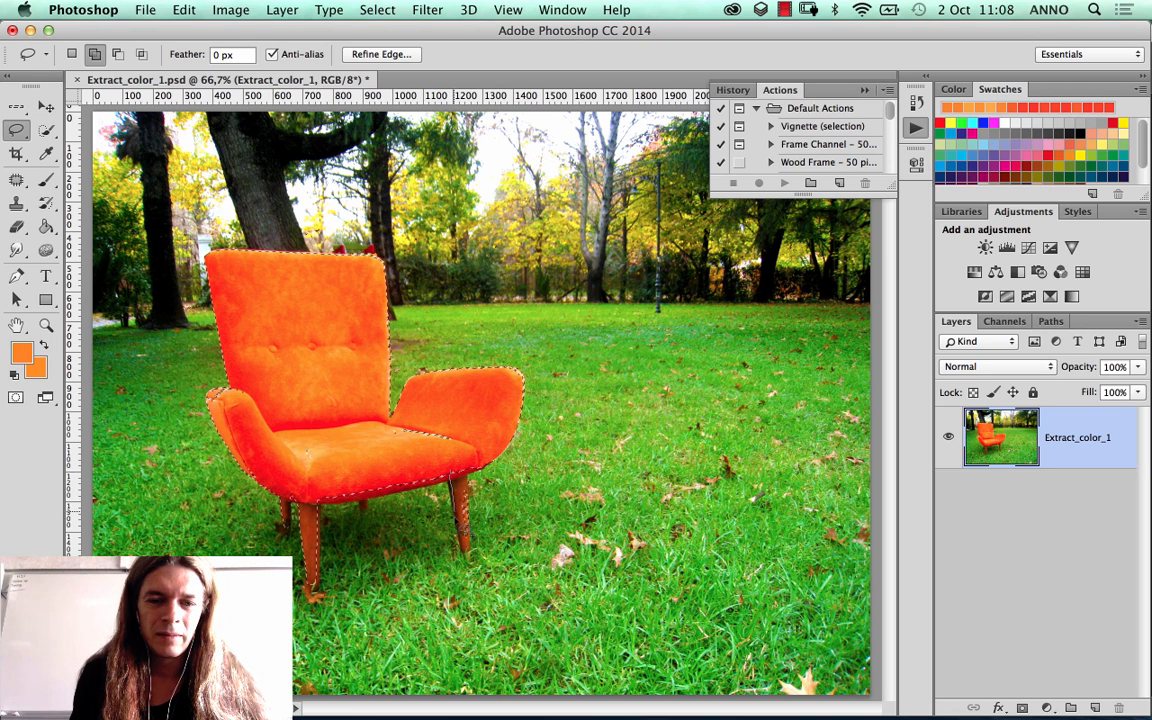
left_click_drag(467, 555, 470, 548)
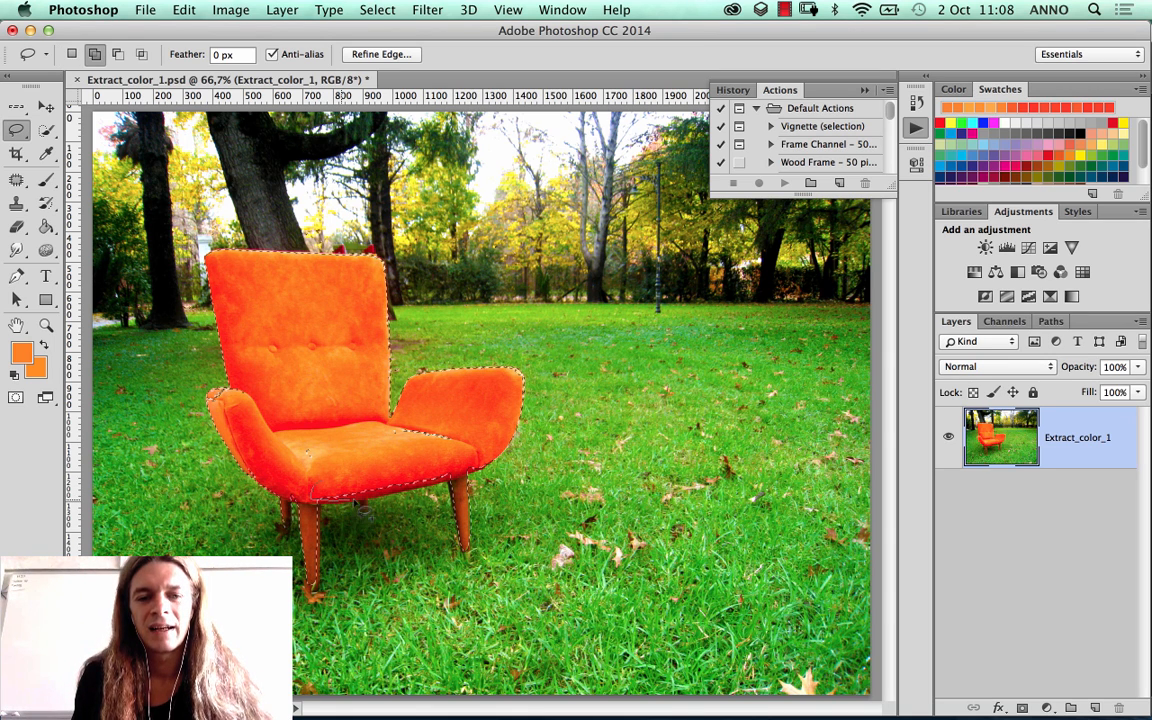
mouse_move(412, 490)
left_mouse_down()
mouse_move(450, 470)
mouse_move(410, 440)
mouse_move(357, 440)
mouse_move(298, 483)
mouse_move(318, 425)
left_mouse_up()
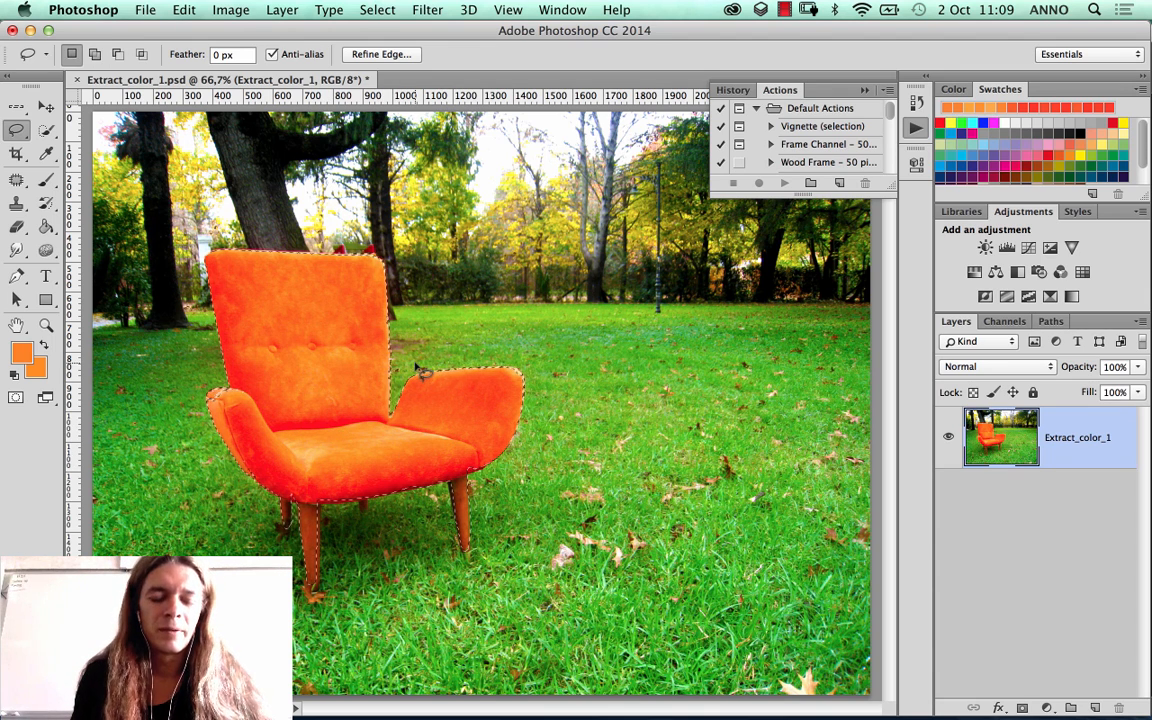
key("alt")
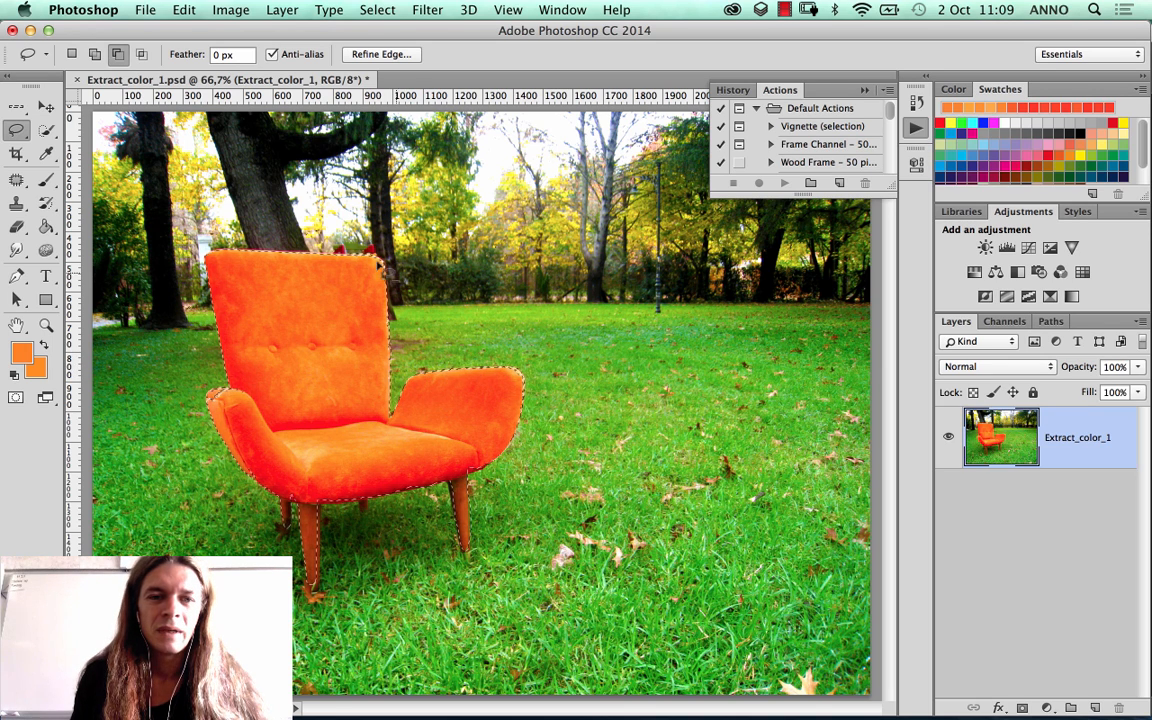
key("shift")
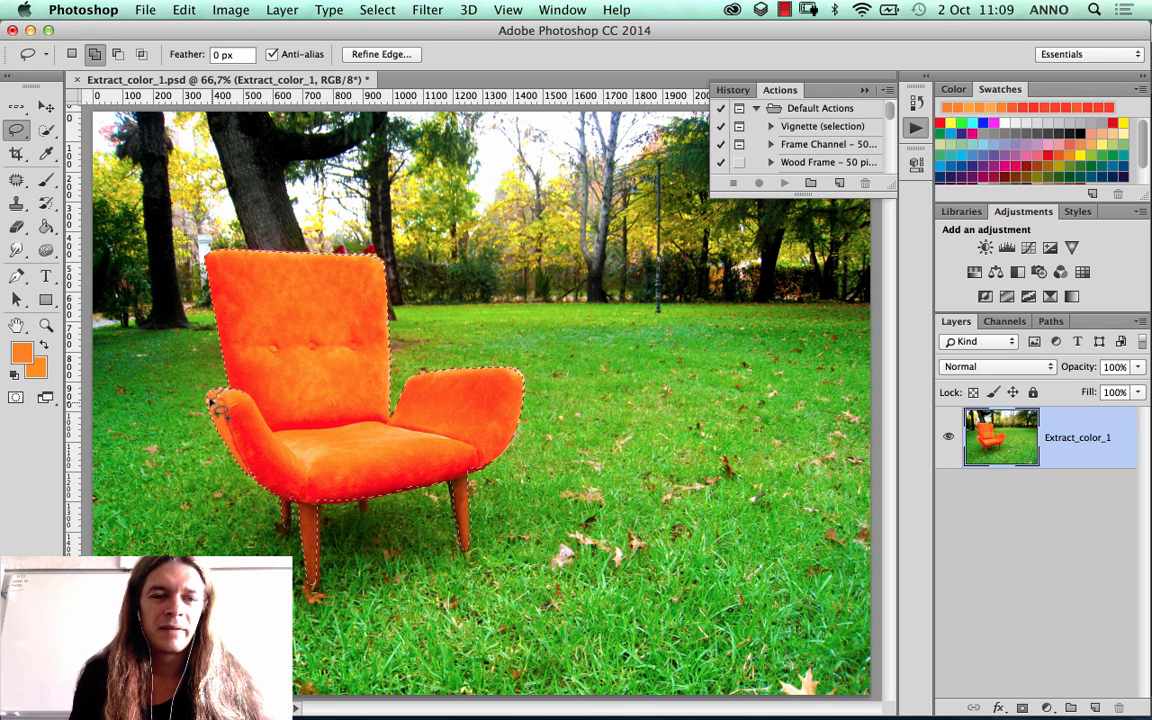
key("alt")
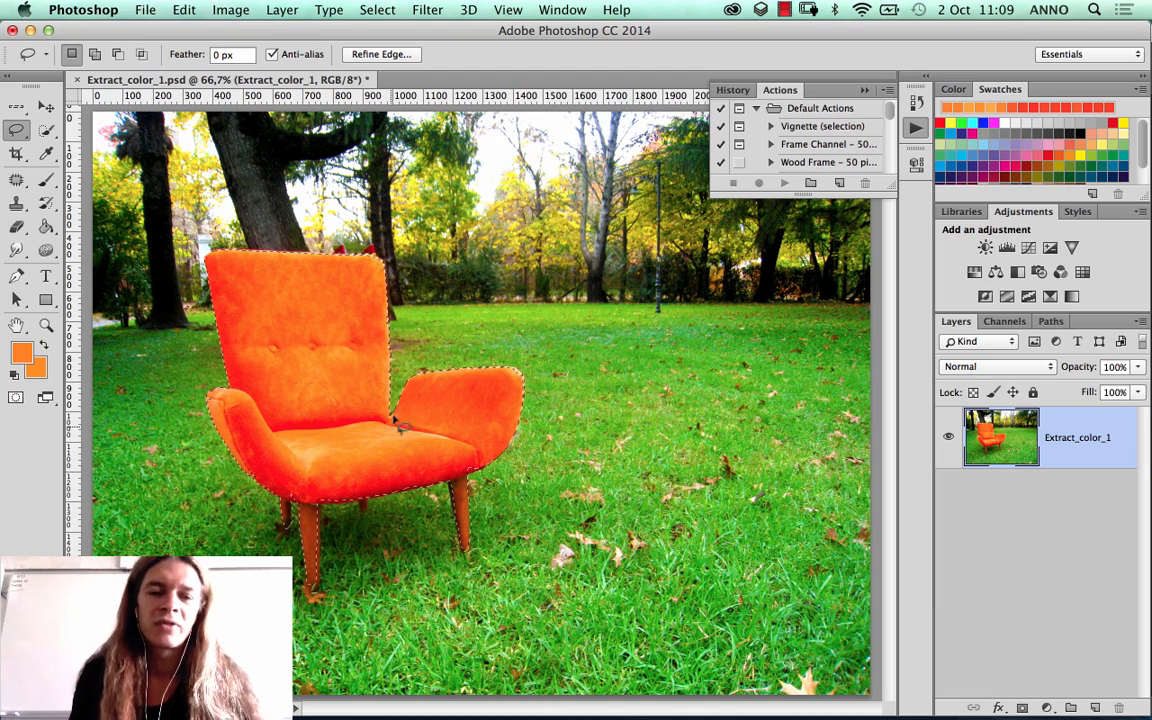
Step: Feather the edge of the chair selection
left_click(378, 10)
mouse_move(430, 251)
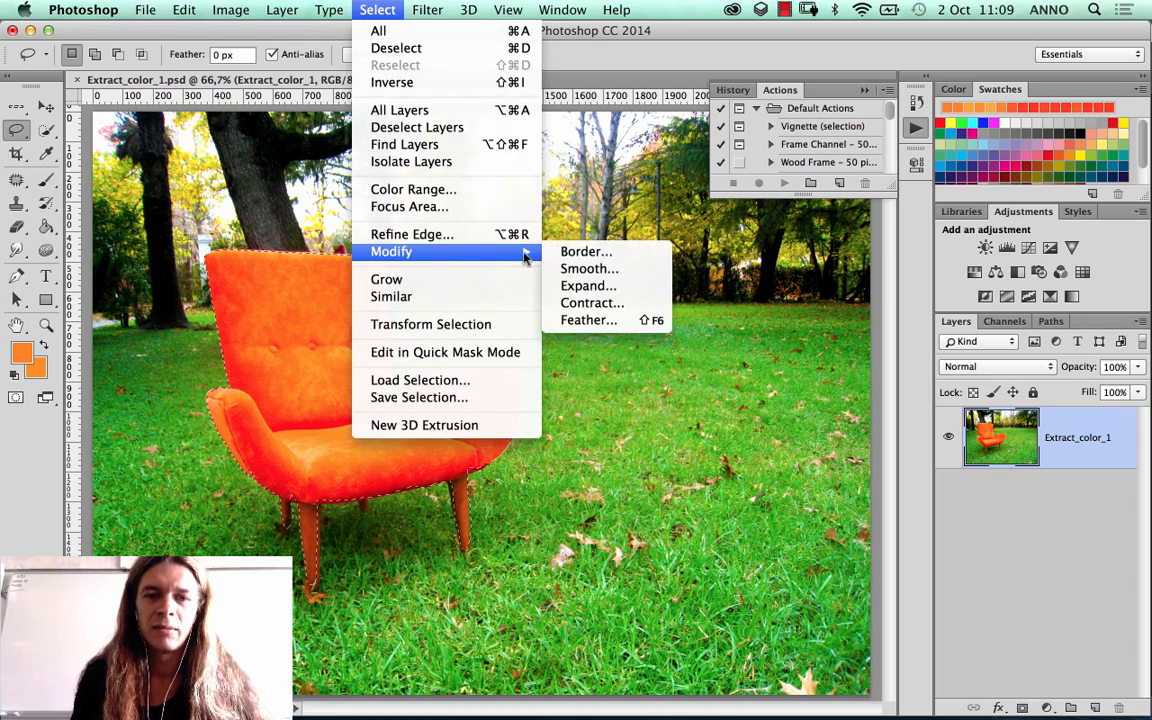
left_click(588, 320)
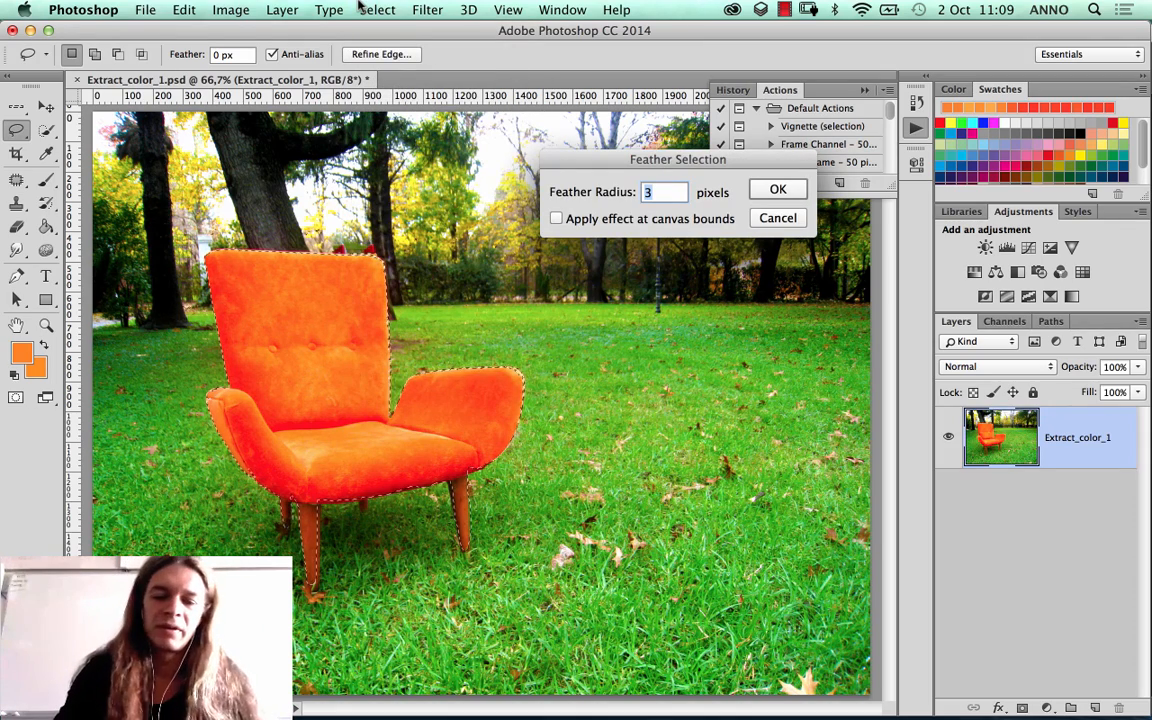
key("Return")
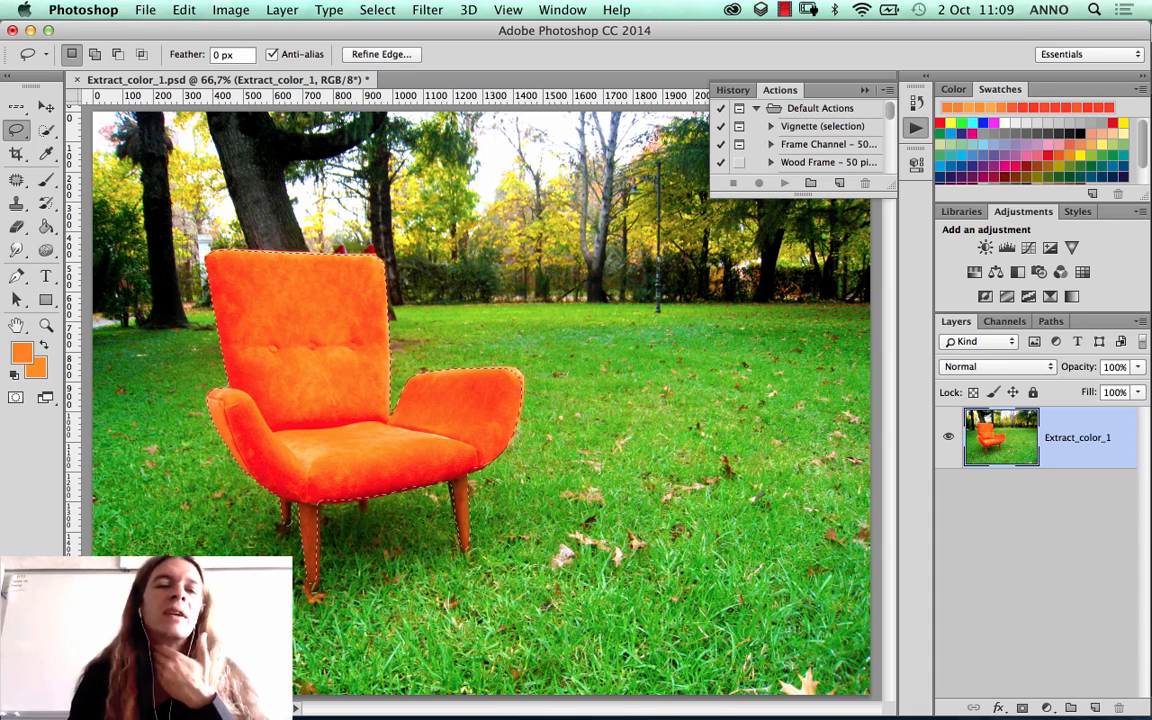
left_click(377, 9)
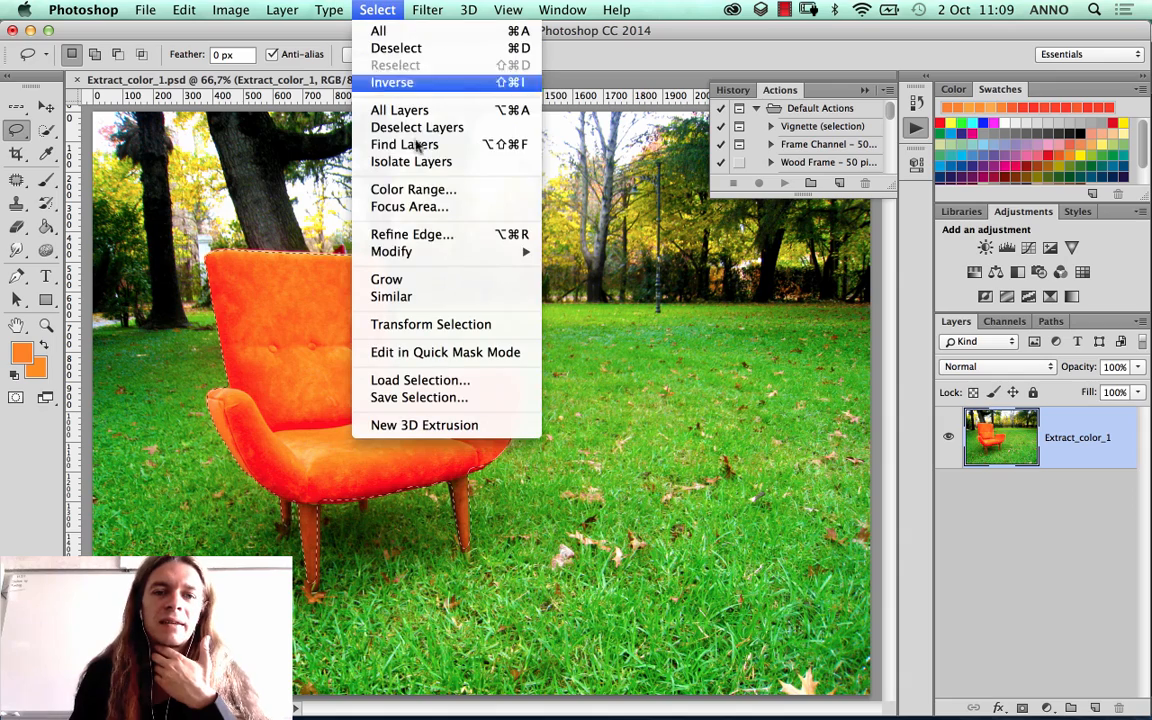
mouse_move(437, 254)
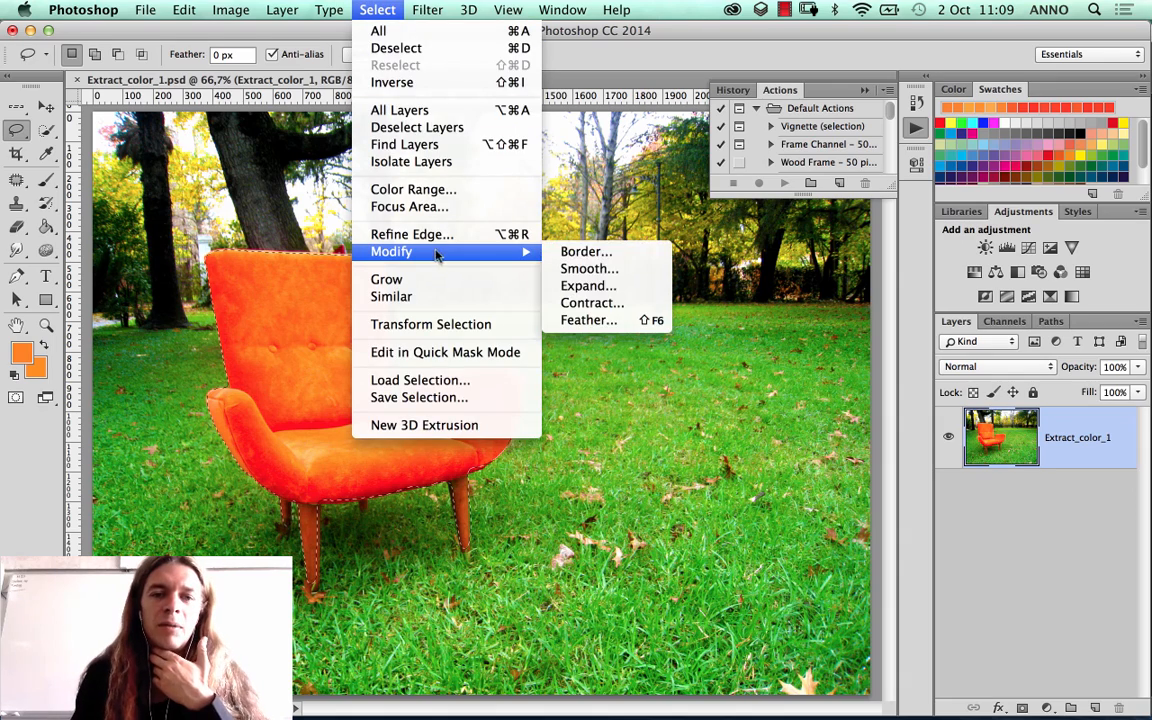
left_click(604, 327)
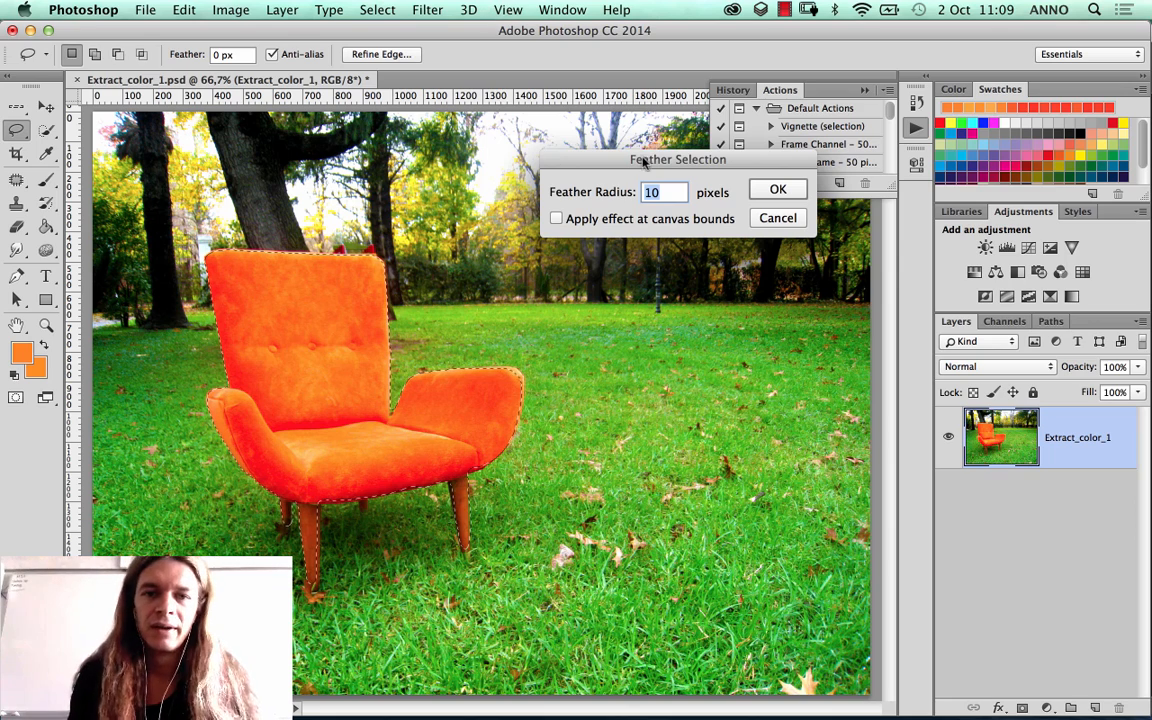
left_click_drag(640, 162, 622, 163)
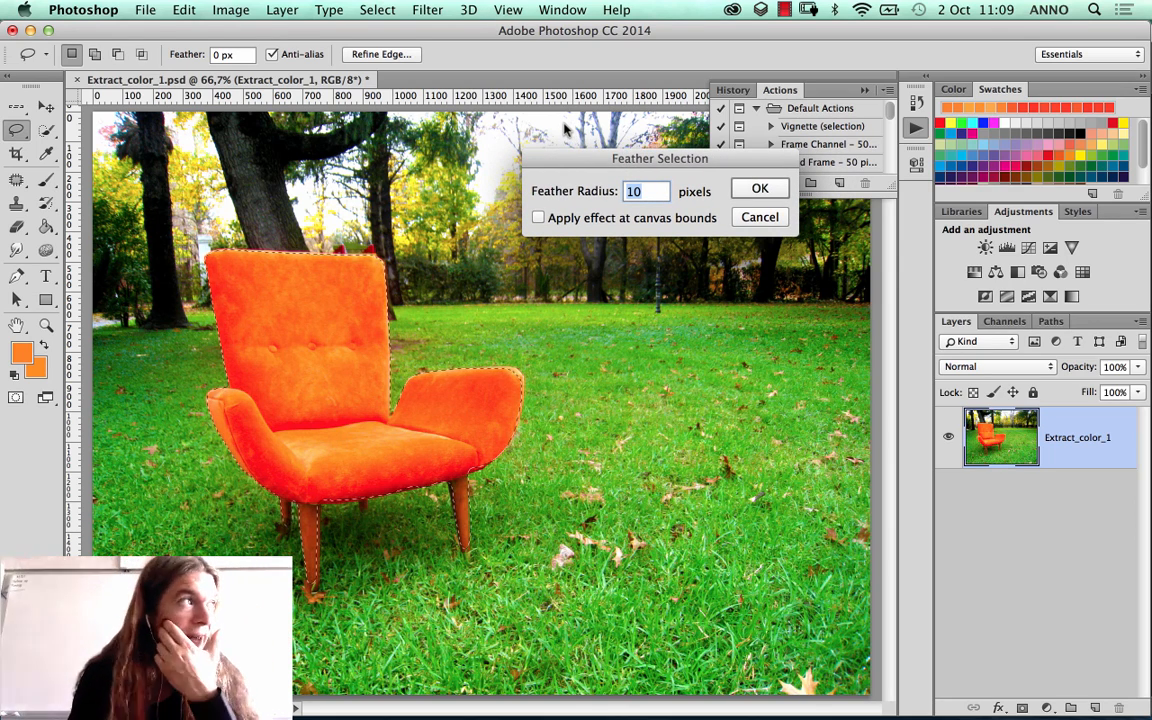
left_click_drag(618, 160, 586, 160)
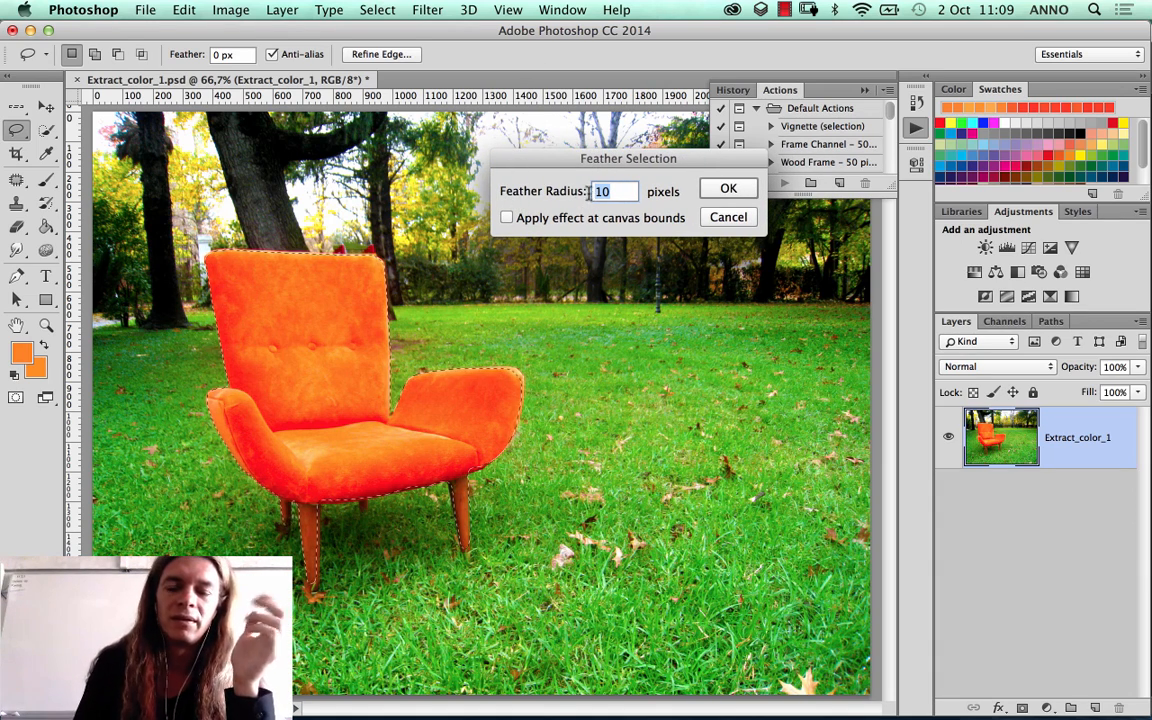
left_click(712, 216)
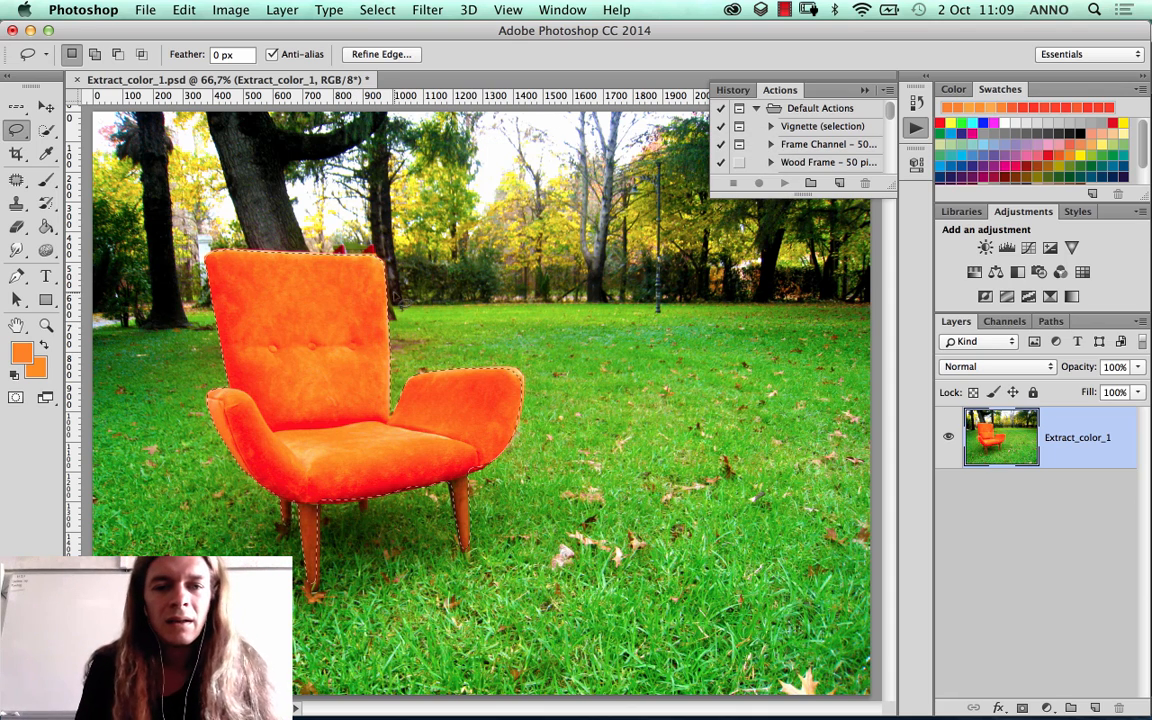
Step: Try a midtone Color Balance of +66, -89, +47 on the selected chair, and discard it
left_click(230, 10)
mouse_move(340, 60)
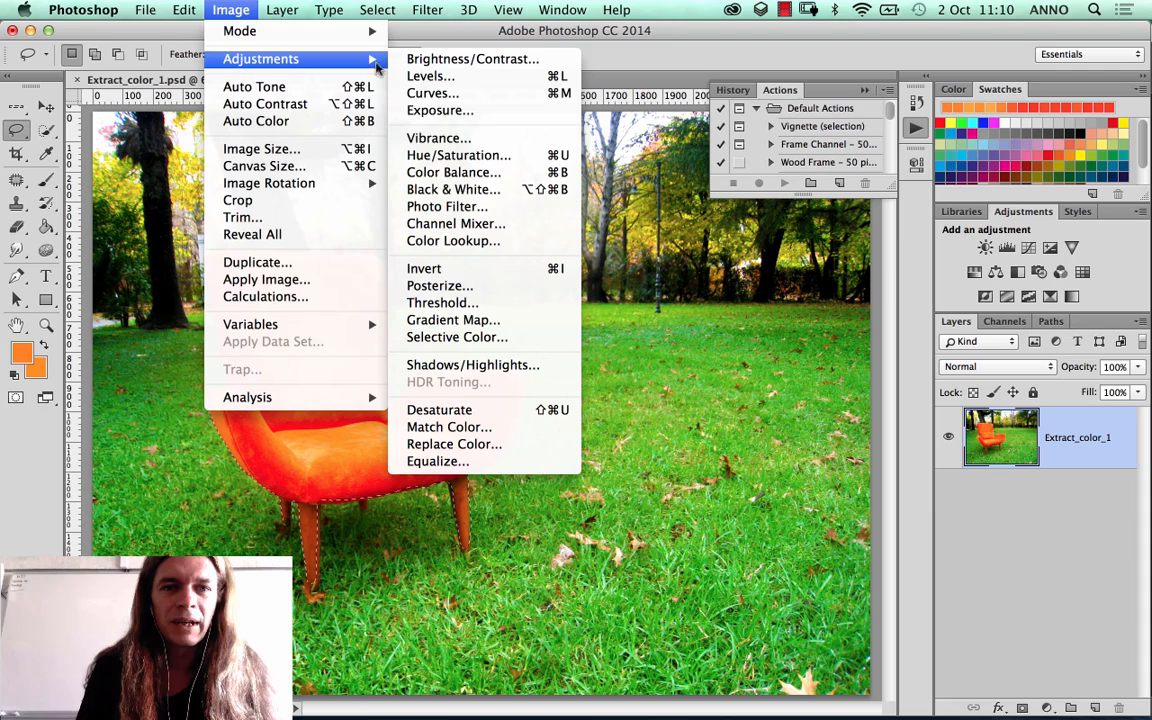
left_click(428, 176)
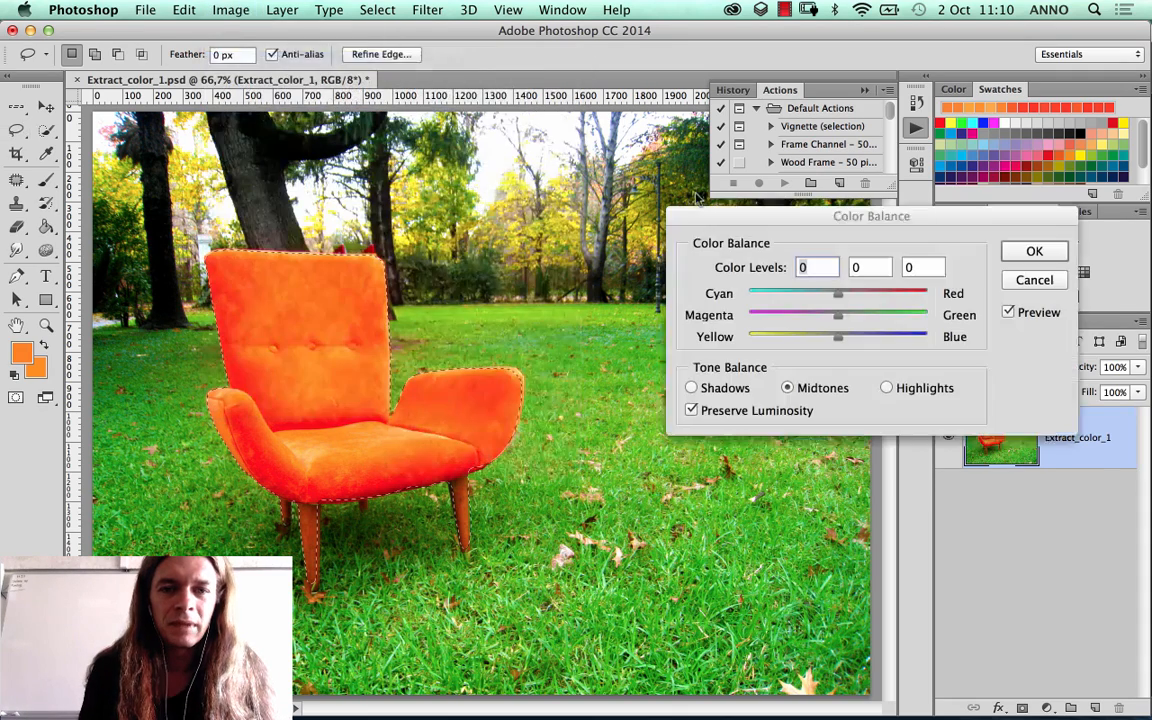
left_click_drag(856, 297, 759, 316)
left_click_drag(838, 336, 880, 336)
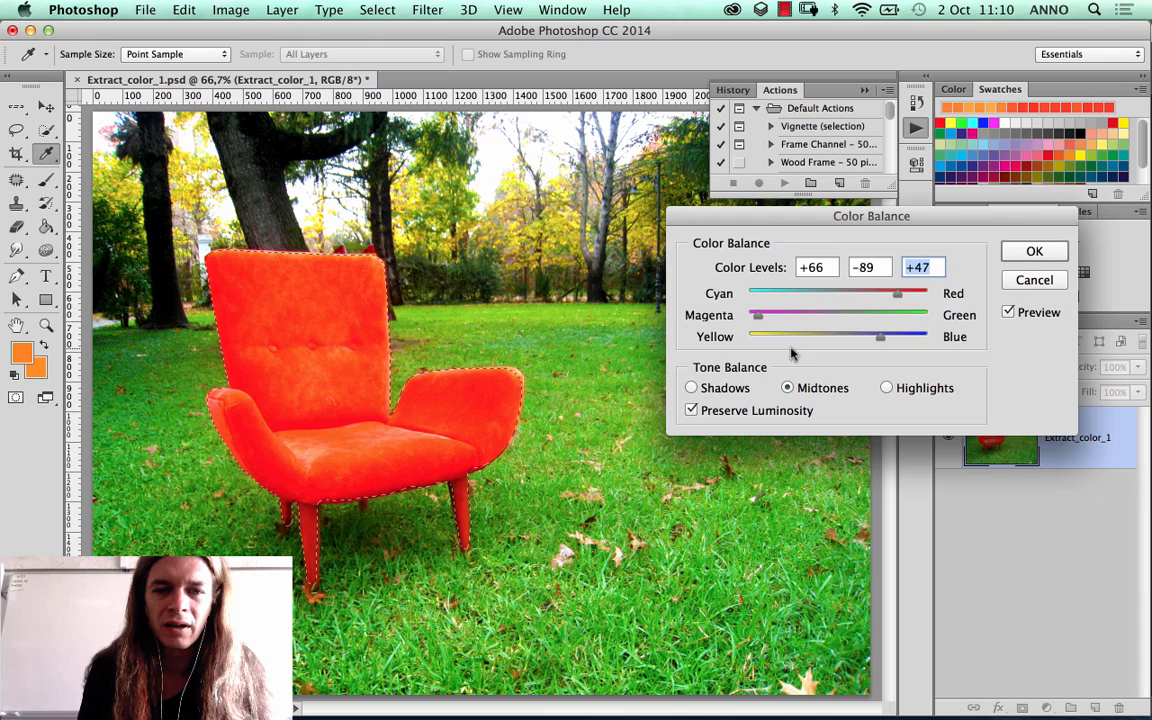
left_click(1012, 288)
key("l")
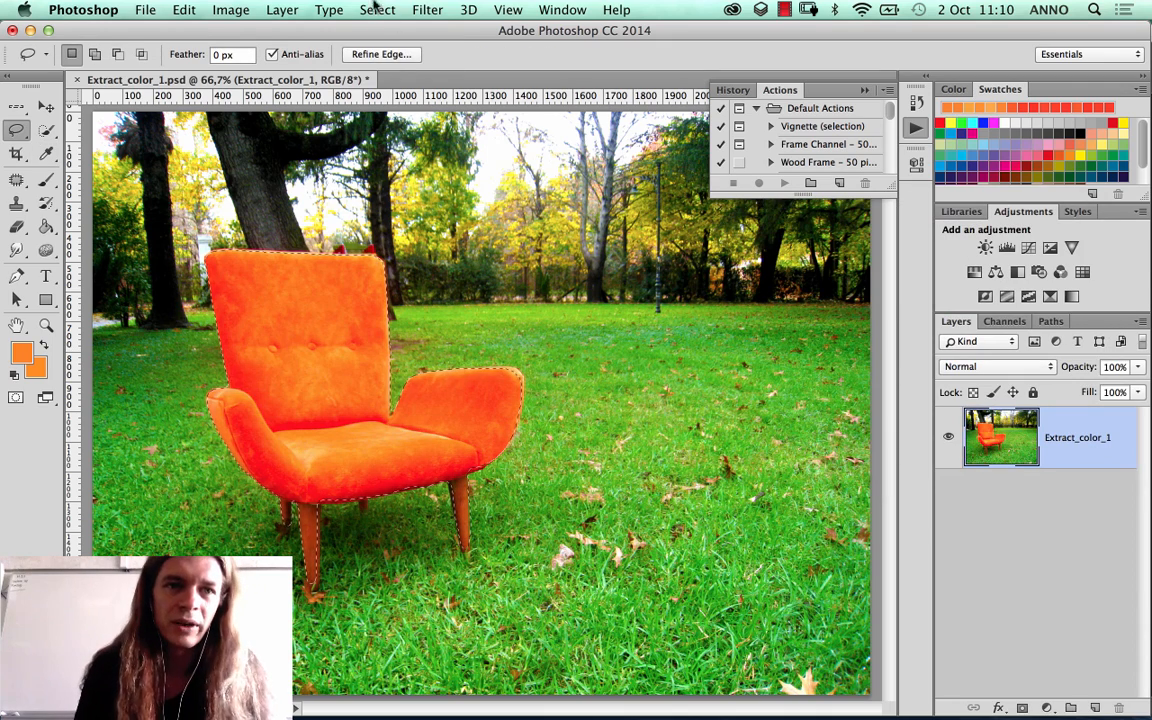
Step: Try a Hue/Saturation adjustment with hue -8 on the selected chair, and discard it
left_click(230, 9)
mouse_move(252, 58)
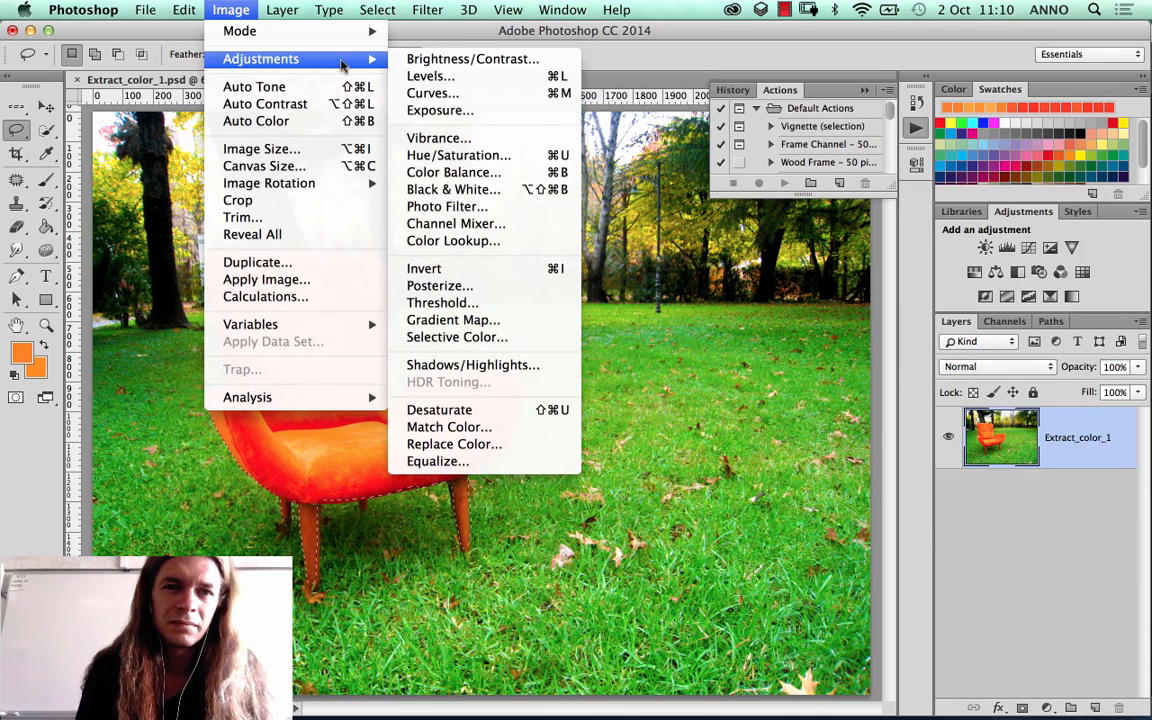
left_click(455, 152)
mouse_move(868, 247)
left_mouse_down()
mouse_move(906, 248)
mouse_move(801, 255)
mouse_move(860, 248)
left_mouse_up()
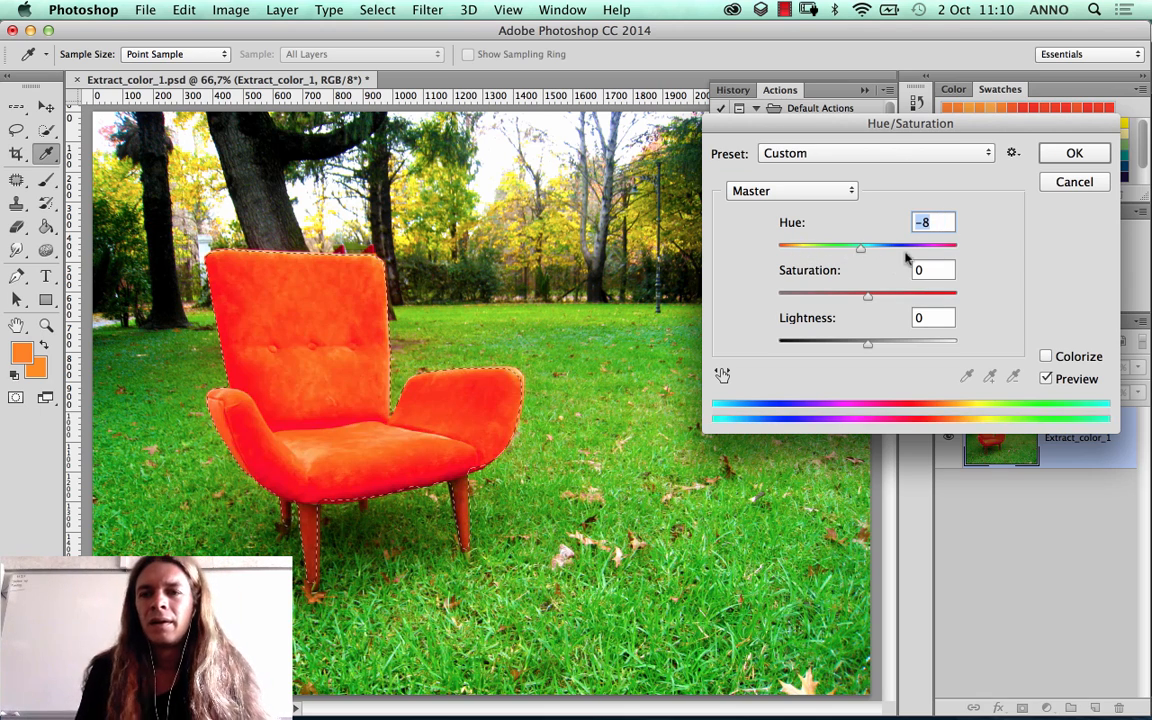
left_click(1075, 183)
Step: Start a Color Balance on the chair with midtones +25, -42, 0 and shadows +46 towards green, -40 towards yellow and slightly towards cyan
key("super+b")
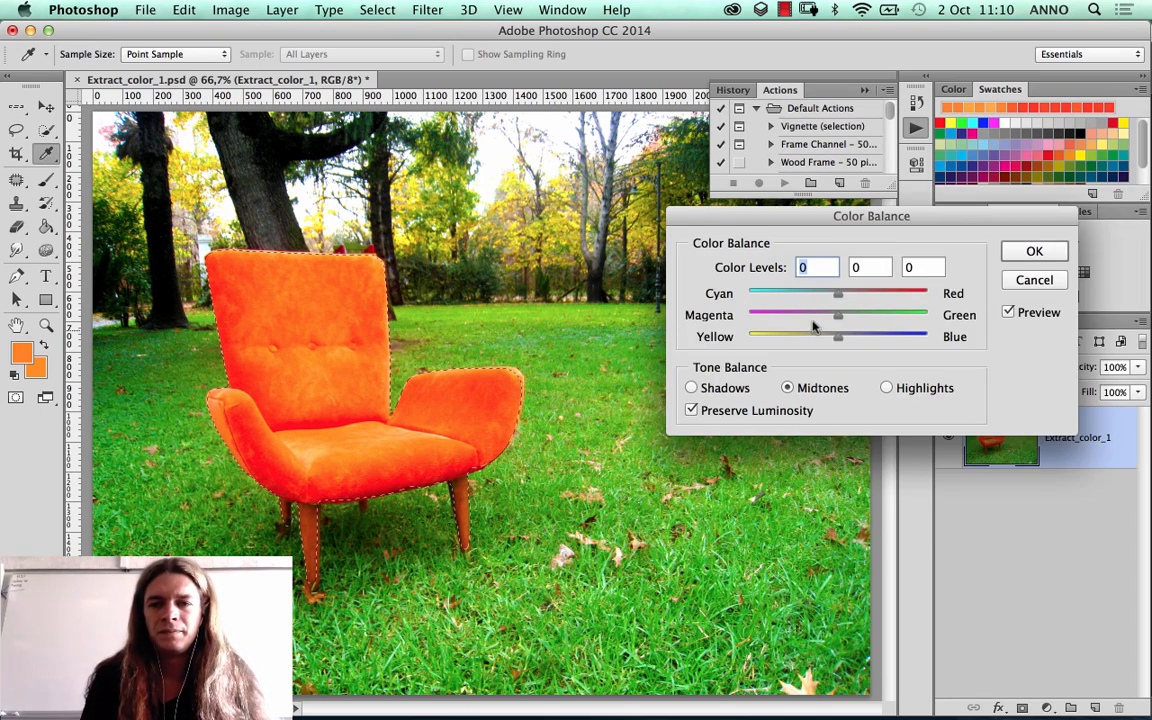
left_click_drag(813, 318, 860, 294)
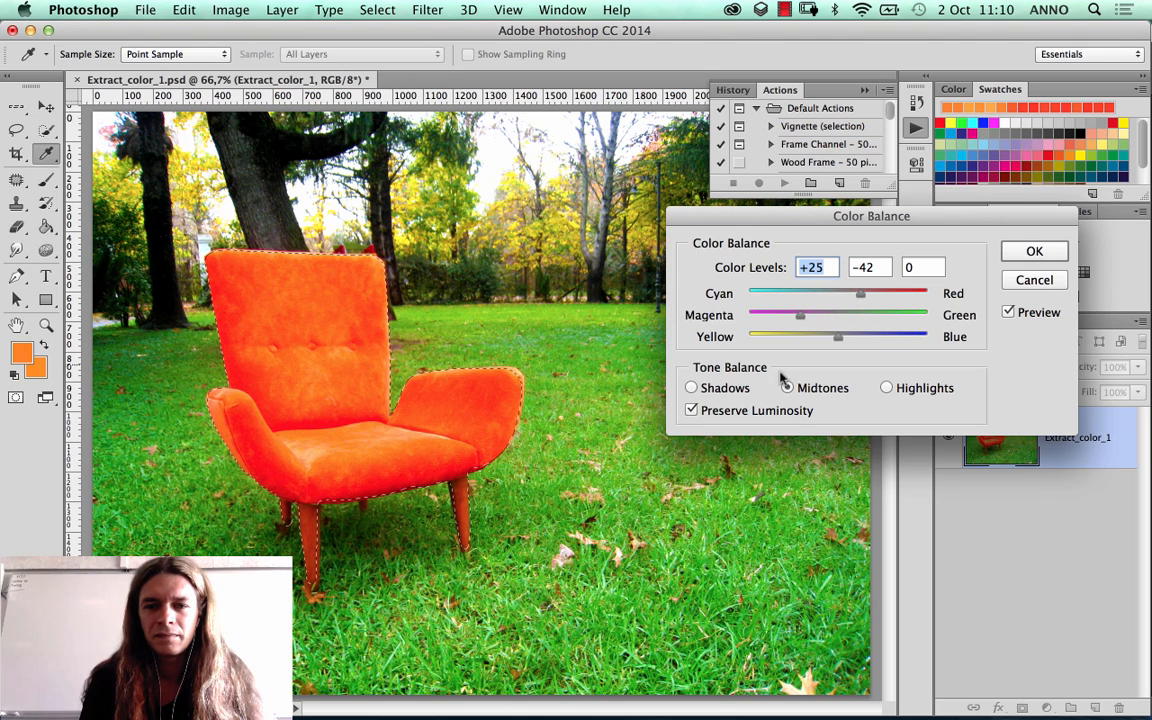
left_click(691, 388)
left_click_drag(838, 337, 879, 315)
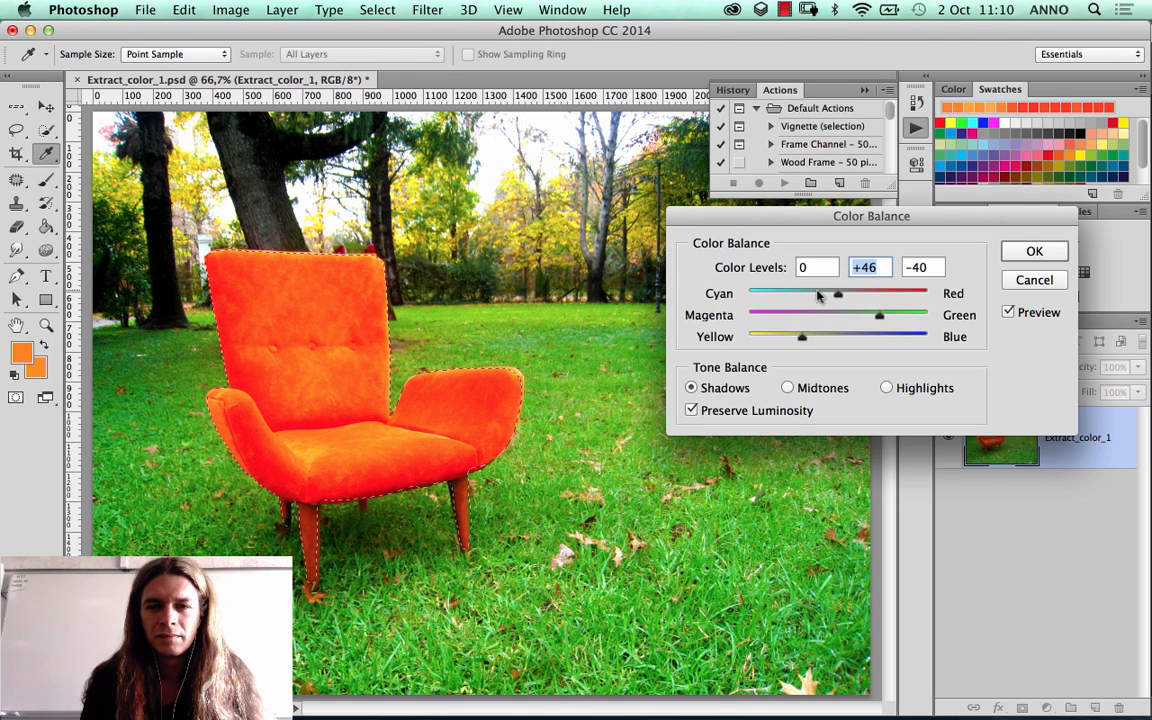
left_click_drag(817, 295, 805, 294)
Step: Set the Color Balance highlights to +20, -22, +35, apply the adjustment and deselect the chair
left_click(886, 388)
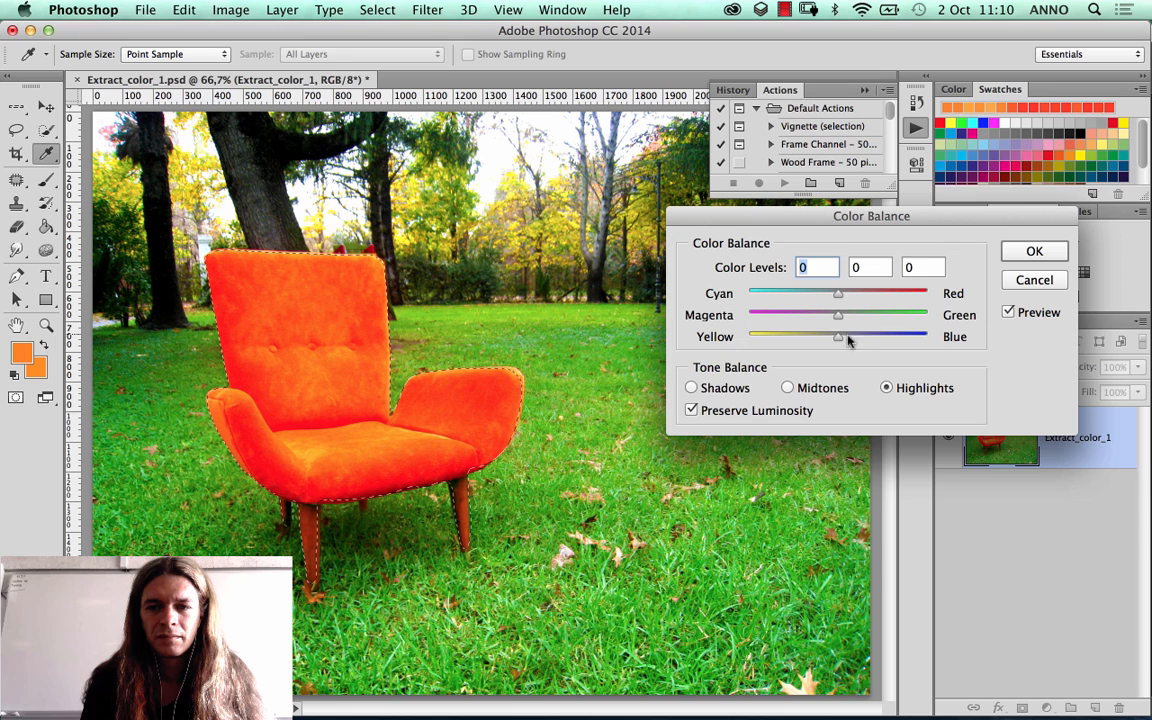
left_click_drag(848, 341, 856, 300)
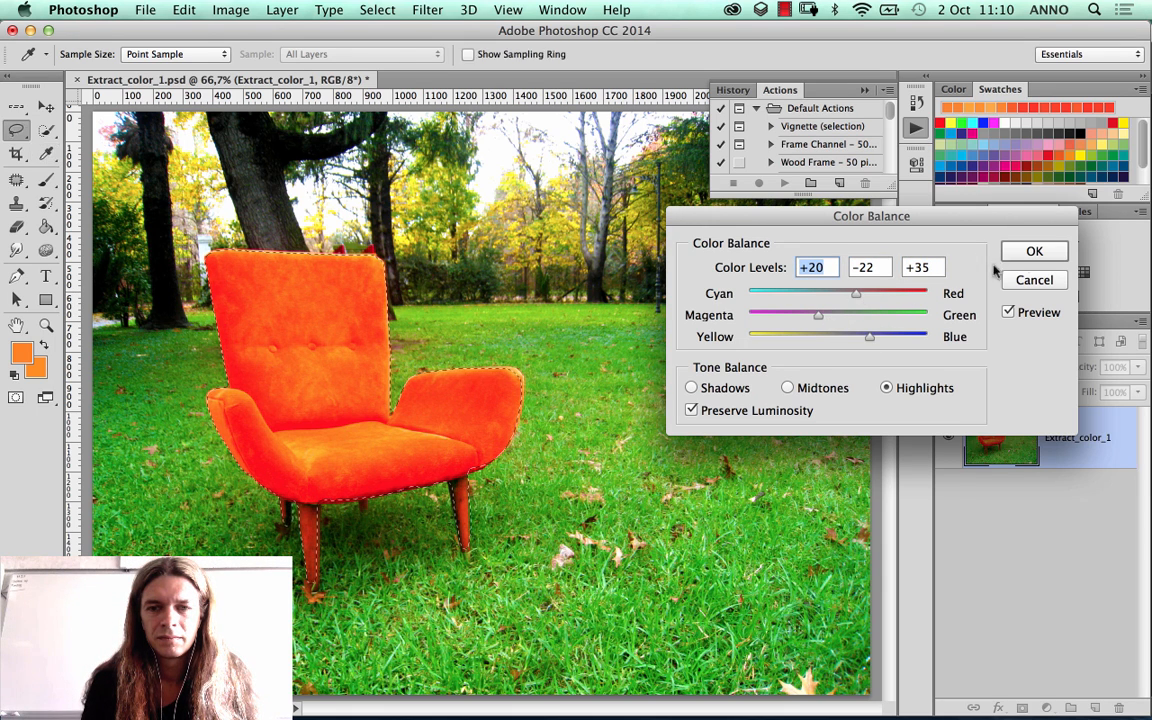
key("Return")
key("super+d")
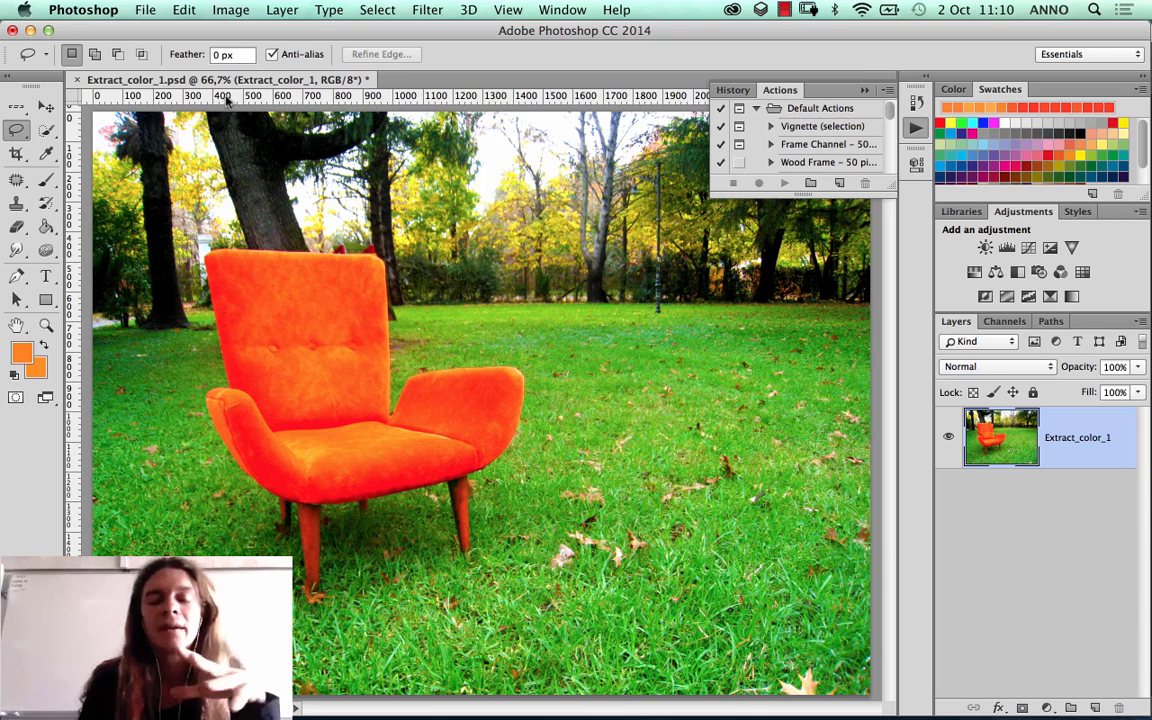
Step: Select the chair's backrest, seat and armrests with the Quick Selection tool
left_click(46, 130)
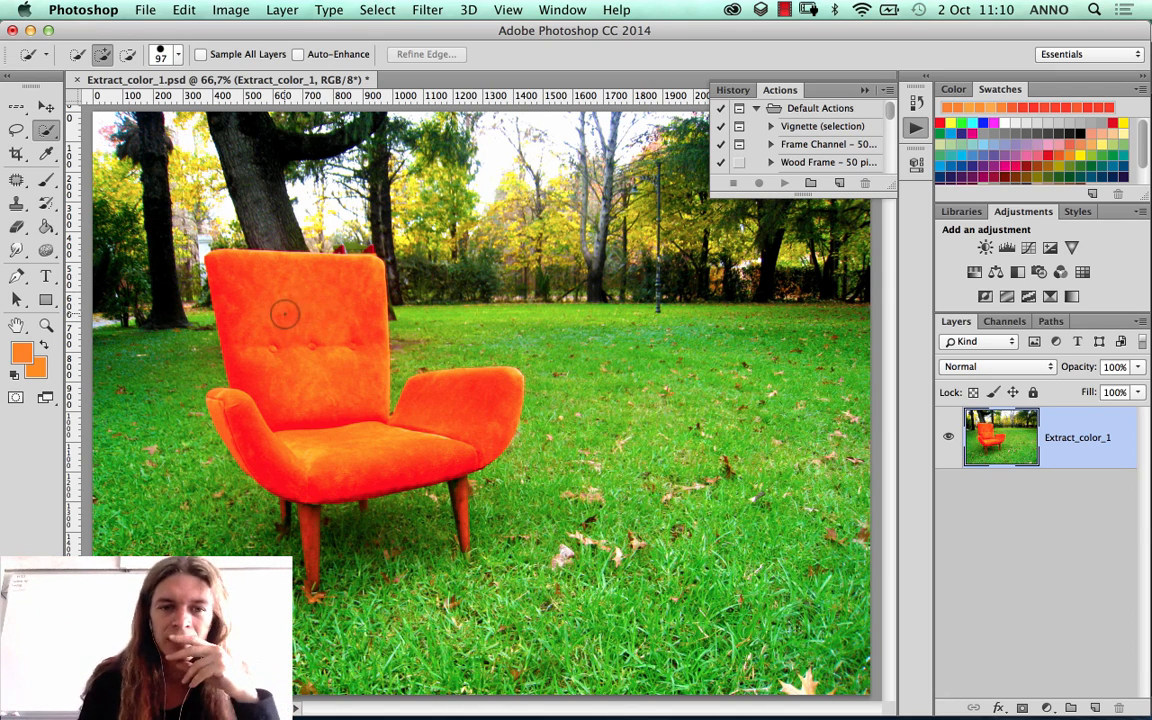
mouse_move(296, 391)
left_mouse_down()
mouse_move(361, 382)
mouse_move(348, 437)
mouse_move(359, 454)
mouse_move(397, 442)
mouse_move(357, 440)
left_mouse_up()
right_click(339, 401)
left_click(399, 394)
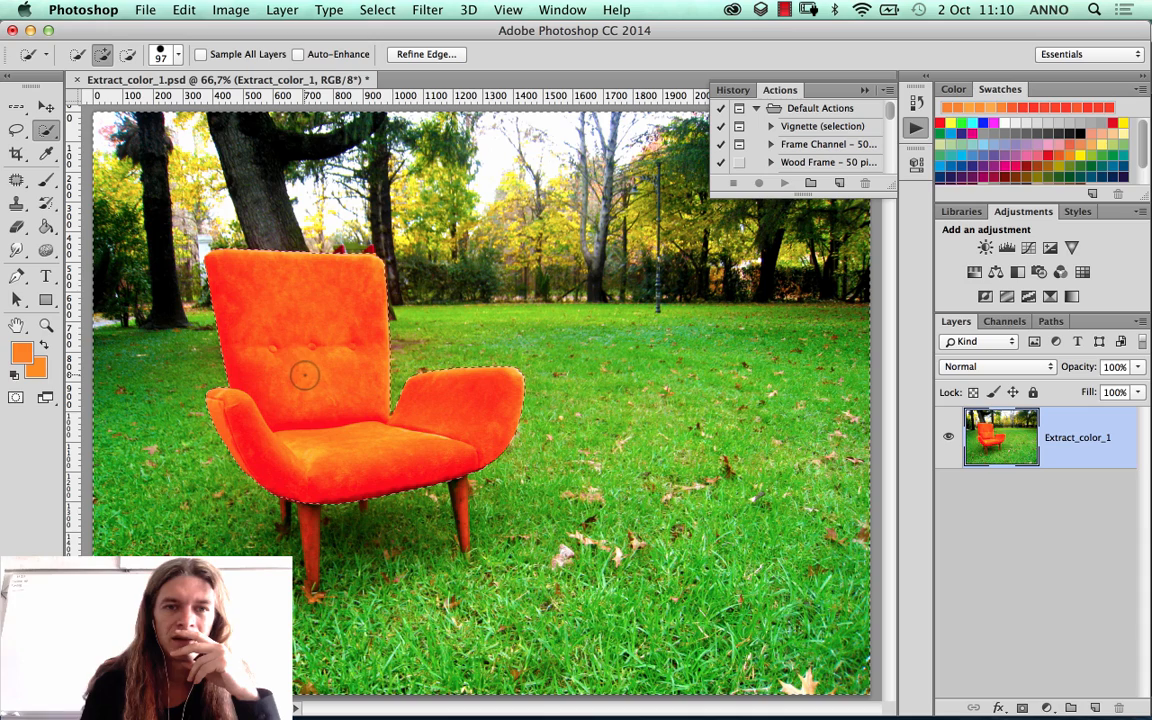
right_click(283, 318)
left_click(312, 340)
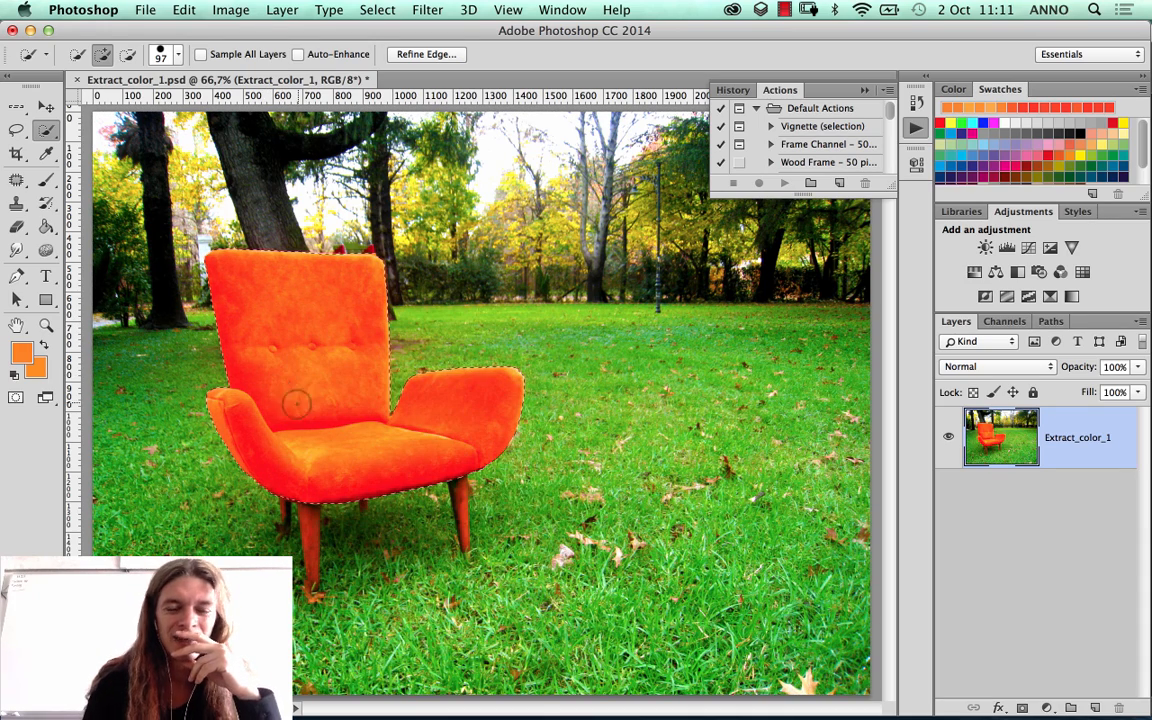
Step: Refine the selection around the chair's legs with an 18 px Quick Selection brush and turn it into a layer mask
left_click(163, 53)
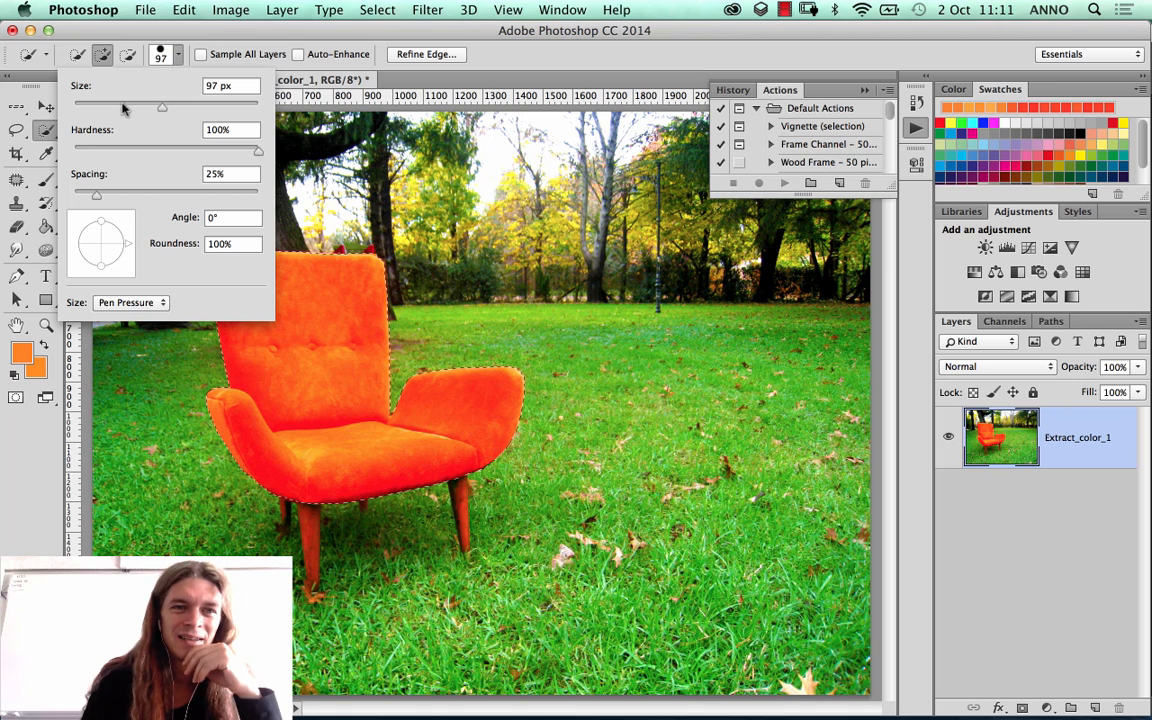
left_click_drag(114, 106, 80, 114)
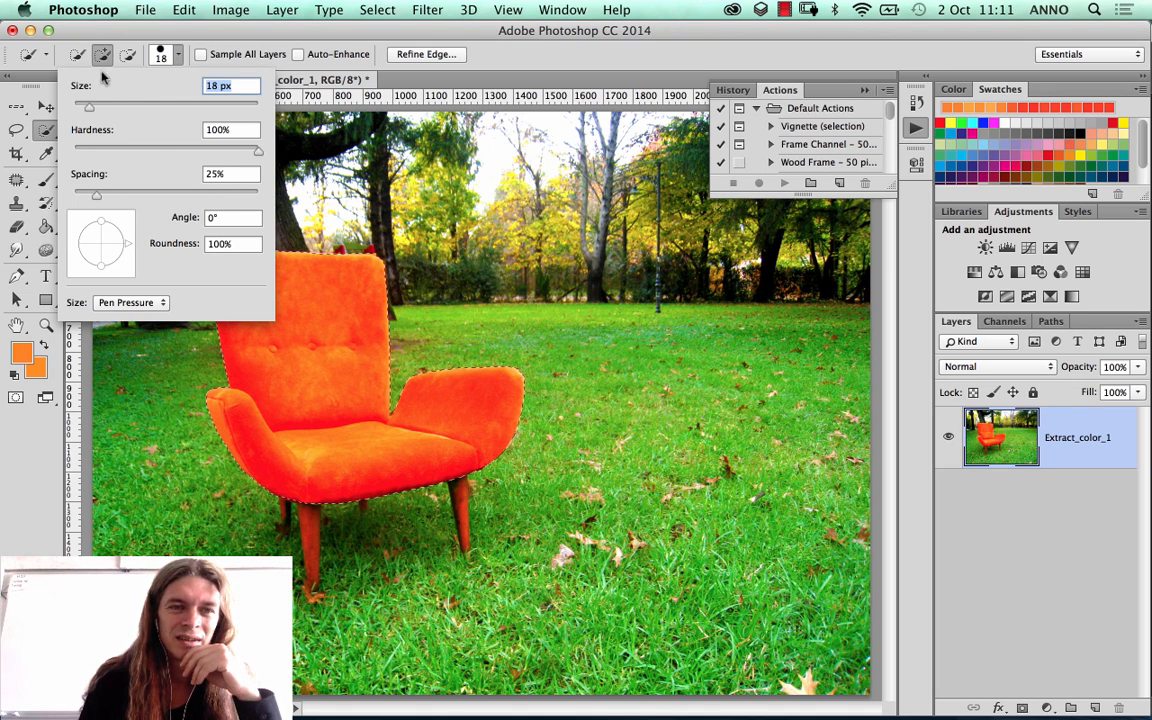
left_click(179, 57)
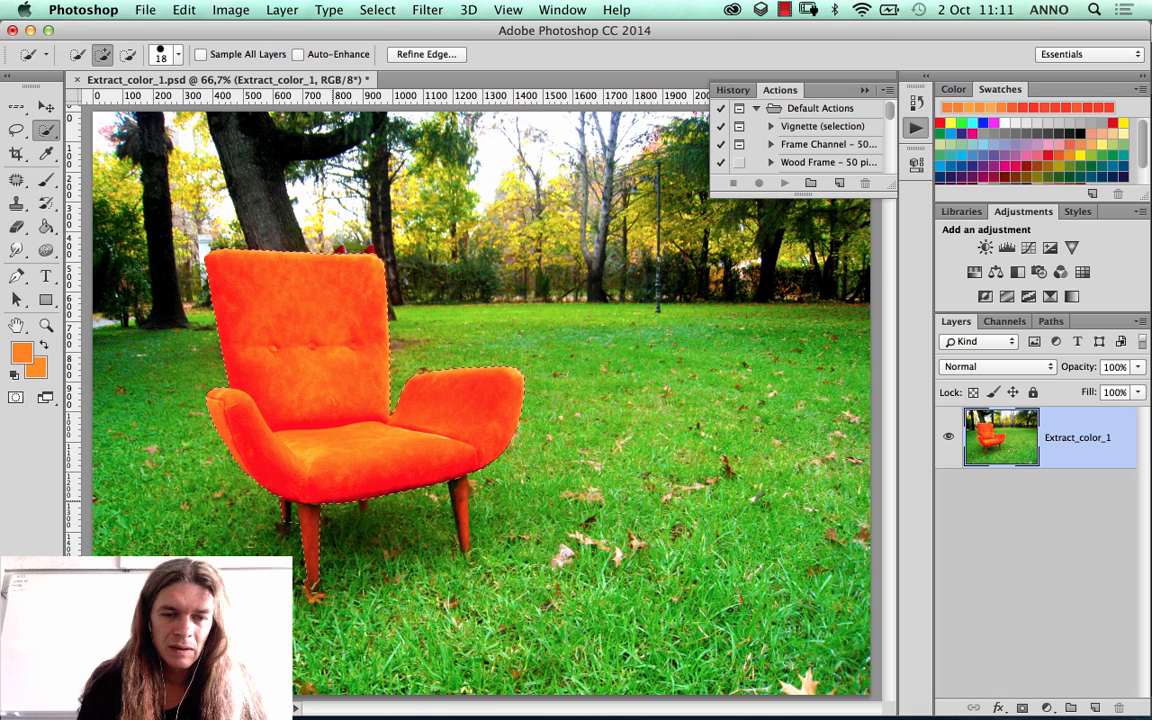
key("alt")
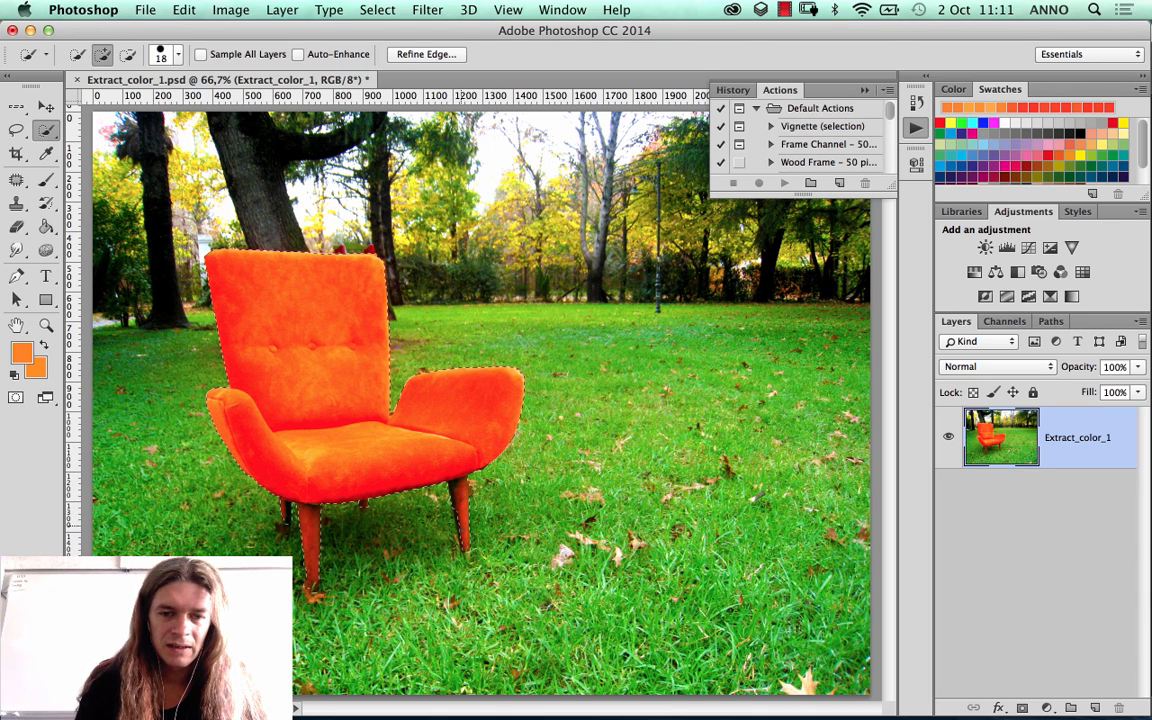
key("alt")
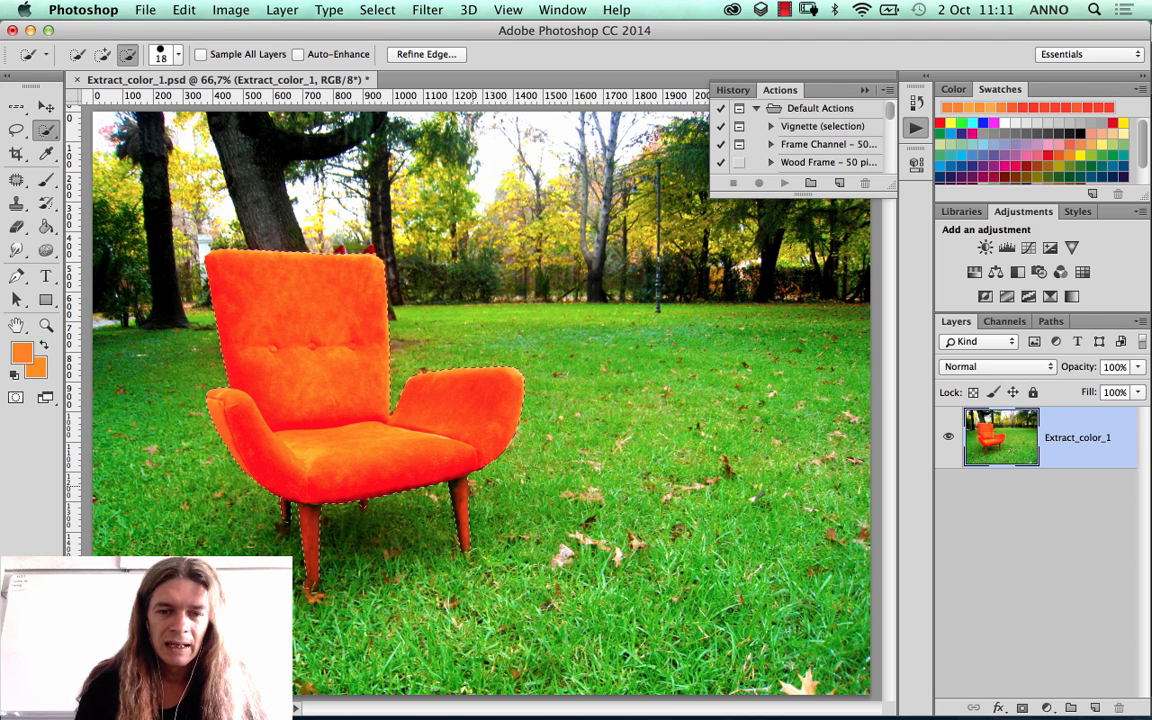
key("alt")
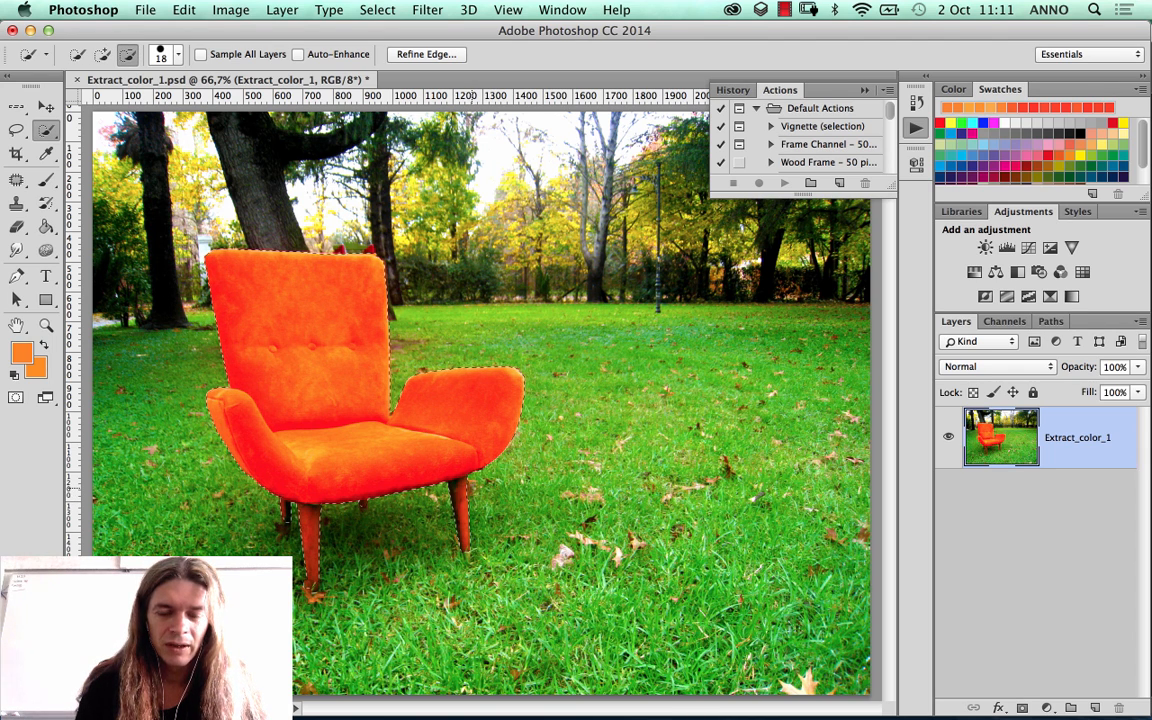
key("alt")
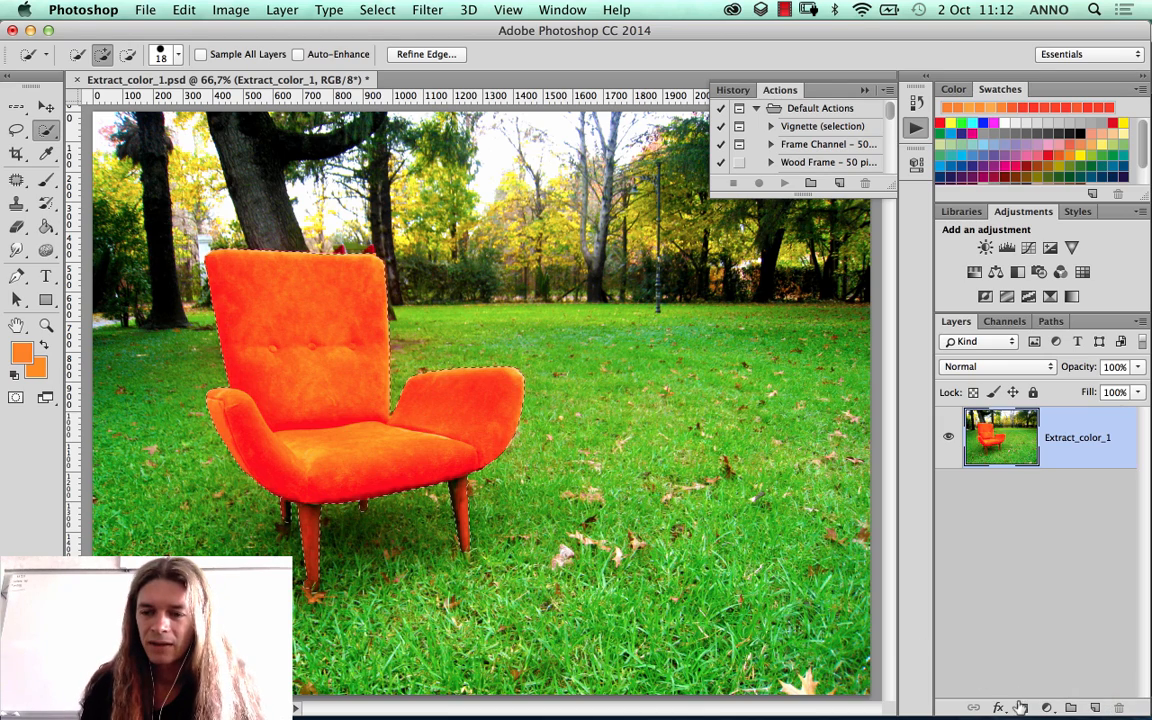
left_click(1022, 707)
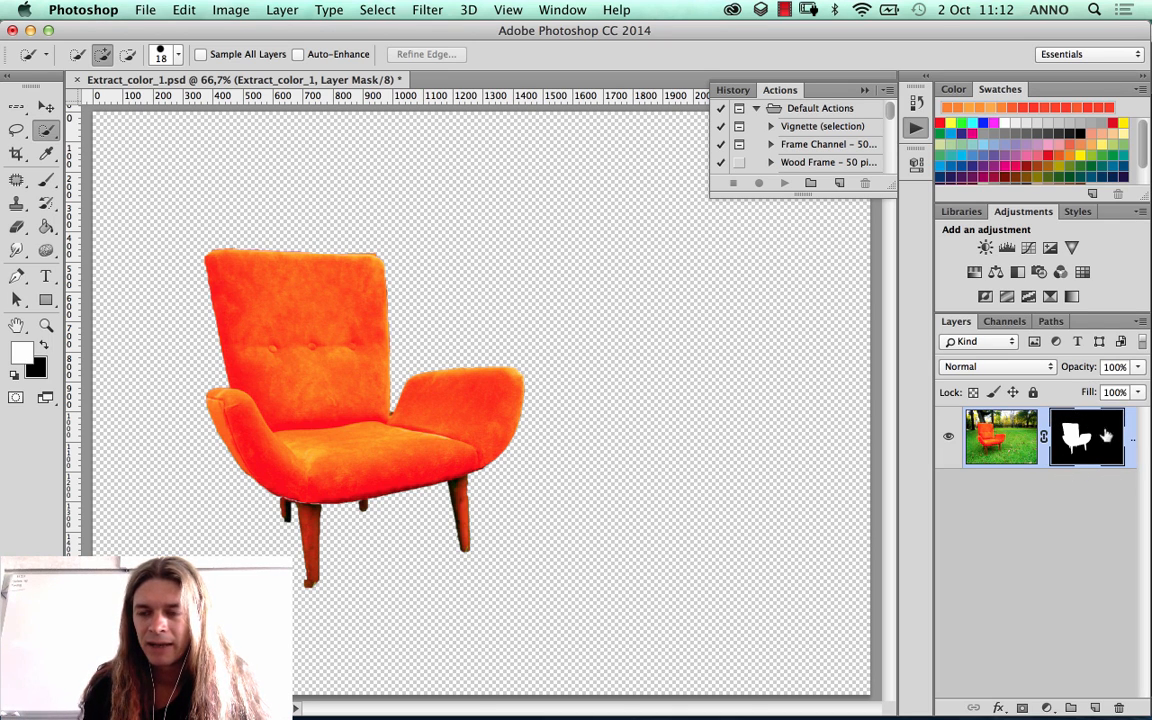
Step: Reveal a strip of background above the backrest by brushing white on the mask, and hide it again with black
left_click(45, 179)
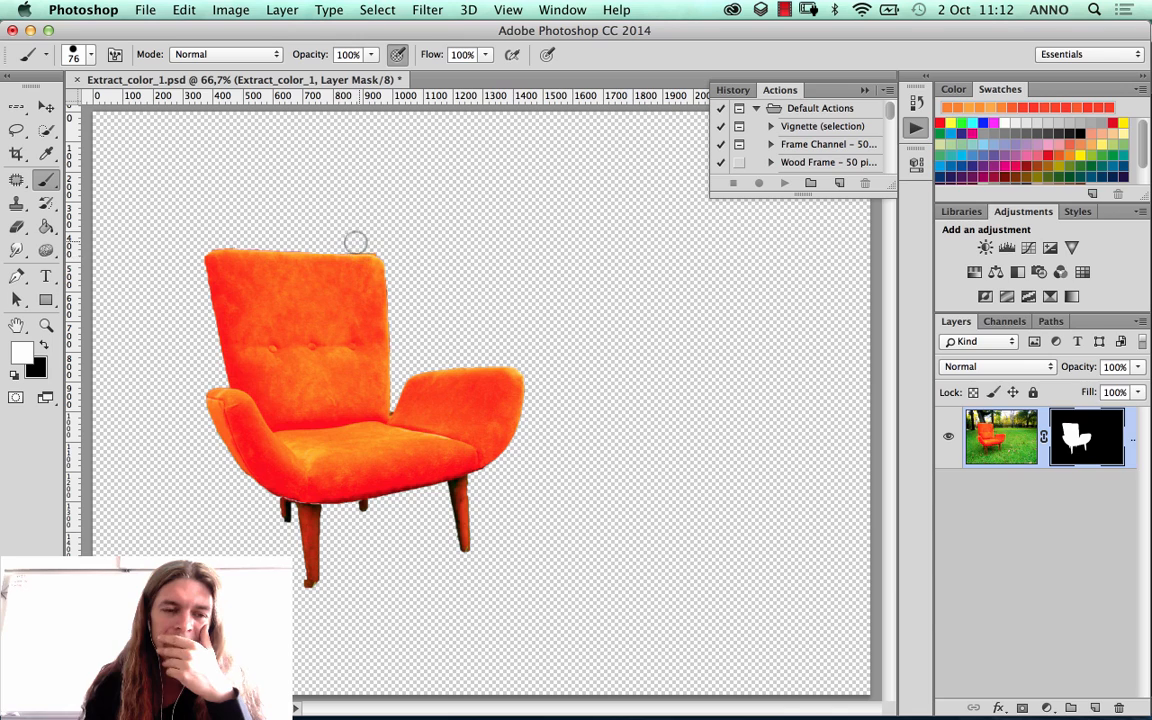
mouse_move(354, 218)
left_mouse_down()
mouse_move(305, 225)
mouse_move(340, 173)
left_mouse_up()
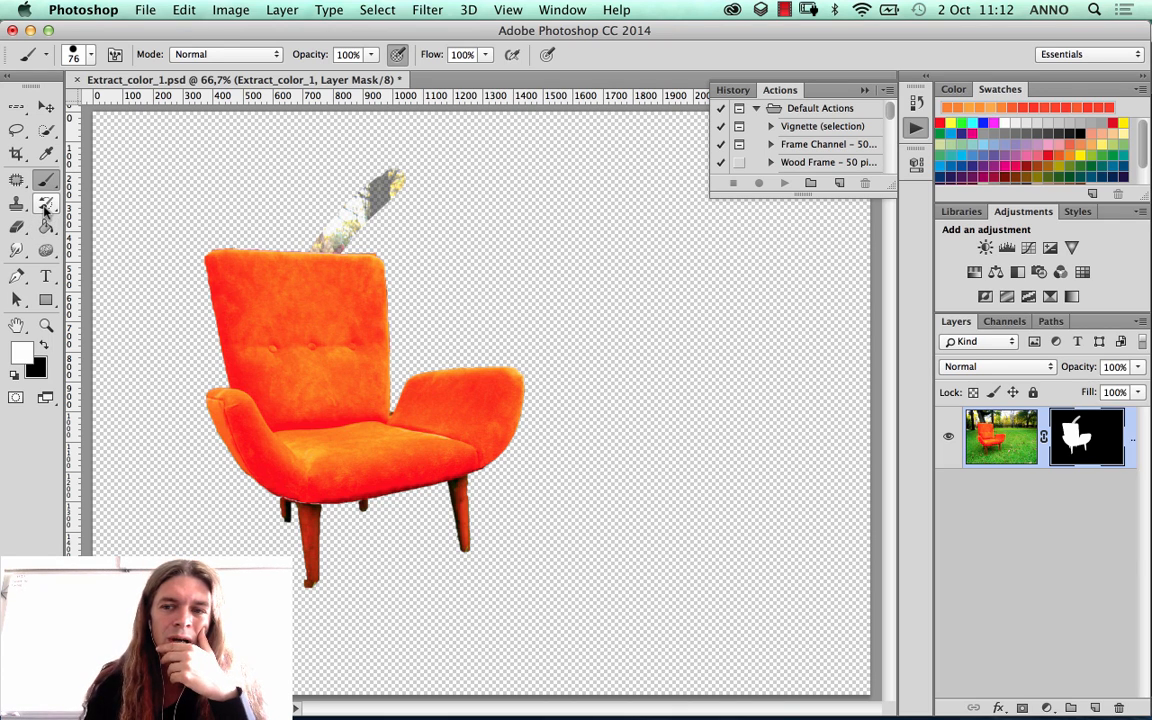
left_click(43, 343)
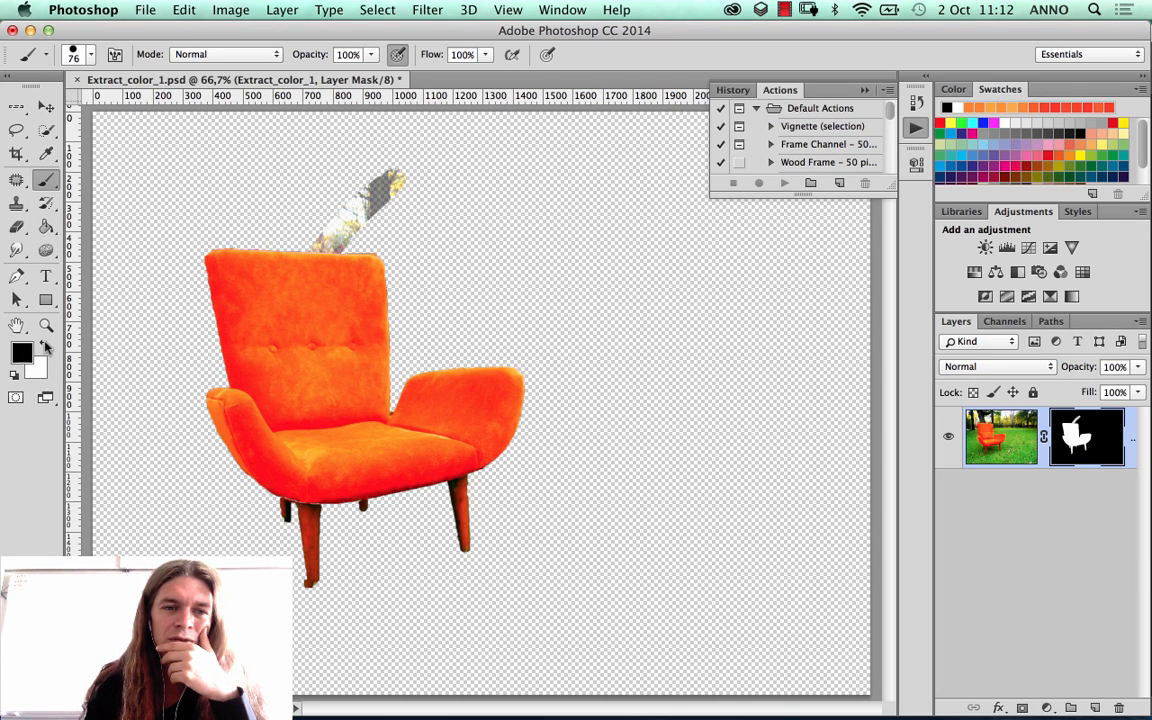
mouse_move(340, 175)
left_mouse_down()
mouse_move(448, 176)
mouse_move(323, 204)
mouse_move(379, 188)
mouse_move(321, 188)
mouse_move(394, 177)
mouse_move(416, 187)
mouse_move(389, 208)
mouse_move(294, 227)
mouse_move(332, 242)
left_mouse_up()
Step: Clean the upper-left edge of the backrest by painting black on the mask with a 57 px brush at 95% hardness
left_click(46, 325)
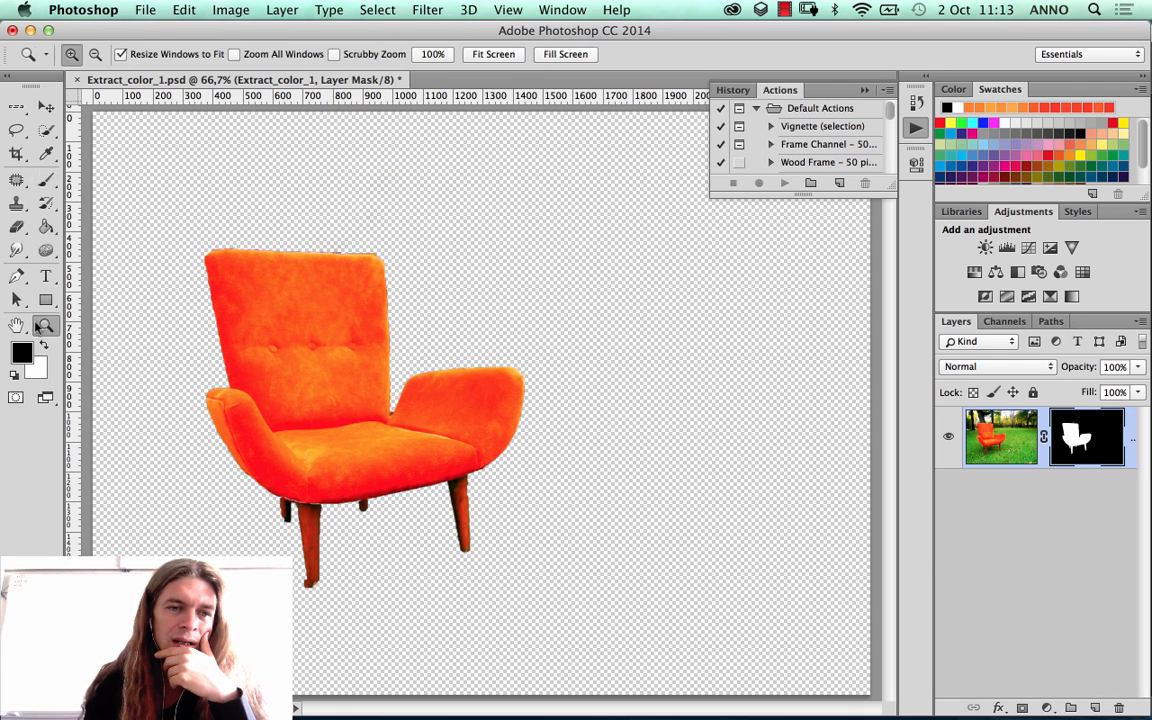
left_click_drag(183, 214, 437, 332)
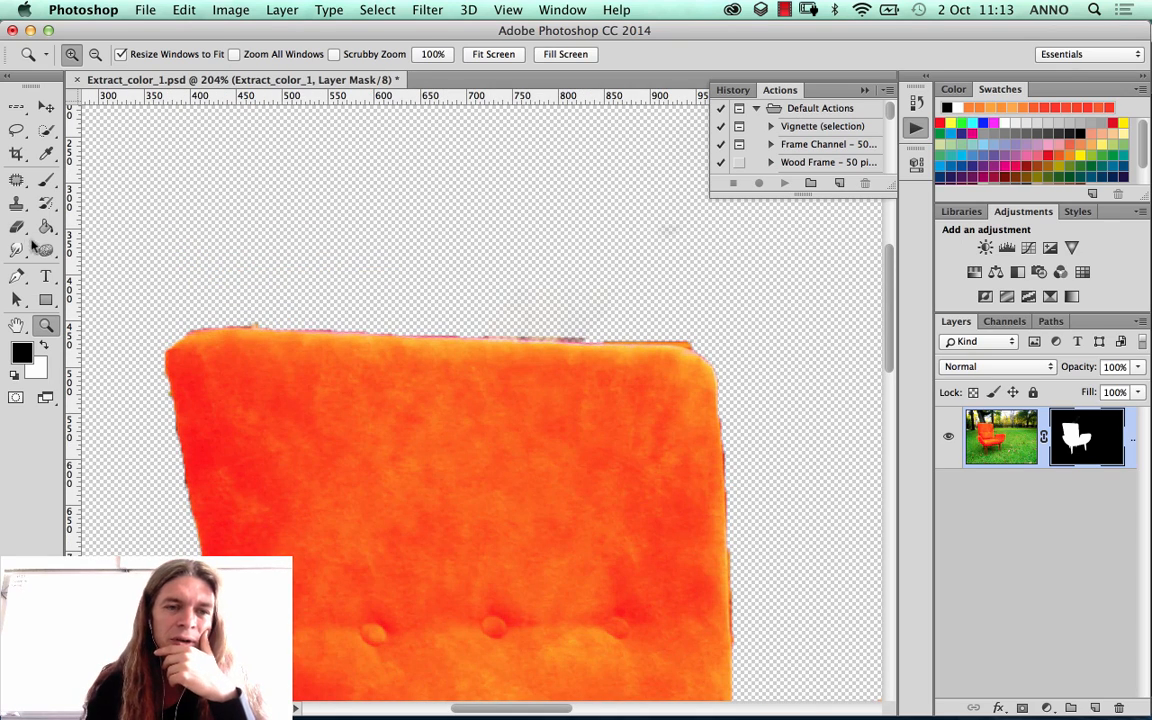
left_click(46, 180)
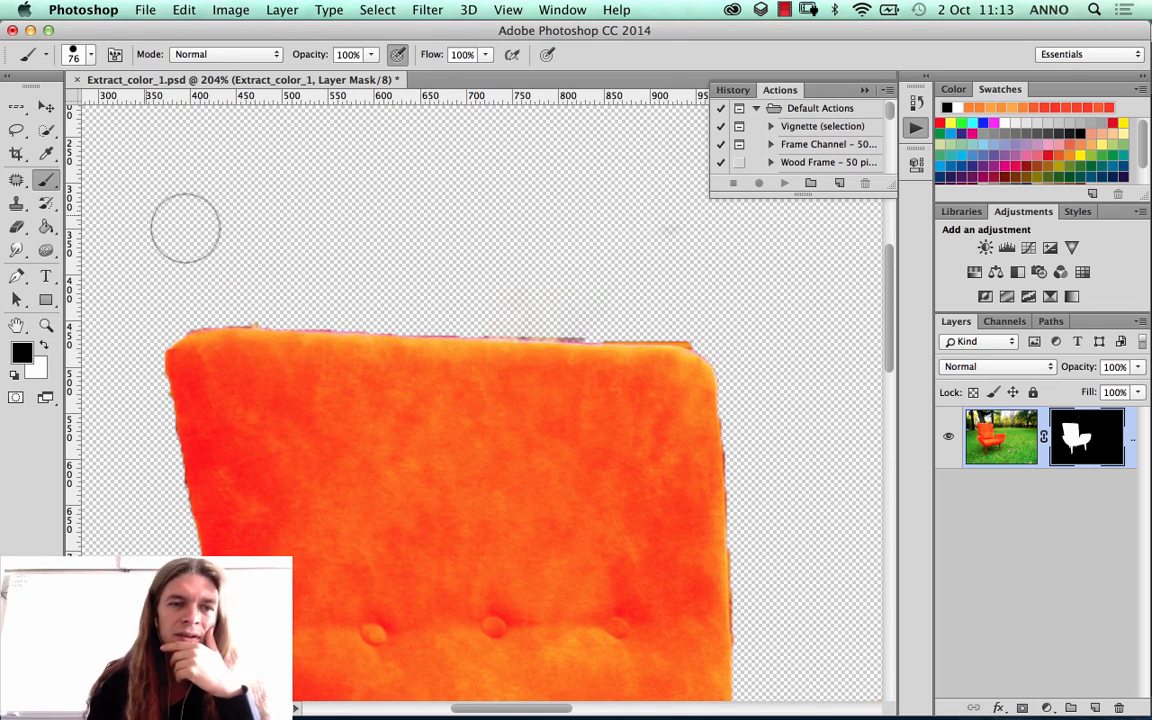
right_click(425, 224)
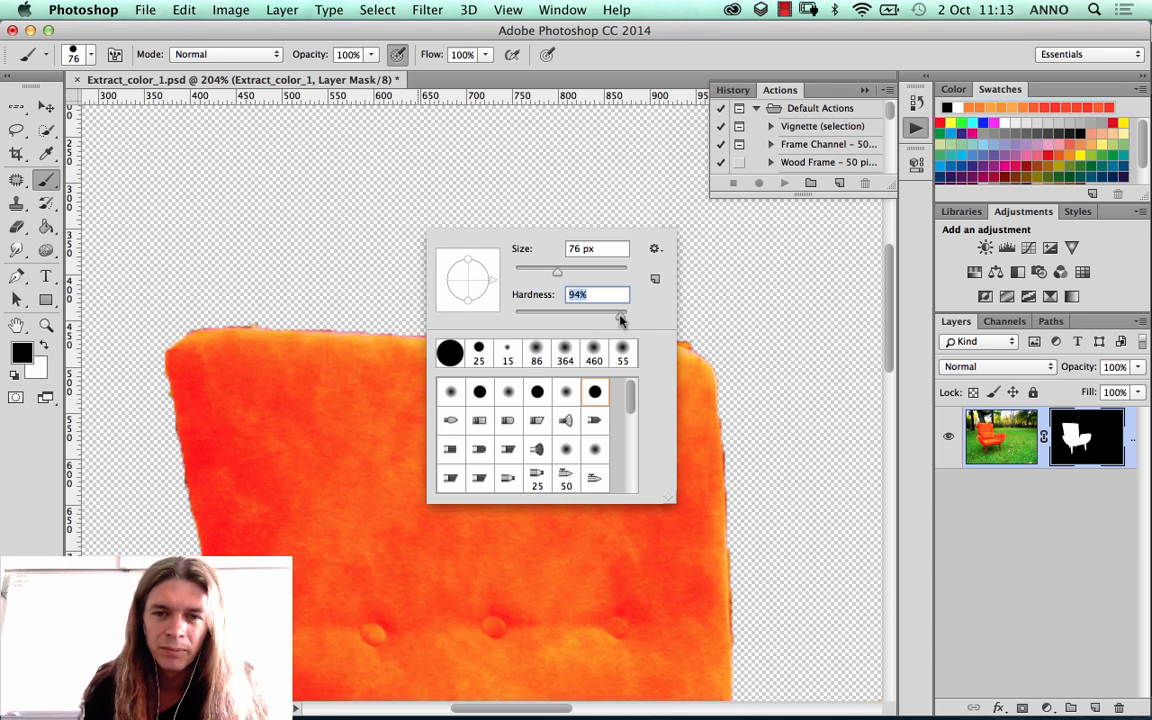
left_click_drag(622, 318, 623, 318)
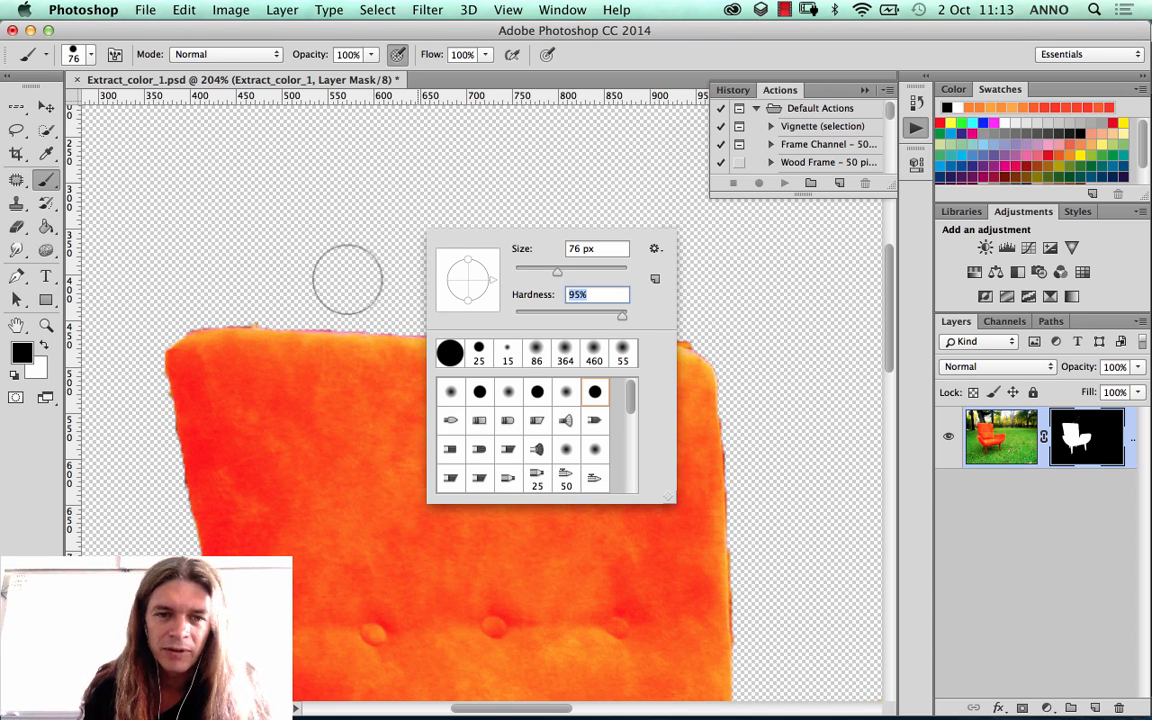
left_click_drag(558, 270, 556, 273)
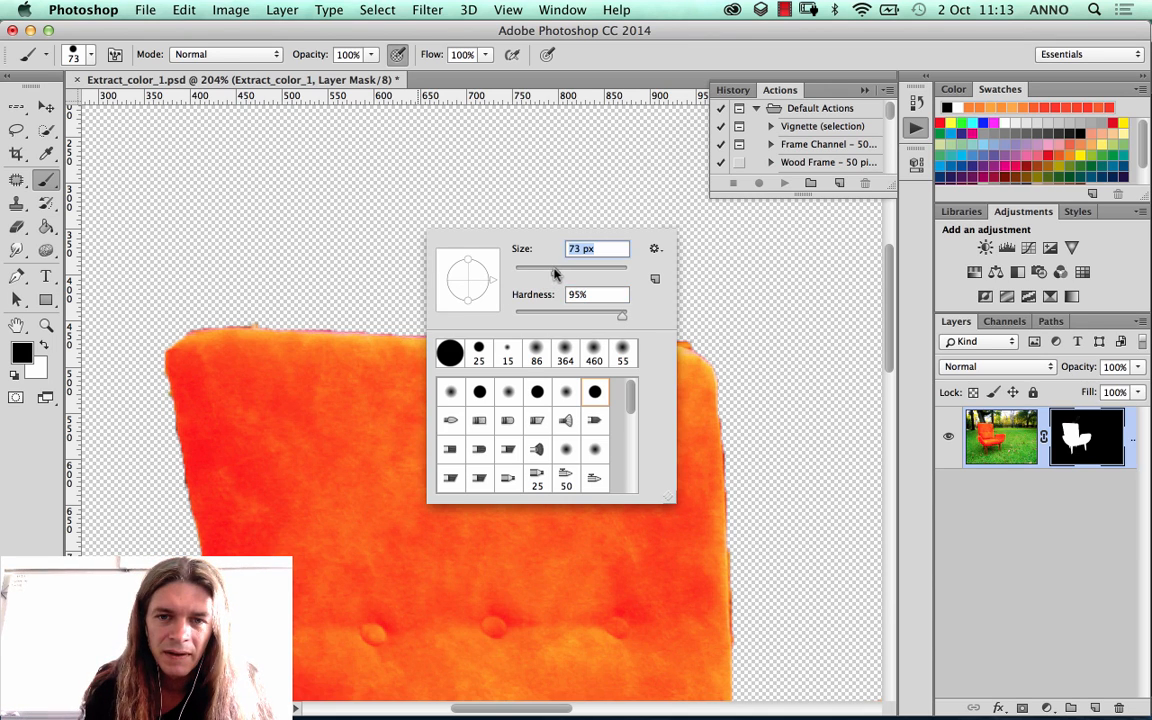
left_click(250, 295)
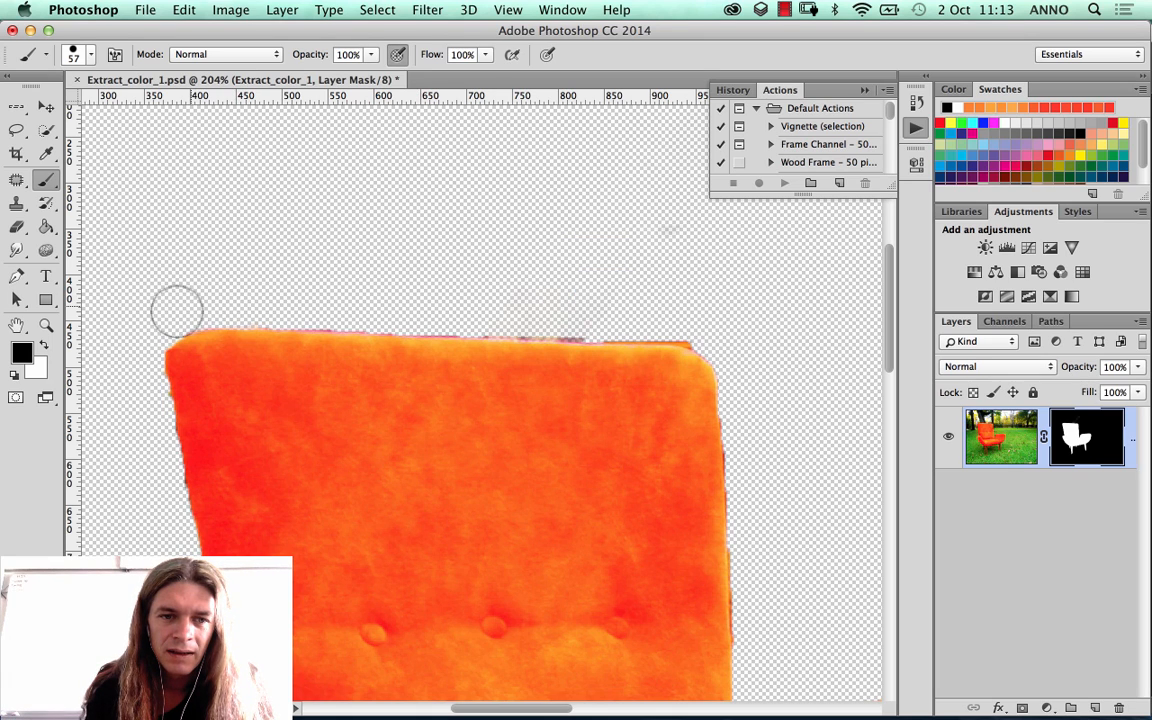
left_click_drag(260, 307, 375, 311)
key("super+z")
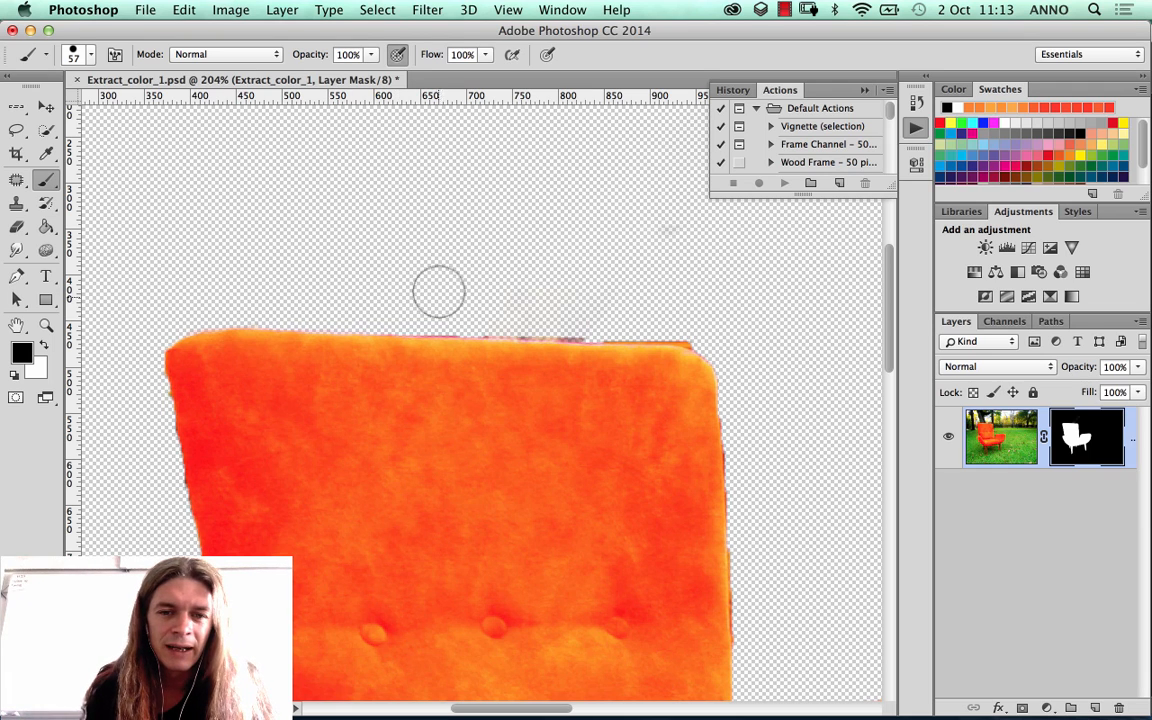
Step: Paint a notch out of the backrest's upper edge on the mask and switch the foreground colour to white
mouse_move(385, 325)
left_mouse_down()
mouse_move(414, 360)
mouse_move(428, 340)
left_mouse_up()
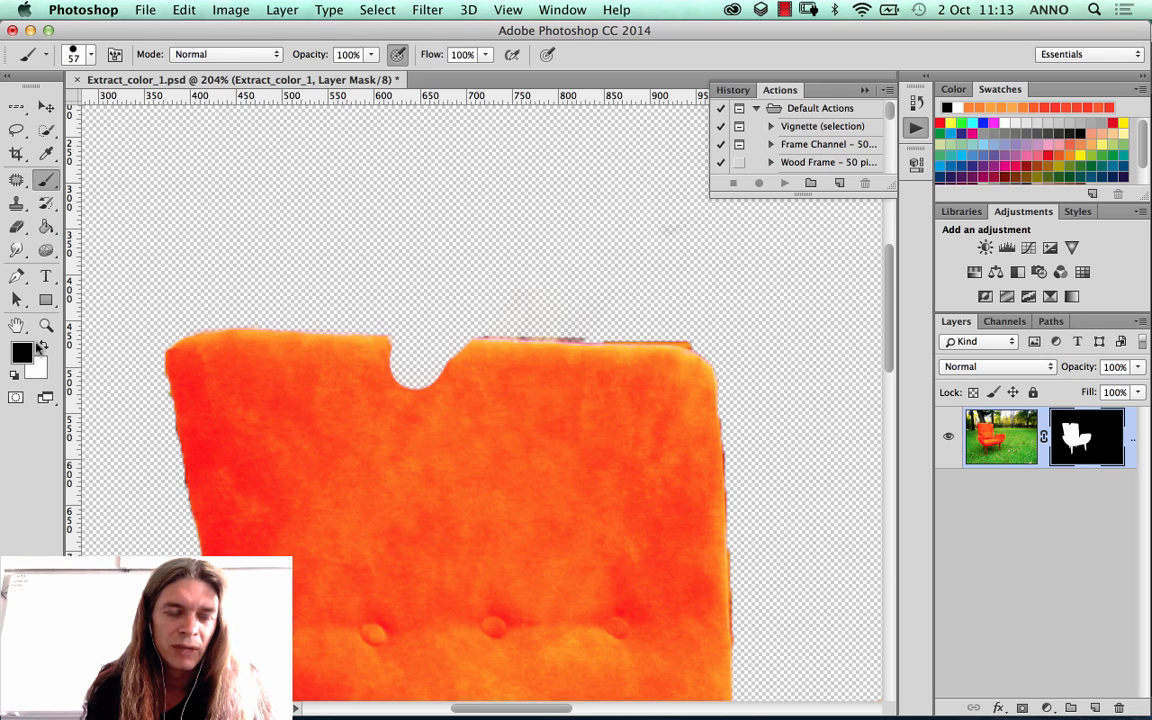
left_click(44, 346)
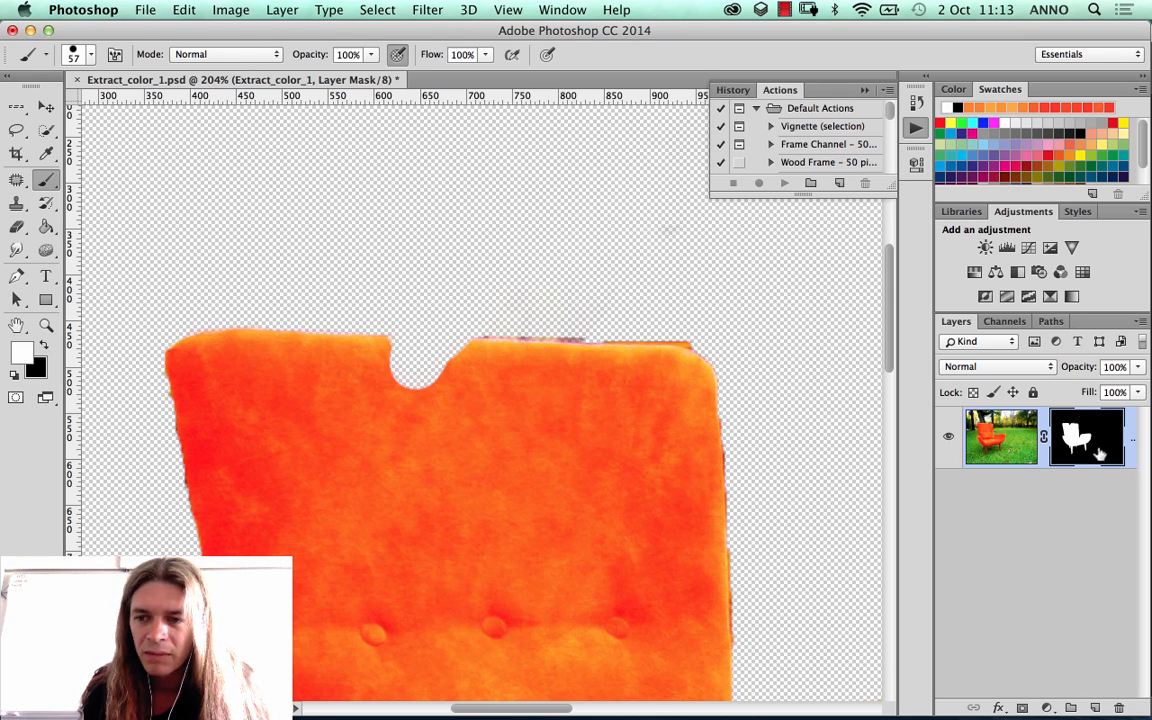
Step: Try painting with the orange foreground colour on the layer image instead of its mask, and undo the stroke
left_click(1005, 440)
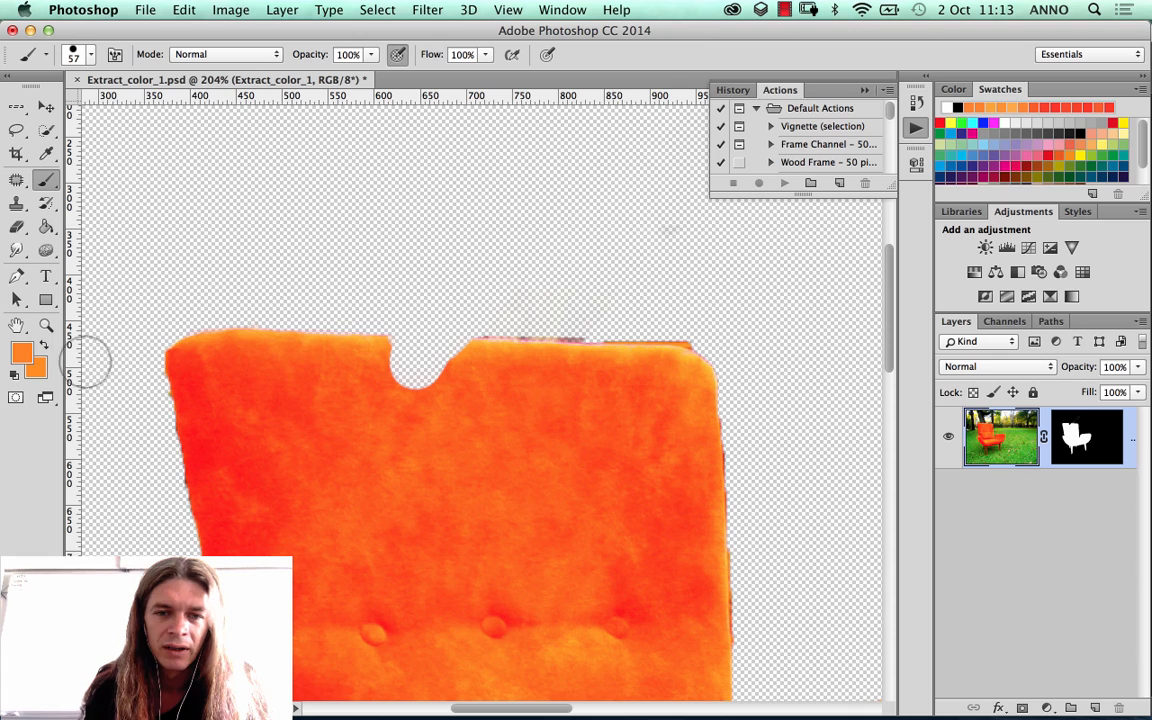
mouse_move(365, 355)
left_mouse_down()
mouse_move(458, 433)
mouse_move(499, 380)
mouse_move(430, 510)
left_mouse_up()
key("super+z")
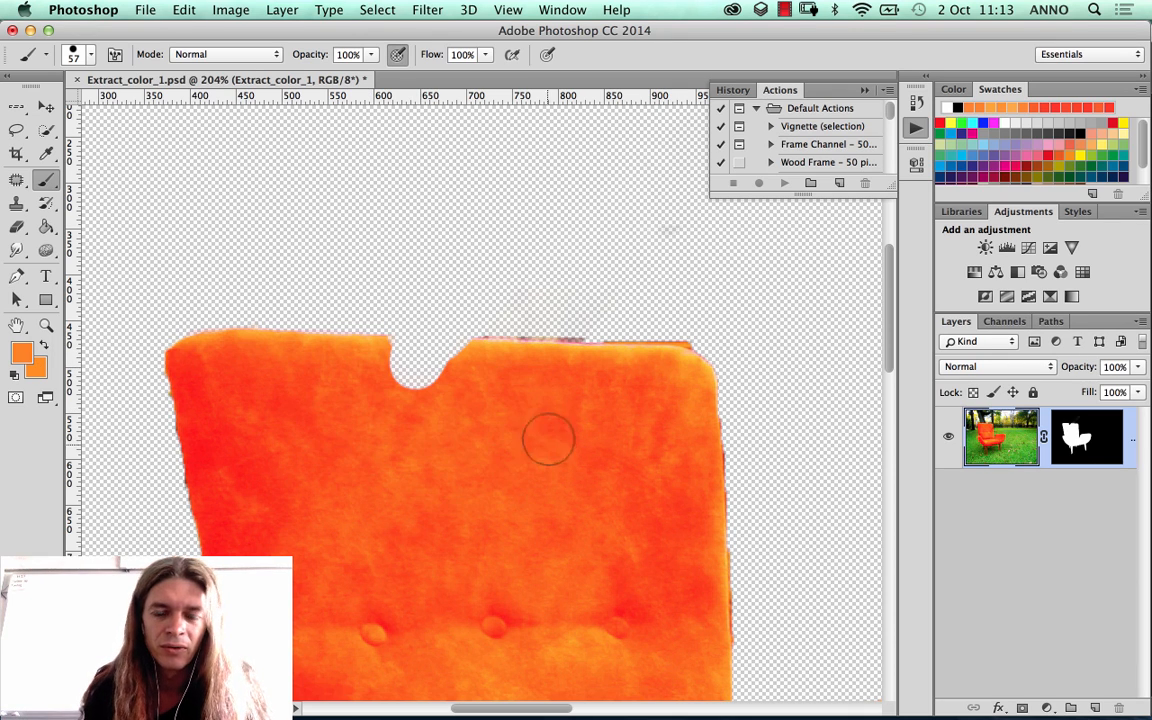
Step: Restore the notch in the backrest by painting white on the layer mask, and switch the foreground colour back to black
left_click(1080, 438)
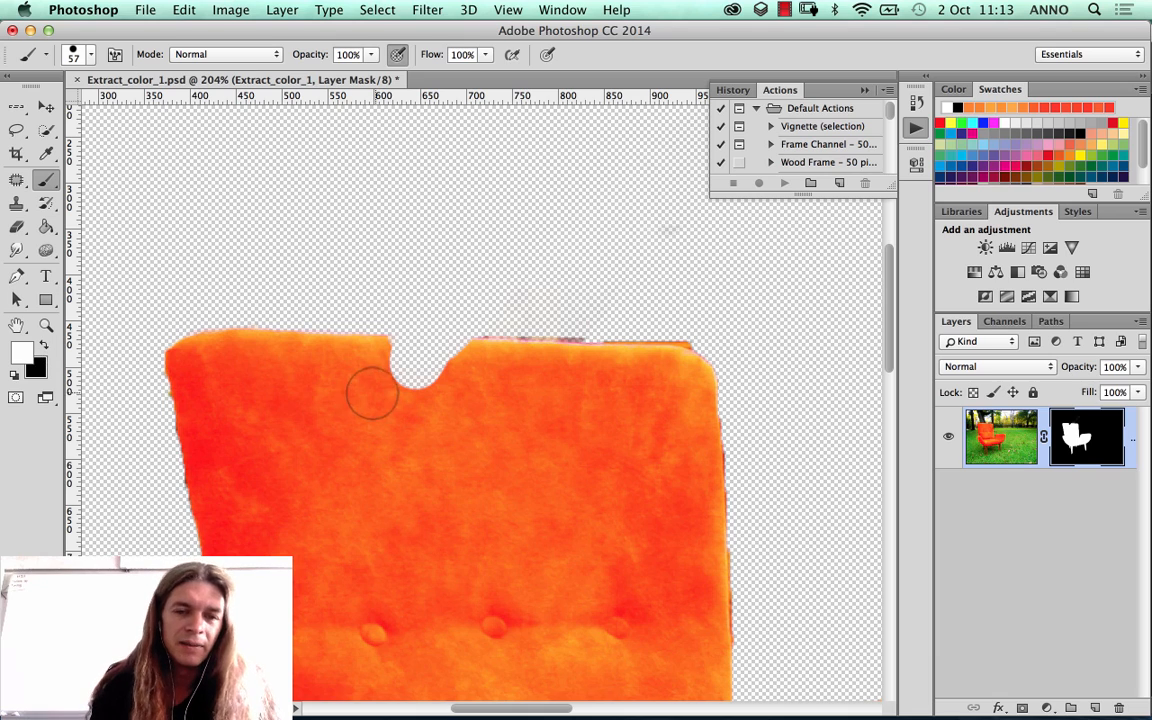
mouse_move(372, 396)
left_mouse_down()
mouse_move(467, 398)
mouse_move(367, 394)
mouse_move(451, 401)
mouse_move(369, 410)
mouse_move(464, 398)
mouse_move(333, 381)
mouse_move(466, 385)
mouse_move(372, 376)
mouse_move(476, 380)
mouse_move(374, 376)
mouse_move(472, 370)
left_mouse_up()
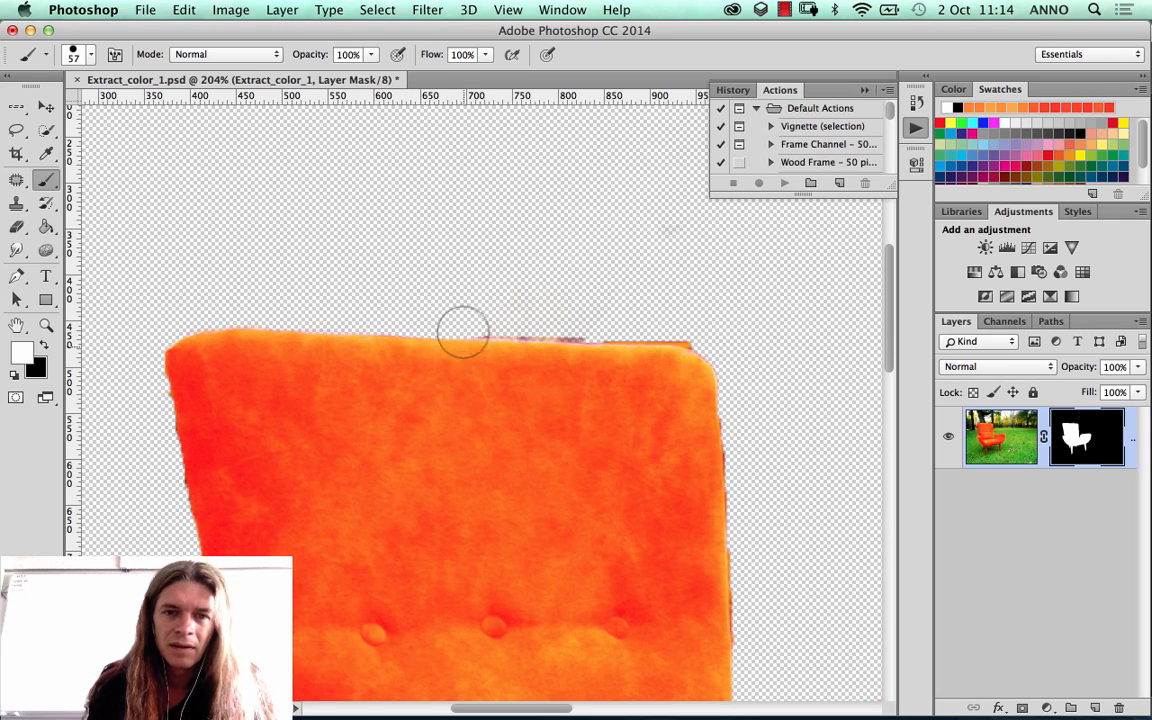
key("x")
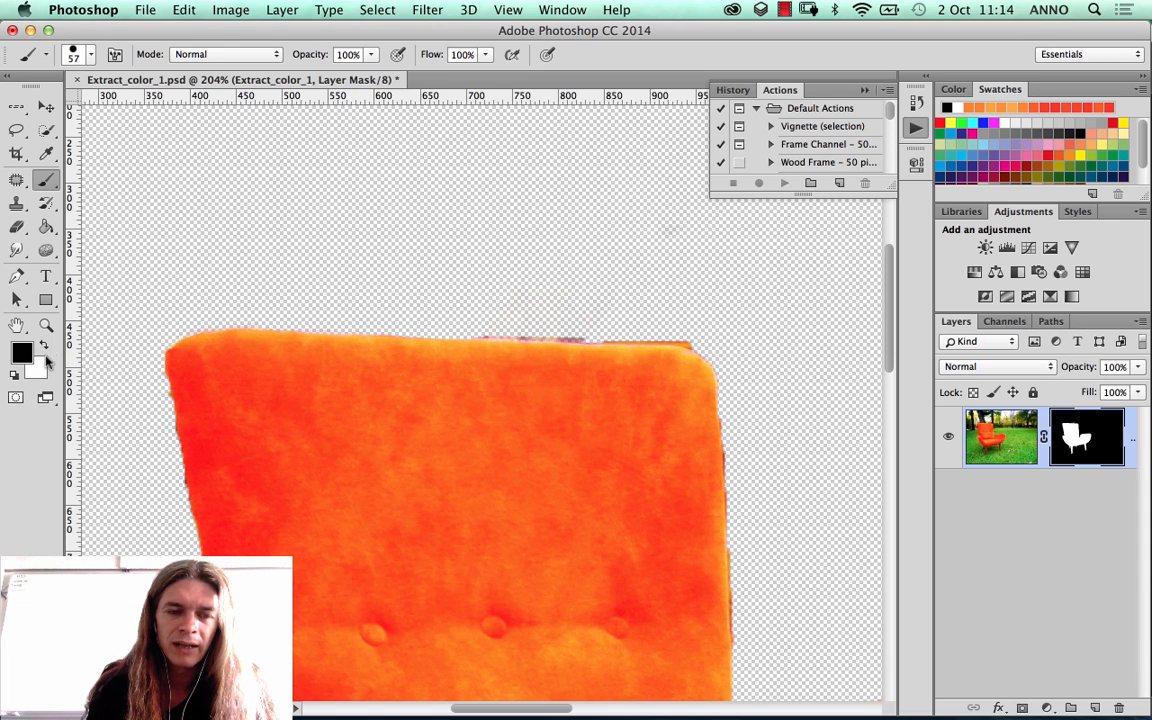
Step: Swap the foreground and background colours back and forth several times, ending with black as the foreground colour
left_click(45, 346)
left_click(45, 346)
left_click(45, 346)
left_click(45, 346)
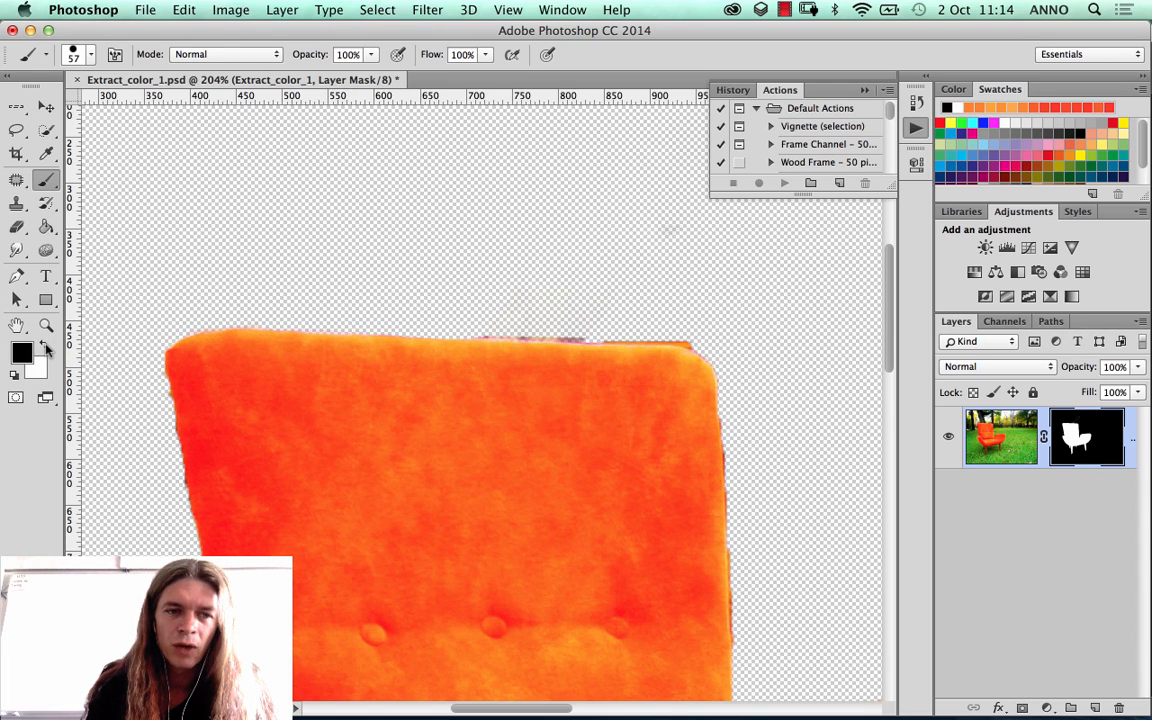
left_click(45, 346)
key("x")
key("x")
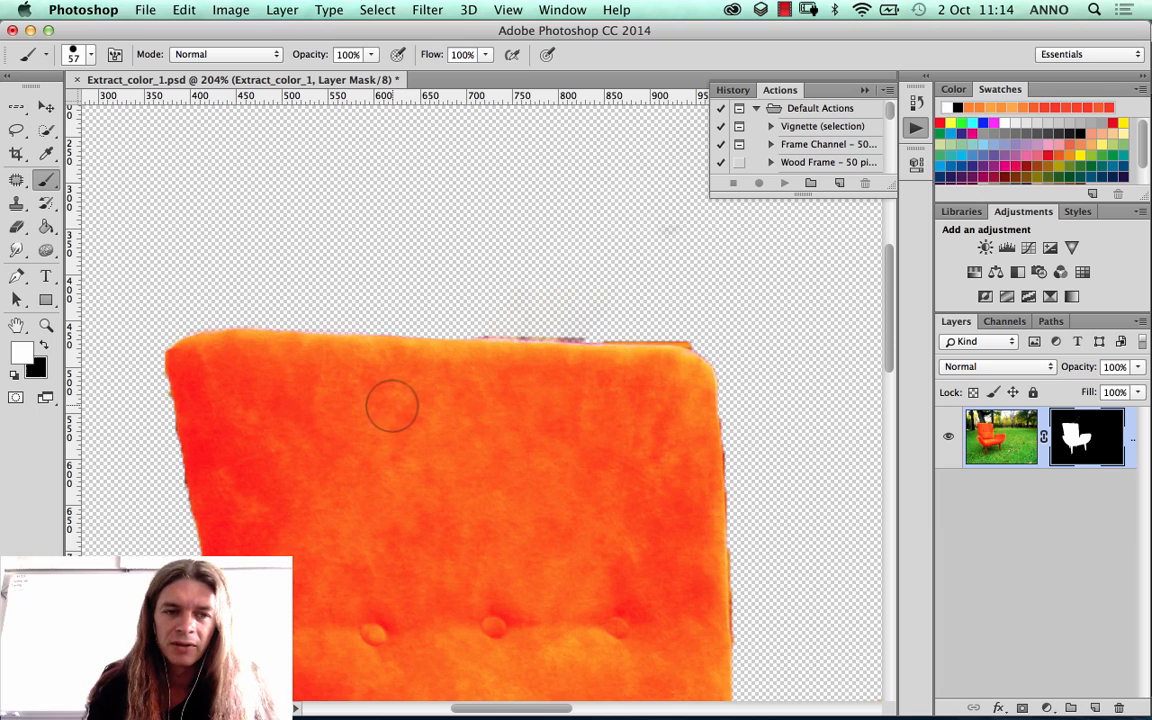
key("x")
key("x")
key("x")
key("x")
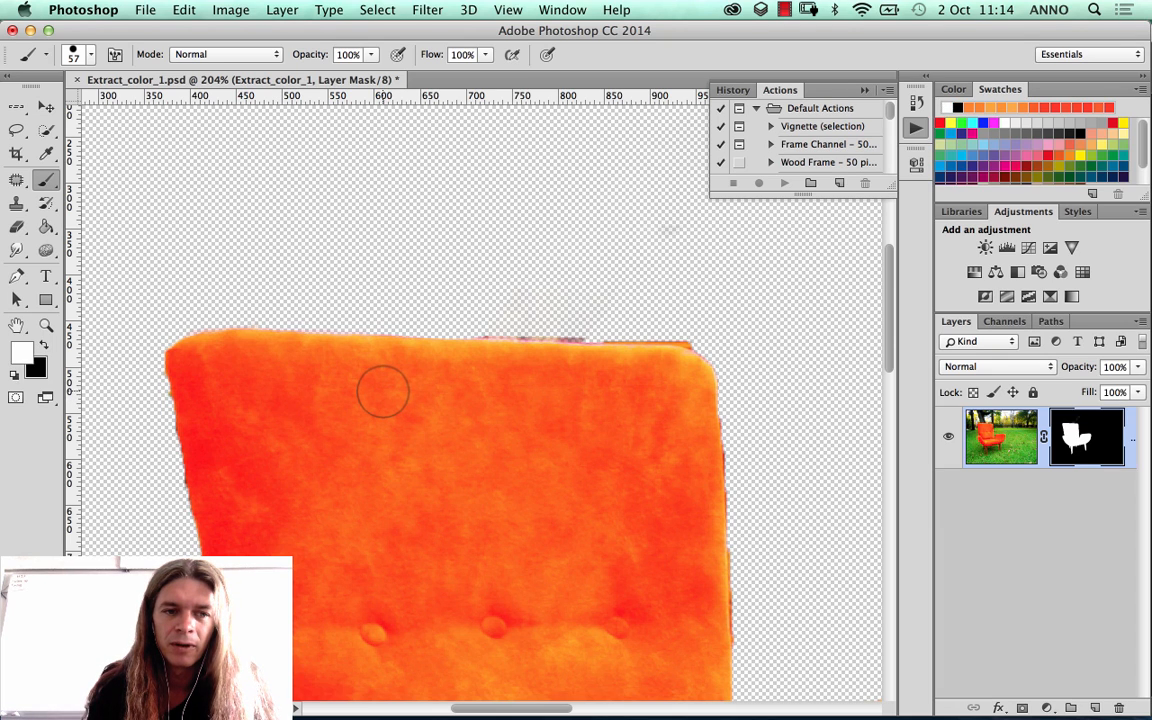
key("x")
key("x")
key("x")
key("x")
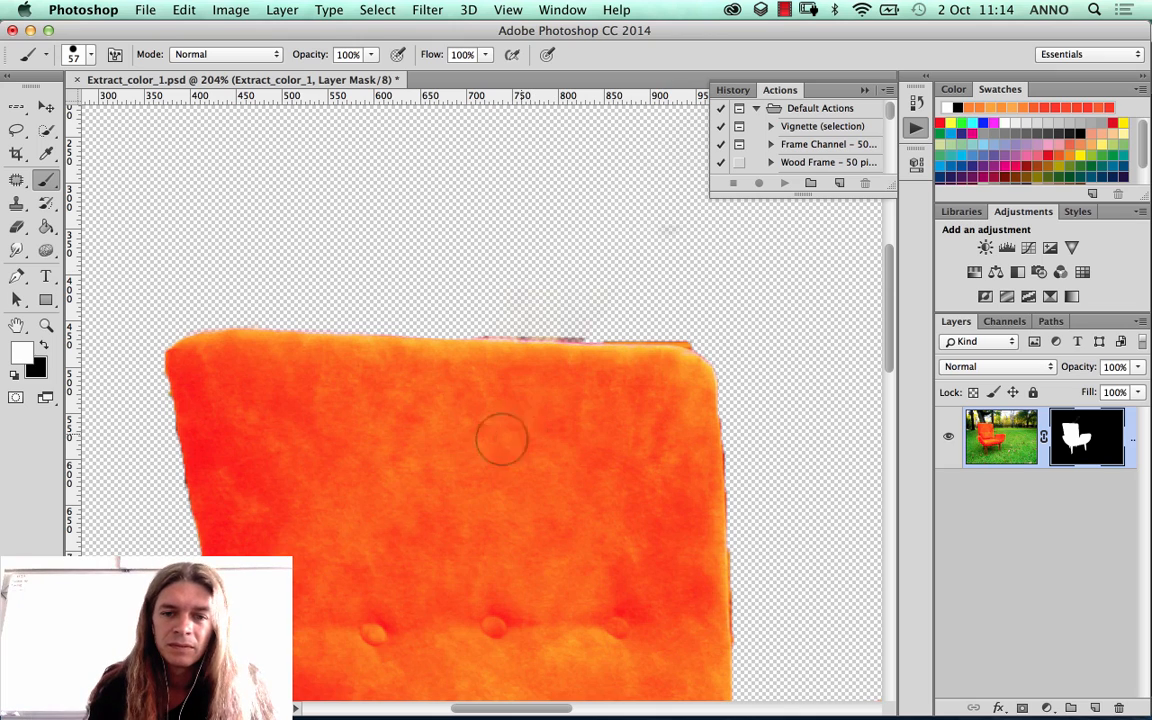
key("x")
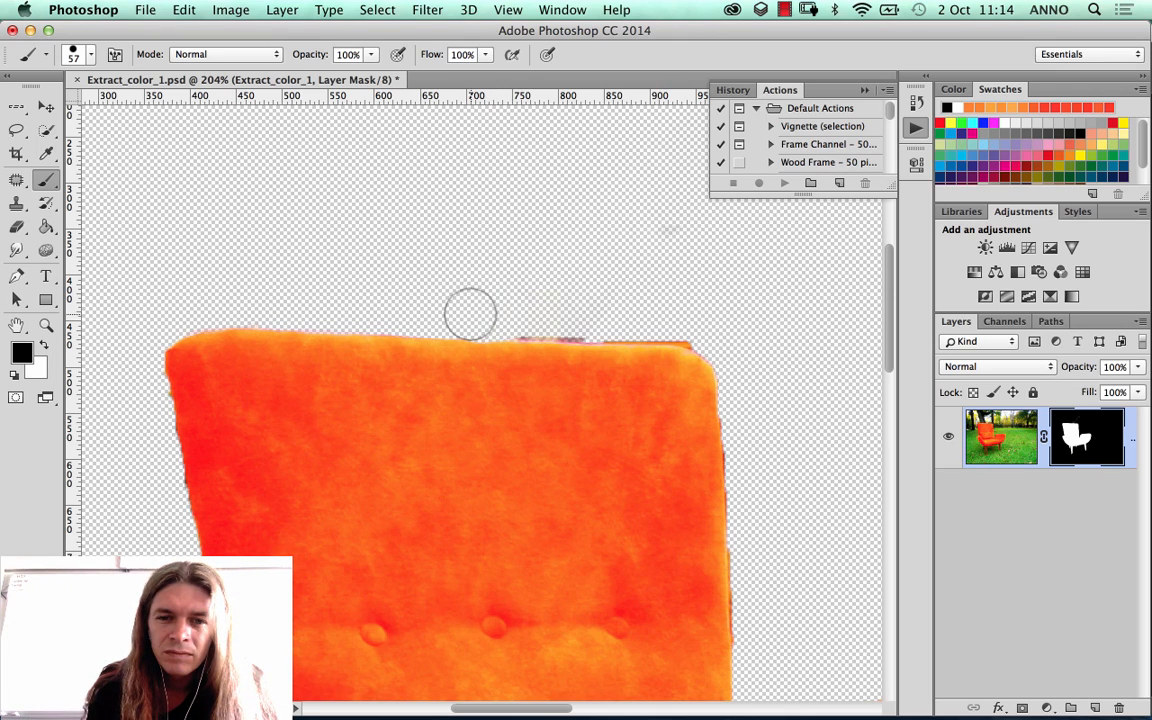
Step: Clean the backrest's upper edge and right edge by painting black on the layer mask with the 57 px brush
mouse_move(470, 314)
left_mouse_down()
mouse_move(678, 320)
mouse_move(605, 314)
mouse_move(732, 337)
mouse_move(584, 311)
left_mouse_up()
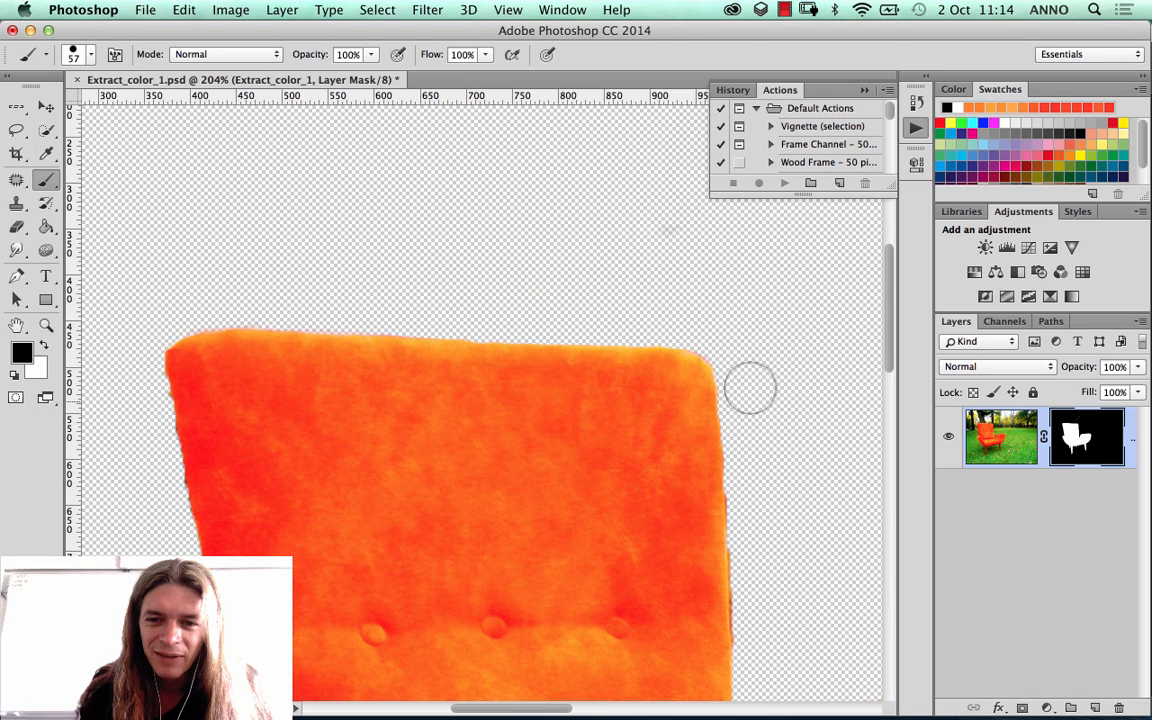
left_click_drag(768, 482, 733, 309)
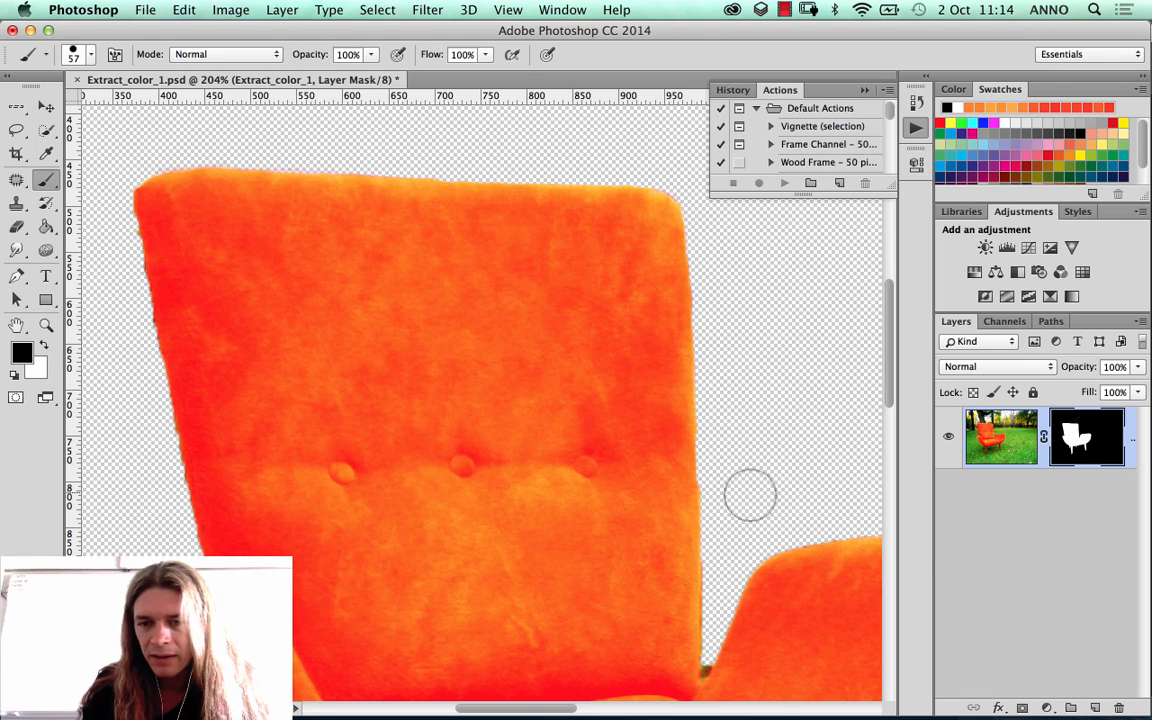
left_click_drag(779, 450, 716, 299)
Step: Reduce the brush to 12 px and mask out the green remnant in the gap between the backrest and the right armrest
right_click(726, 392)
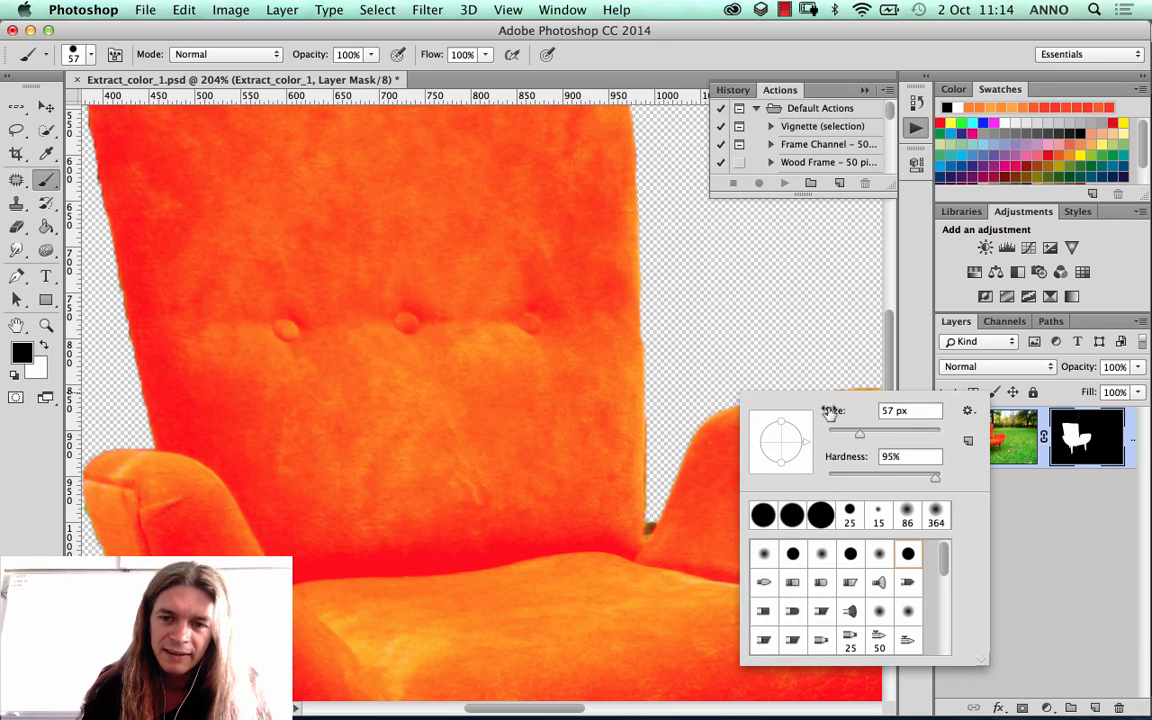
left_click_drag(857, 431, 840, 437)
left_click(664, 415)
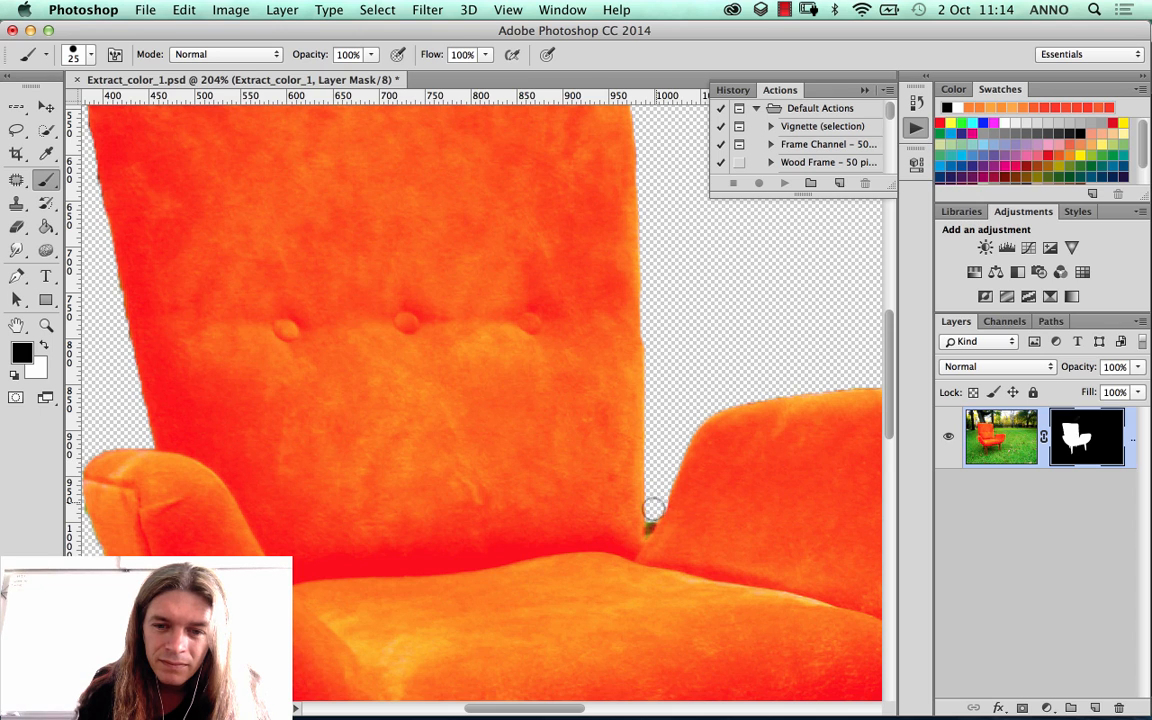
right_click(717, 441)
left_click_drag(815, 484, 810, 484)
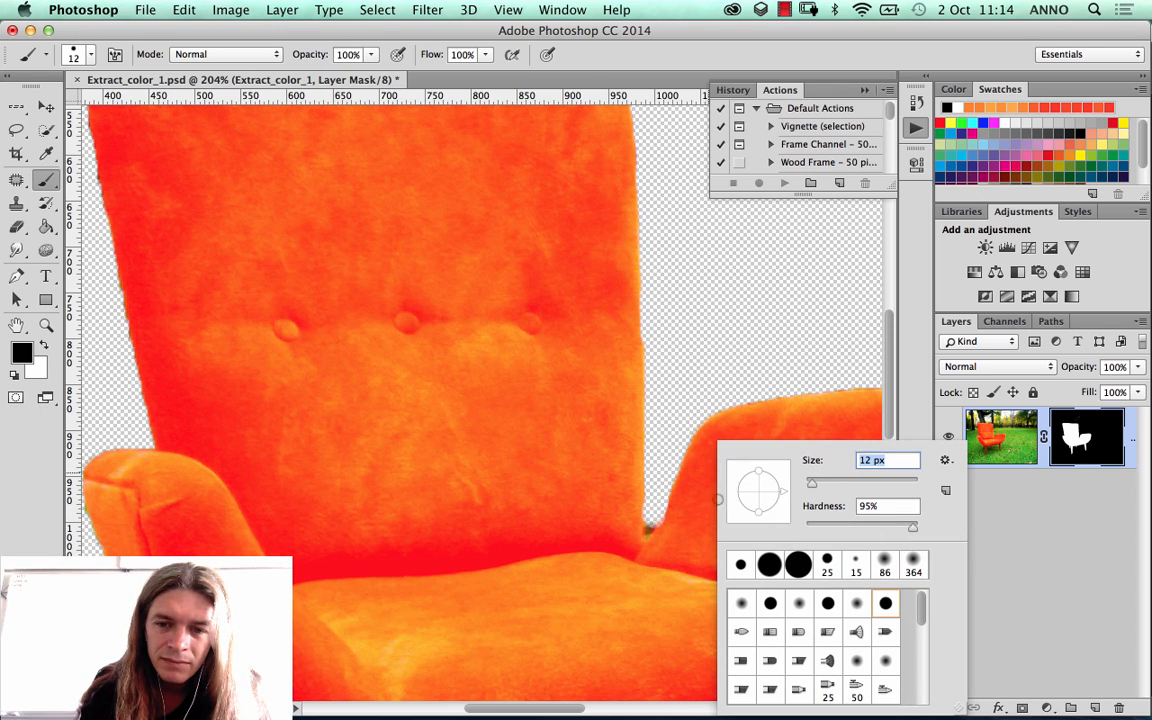
key("Return")
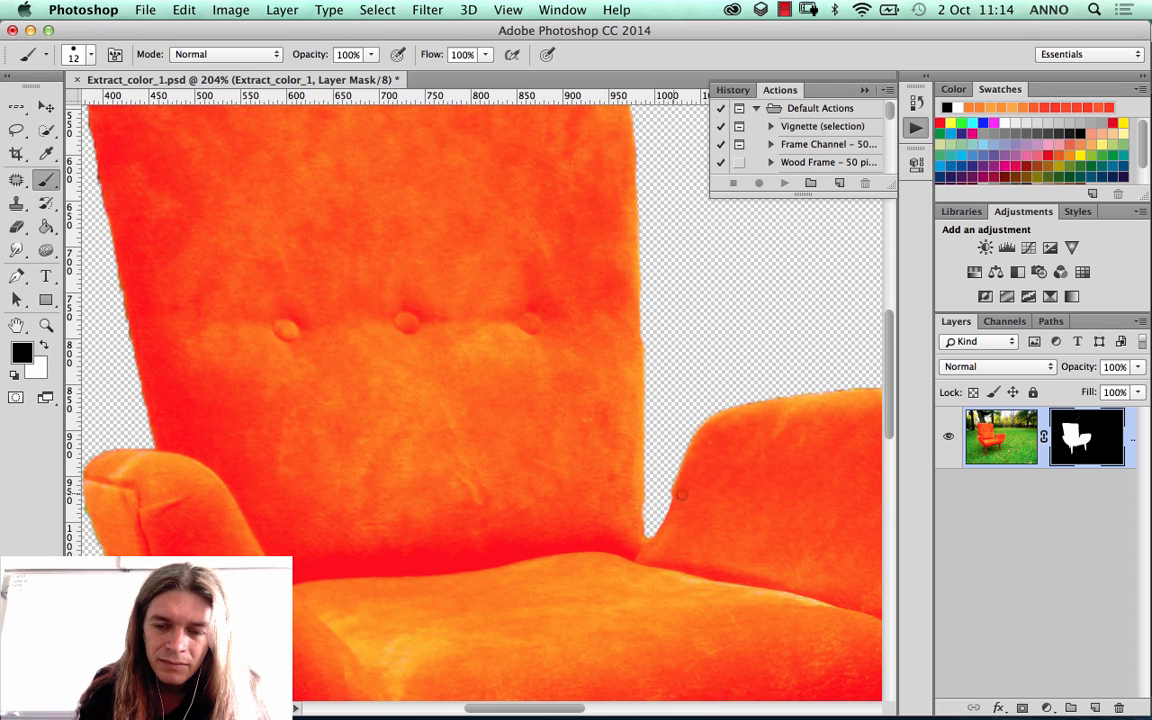
Step: Try a hard round 12 px brush preset at 100% hardness with a stroke across the right armrest, and undo the stroke
right_click(733, 488)
left_click(785, 603)
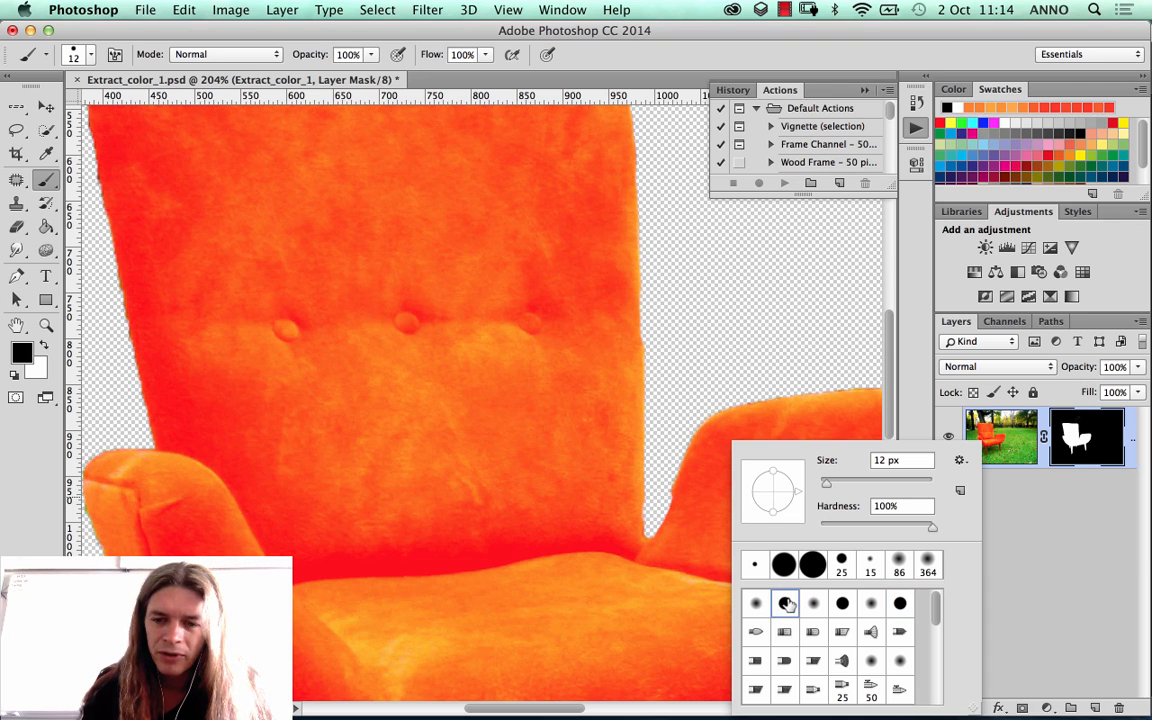
left_click(718, 377)
left_click_drag(712, 420, 770, 518)
key("super+z")
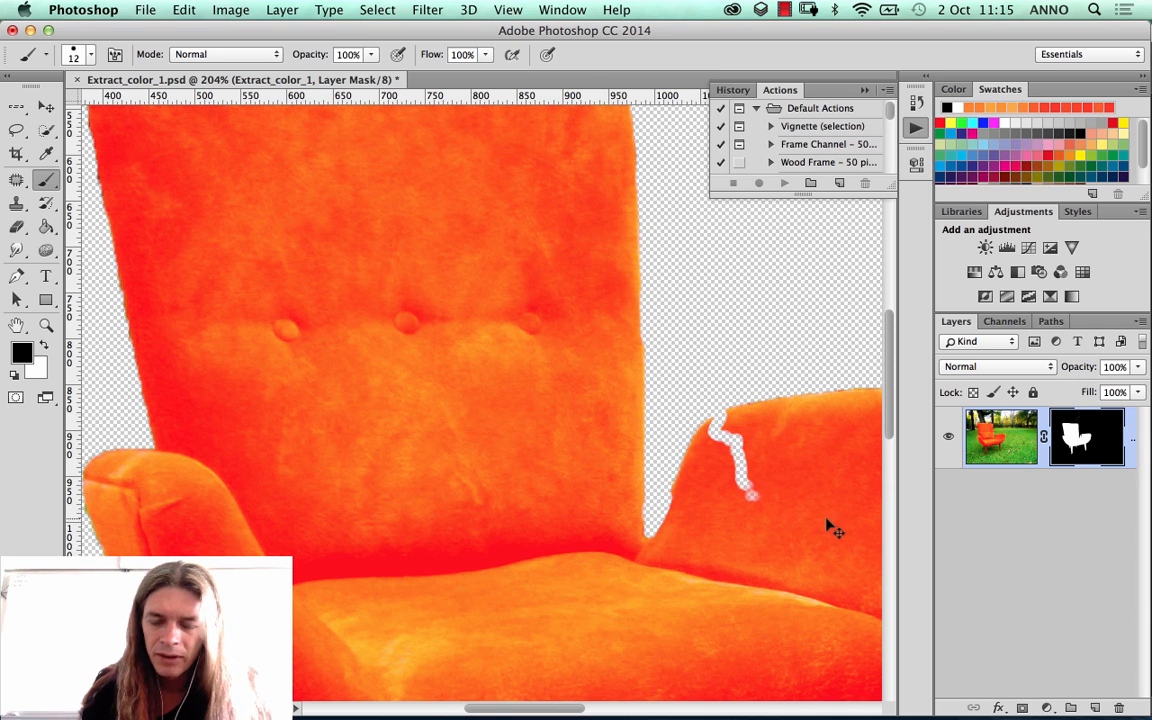
key("alt+super+z")
Step: Switch to the hard round brush preset with varying stroke width, test it at 12 px on the right armrest, and undo the stroke
right_click(877, 524)
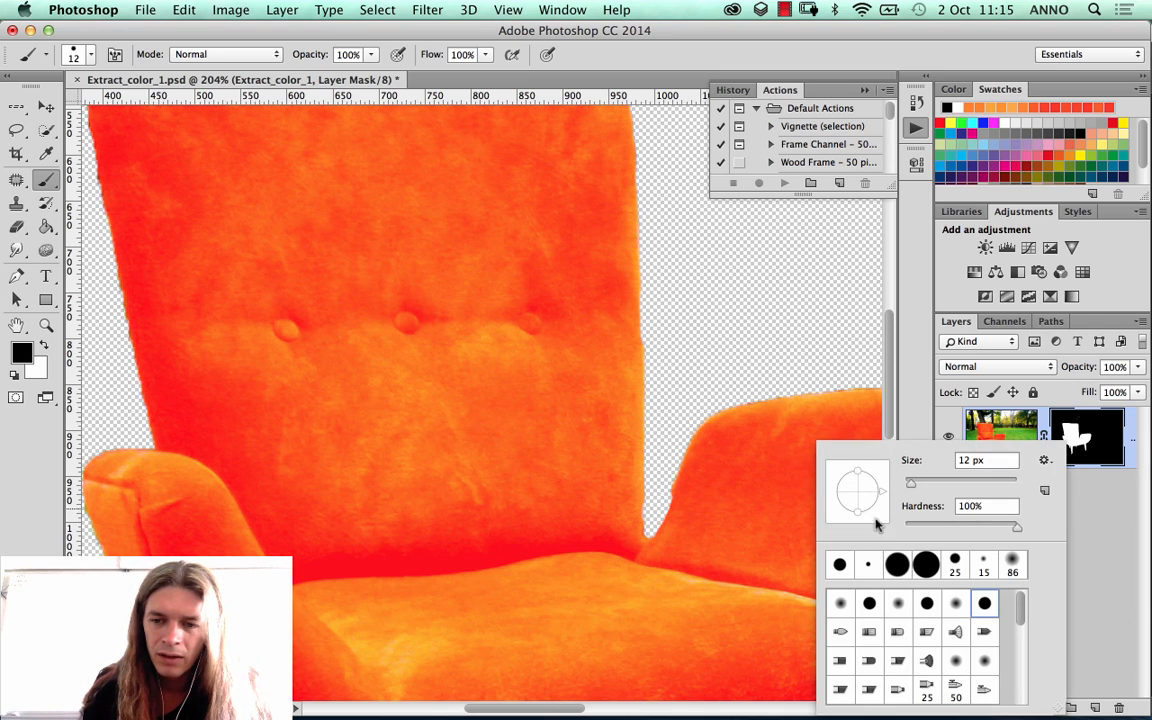
left_click(920, 605)
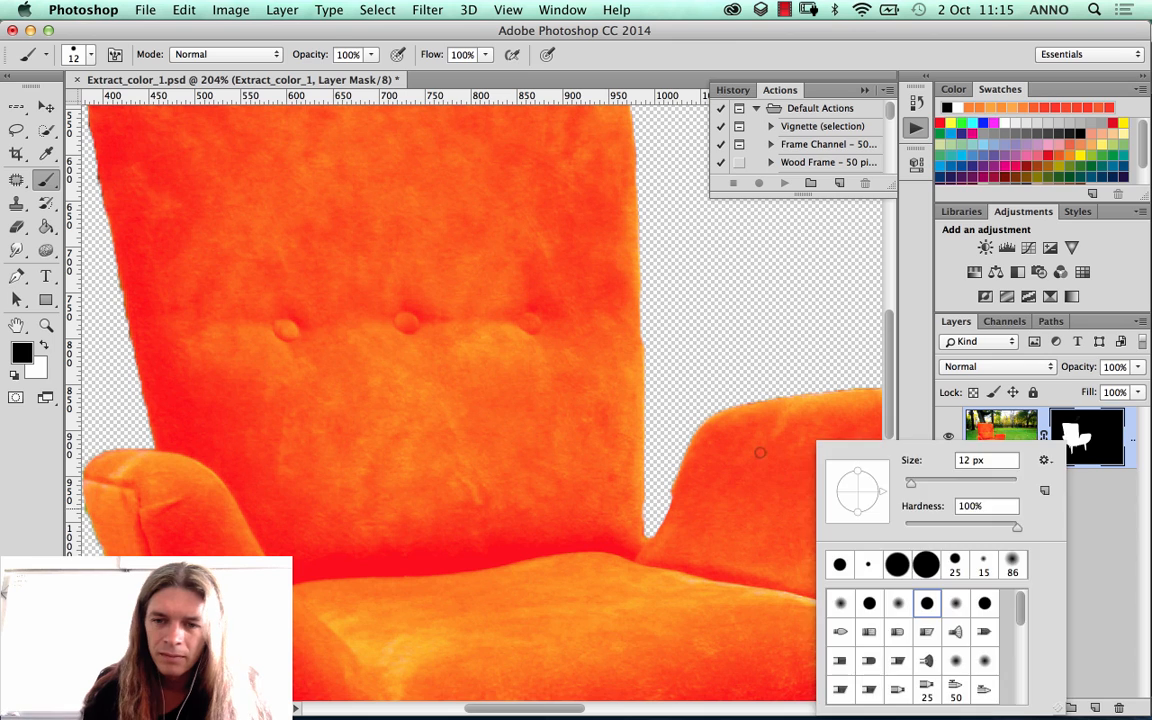
left_click(760, 452)
mouse_move(760, 452)
left_mouse_down()
mouse_move(787, 503)
mouse_move(769, 540)
mouse_move(718, 515)
mouse_move(720, 452)
left_mouse_up()
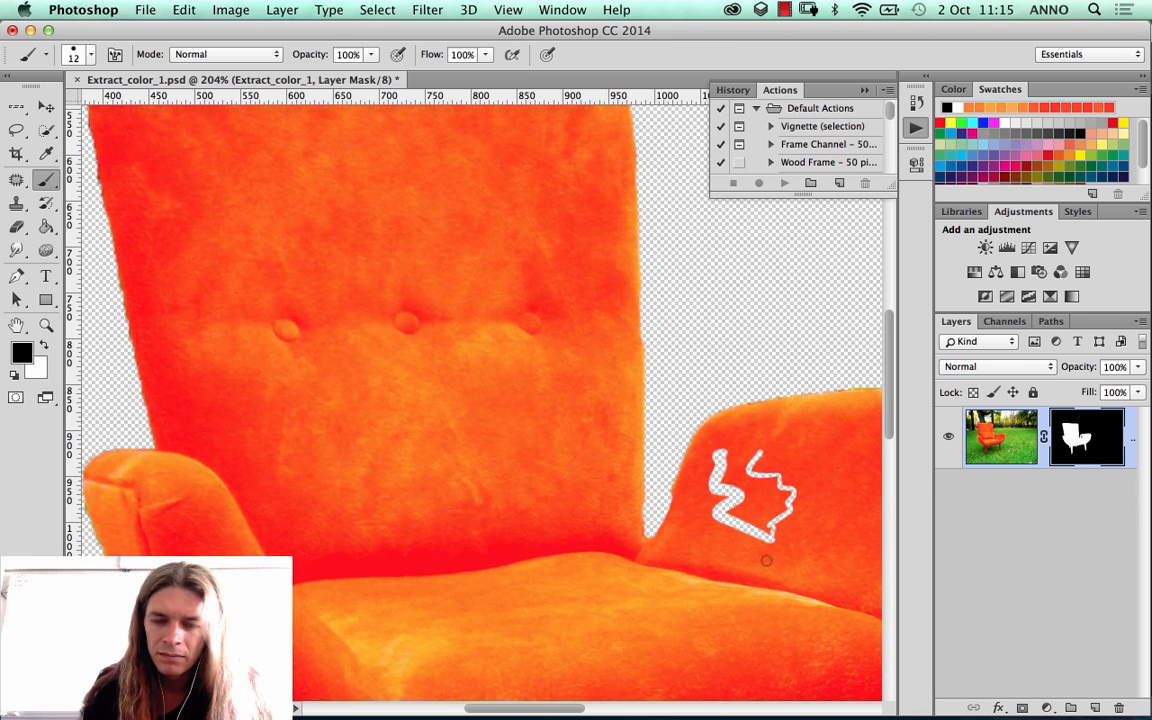
key("alt+super+z")
Step: Set the brush to 94% hardness and 19 px, and paint black on the mask along the backrest's lower right edge
right_click(740, 370)
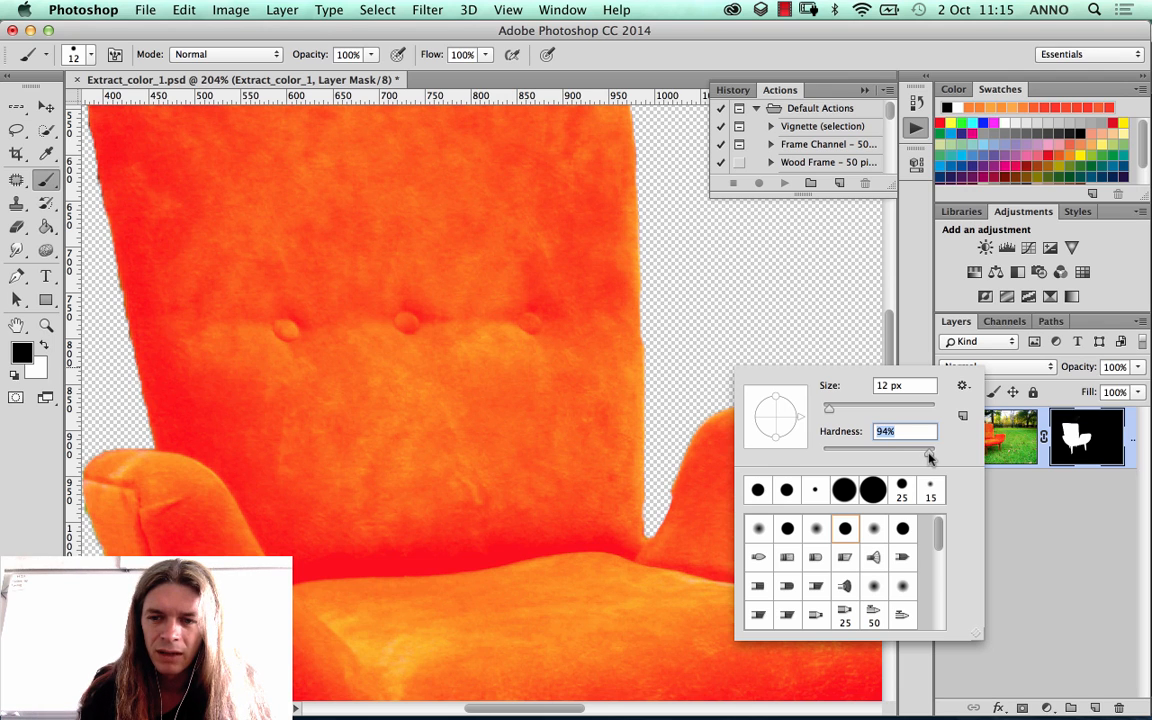
left_click(671, 470)
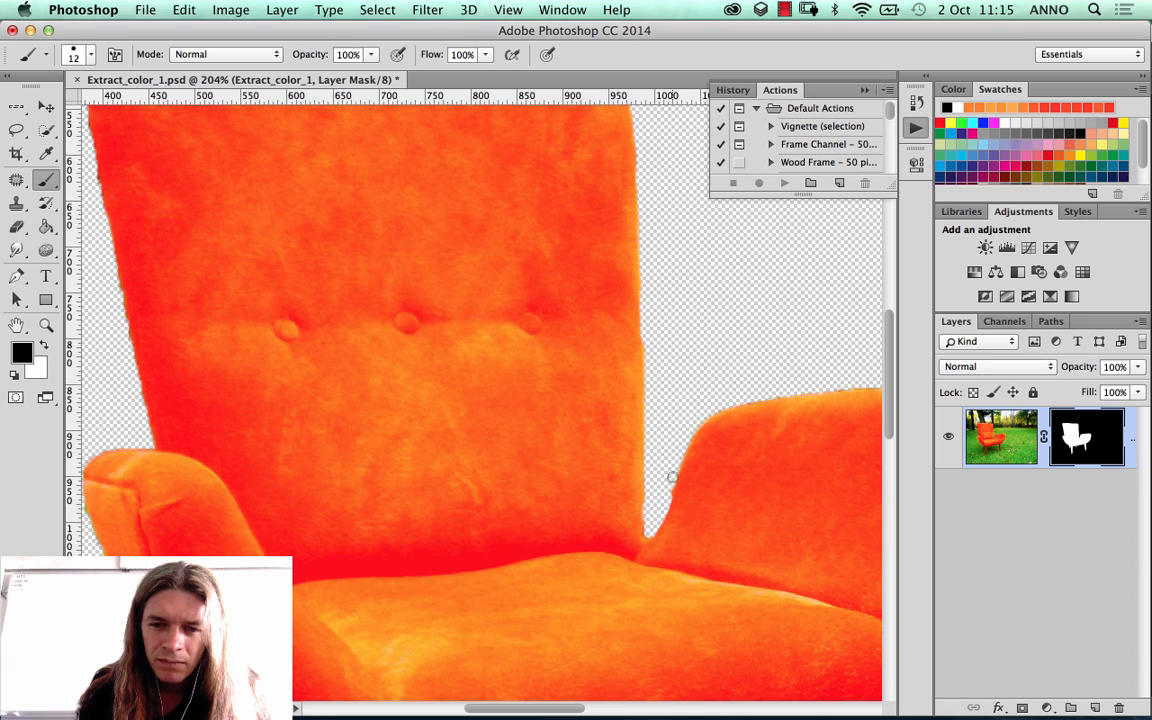
right_click(671, 508)
left_click(769, 484)
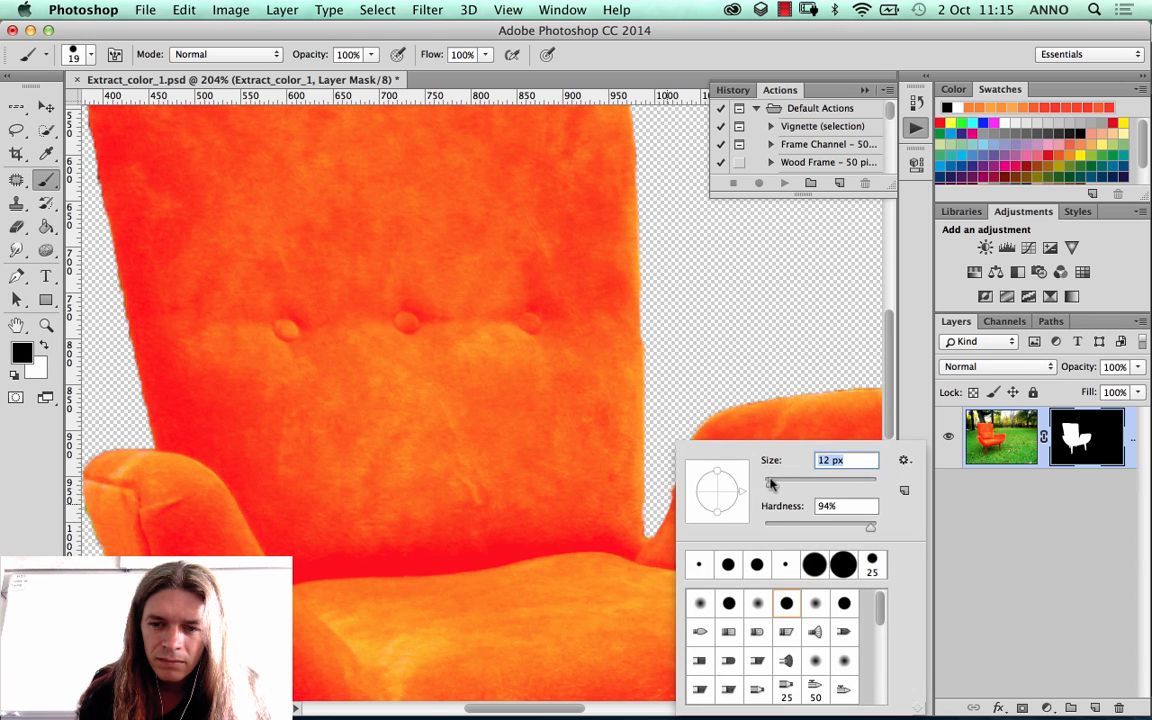
left_click(662, 494)
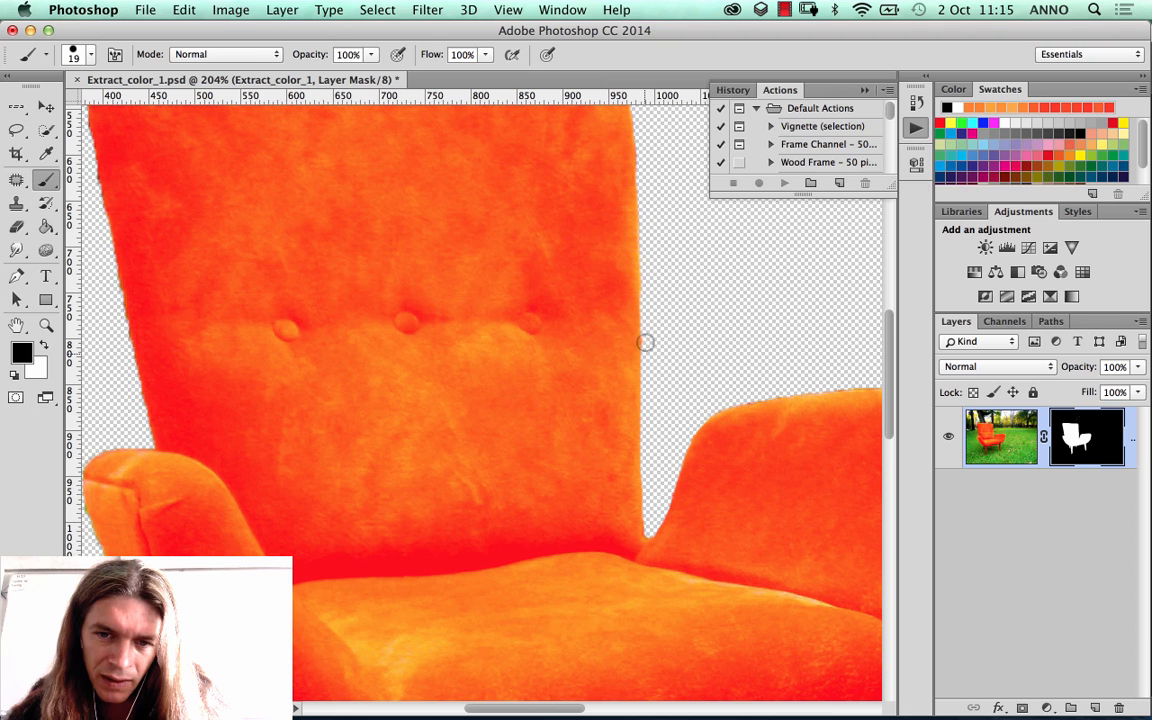
Step: Clean the right armrest's upper and outer edges down to the seat by painting black on the mask with the 19 px brush
scroll(712, 342, "right", 5)
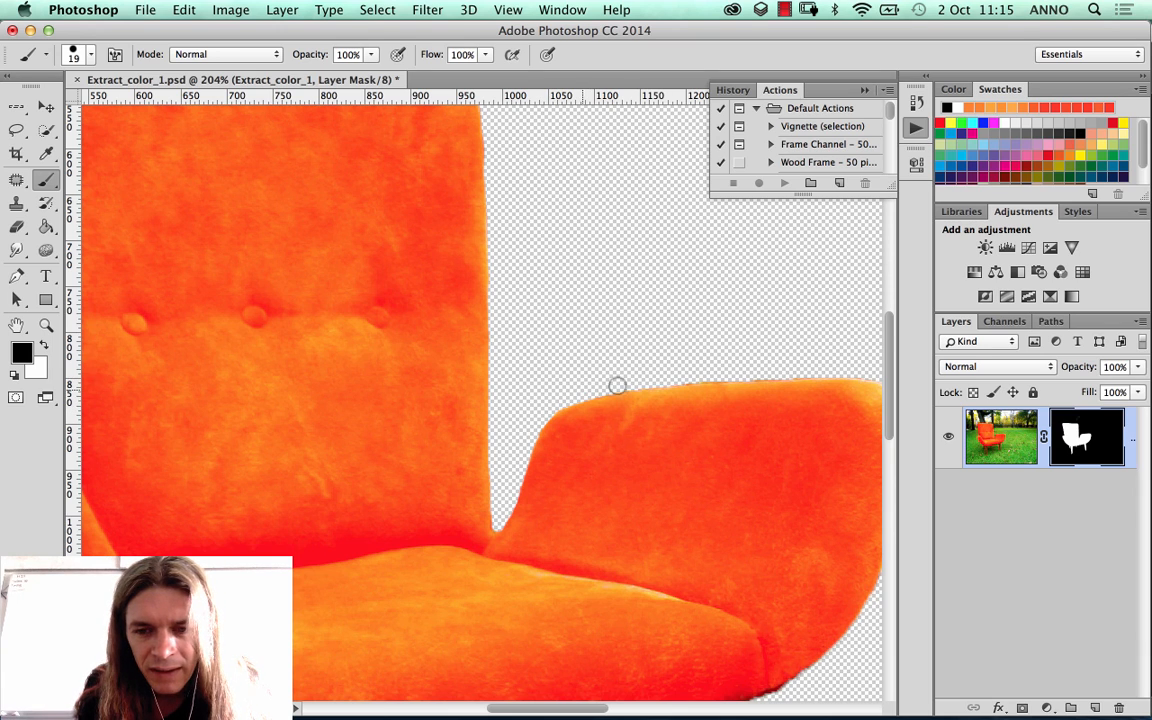
scroll(650, 375, "right", 5)
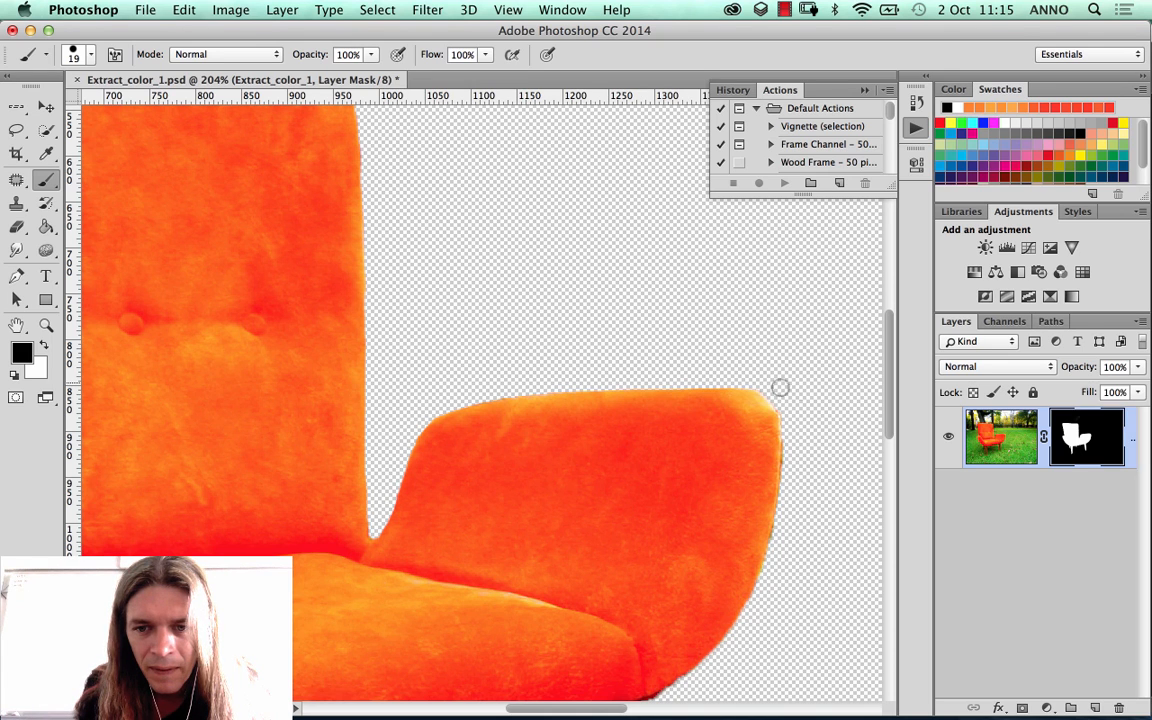
left_click_drag(843, 440, 728, 321)
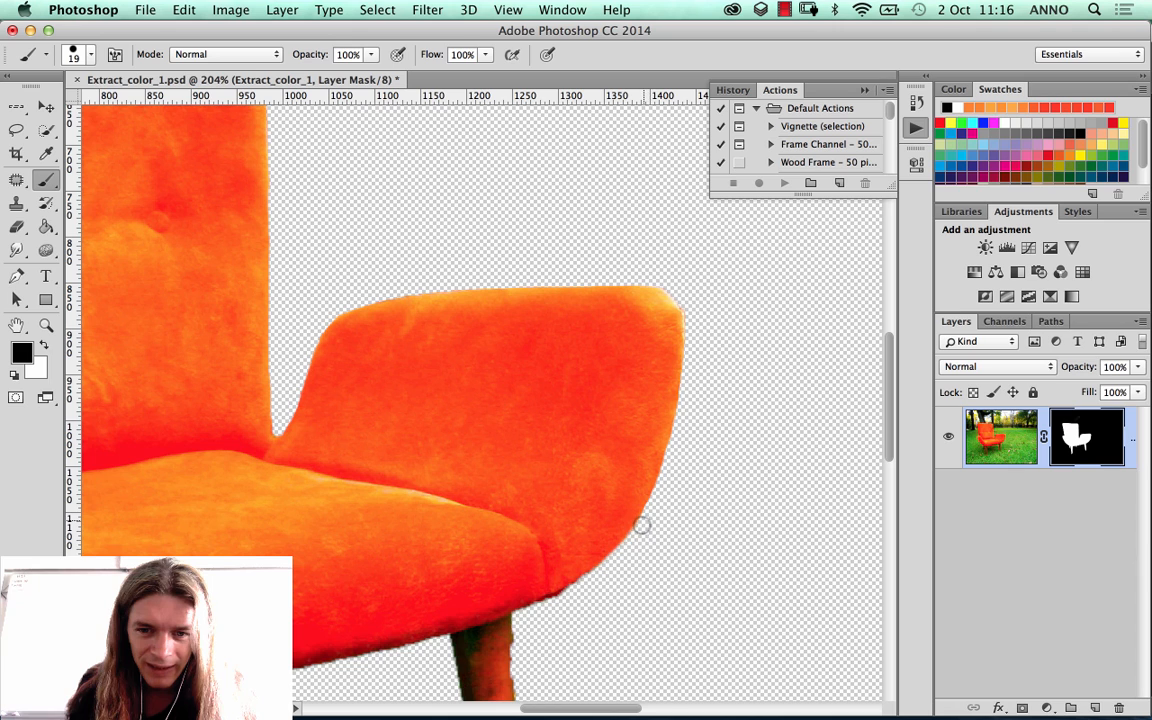
scroll(774, 404, "down", 5)
scroll(774, 404, "left", 4)
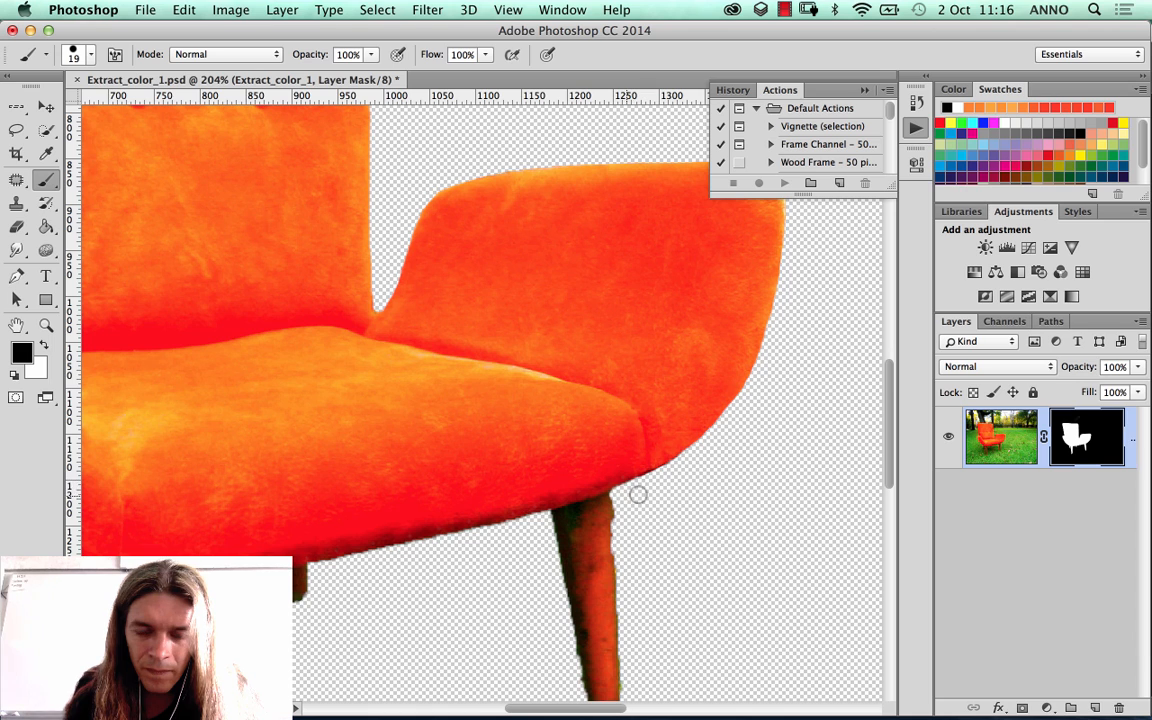
Step: Smooth the edges of the right front leg and the adjoining seat underside by painting black on the mask
scroll(620, 440, "down", 5)
scroll(620, 440, "right", 3)
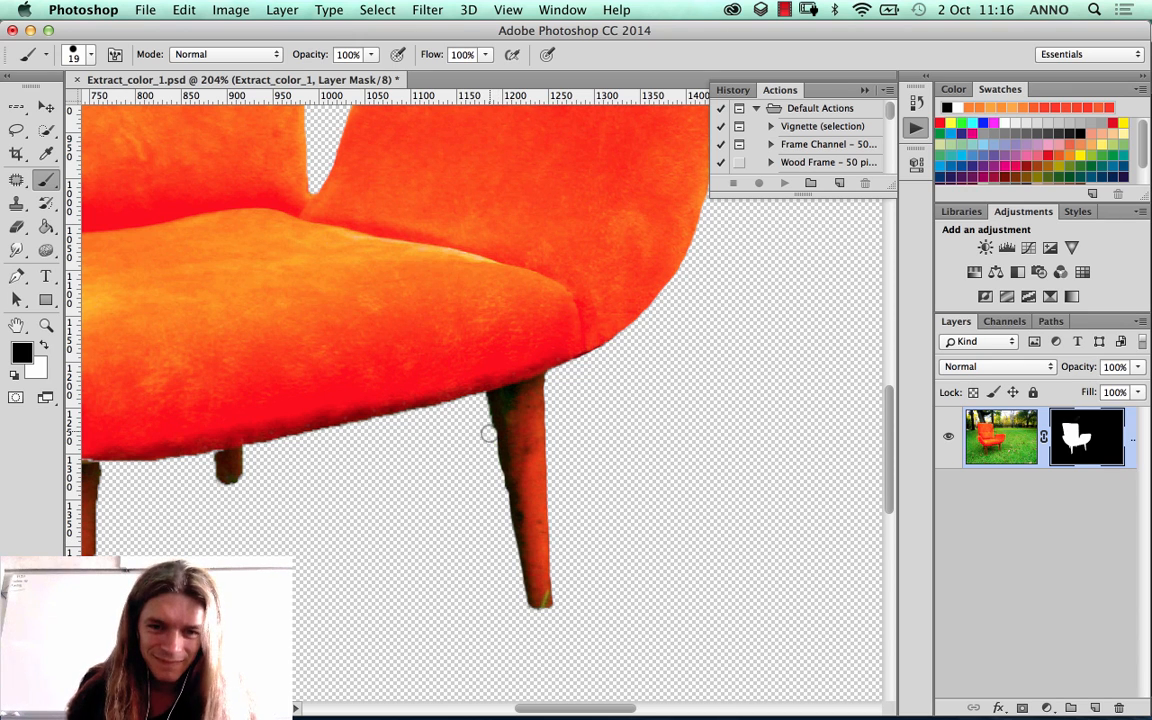
scroll(327, 376, "left", 5)
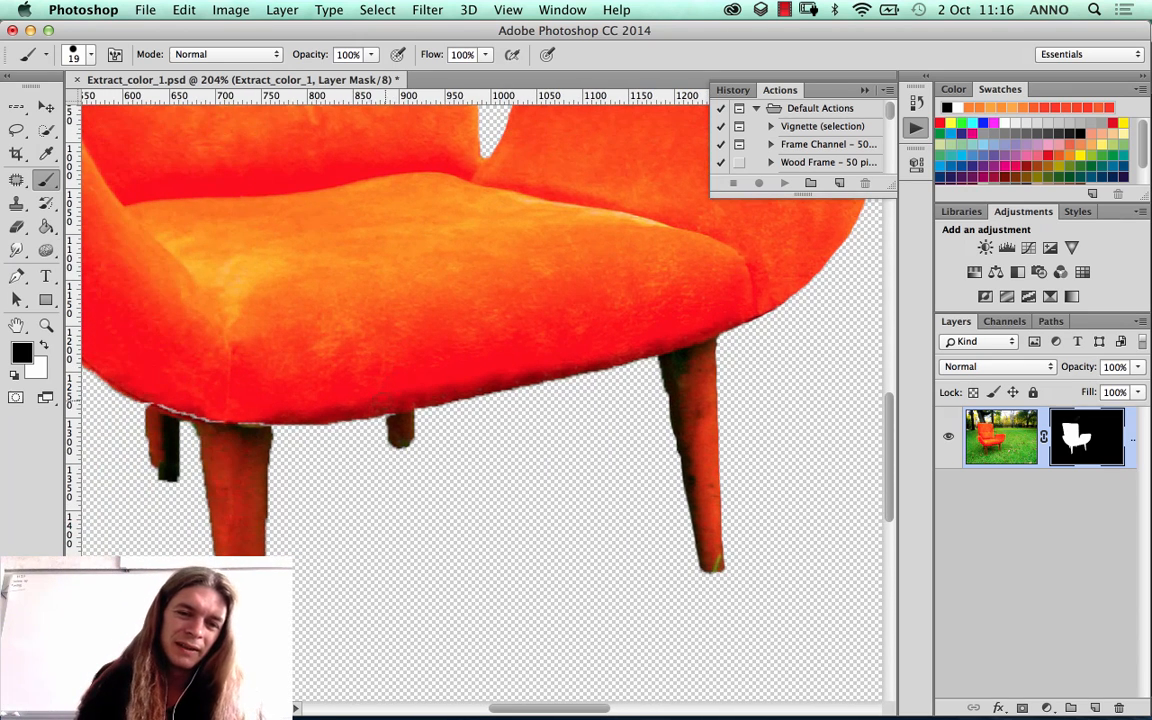
Step: Undo a black dab over the small rear leg, and paint white on the mask to close the gap between the seat and the left legs
left_click(399, 405)
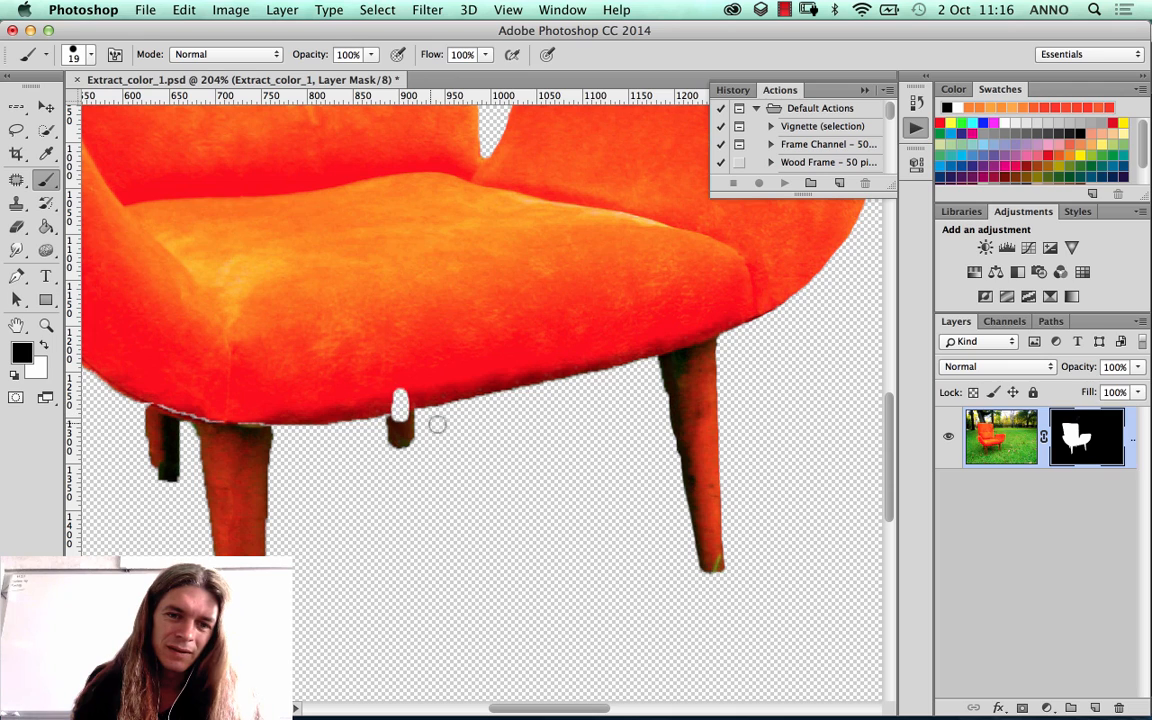
key("super+z")
left_click(45, 344)
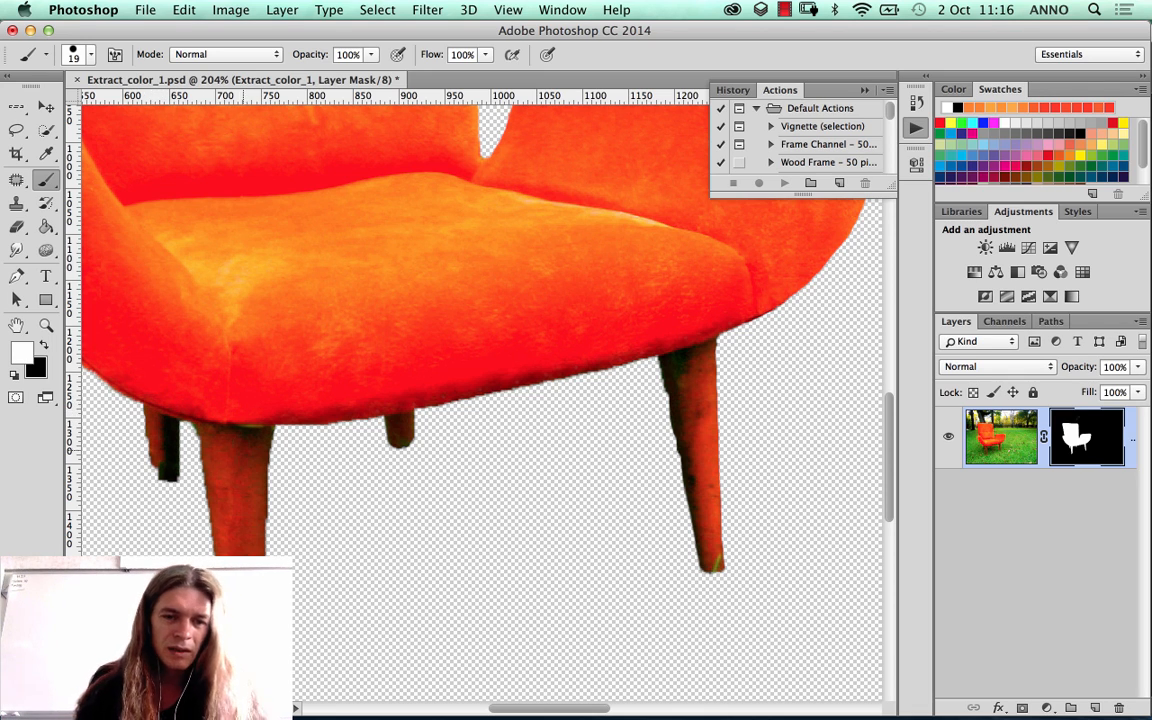
left_click_drag(241, 468, 319, 349)
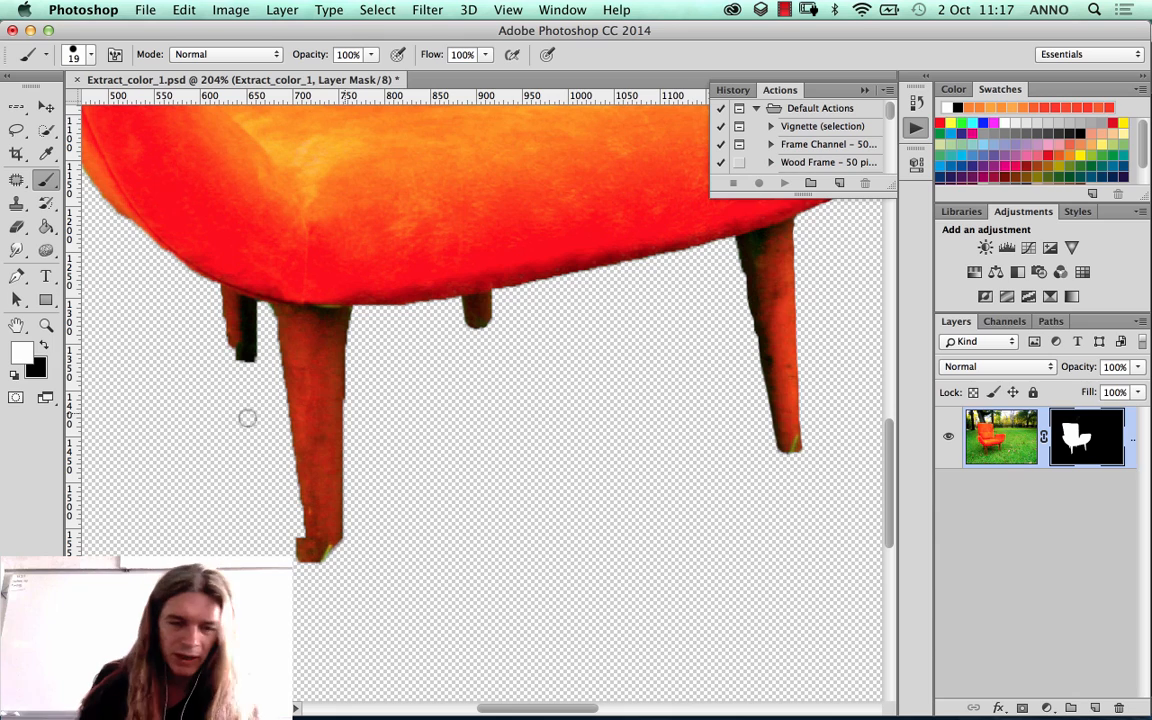
Step: Try a Hue/Saturation hue shift of +121 on the chair layer's image instead of its mask, and cancel it
key("super+2")
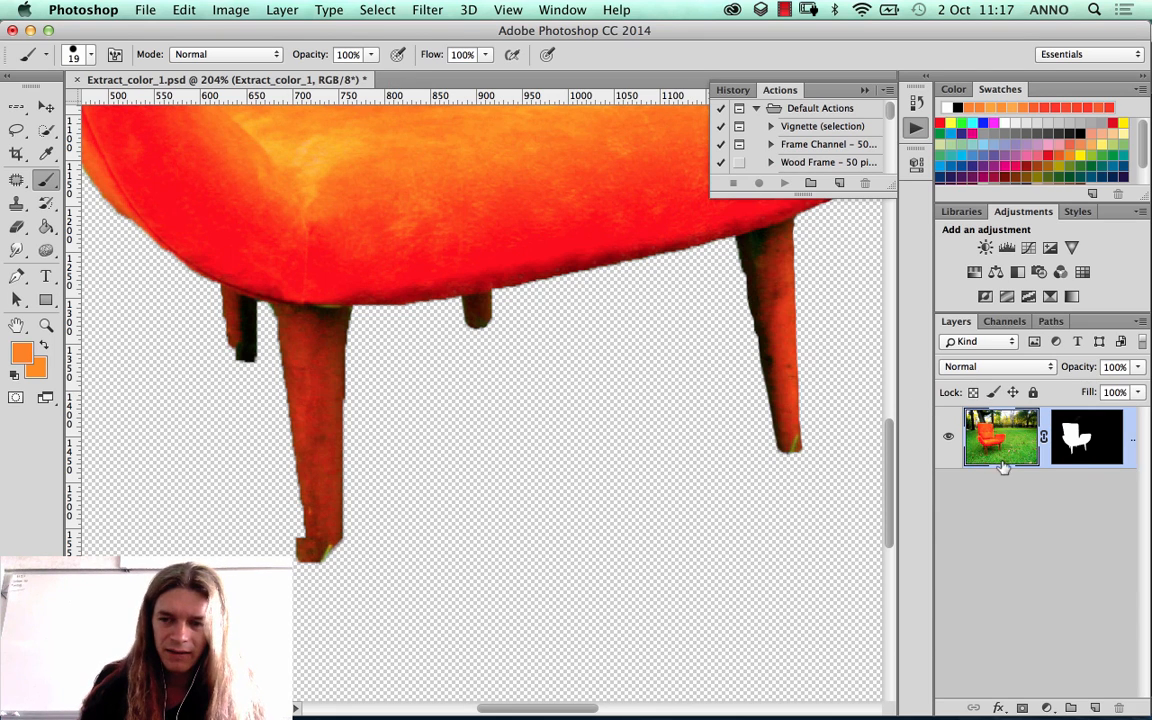
left_click(231, 10)
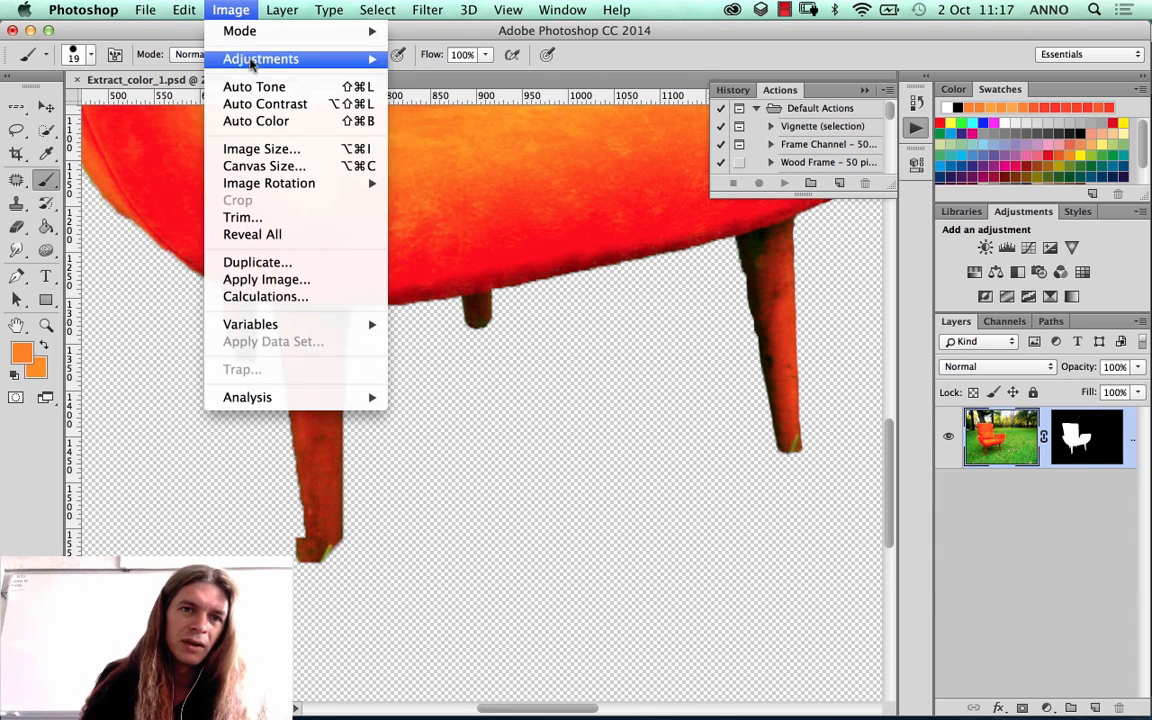
mouse_move(229, 57)
left_click(433, 155)
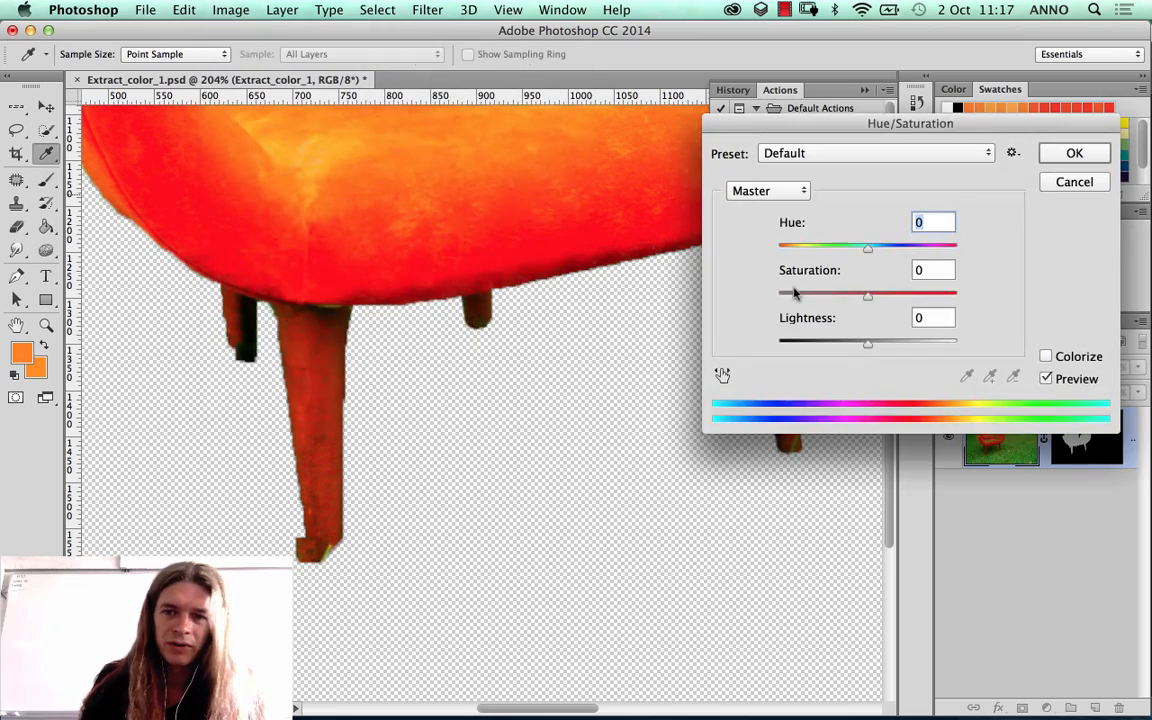
left_click_drag(815, 222, 905, 162)
left_click_drag(925, 118, 453, 260)
left_click_drag(447, 390, 465, 388)
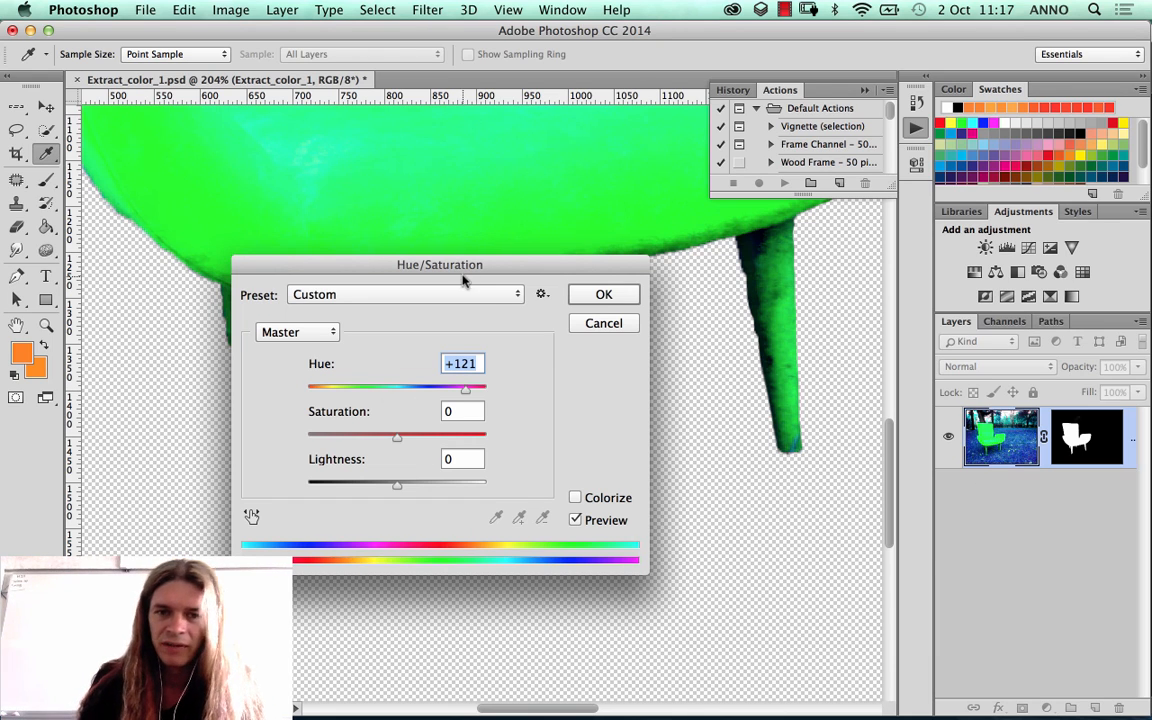
left_click_drag(462, 266, 504, 303)
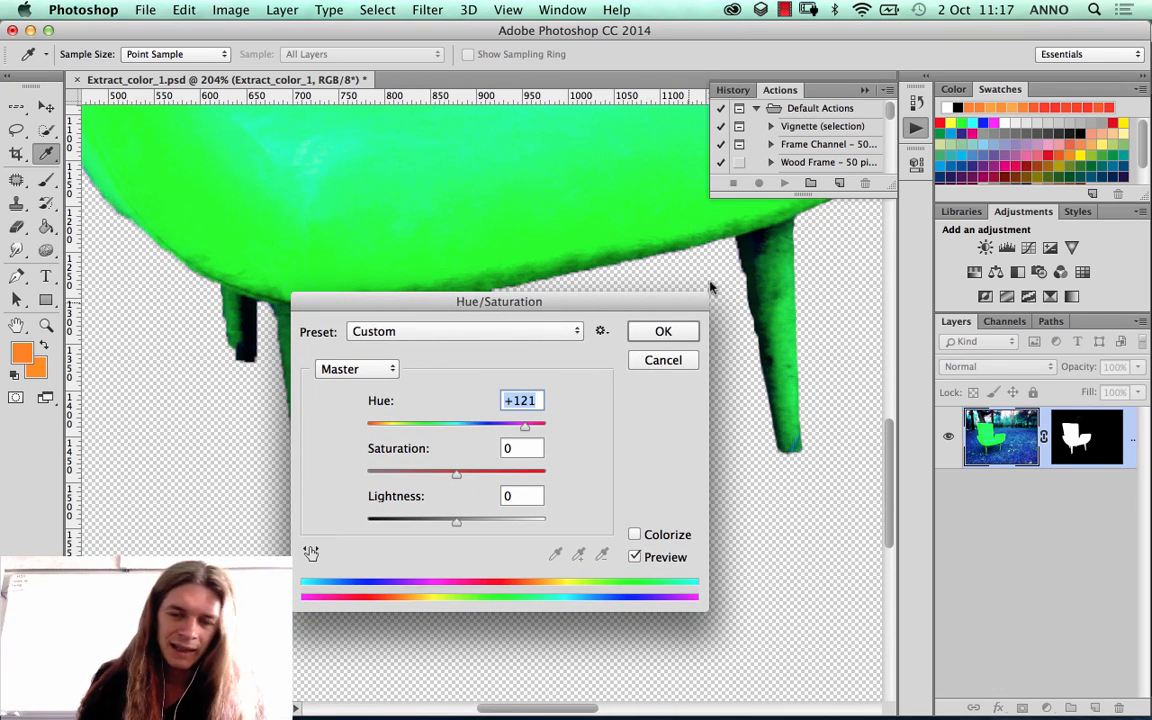
left_click_drag(635, 305, 648, 370)
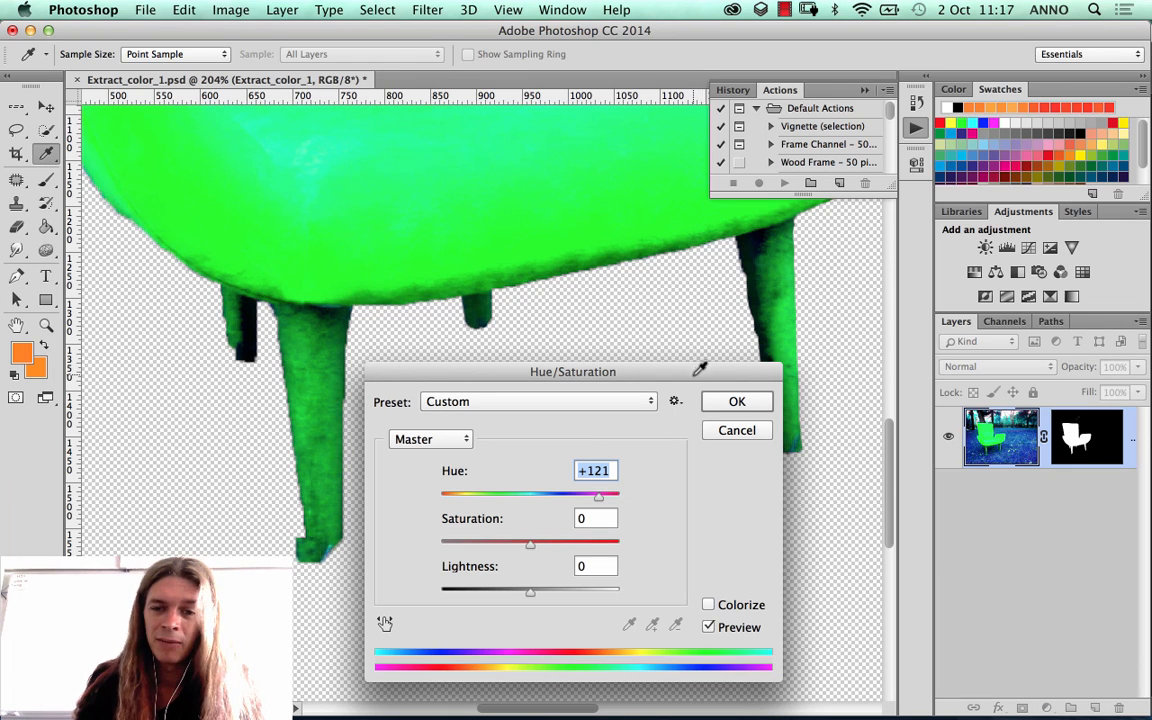
left_click_drag(697, 368, 475, 360)
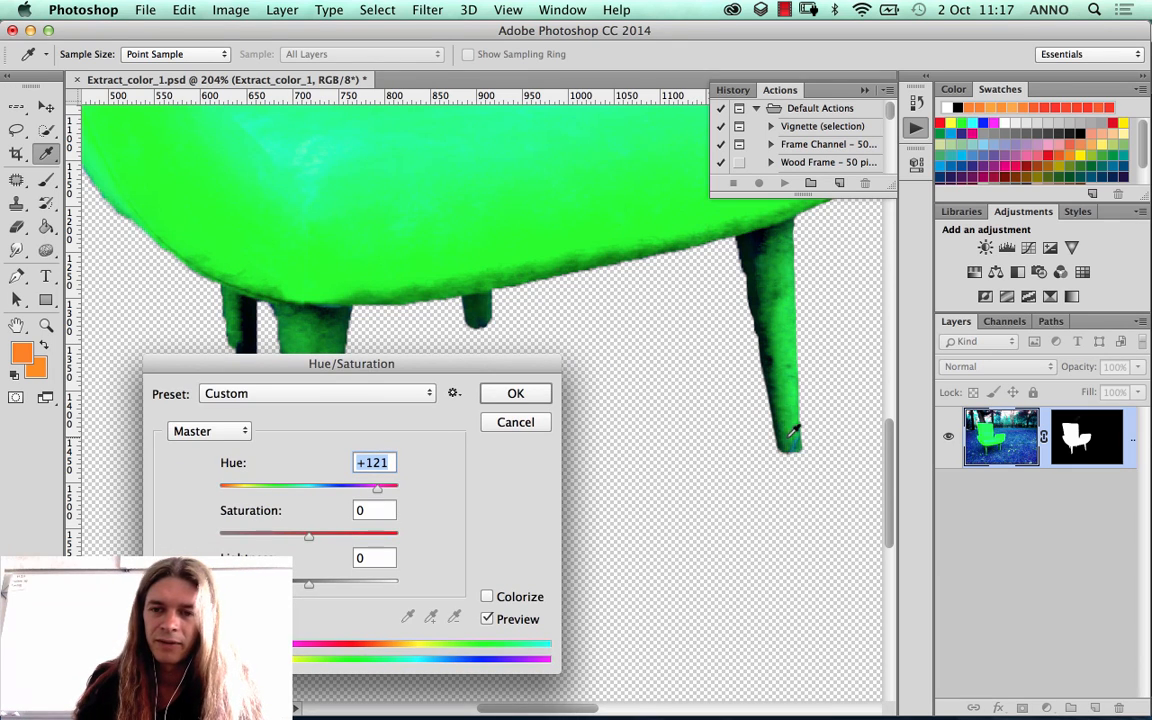
left_click(514, 422)
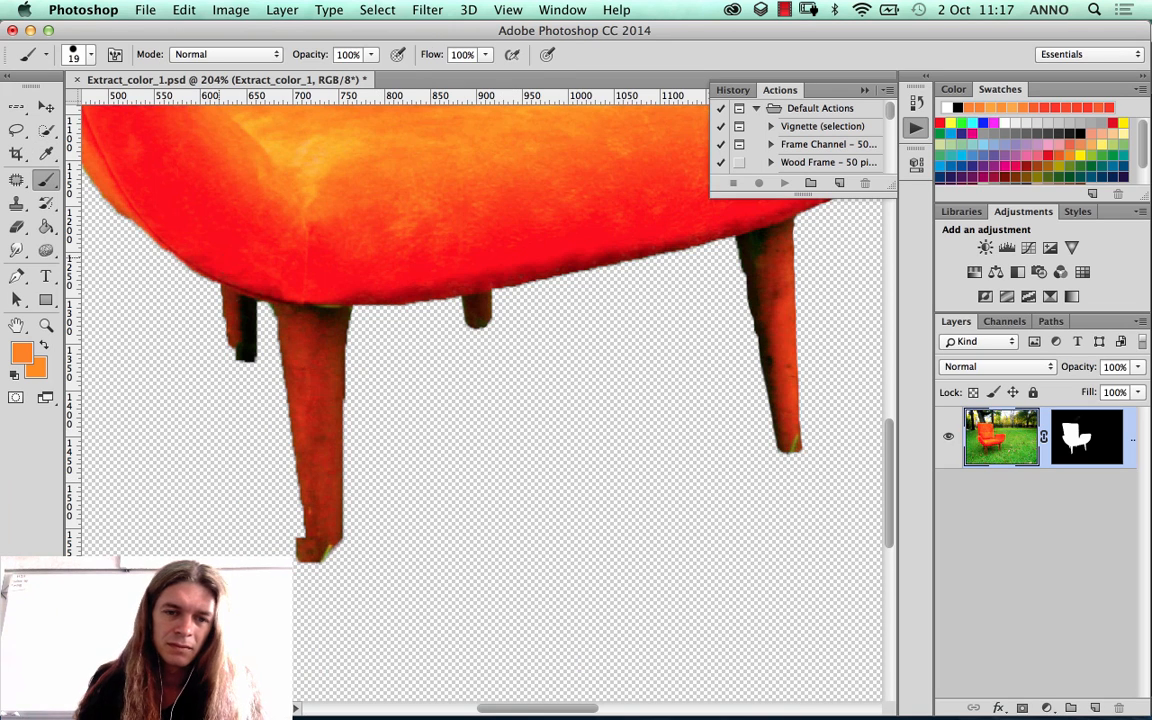
Step: Try to erase the stray patch at the left front leg's foot with the 86 px Eraser on the layer image
left_click(17, 227)
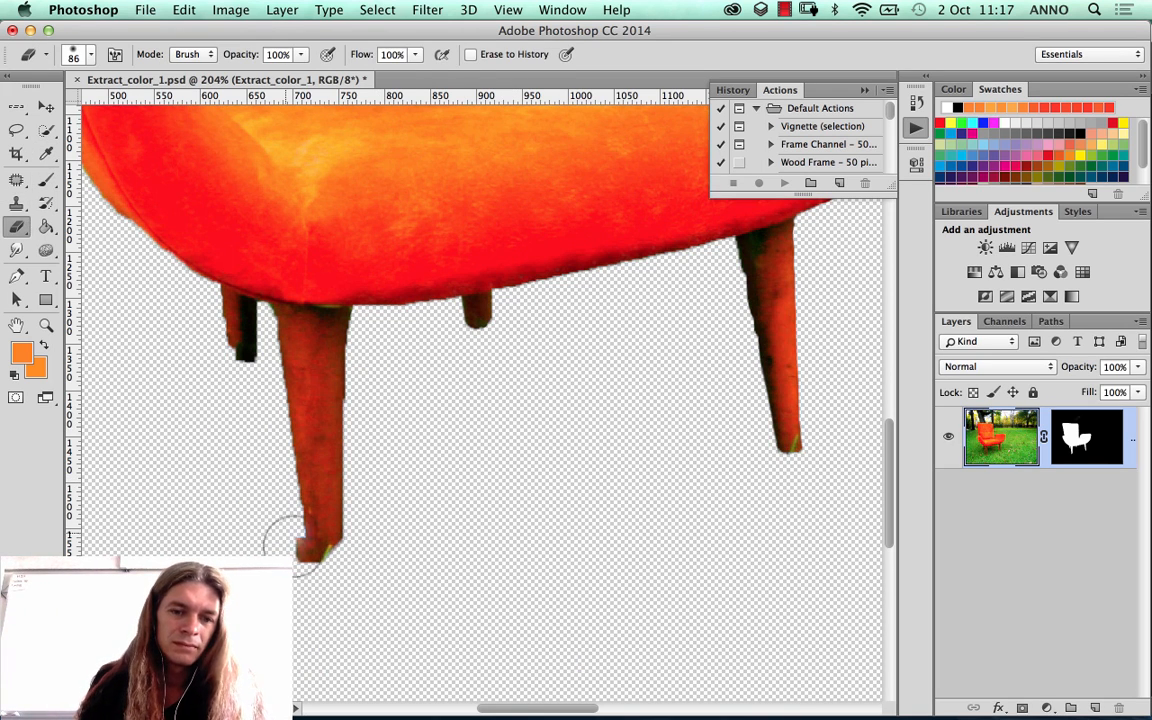
left_click_drag(290, 535, 321, 586)
key("ctrl+z")
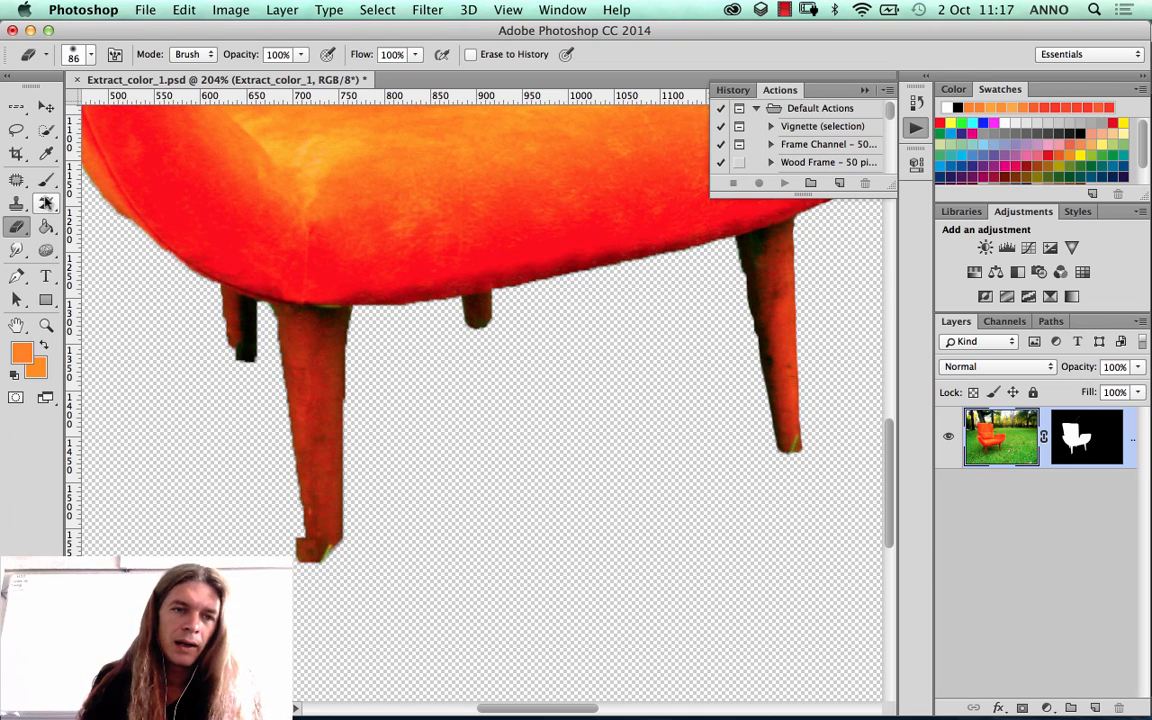
Step: Trim the stray patch around the left front leg's foot by painting black on the layer mask with the 19 px brush
left_click(46, 180)
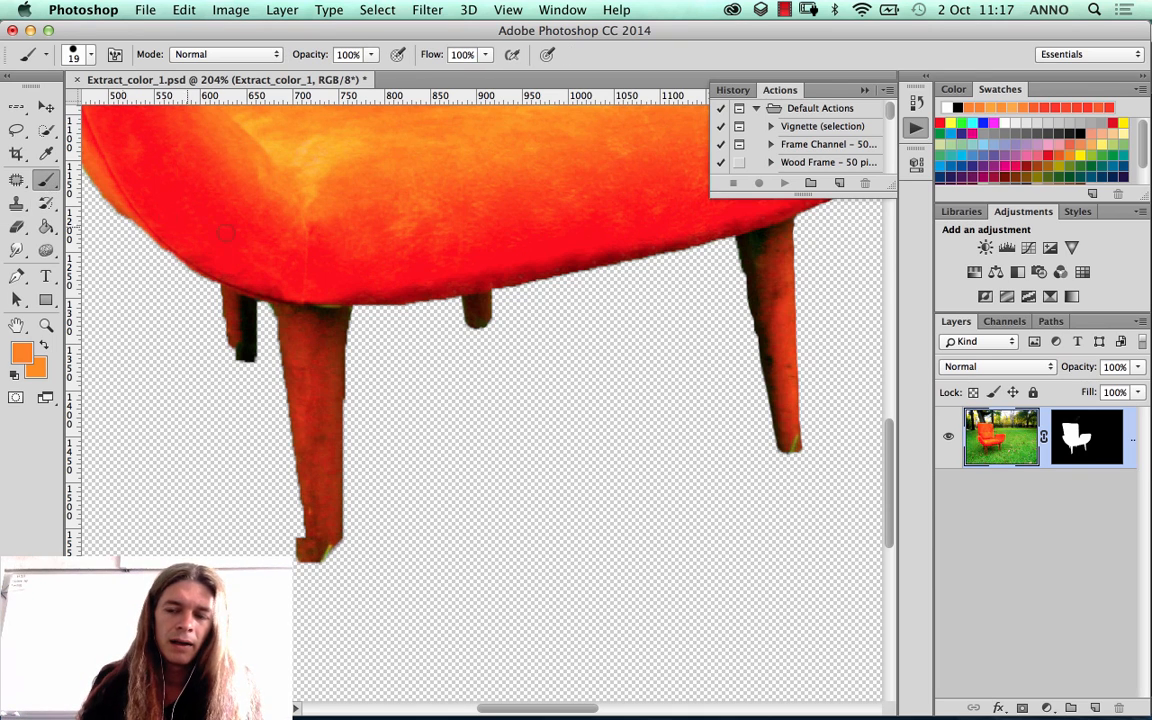
left_click(1058, 442)
key("d")
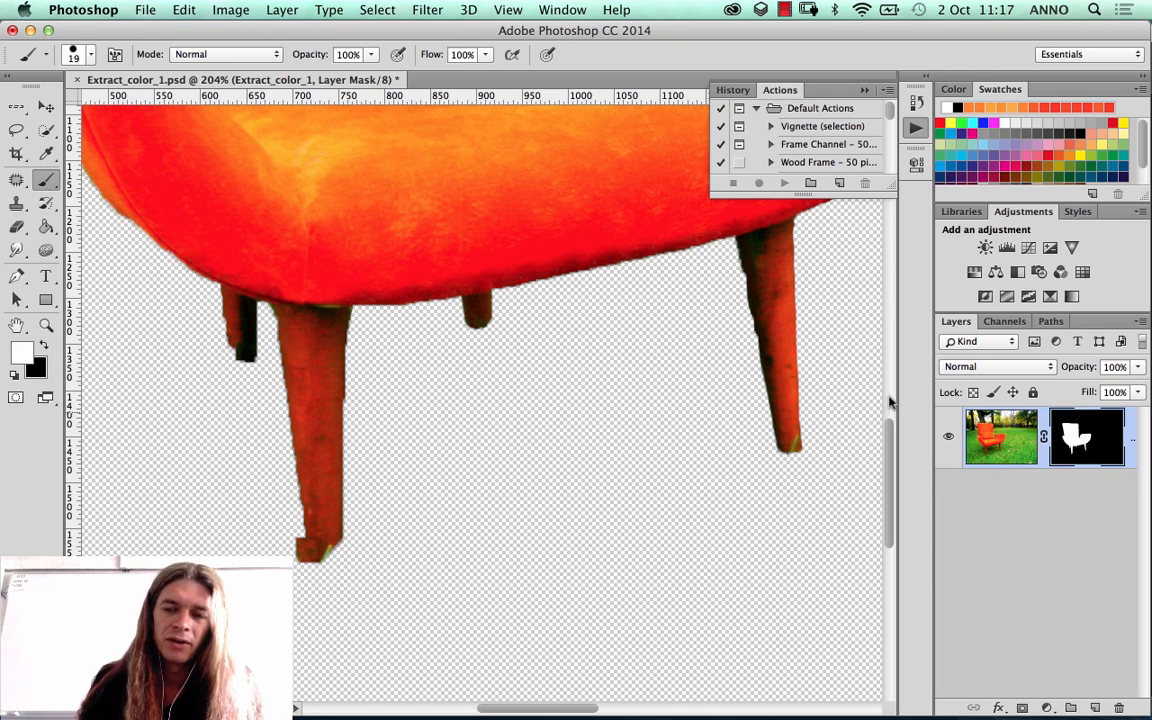
left_click(972, 441)
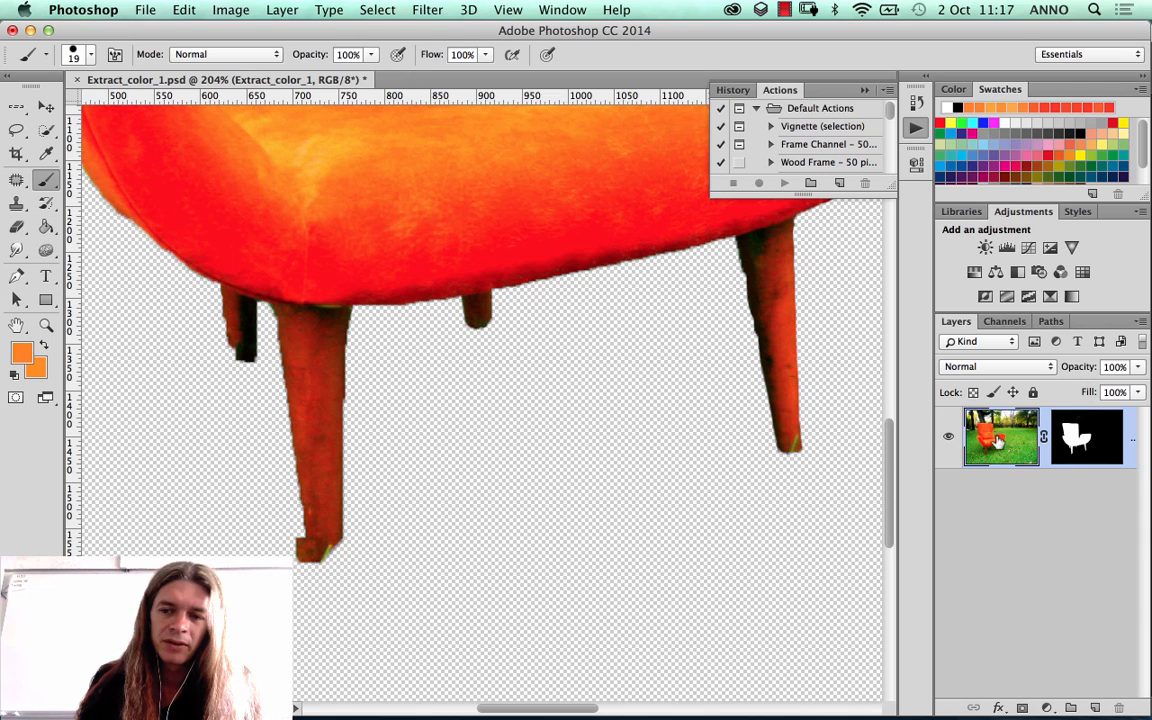
left_click(1080, 437)
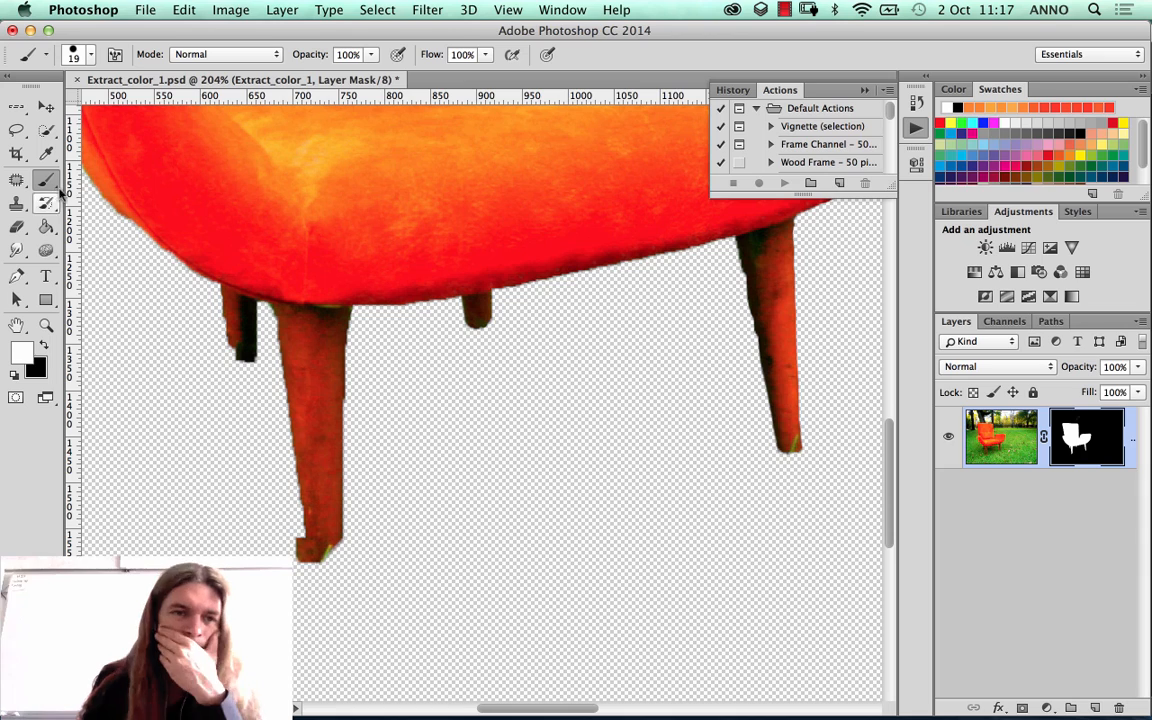
left_click_drag(294, 541, 305, 571)
key("super+z")
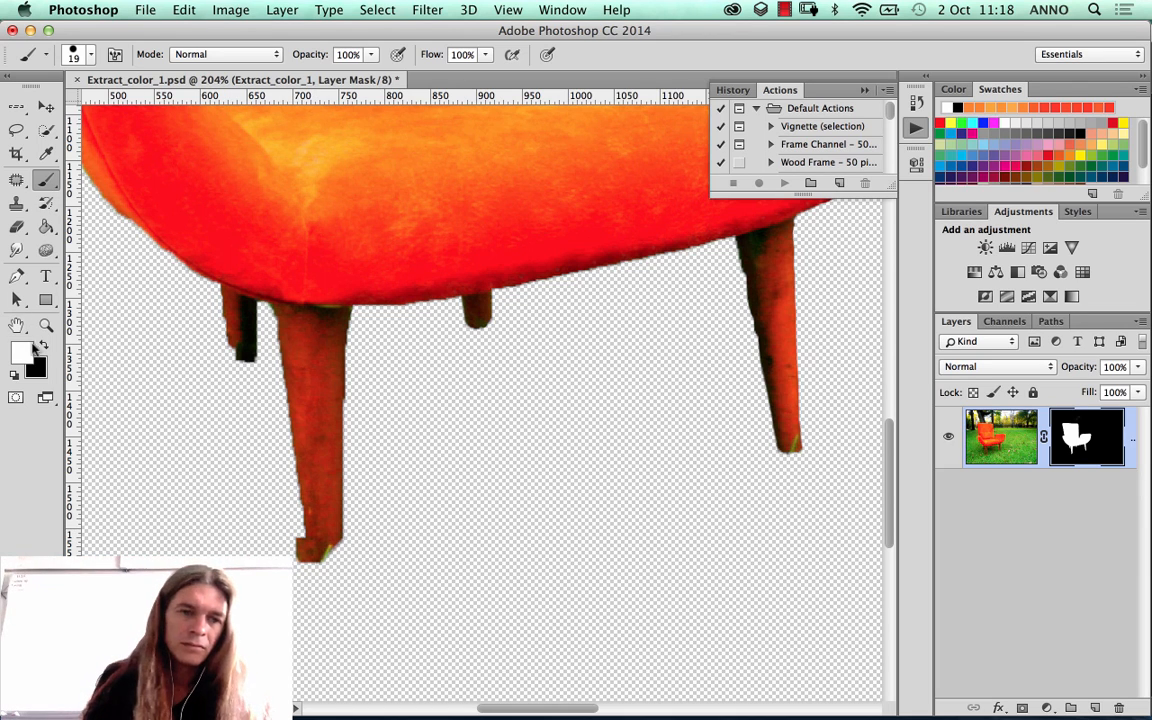
left_click(43, 345)
left_click_drag(291, 527, 301, 568)
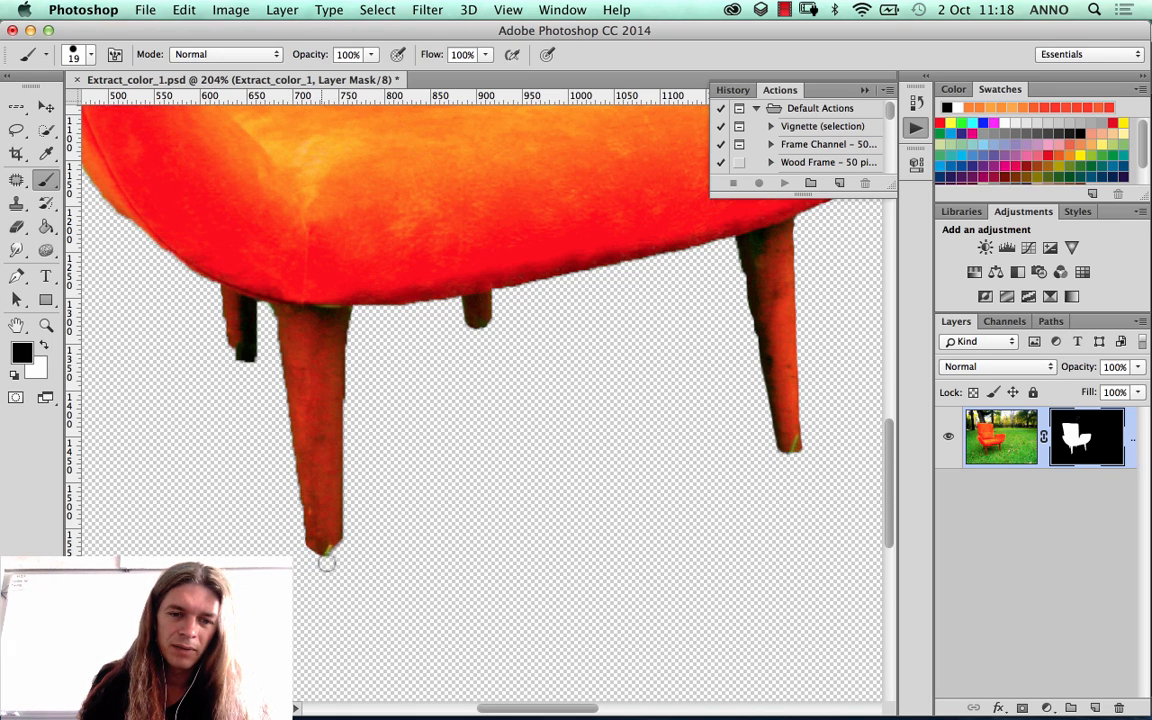
Step: Restore the right front leg's outer edge by painting white on the mask, and trim the fringe below the seat with black
scroll(383, 530, "right", 5)
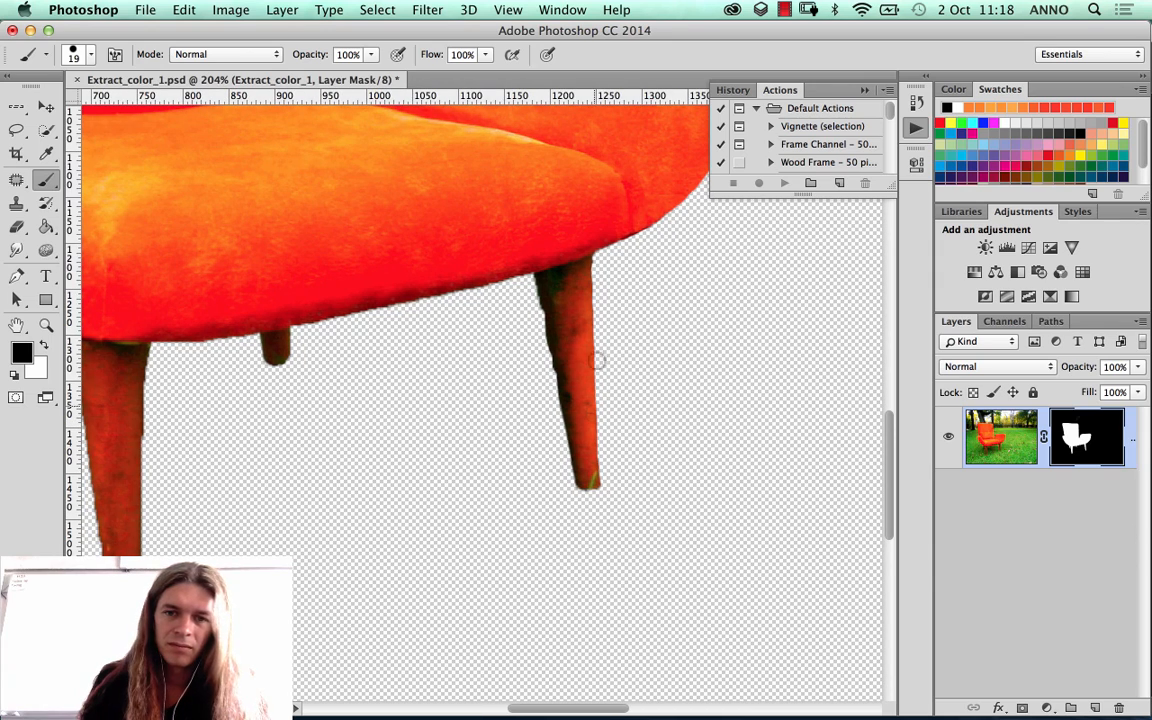
left_click(43, 344)
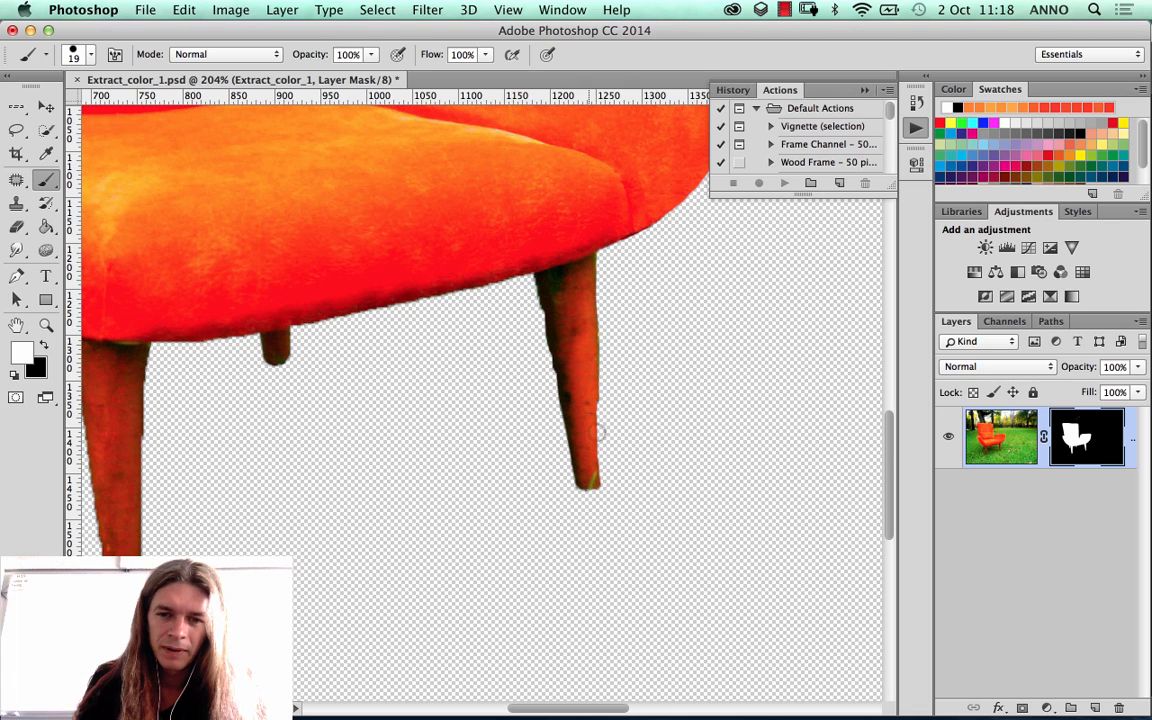
left_click_drag(597, 433, 600, 475)
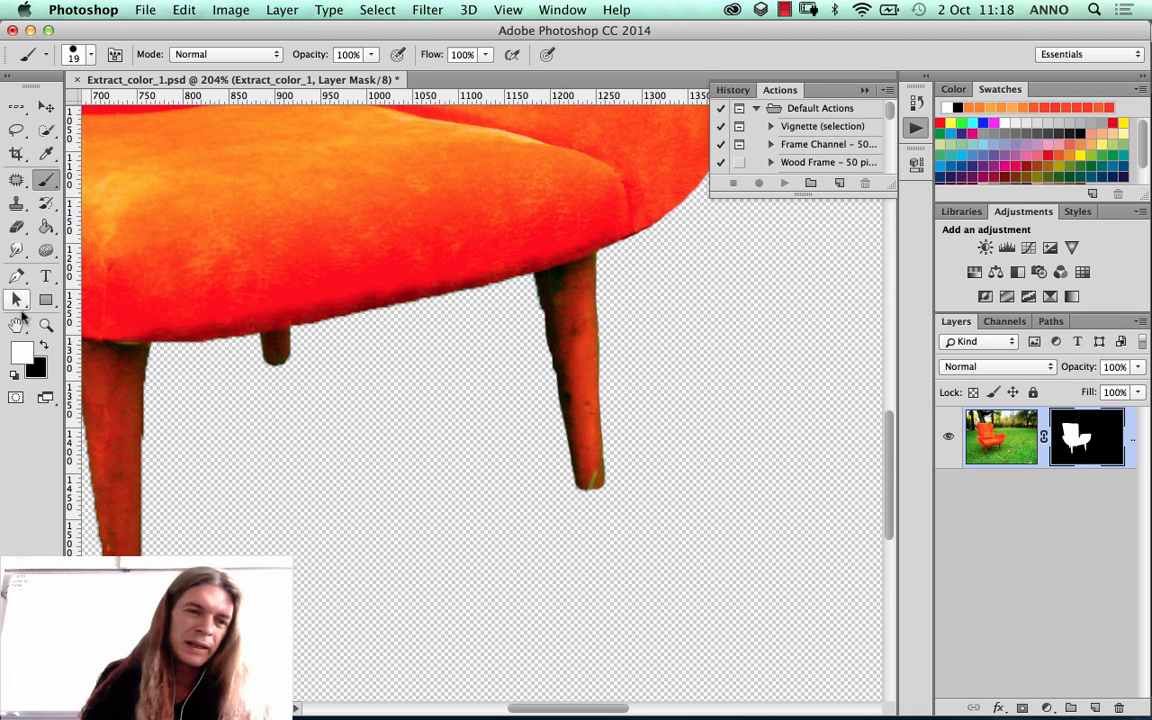
key("x")
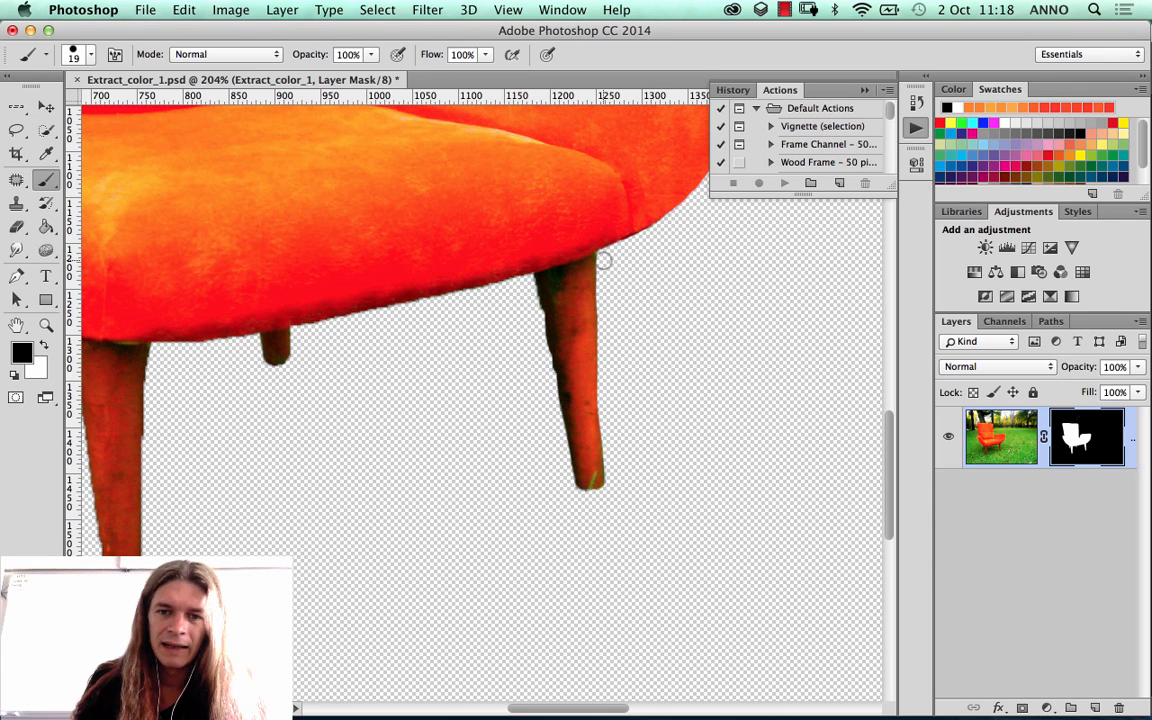
Step: Try to extend the left armrest's outer edge by painting white on the mask, and undo the stroke
mouse_move(309, 283)
left_mouse_down()
mouse_move(525, 383)
mouse_move(690, 490)
left_mouse_up()
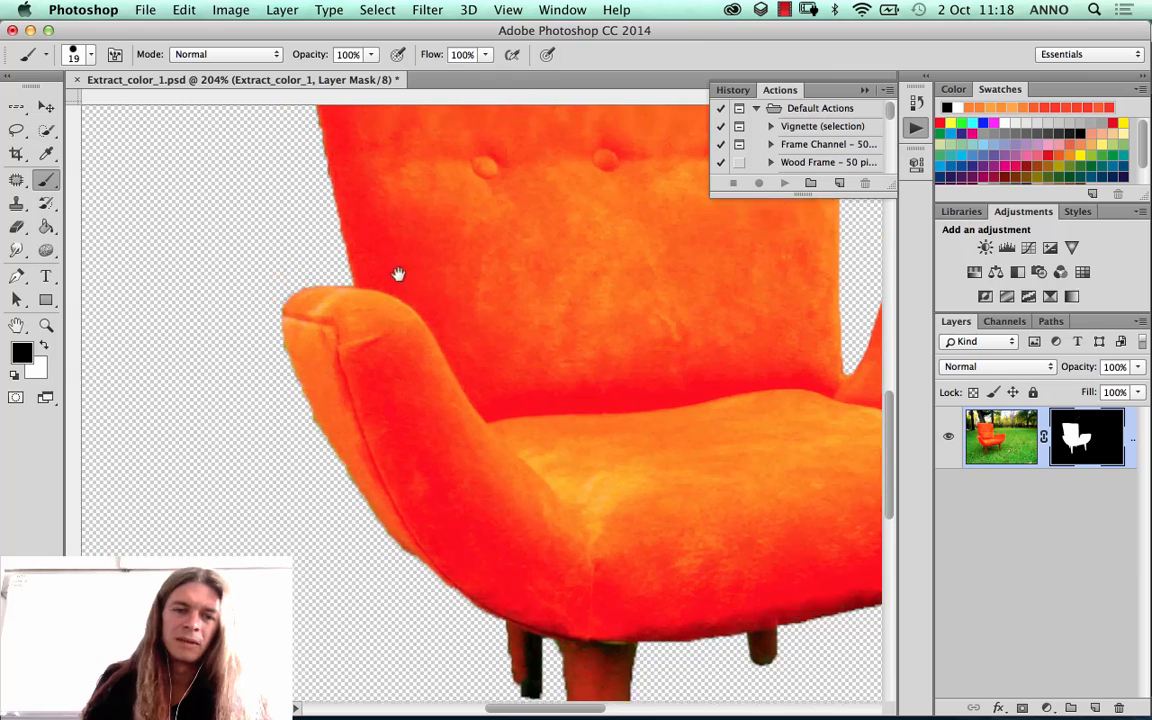
key("super+r")
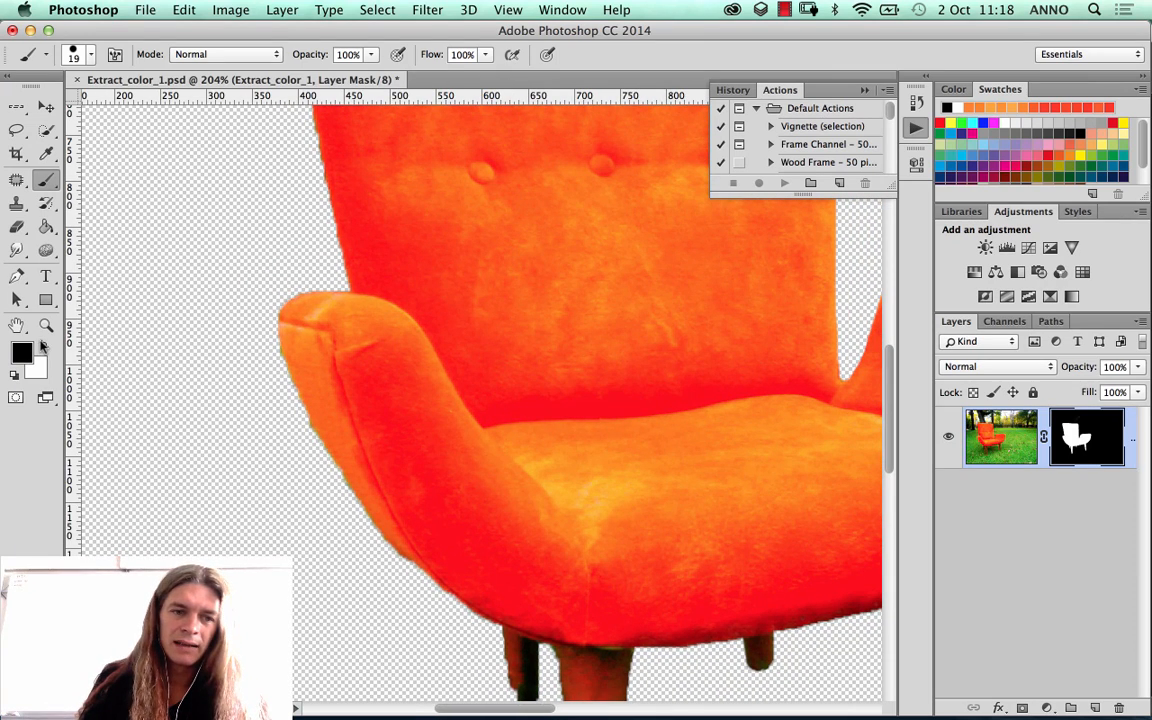
left_click(42, 345)
left_click_drag(271, 336, 312, 448)
key("super+z")
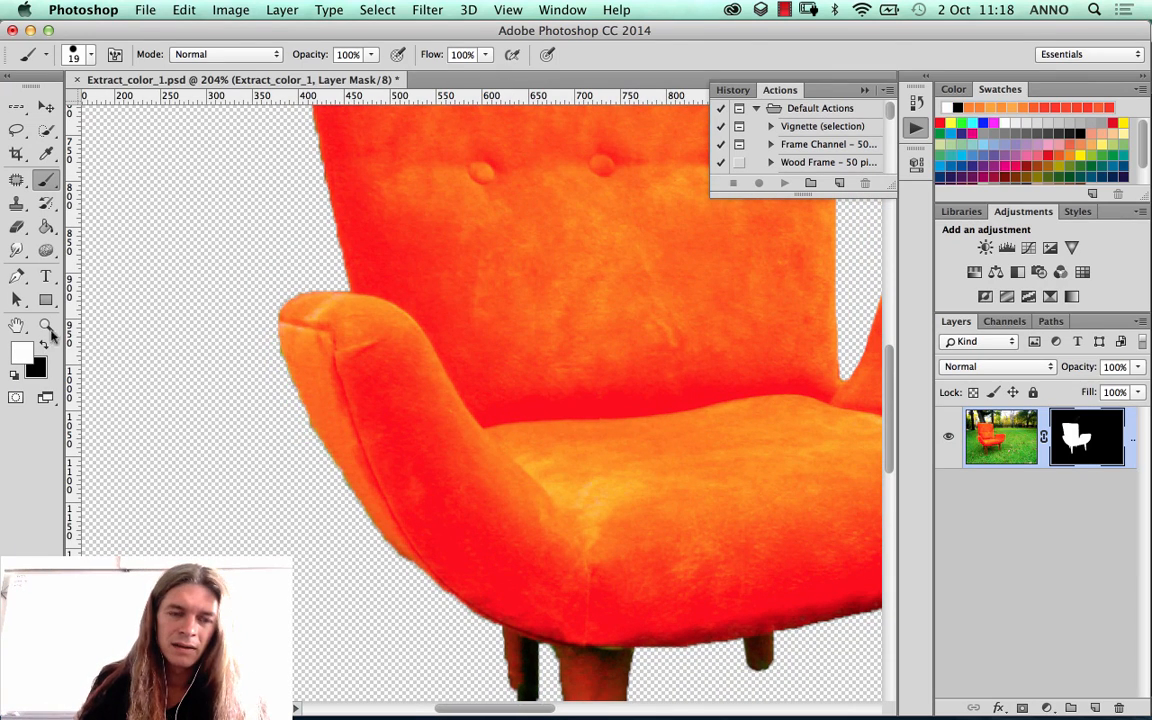
Step: Clean the left armrest's outer edge and round the left rear leg's tip by painting black on the mask
left_click(46, 344)
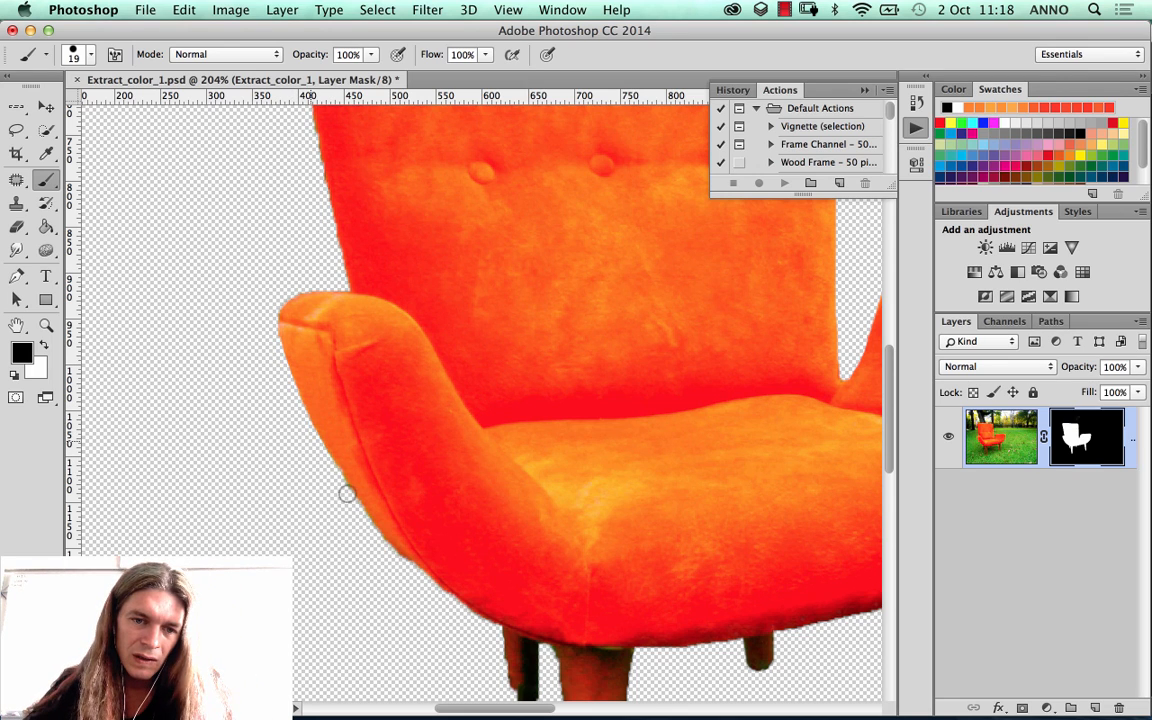
mouse_move(417, 573)
left_mouse_down()
mouse_move(496, 629)
mouse_move(495, 693)
left_mouse_up()
scroll(424, 440, "down", 5)
scroll(424, 440, "right", 3)
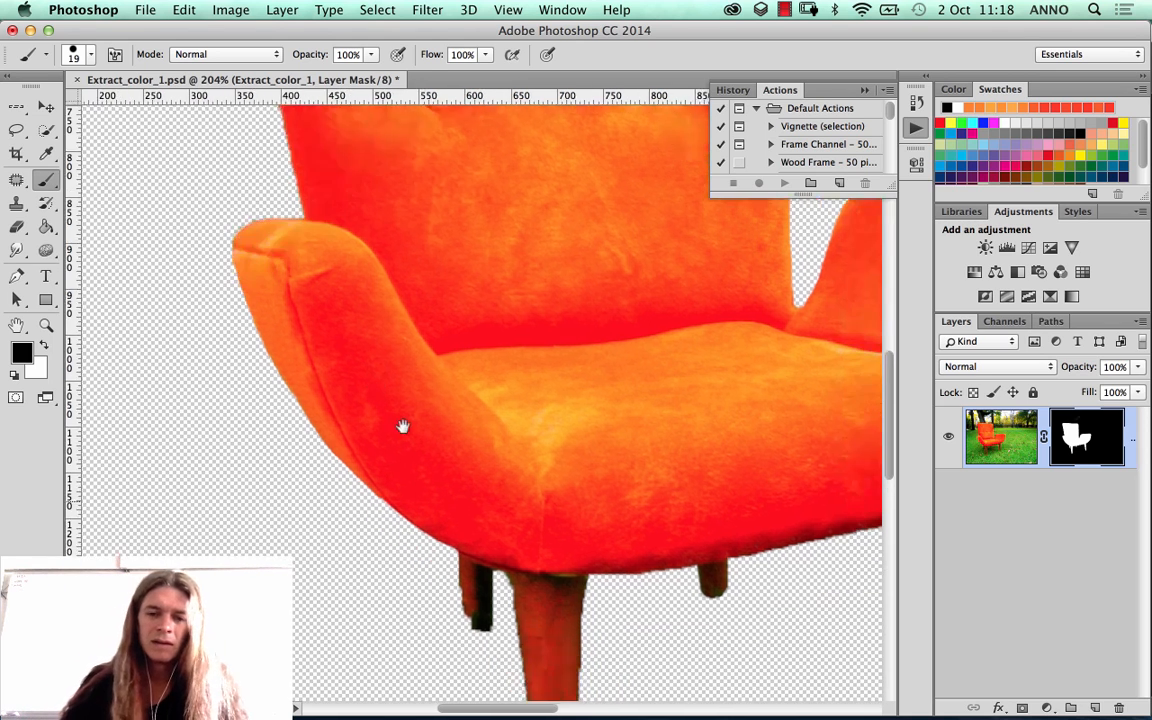
mouse_move(333, 434)
left_mouse_down()
mouse_move(341, 466)
mouse_move(337, 447)
mouse_move(364, 486)
mouse_move(385, 448)
mouse_move(385, 464)
left_mouse_up()
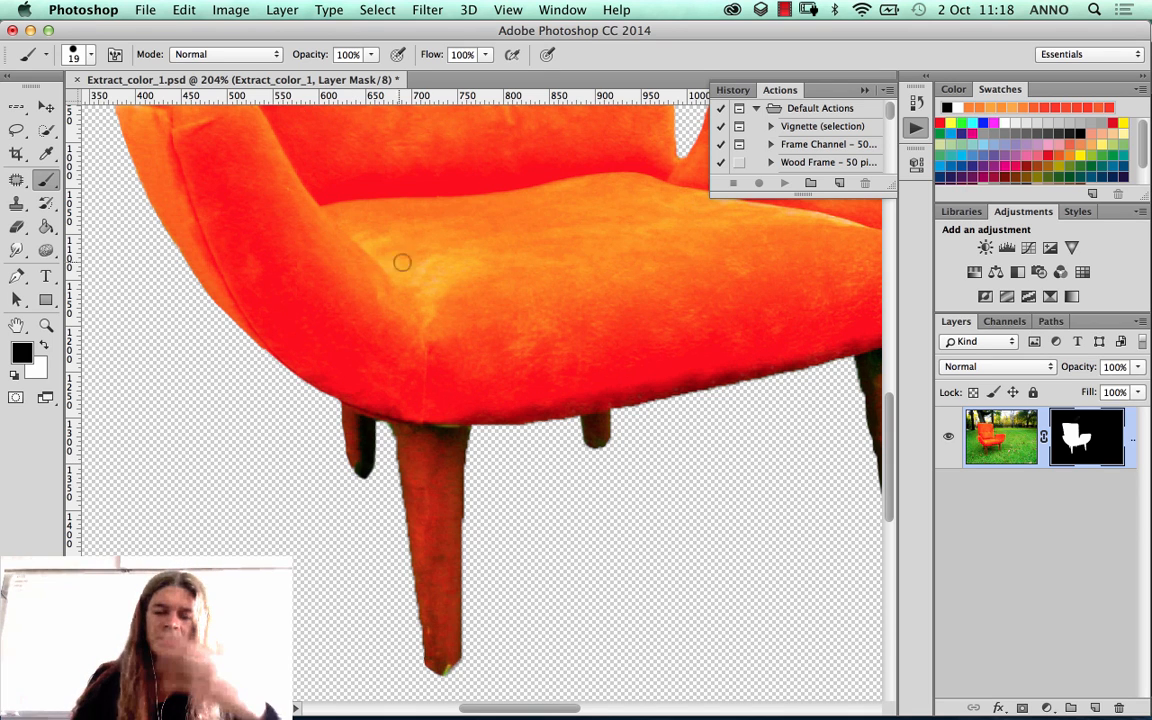
scroll(411, 393, "up", 5)
scroll(399, 352, "up", 5)
scroll(399, 352, "left", 2)
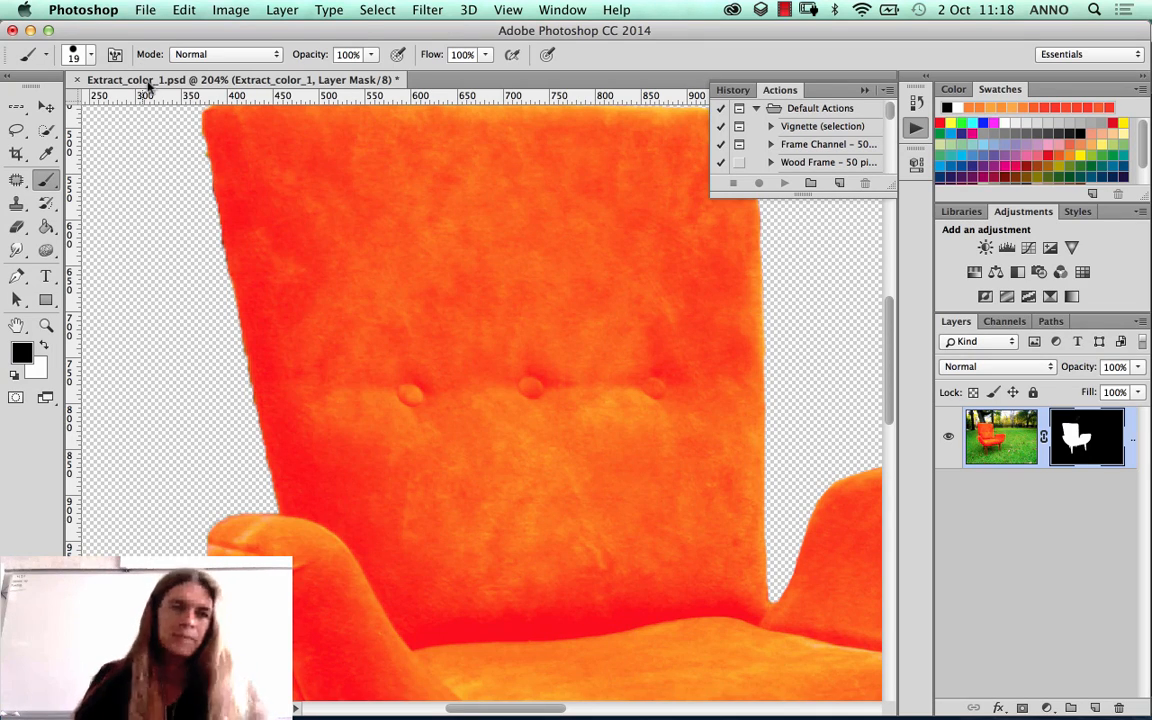
left_click(145, 9)
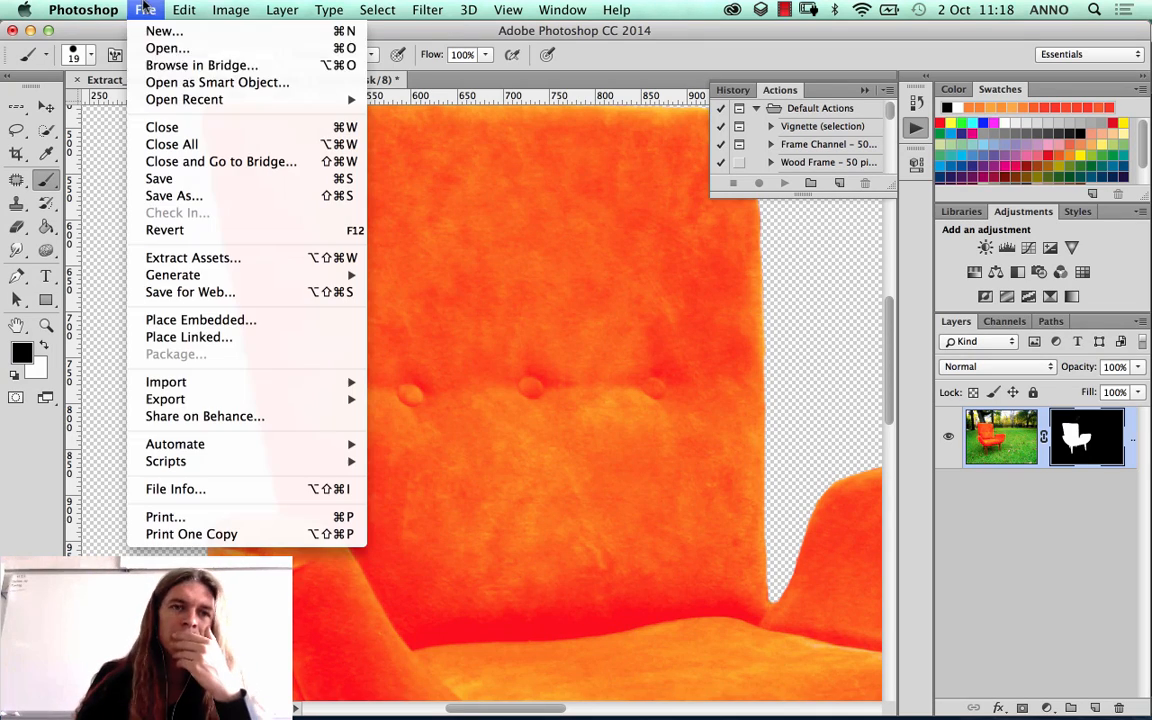
left_click(209, 48)
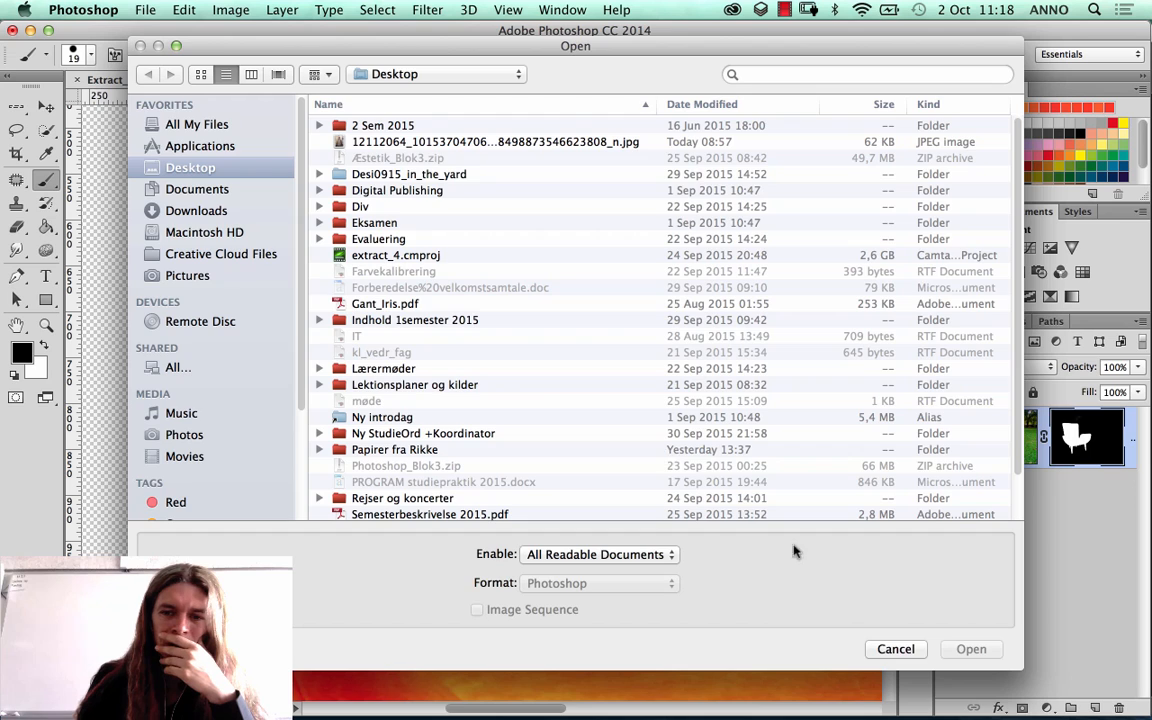
left_click(896, 649)
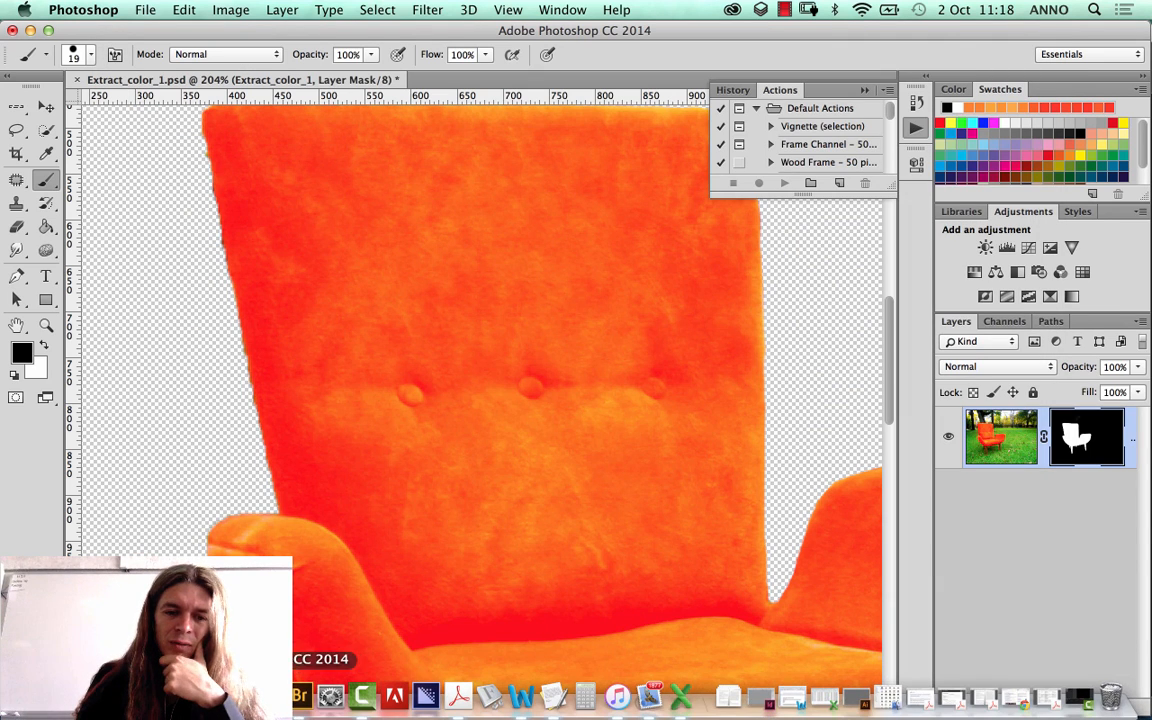
Step: Switch to Adobe Bridge and open MontageBckd_3.jpg from the 1_Extract_and_Montage folder in Photoshop
left_click(300, 695)
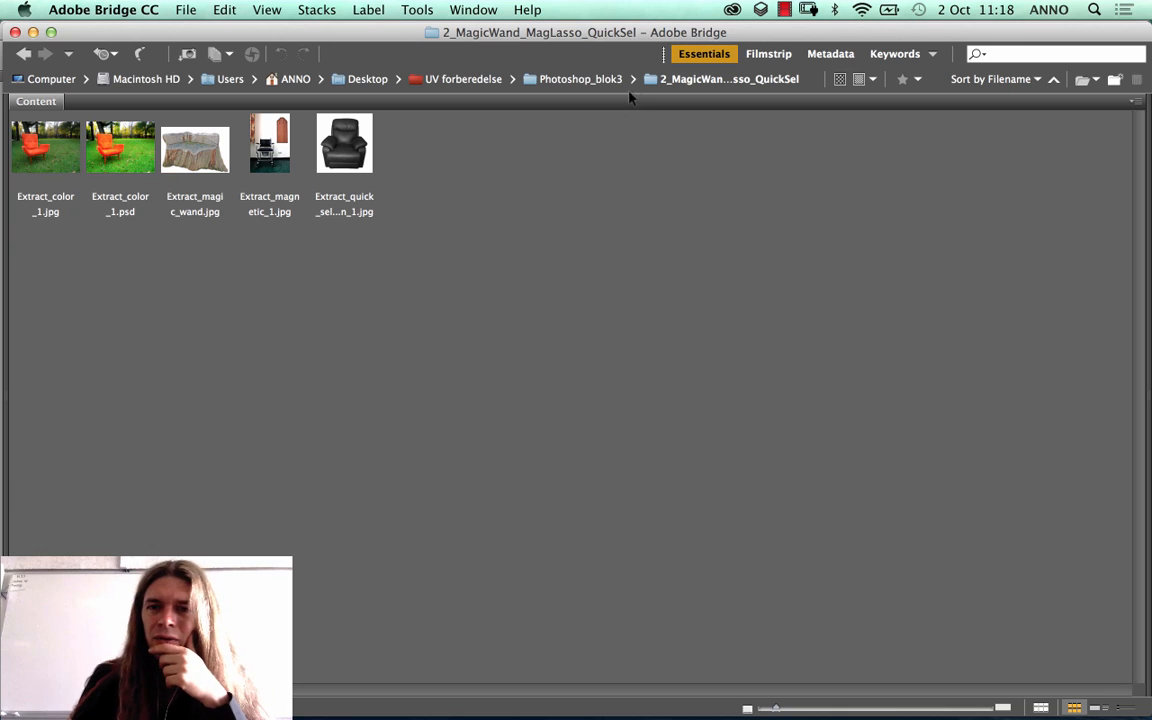
left_click(549, 80)
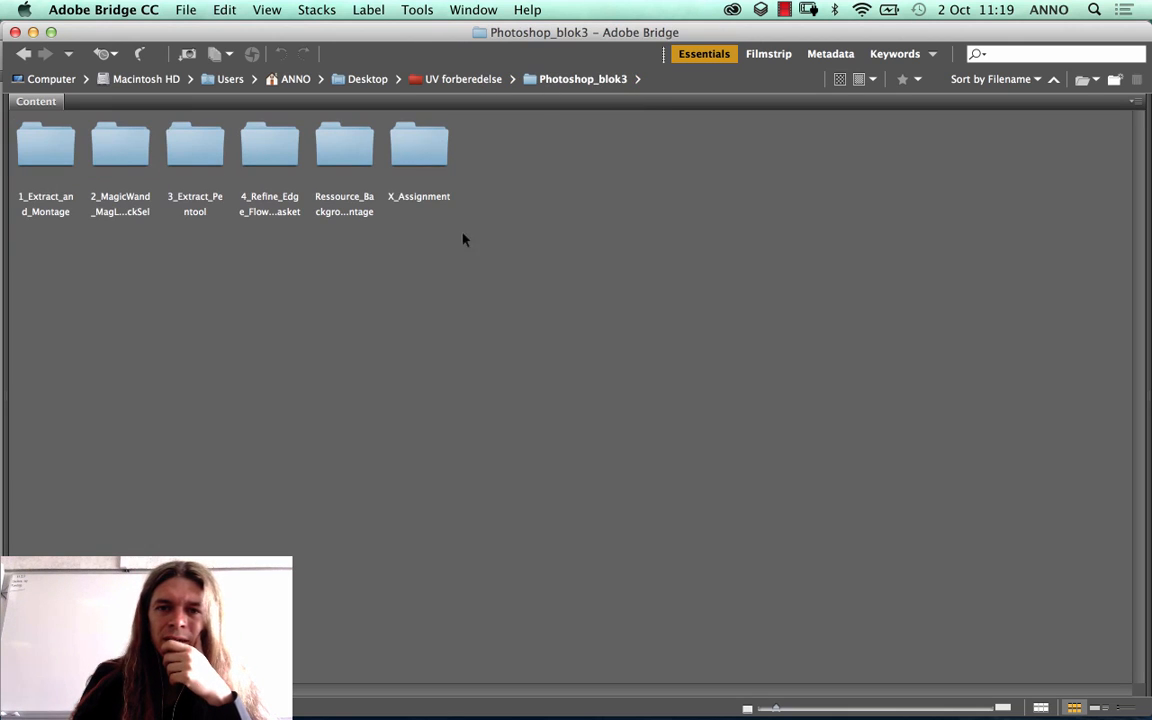
double_click(66, 152)
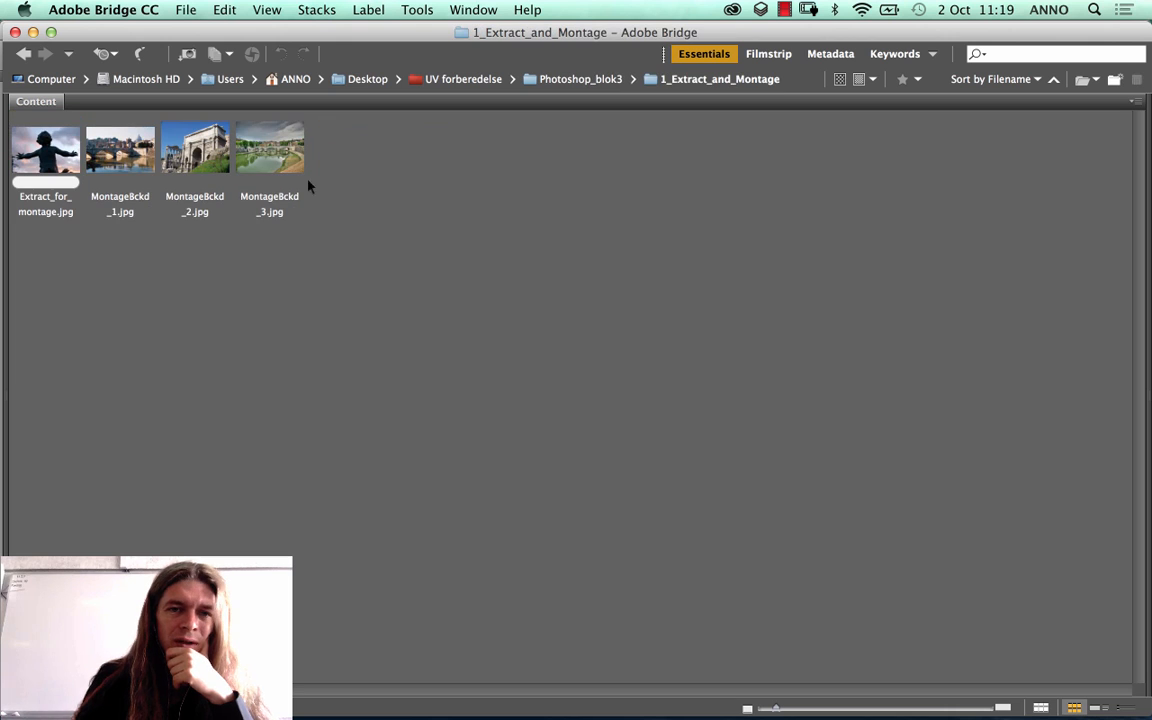
left_click(267, 149)
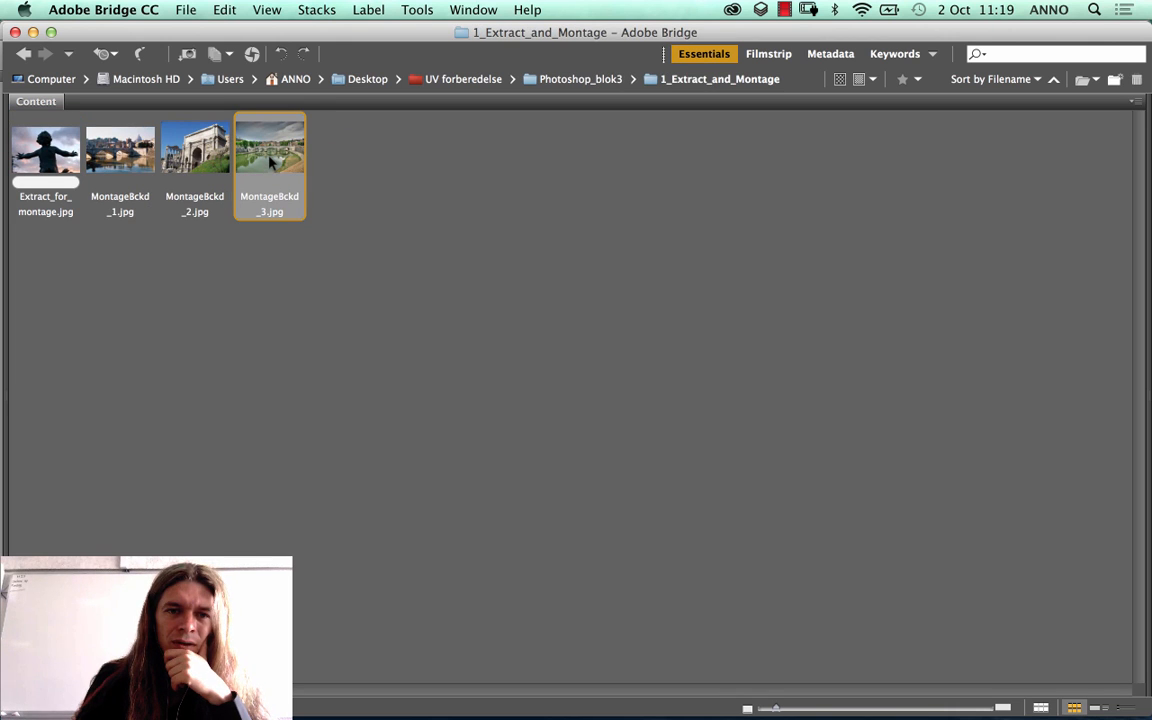
double_click(270, 150)
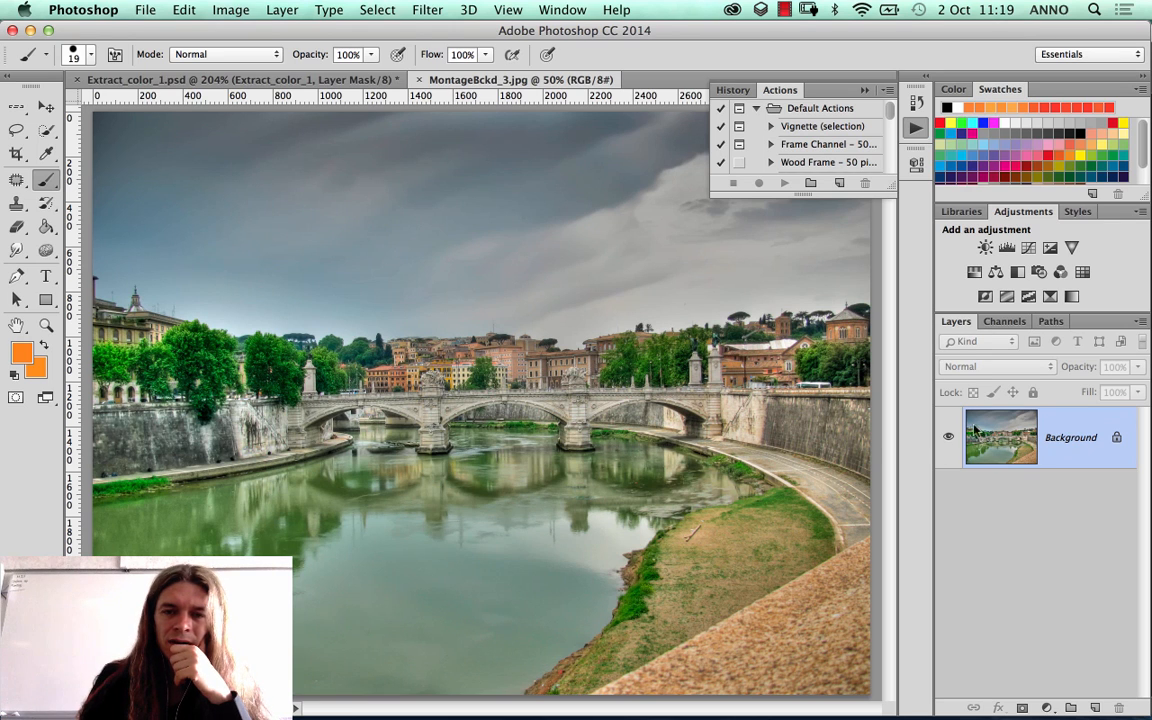
Step: Copy the masked chair layer from Extract_color_1.psd into MontageBckd_3.jpg and place the chair in the lower-right corner of the river scene
left_click(242, 80)
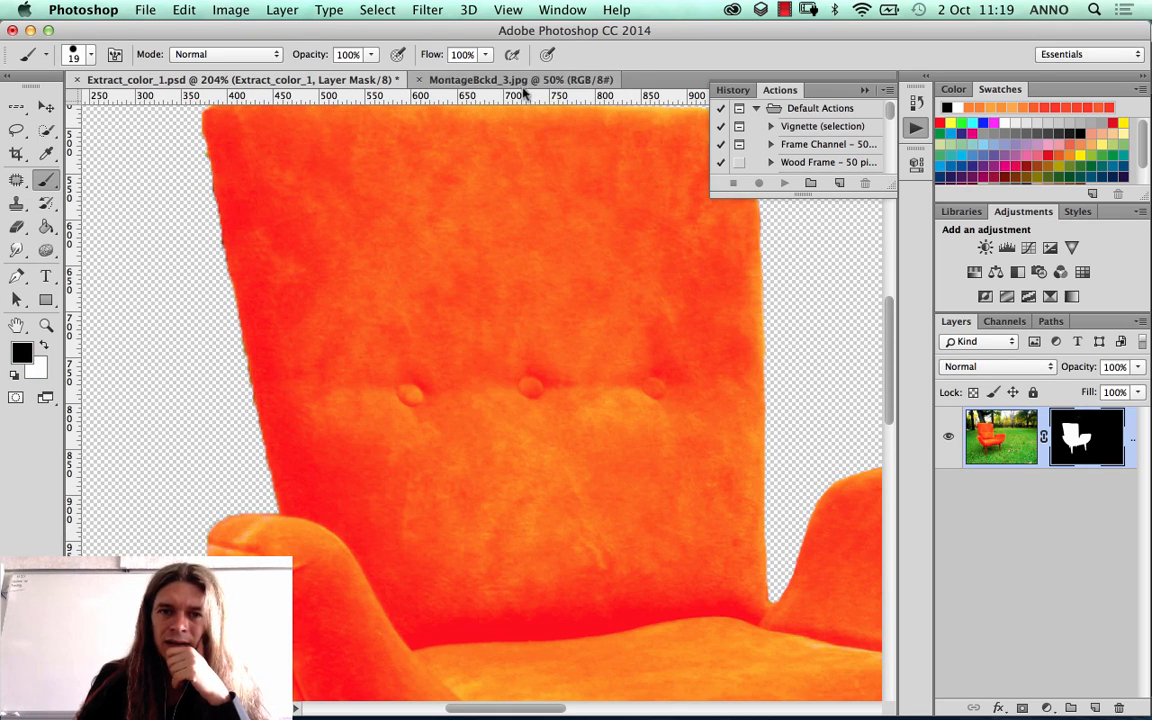
left_click(470, 80)
left_click(242, 80)
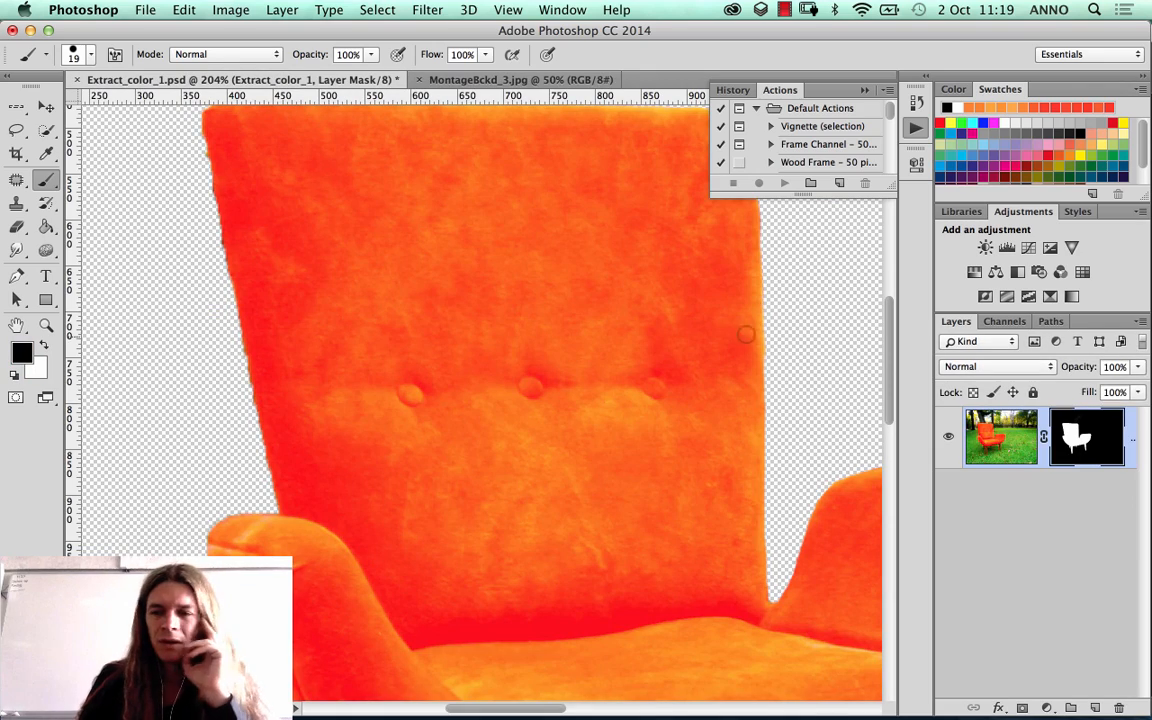
left_click(45, 102)
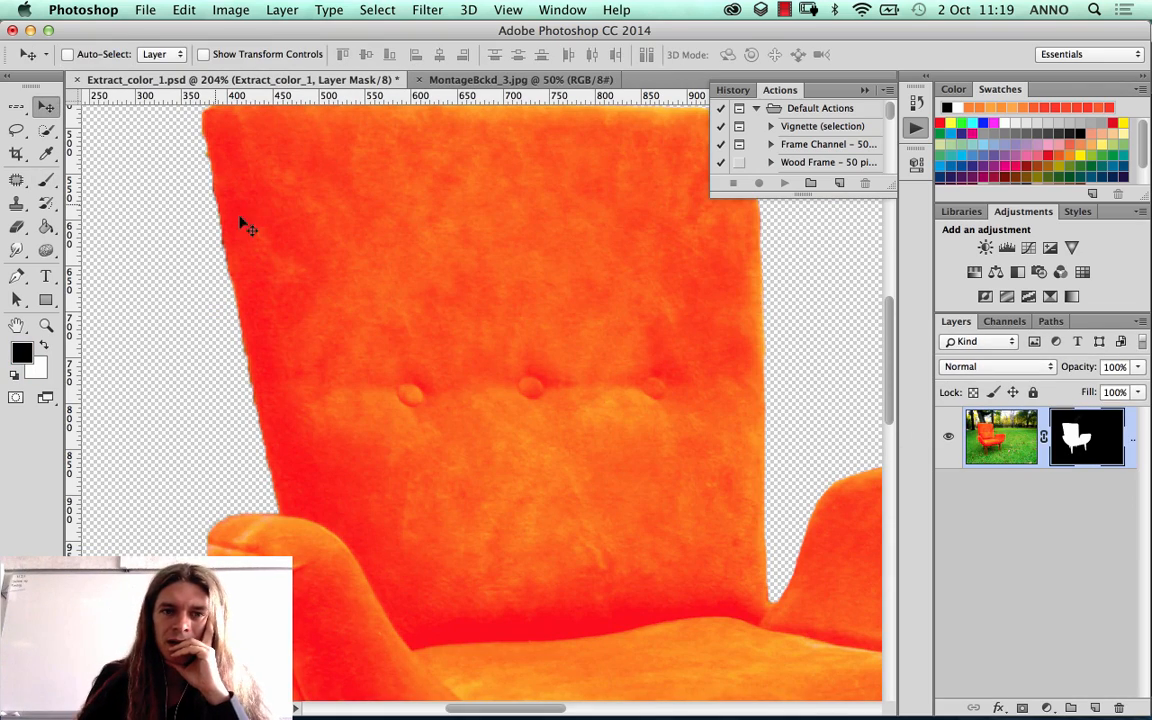
left_click_drag(430, 248, 334, 406)
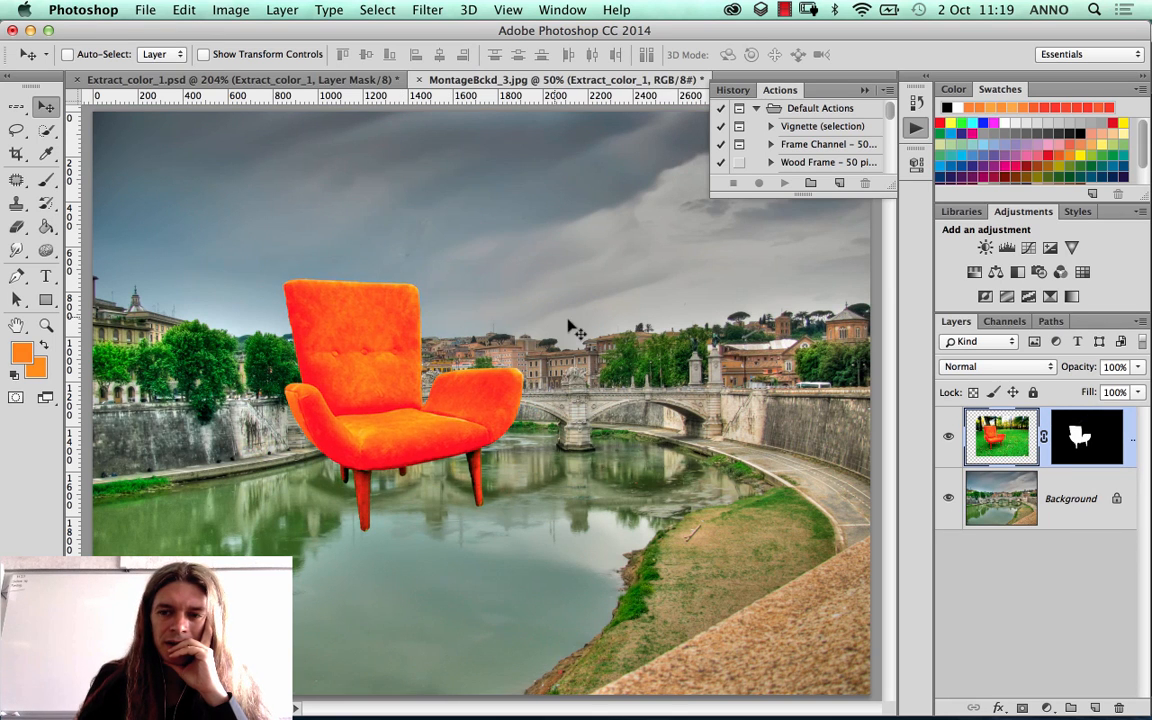
left_click_drag(385, 447, 678, 640)
left_click_drag(651, 580, 735, 535)
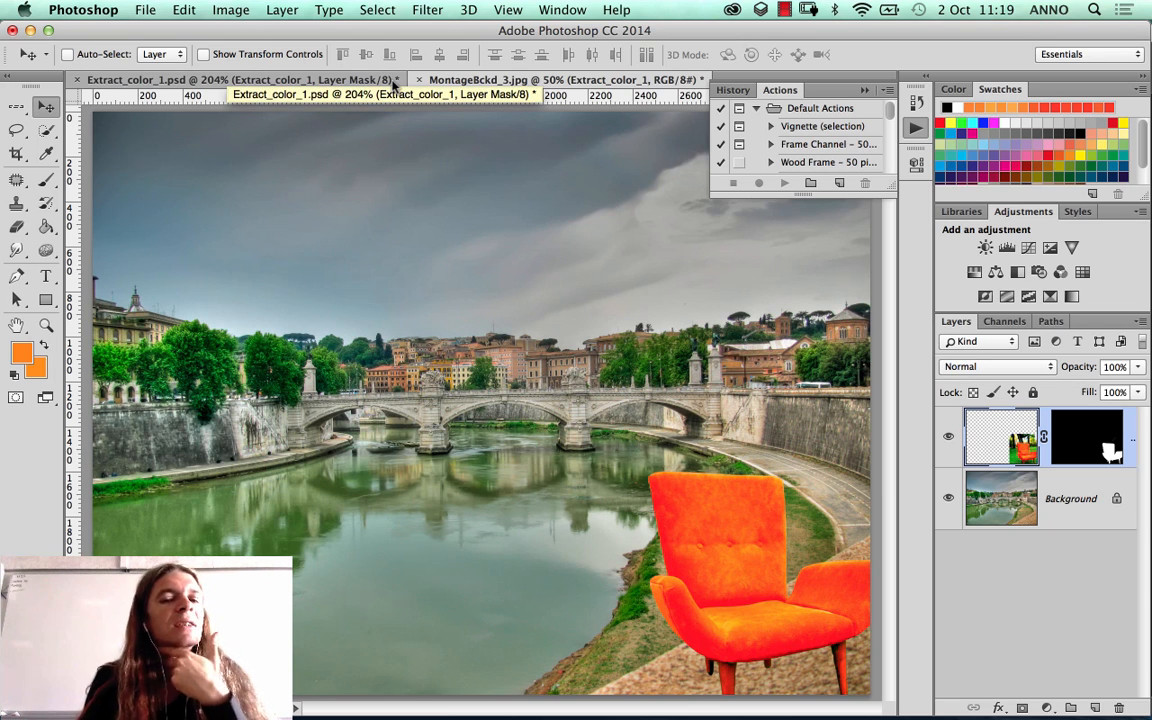
Step: Close MontageBckd_3.jpg and fit the whole Extract_color_1.psd canvas in view
left_click(419, 80)
left_click(506, 277)
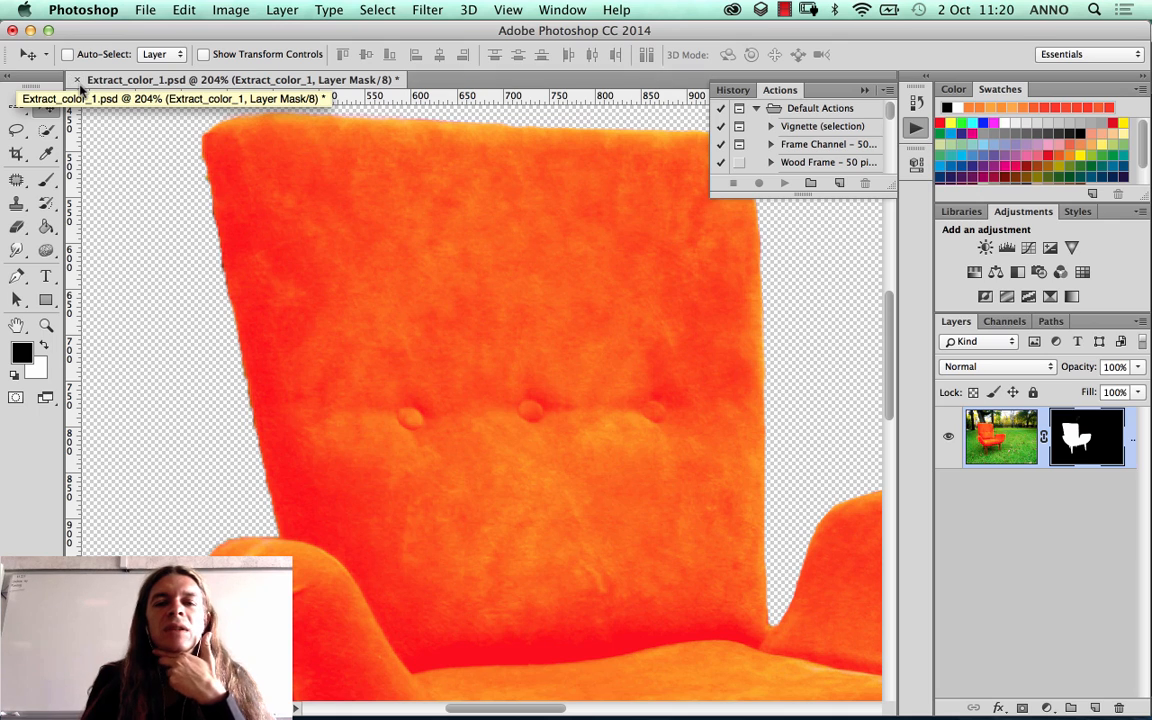
key("super+0")
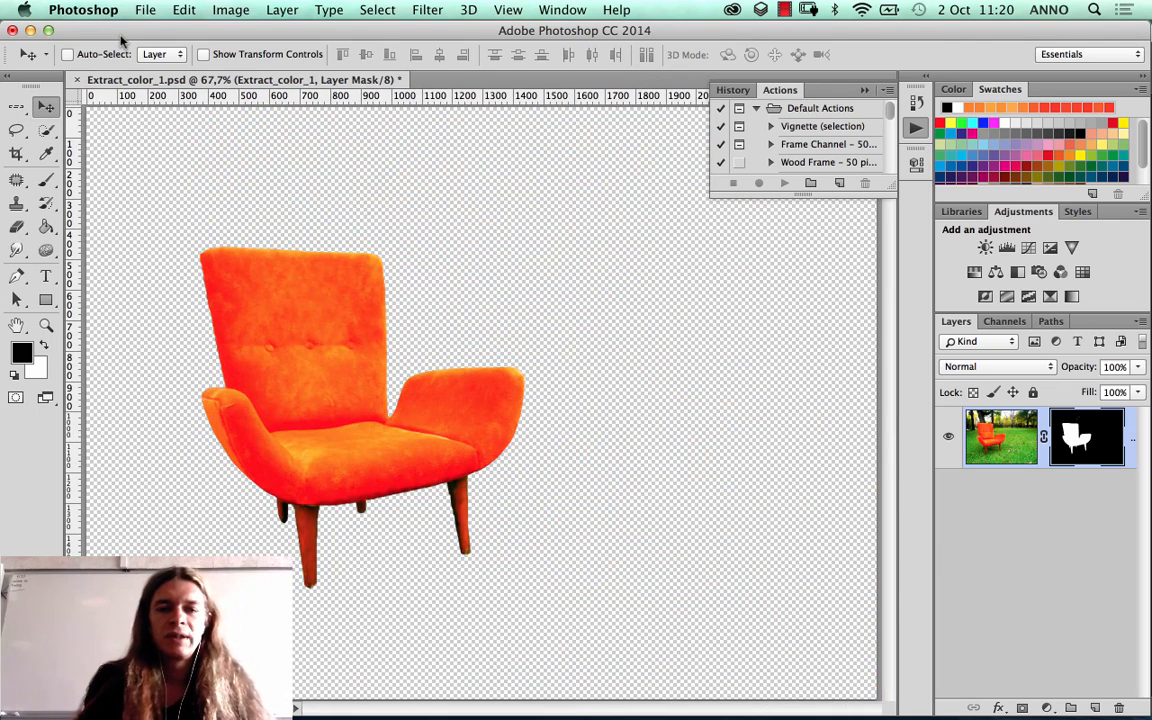
Step: Try loading the chair's layer mask as a selection, and deselect it
left_click(46, 131)
mouse_move(244, 279)
left_mouse_down()
mouse_move(308, 371)
mouse_move(520, 385)
left_mouse_up()
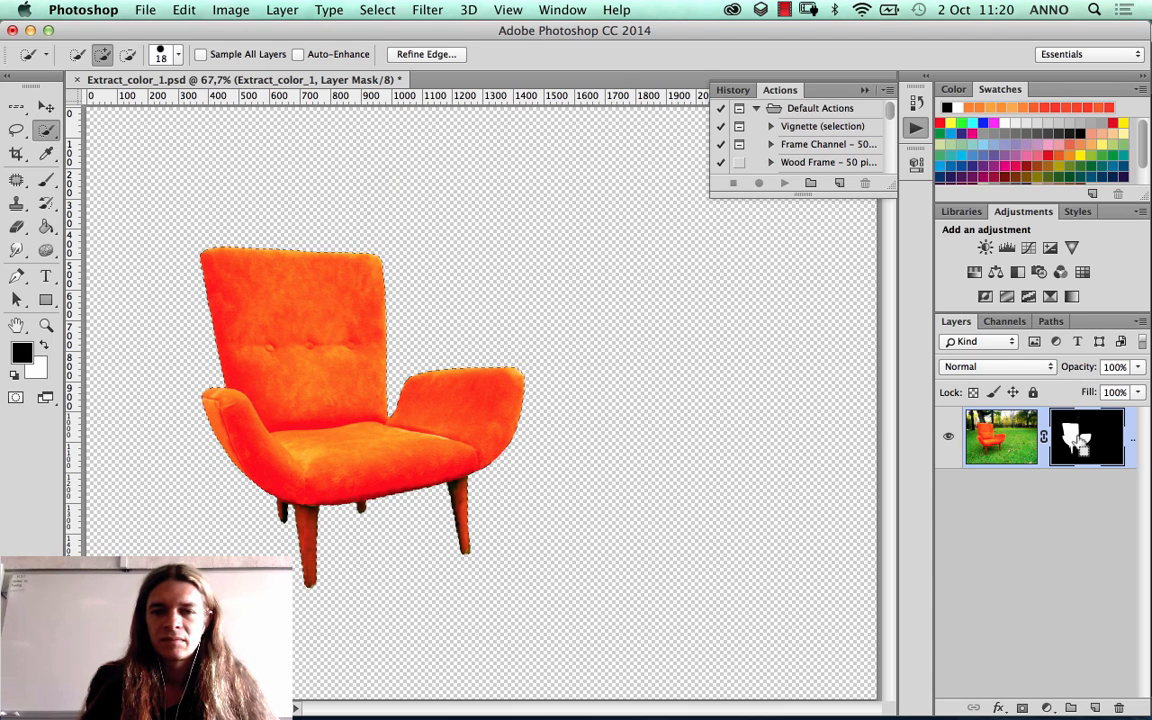
key("super+d")
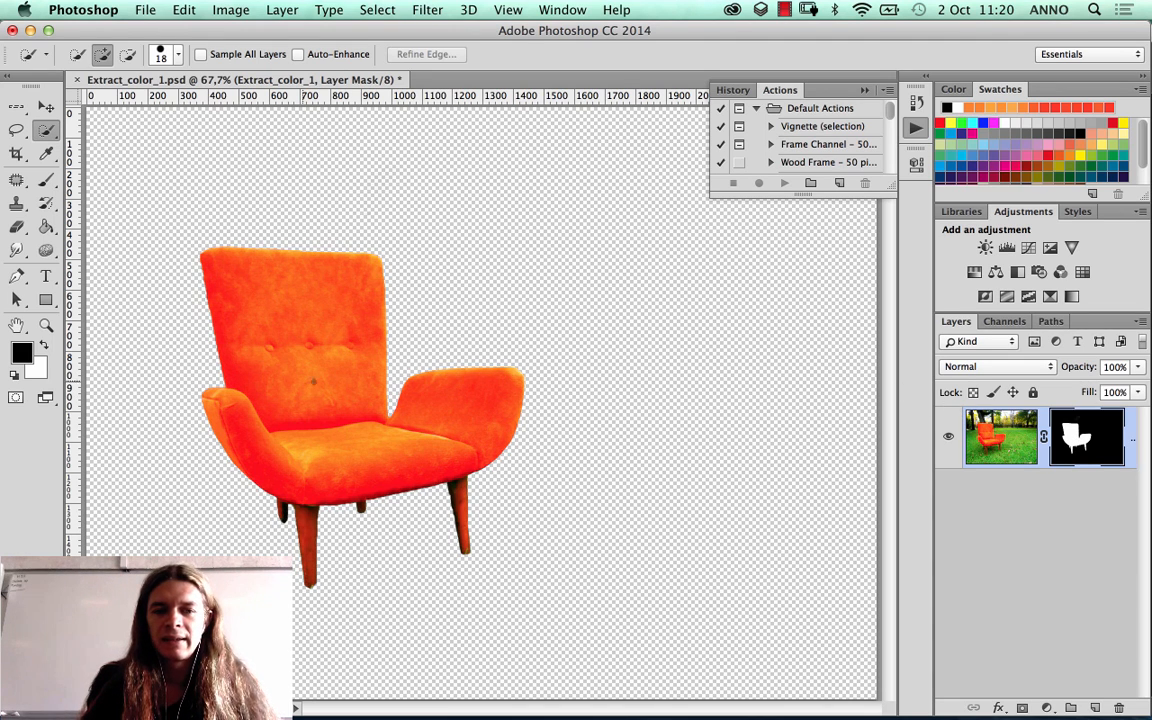
left_click(1077, 442, "super")
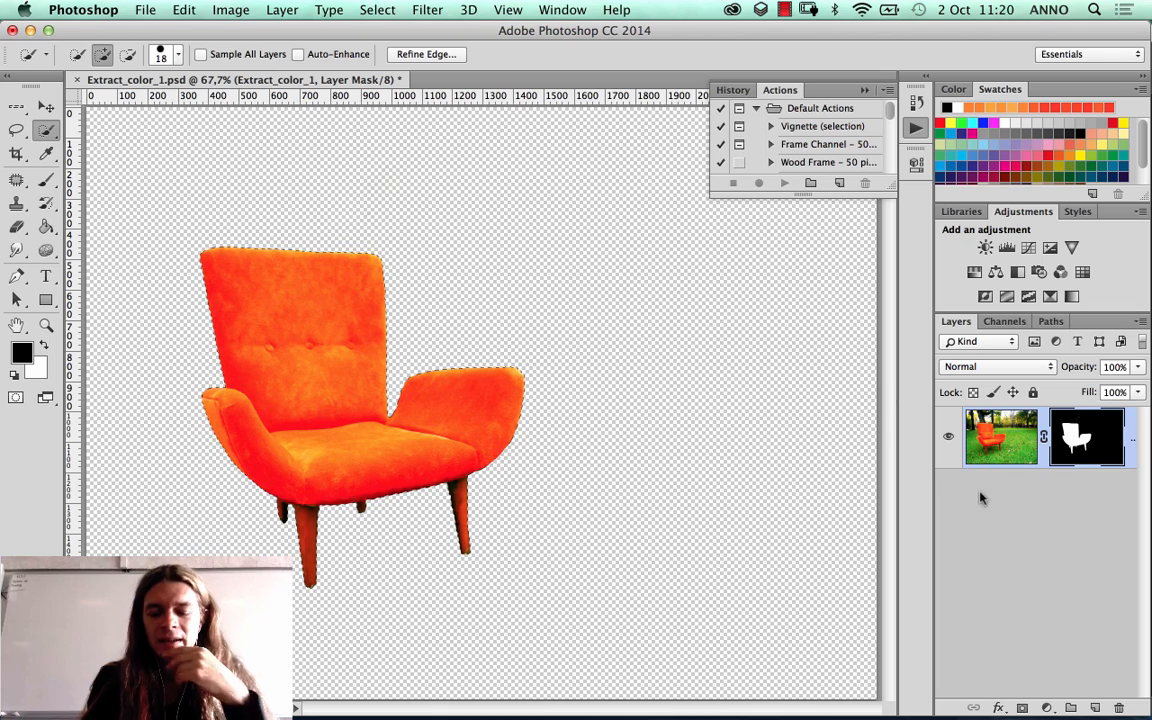
key("super+d")
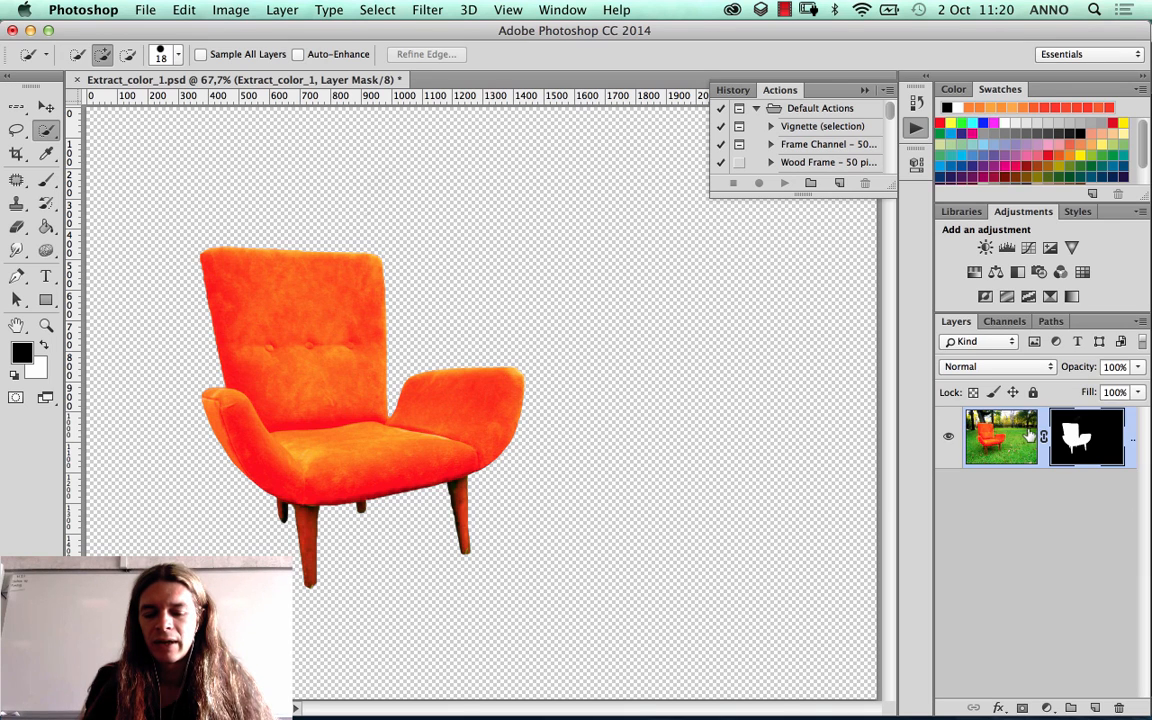
Step: Load the chair's layer mask as a selection and contract the selection by 2 pixels
left_click(1085, 450, "super")
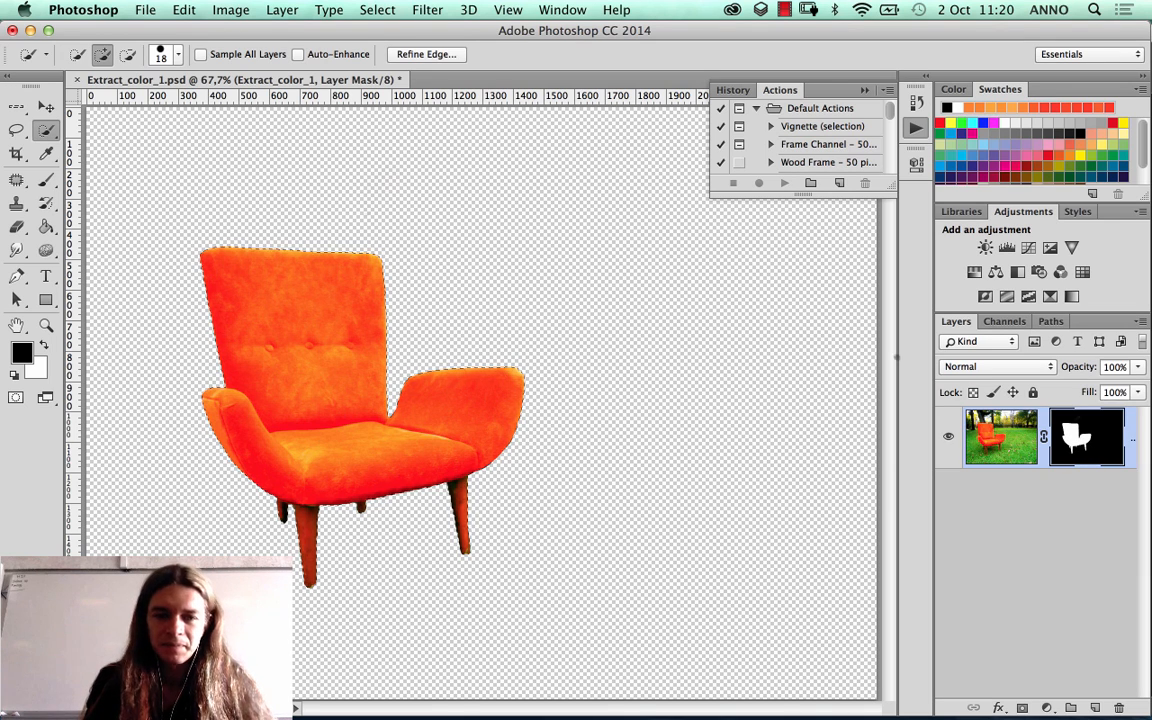
left_click(378, 9)
mouse_move(427, 255)
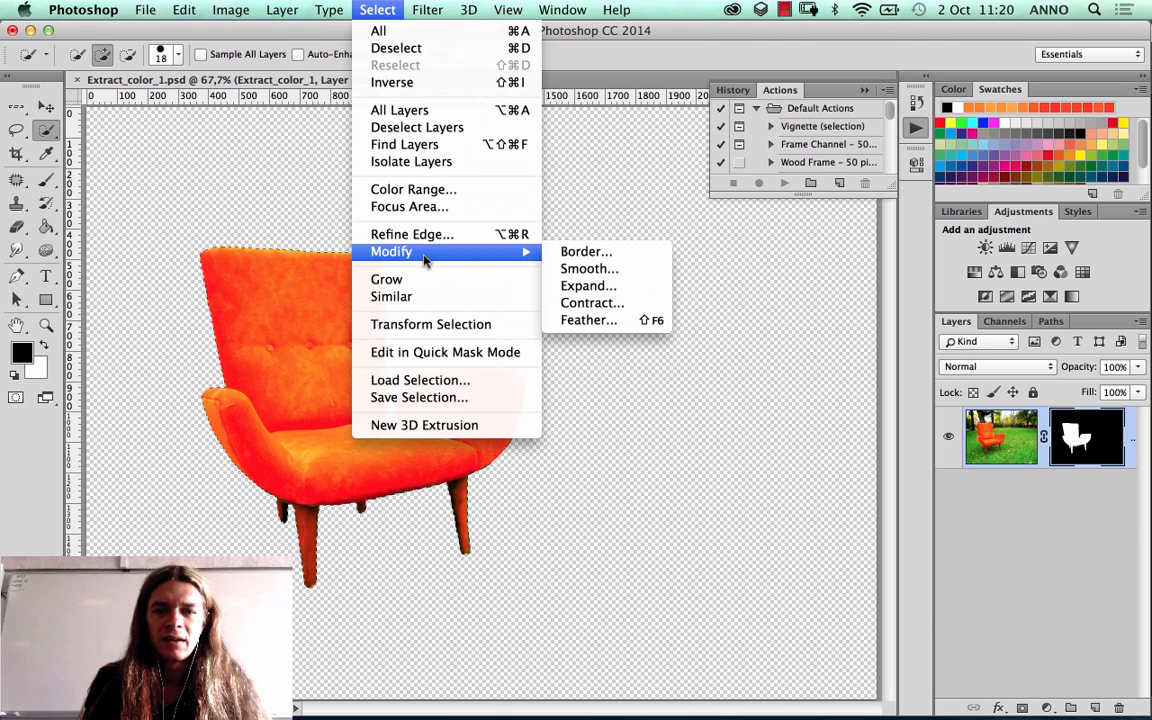
left_click(600, 305)
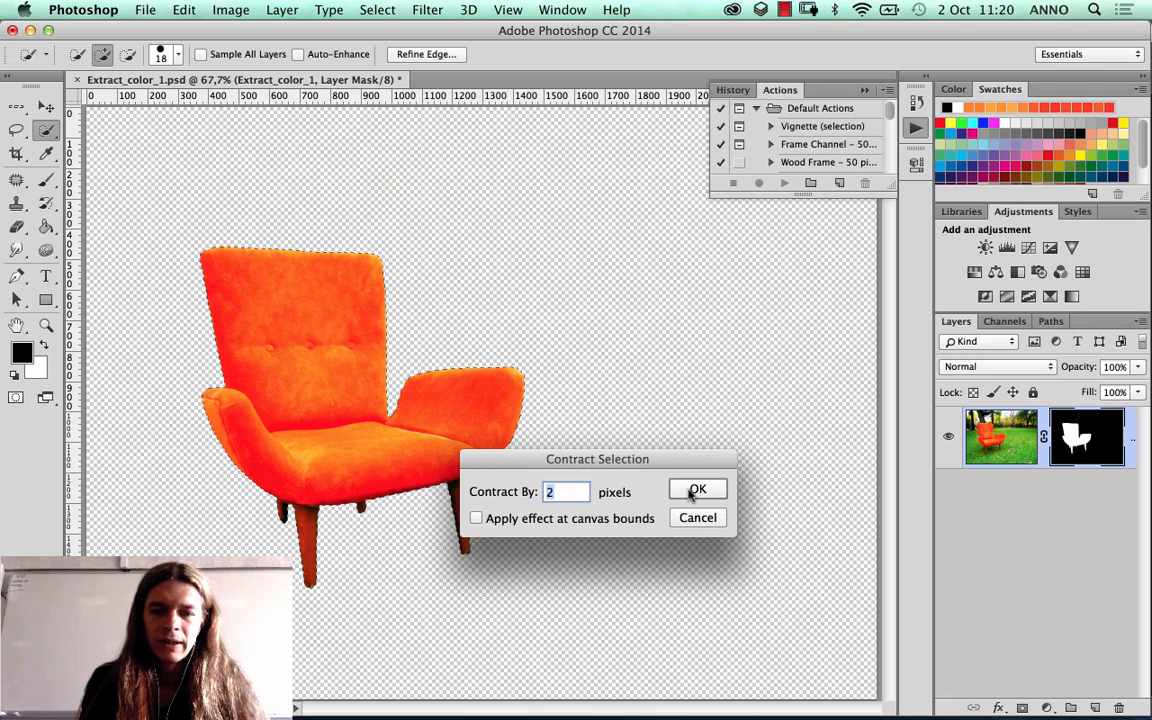
left_click(697, 490)
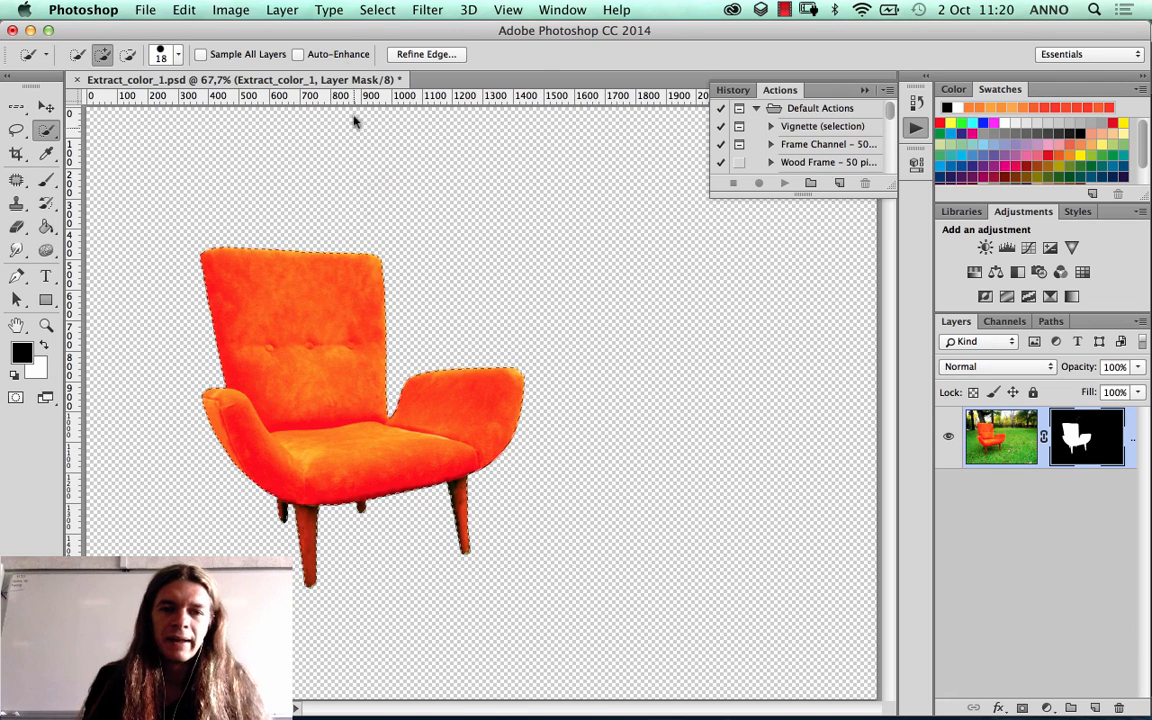
Step: Feather the contracted chair selection with a radius of 3 pixels
left_click(378, 9)
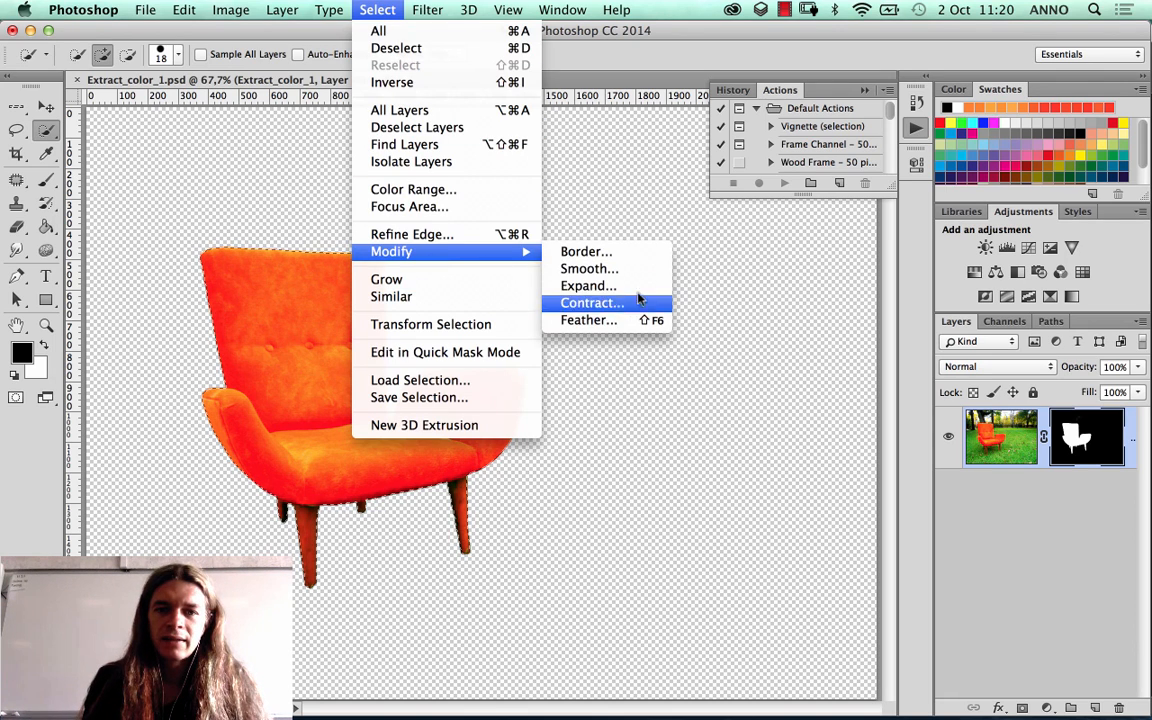
left_click(590, 320)
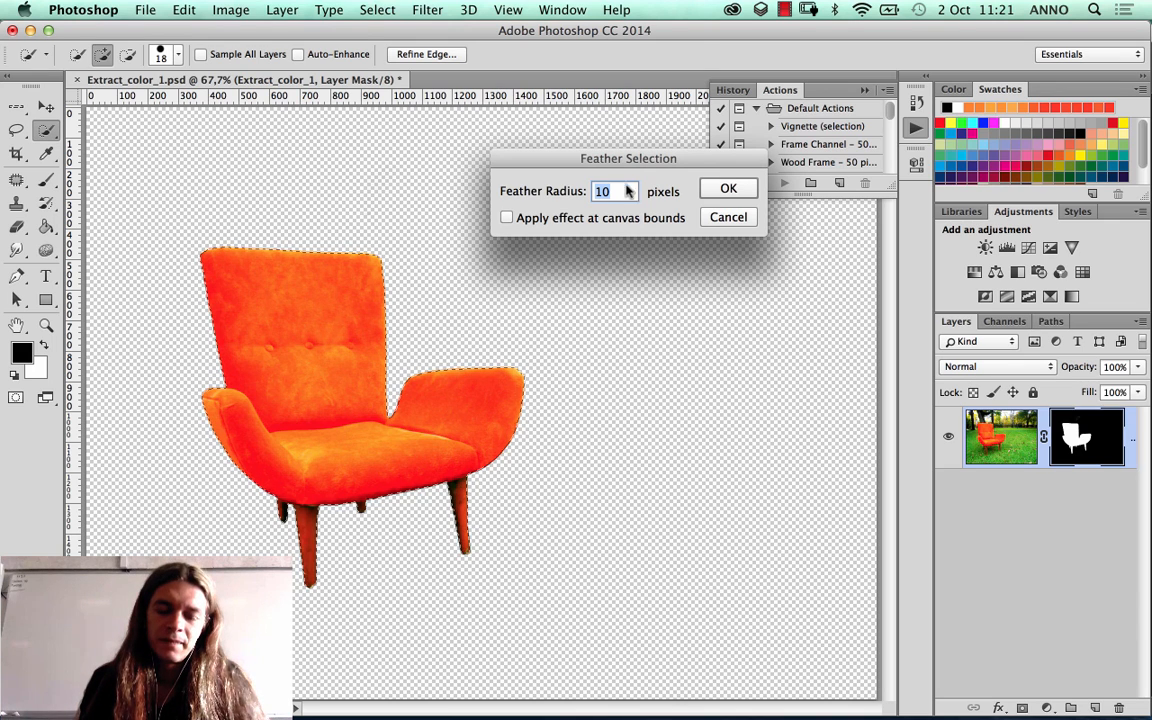
type("3")
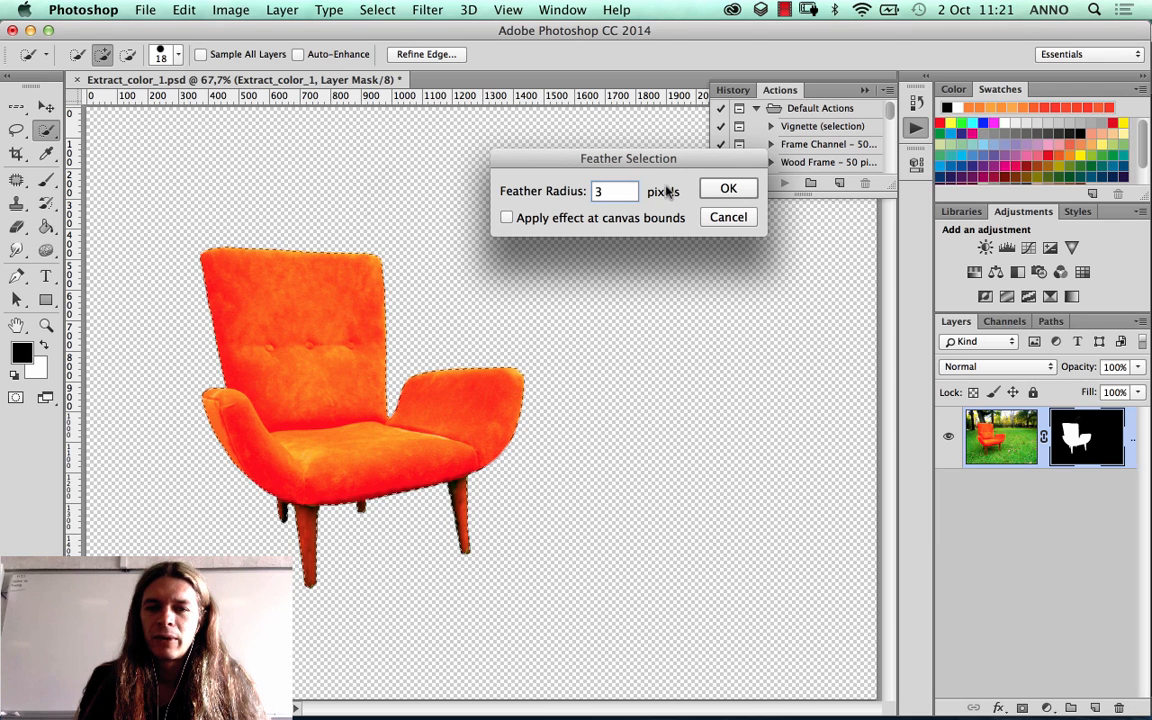
left_click(728, 189)
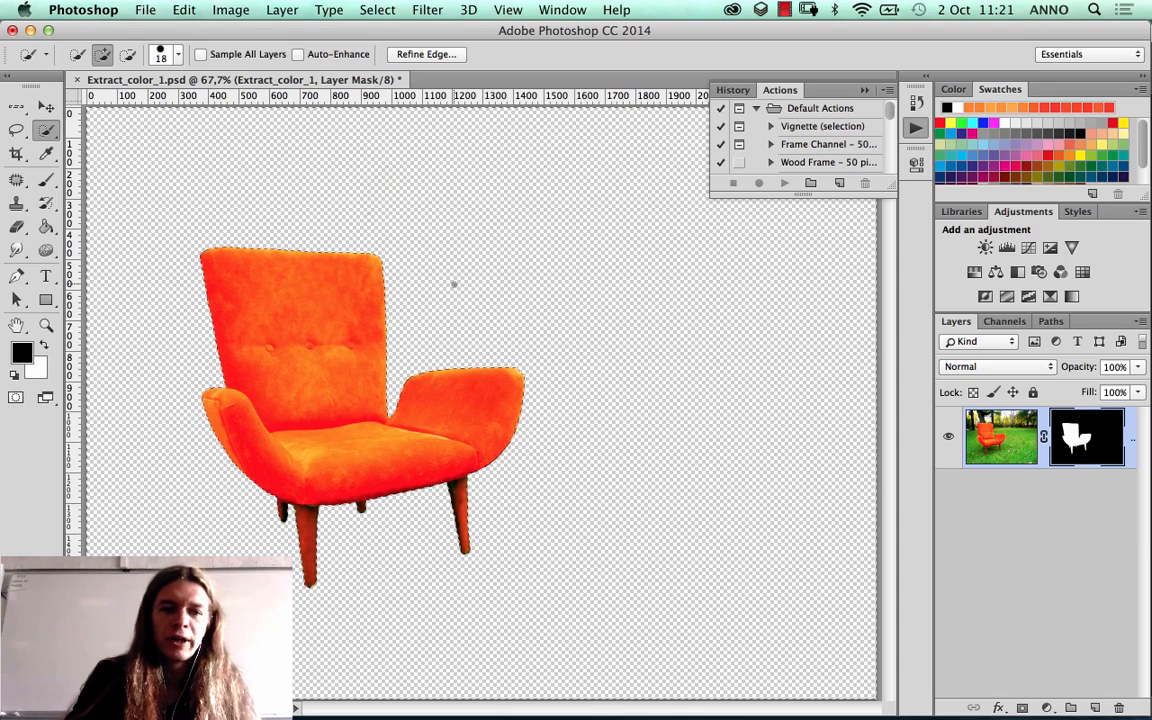
Step: Invert the selection and fill it with black on the layer mask to trim and soften the chair's edges
left_click(378, 10)
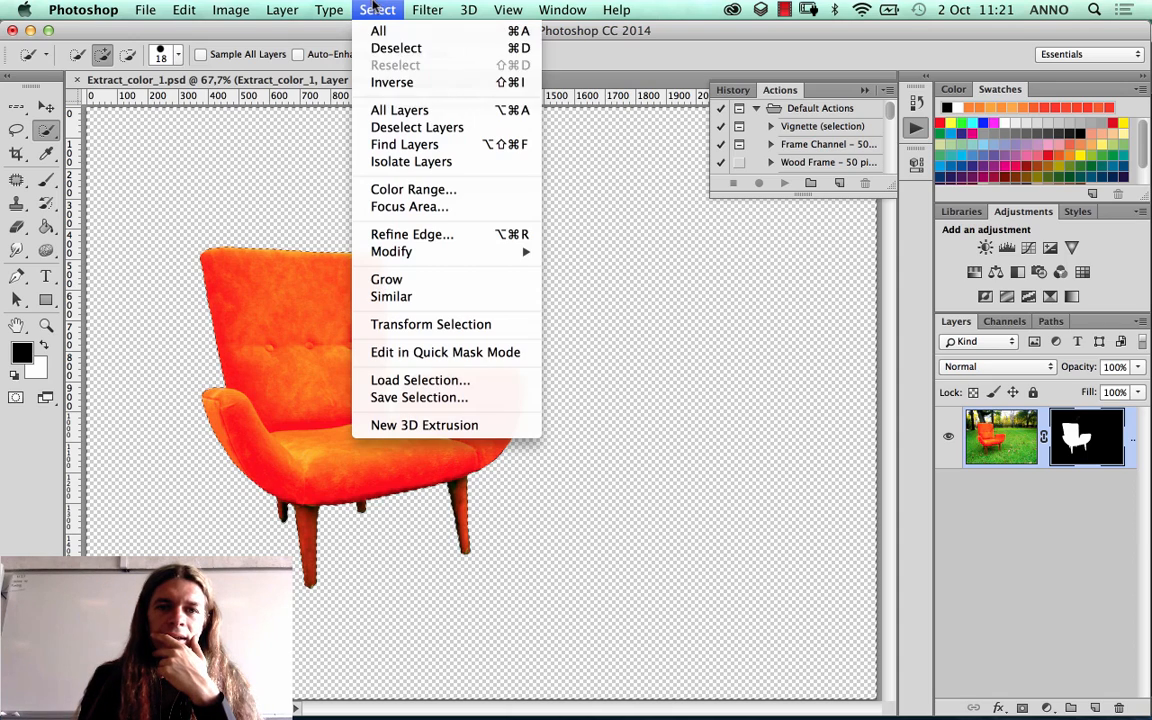
left_click(393, 84)
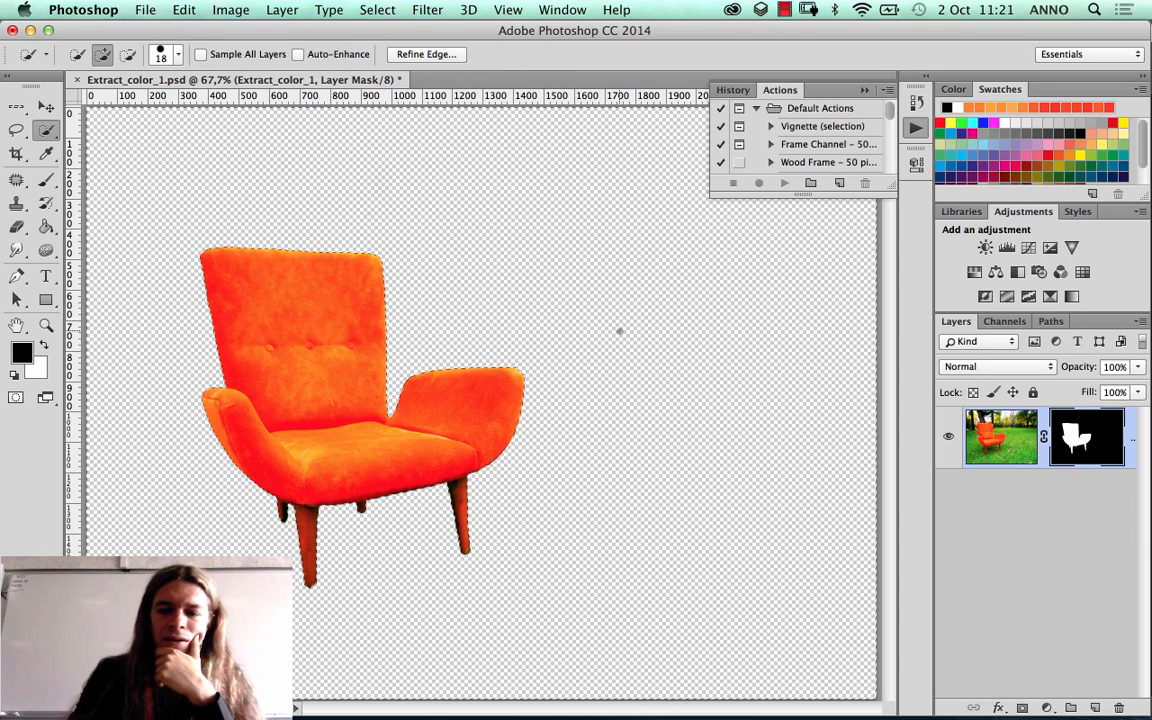
left_click(45, 325)
left_click_drag(163, 219, 304, 386)
left_click_drag(308, 178, 511, 392)
key("BackSpace")
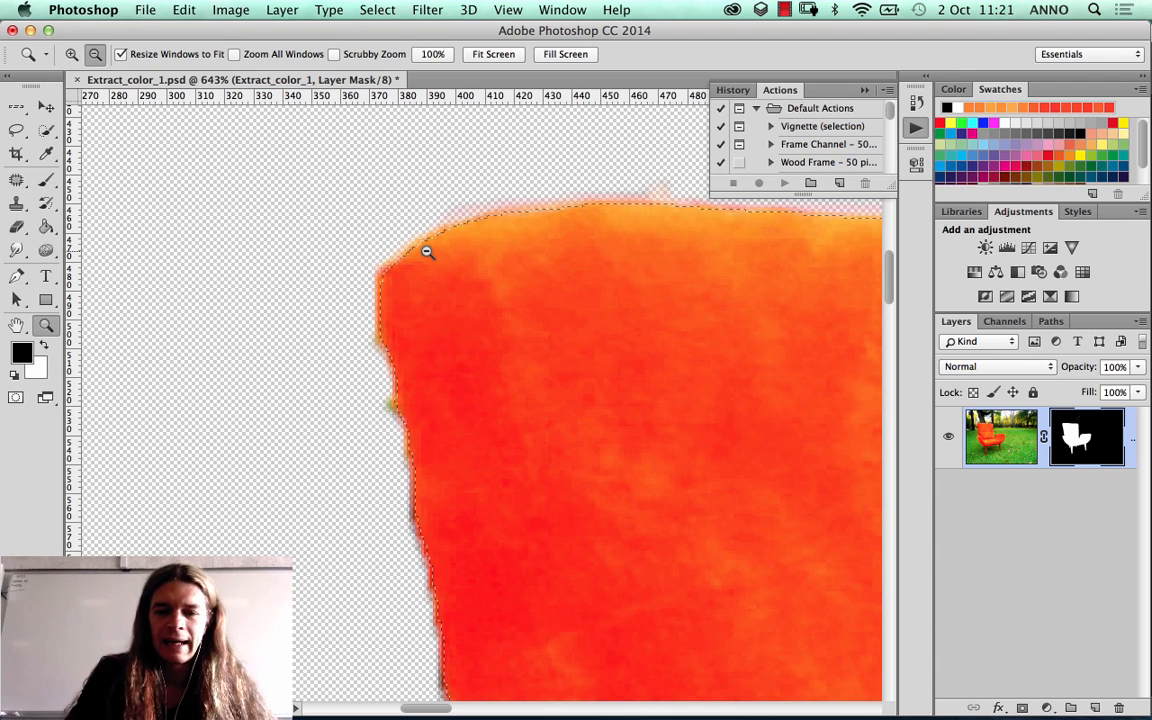
key("alt")
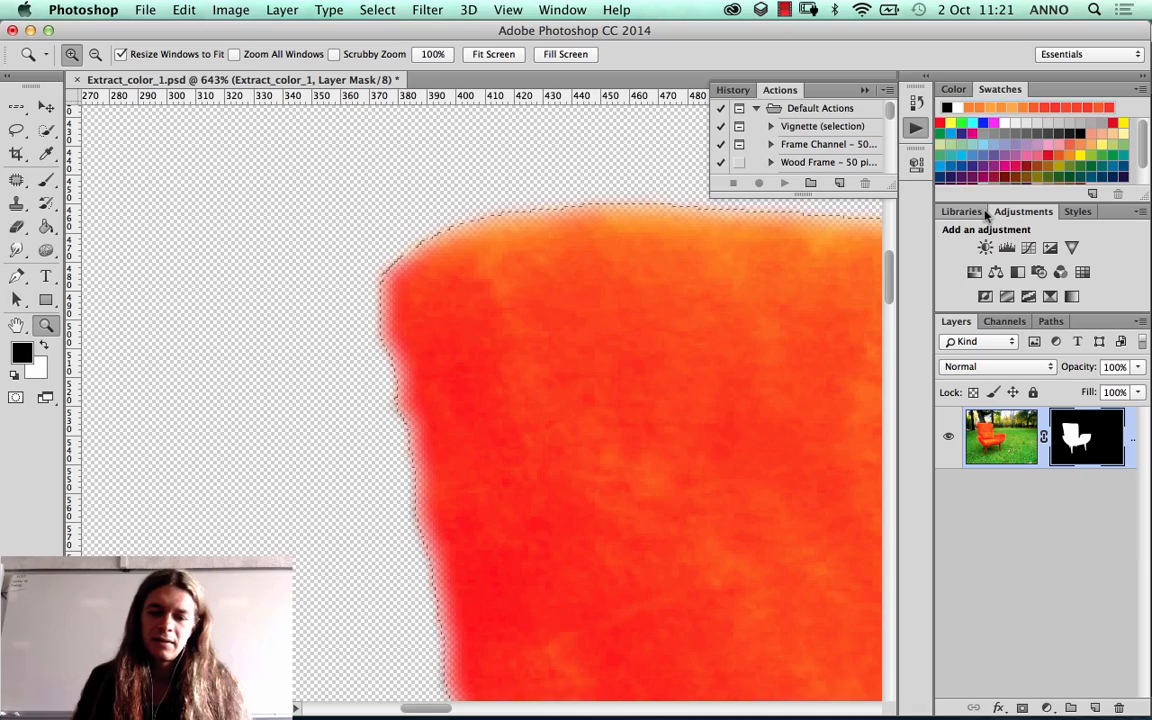
Step: Close Extract_color_1.psd
key("super+0")
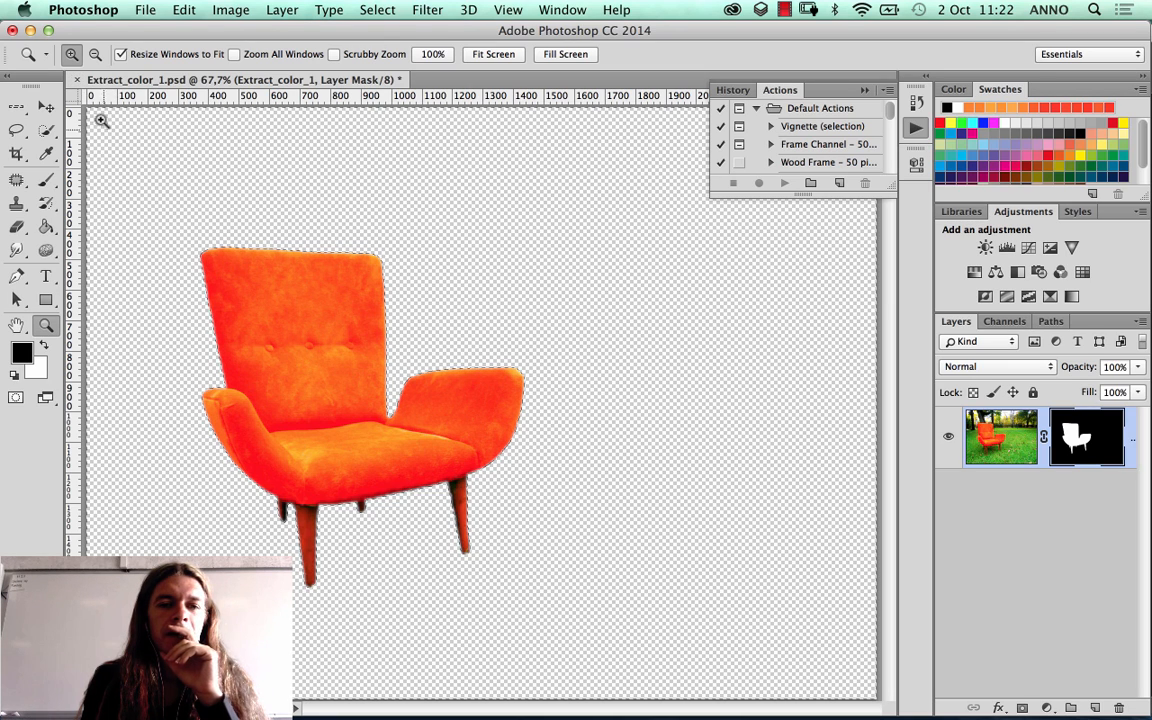
left_click(77, 80)
left_click(510, 277)
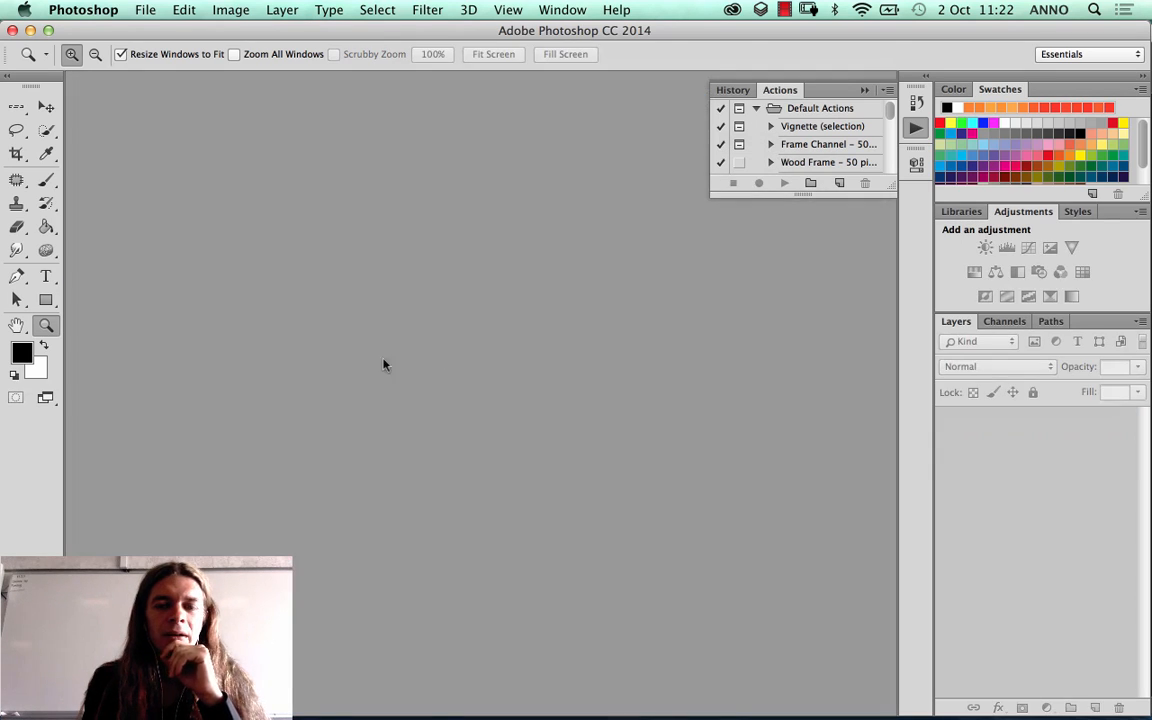
Step: Switch to Adobe Bridge and open Extract_refine_edge_1.jpg from the 4_Refine_Edge_FlowerBasket folder in Photoshop
mouse_move(270, 704)
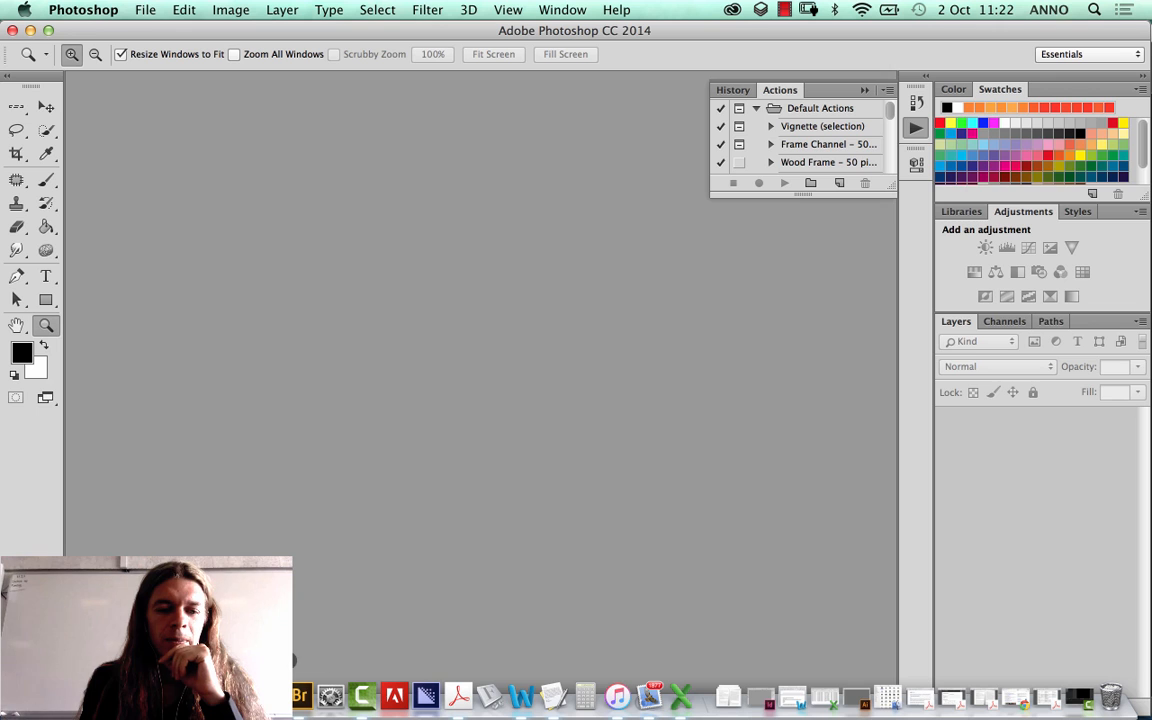
left_click(296, 696)
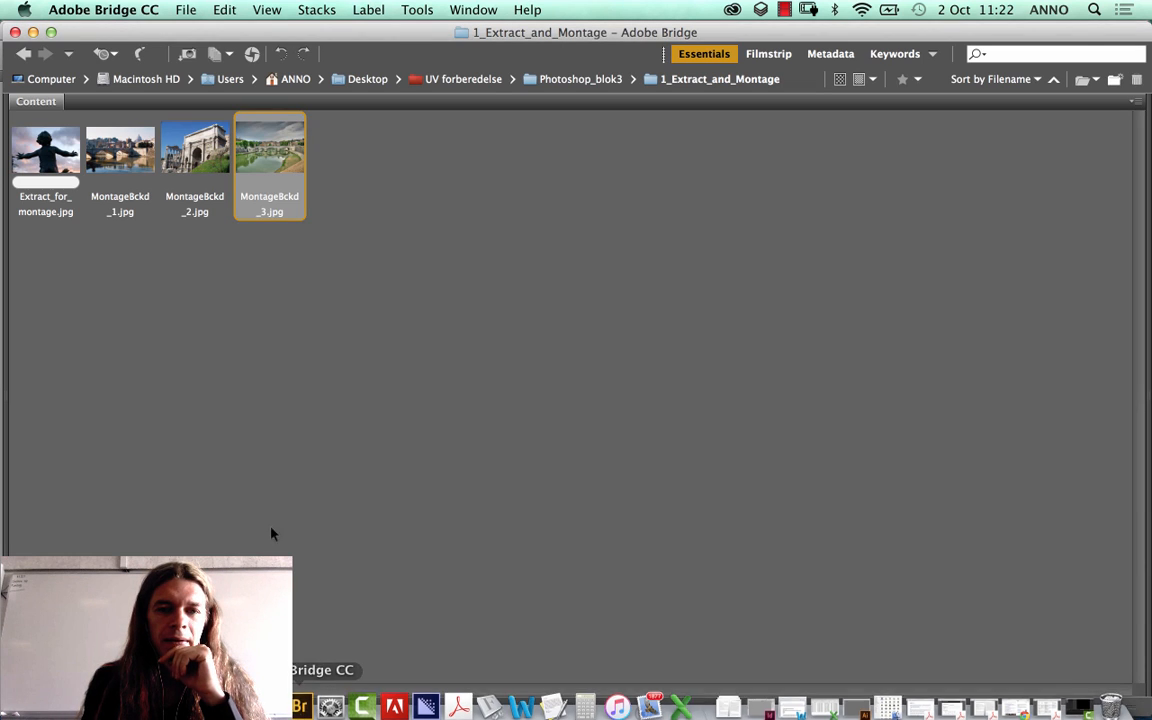
left_click(553, 84)
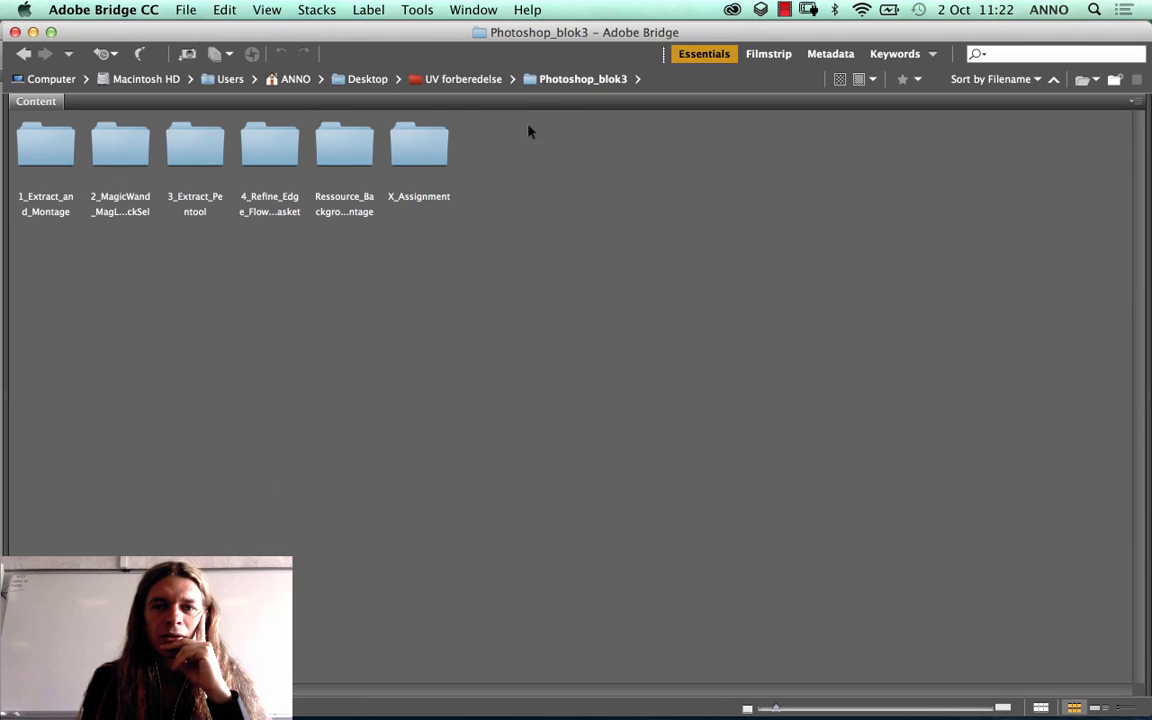
double_click(273, 147)
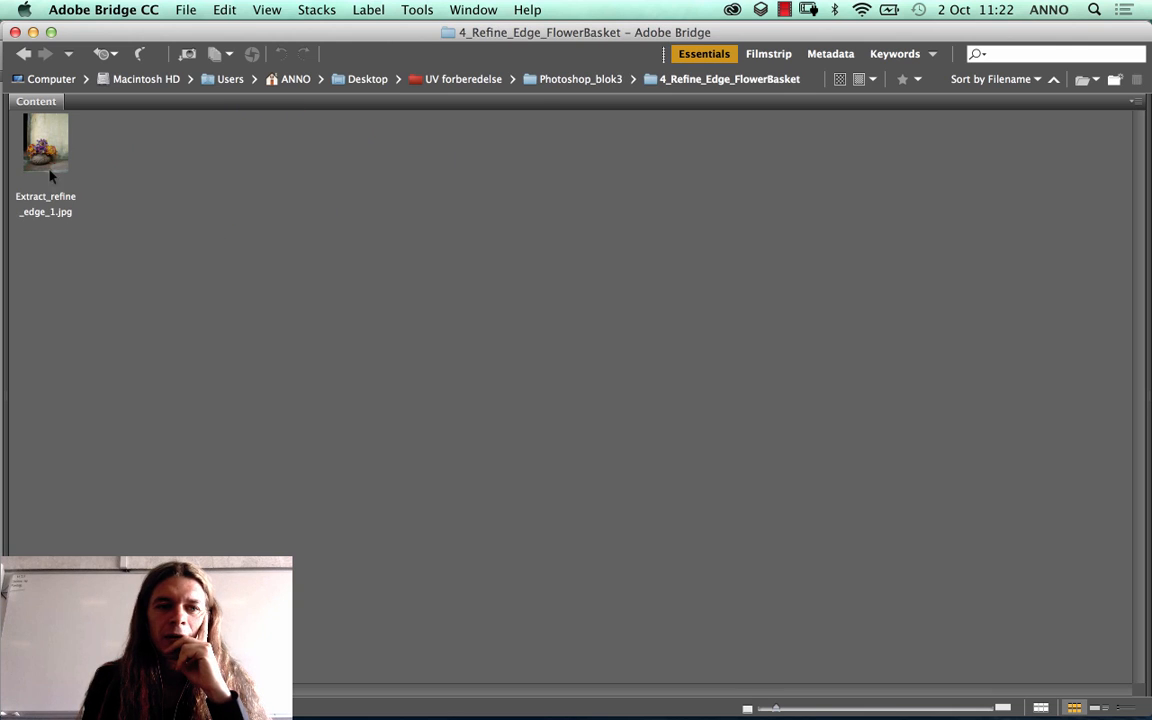
left_click(42, 128)
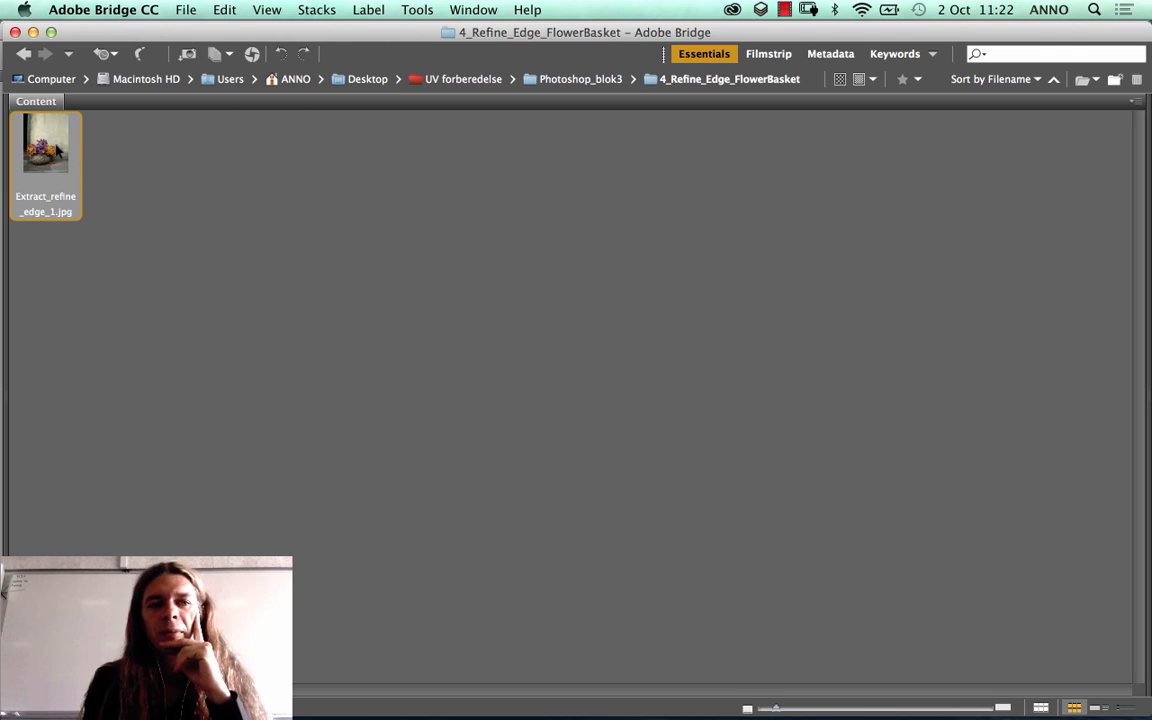
left_click_drag(30, 150, 362, 703)
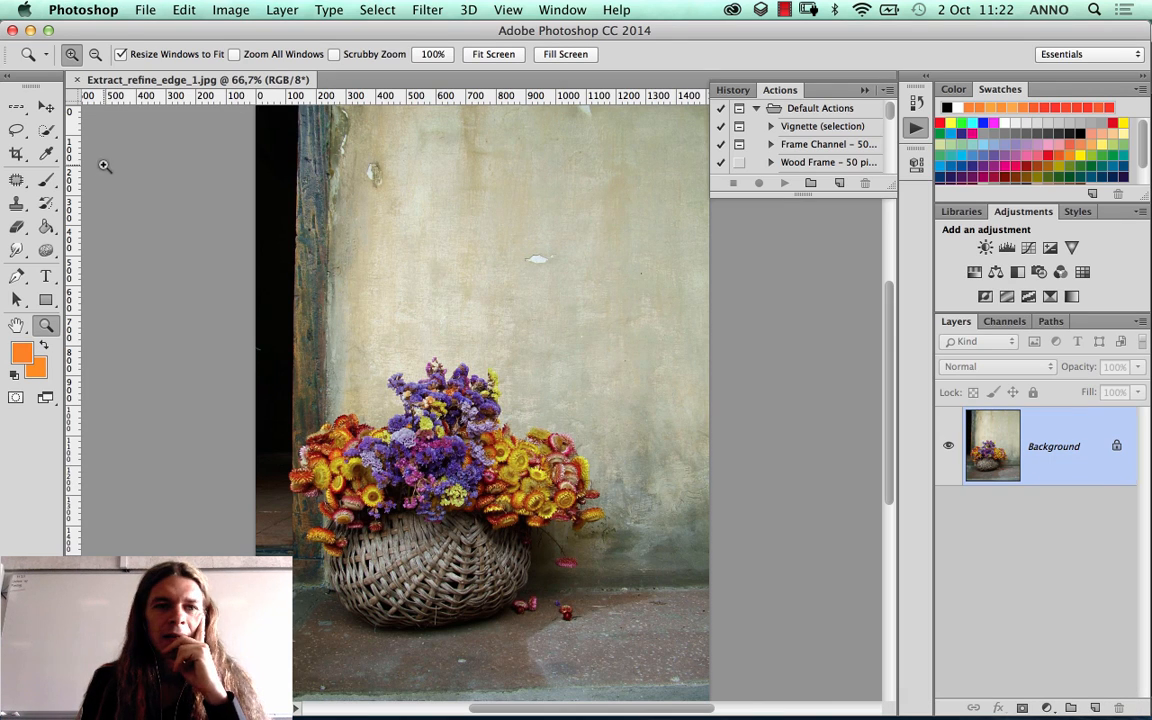
Step: Select the flowers and wicker basket, including the hanging pink flower, with the Quick Selection tool
left_click(45, 132)
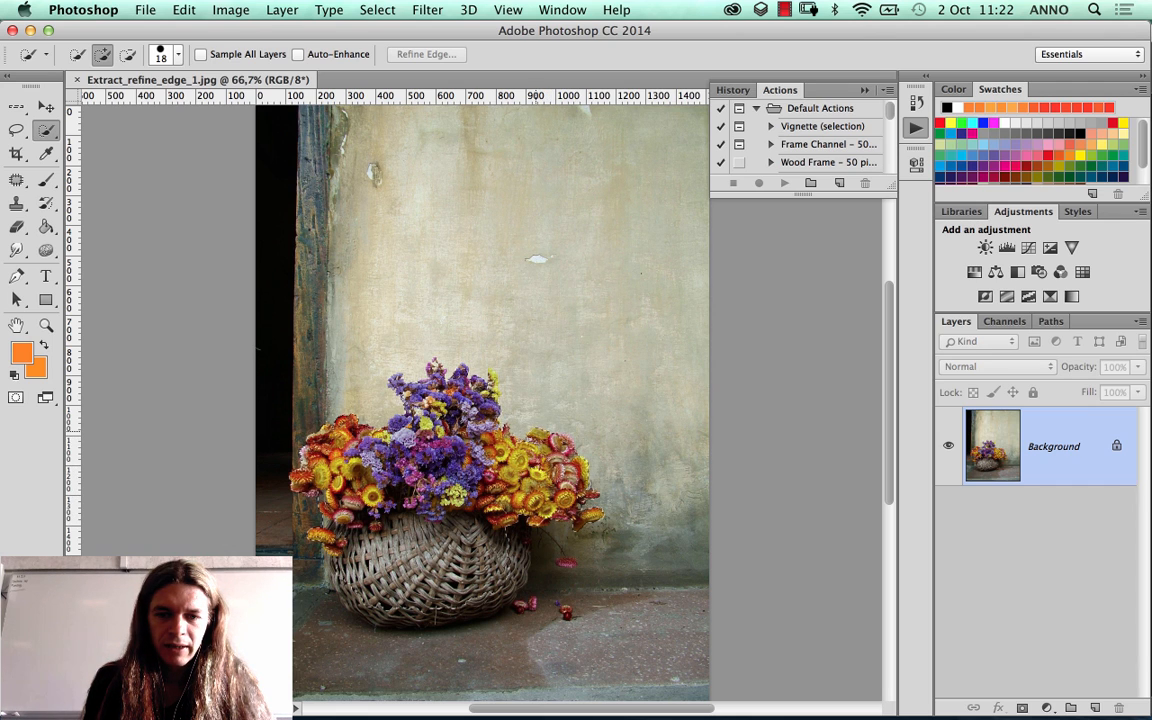
scroll(490, 385, "up", 2)
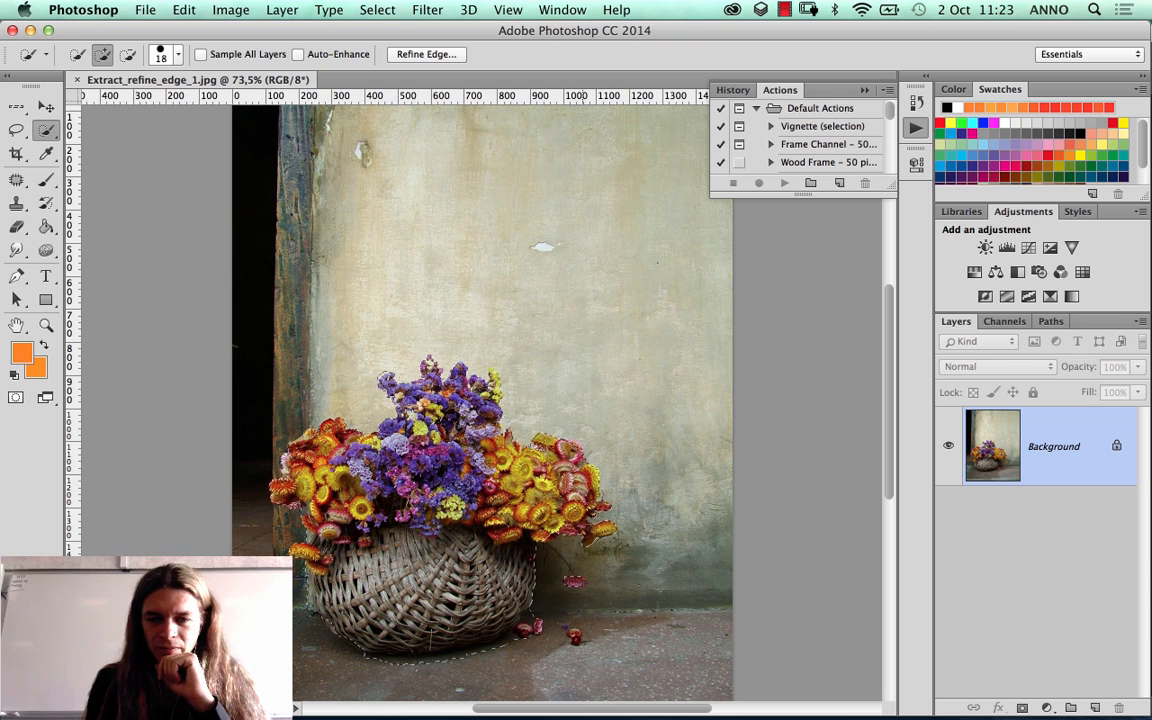
Step: Add the thin stem connecting the hanging pink flower to the bouquet to the selection with the Lasso tool
left_click(47, 325)
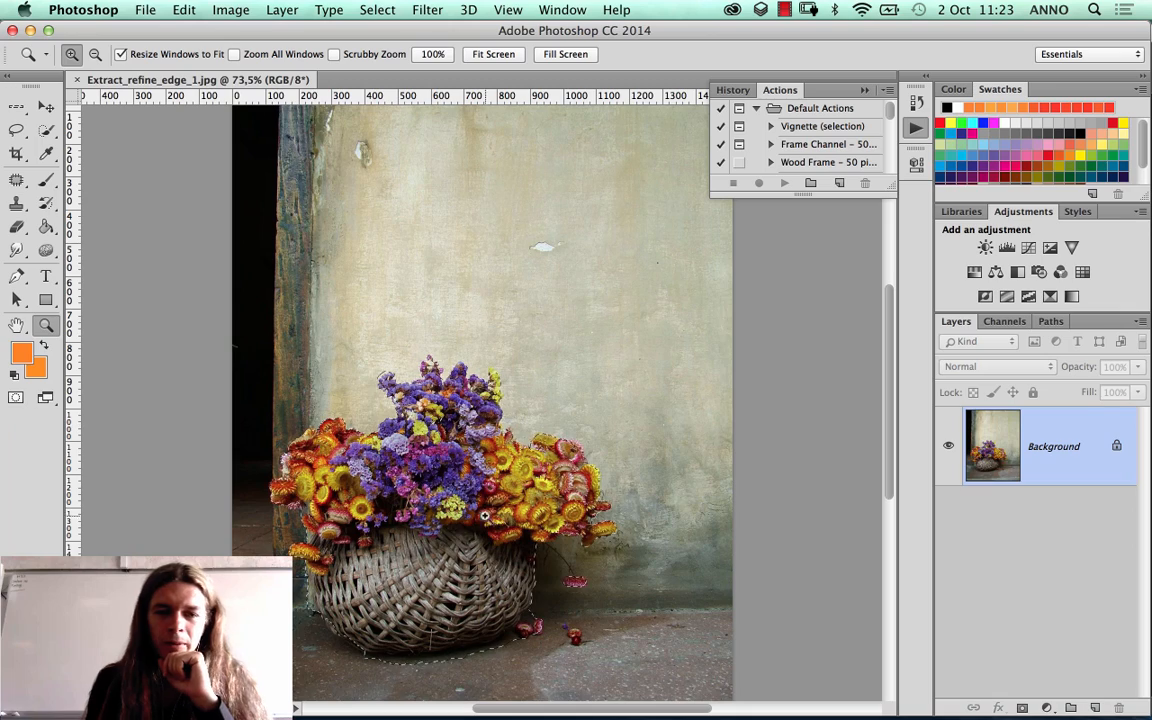
left_click_drag(497, 515, 614, 624)
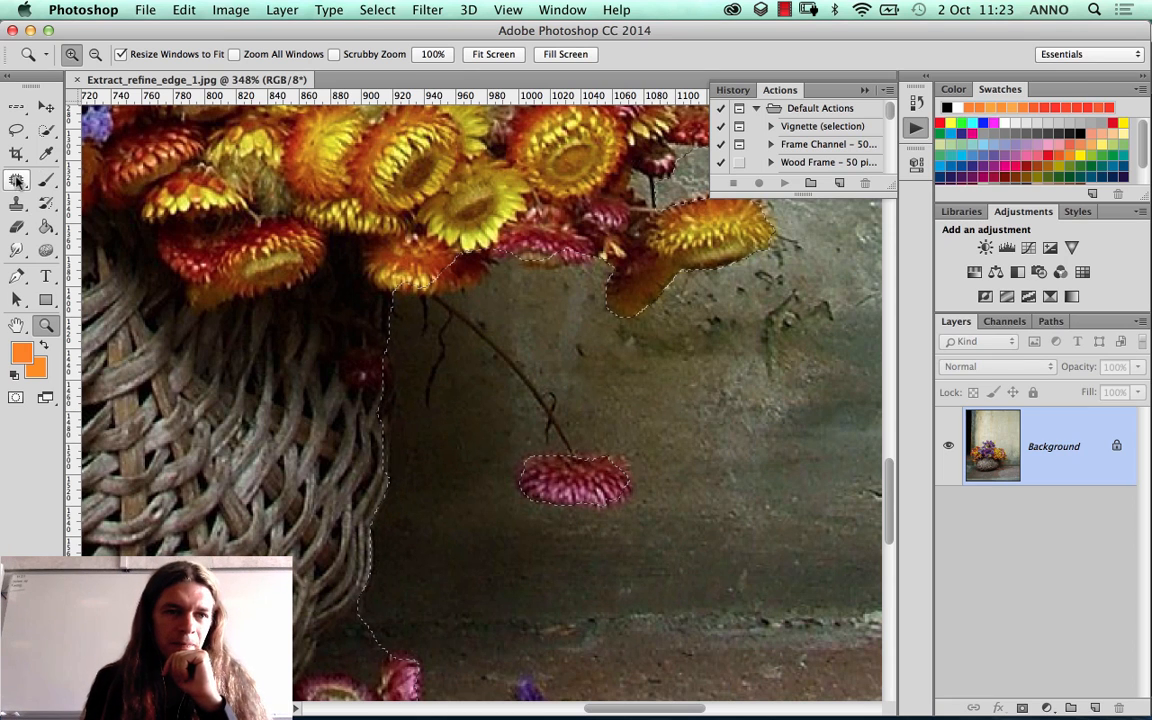
left_click(16, 131)
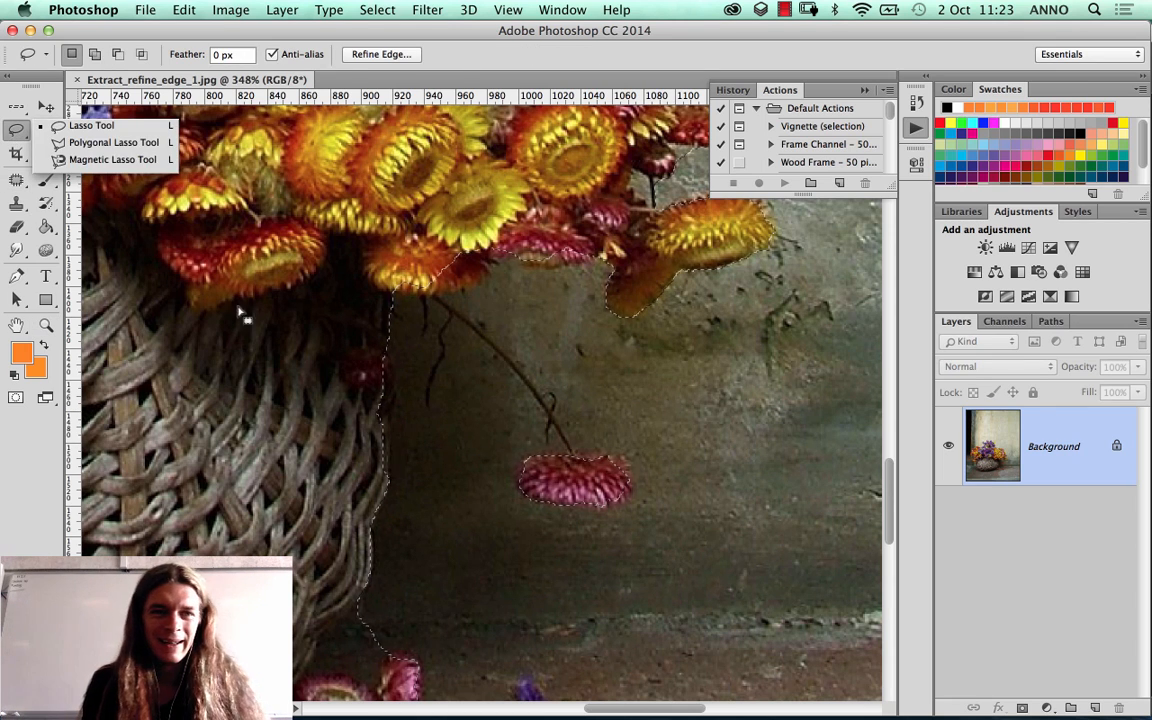
left_click(115, 116)
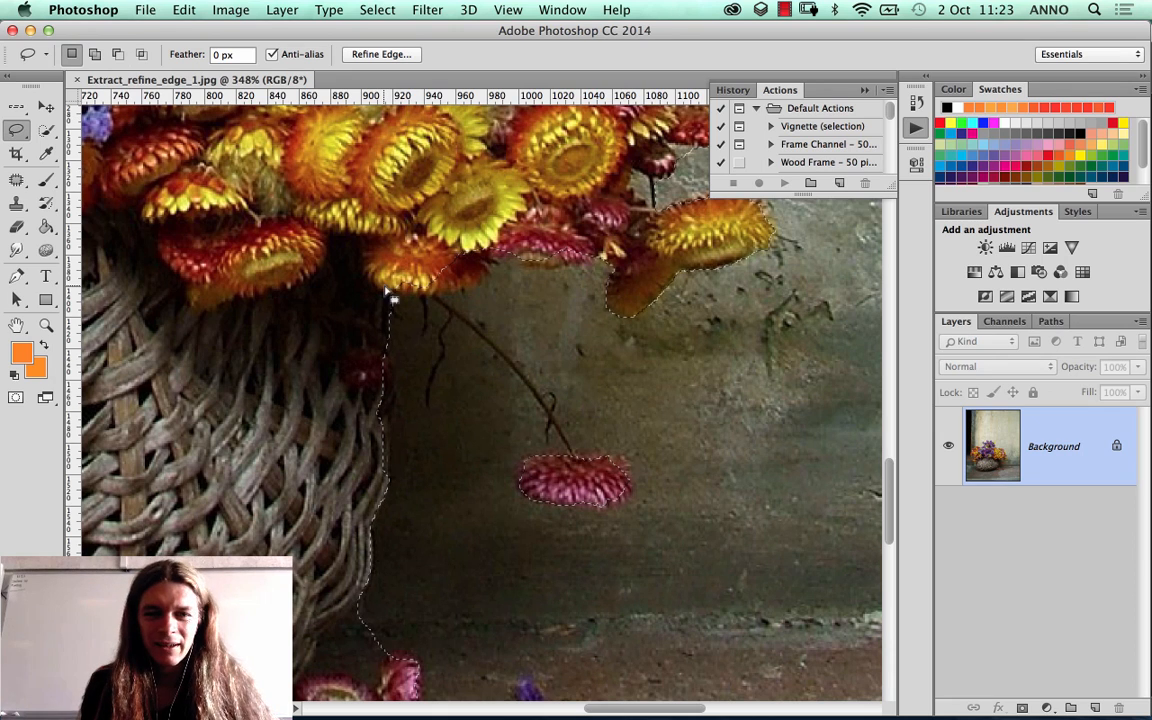
left_click_drag(403, 283, 542, 401)
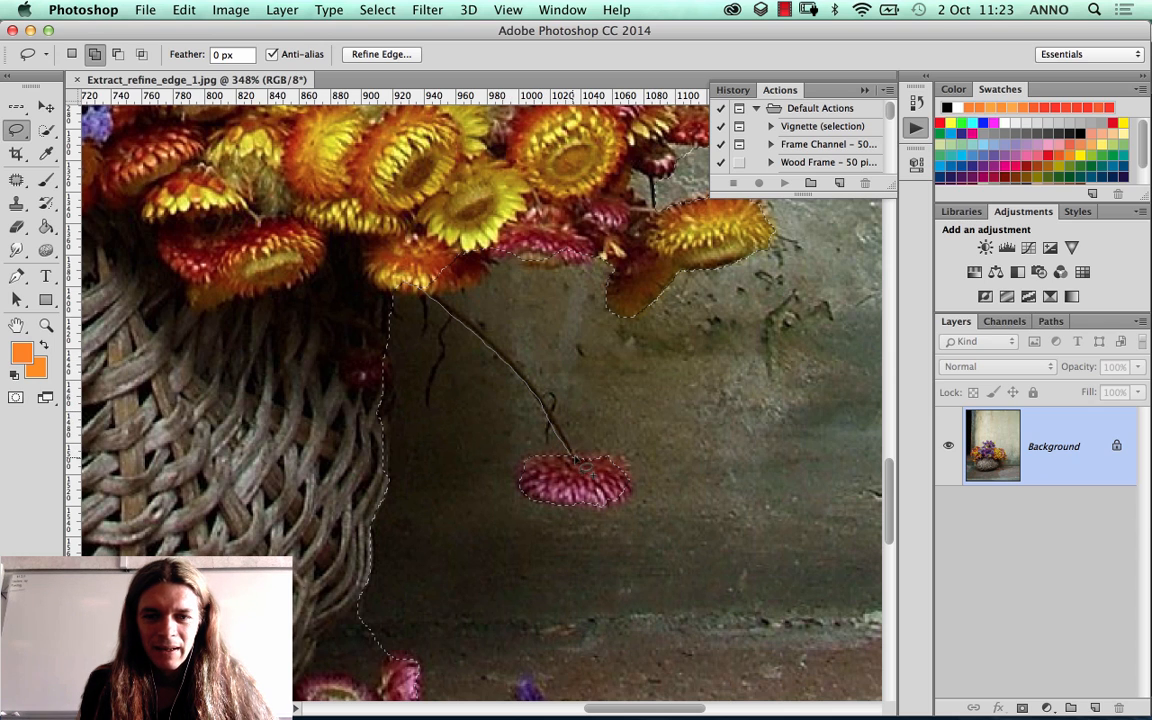
left_click_drag(553, 418, 521, 378)
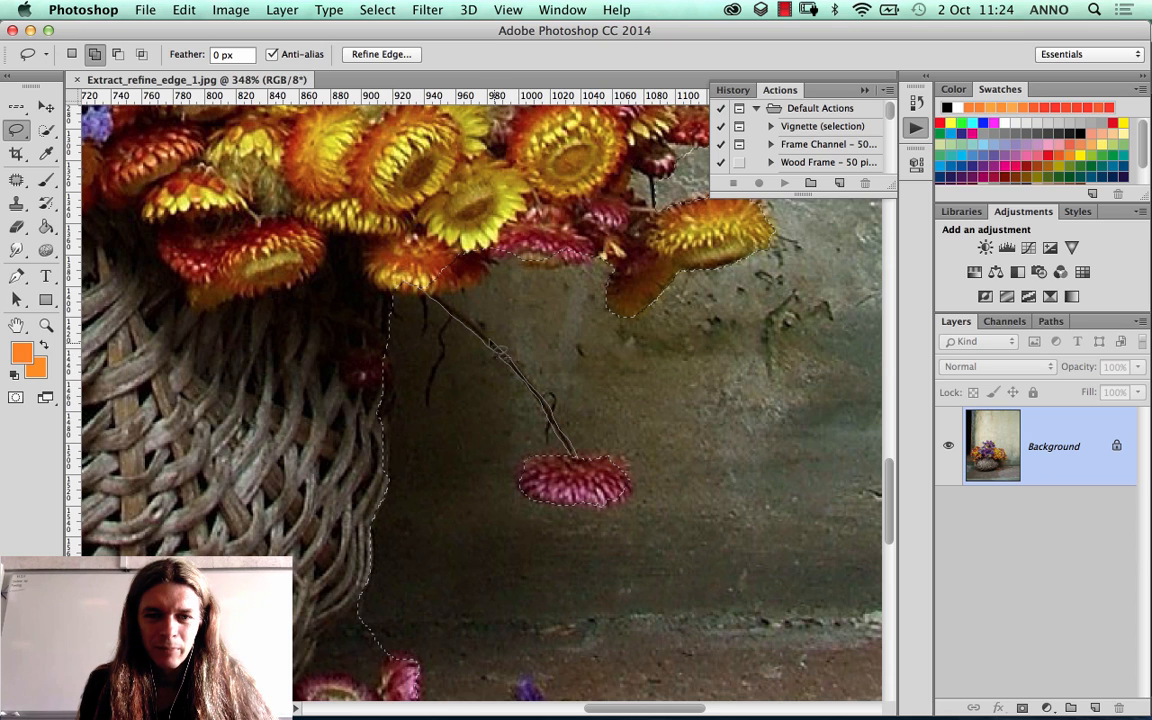
left_click_drag(445, 305, 370, 250)
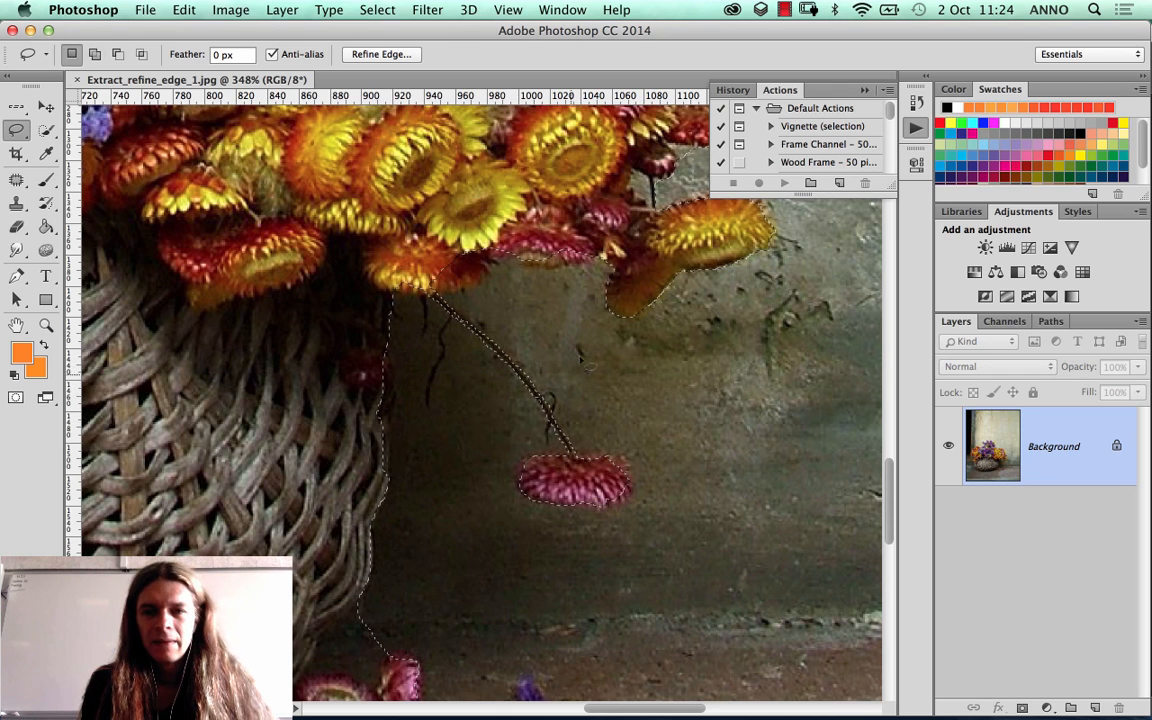
Step: Correct the selection along the bouquet's right side, adding the small dark stem and subtracting background beside the upper yellow flower
scroll(500, 300, "up", 5)
scroll(500, 300, "right", 5)
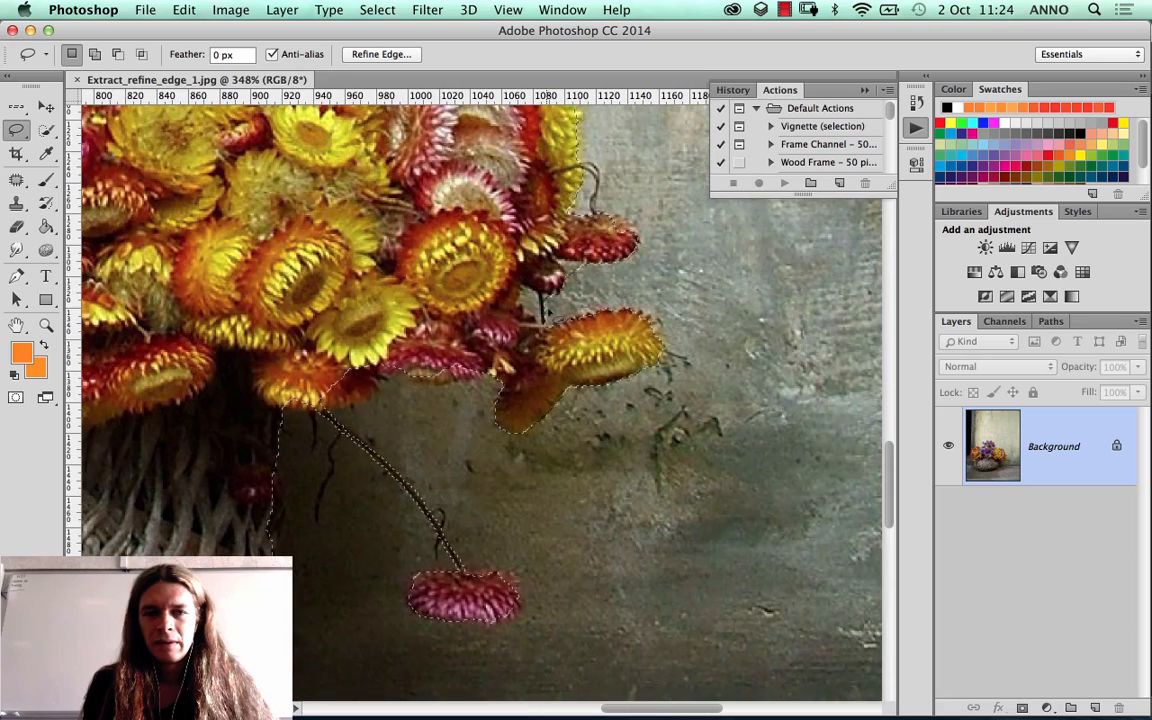
scroll(515, 315, "up", 2)
scroll(515, 315, "right", 1)
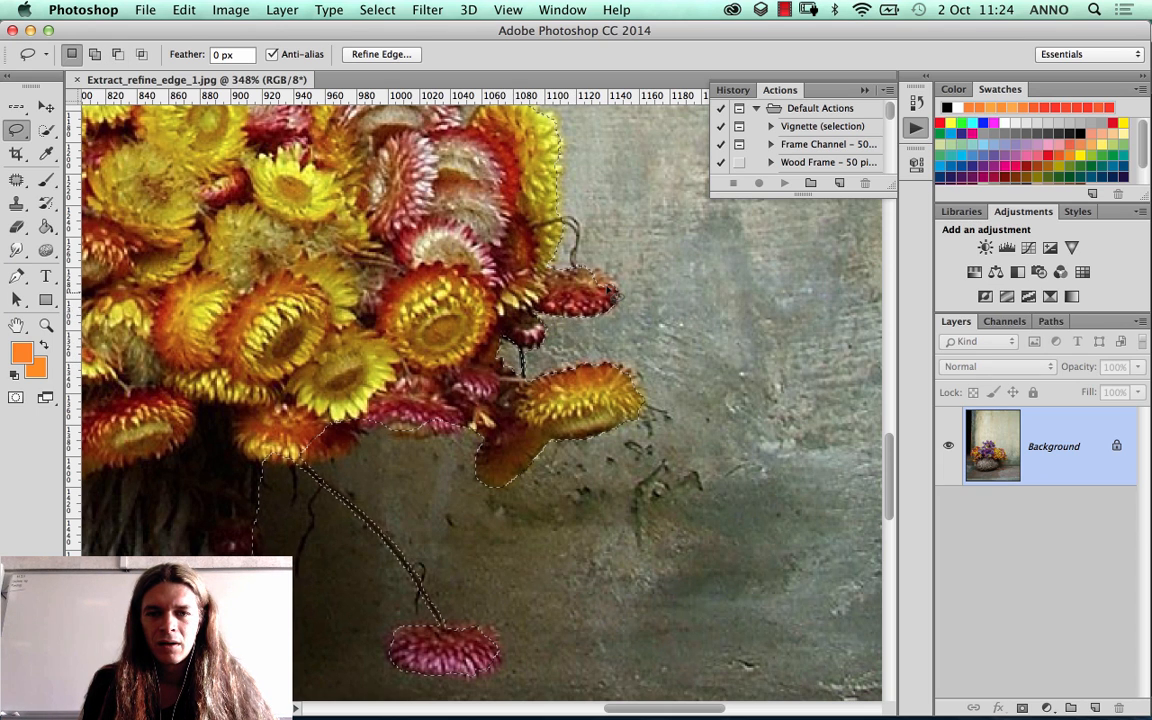
left_click_drag(553, 208, 595, 320)
left_click_drag(545, 193, 613, 288)
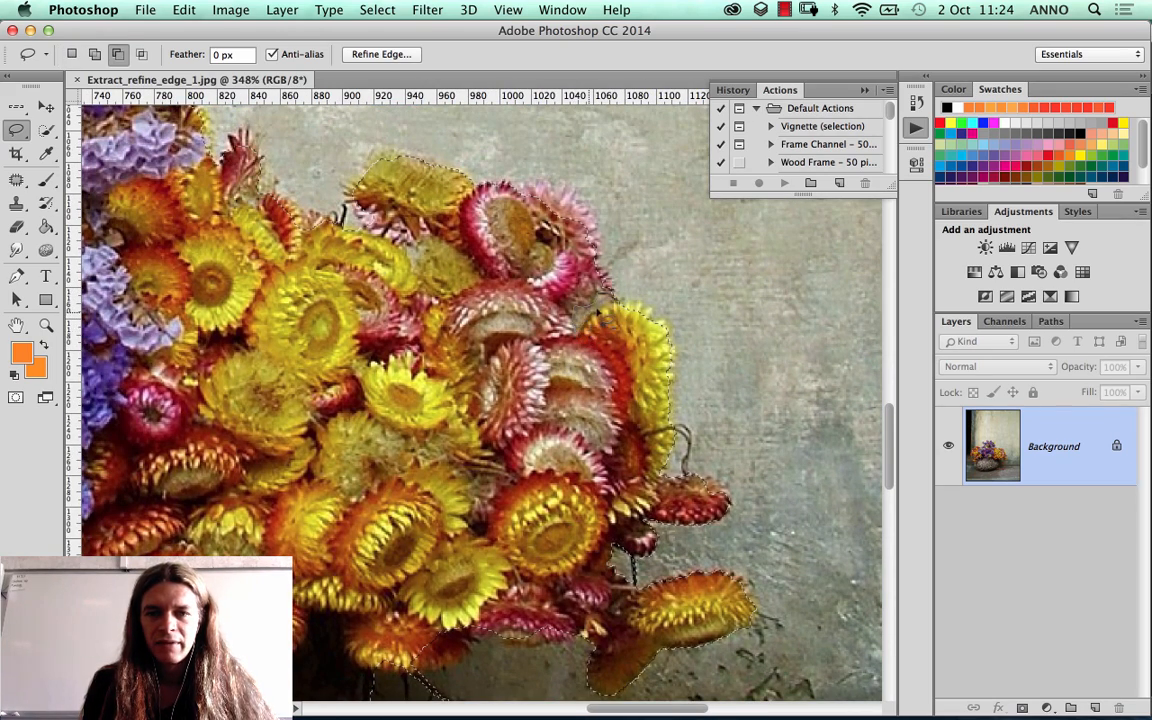
left_click_drag(617, 304, 613, 294)
Step: Touch up the selection outline around the purple and yellow flowers at the top of the bouquet
left_click_drag(345, 245, 507, 330)
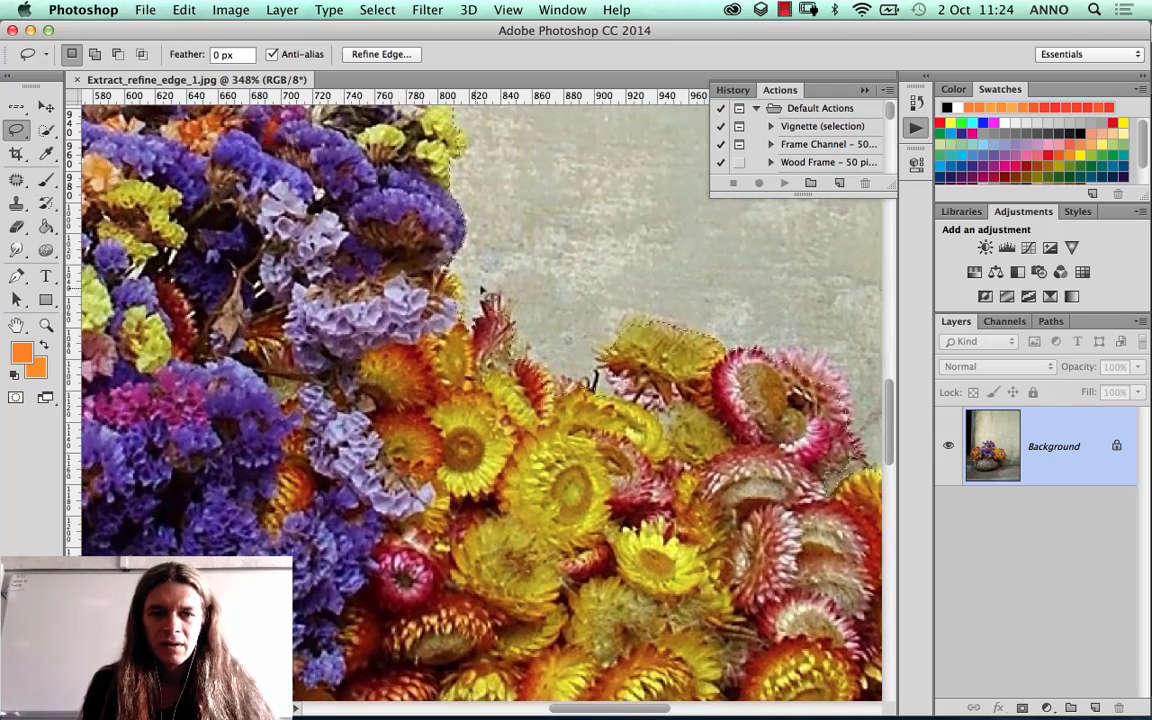
left_click_drag(403, 240, 480, 375)
key("shift")
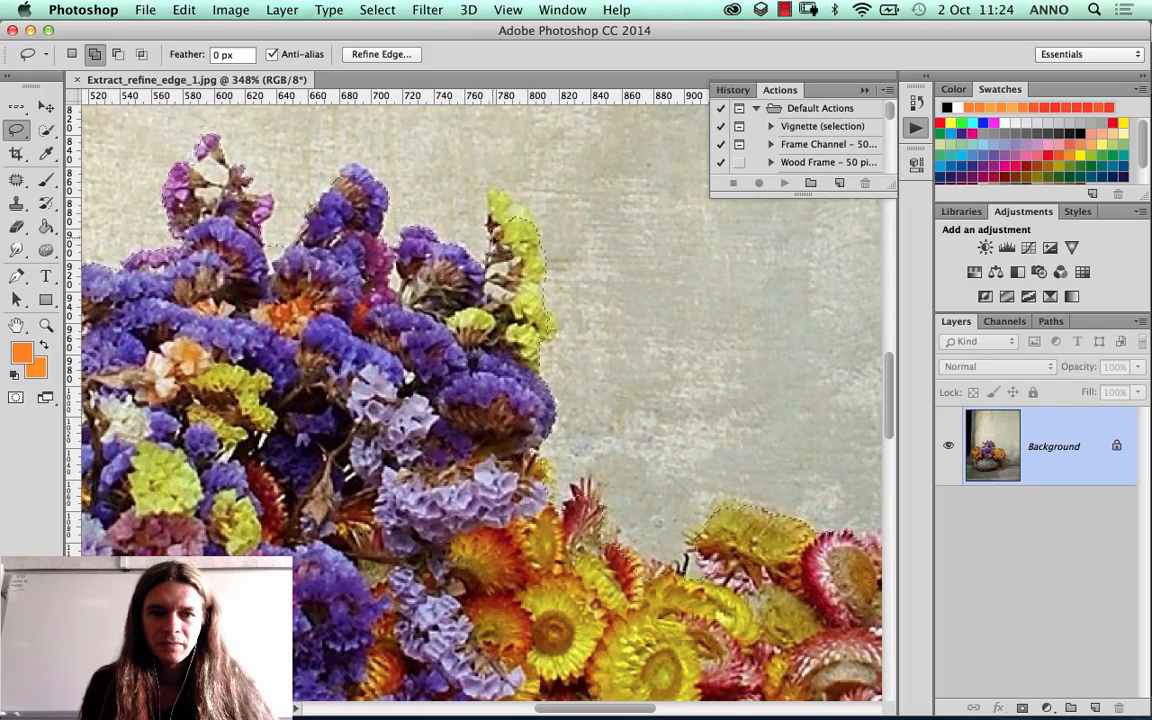
left_click_drag(118, 358, 262, 405)
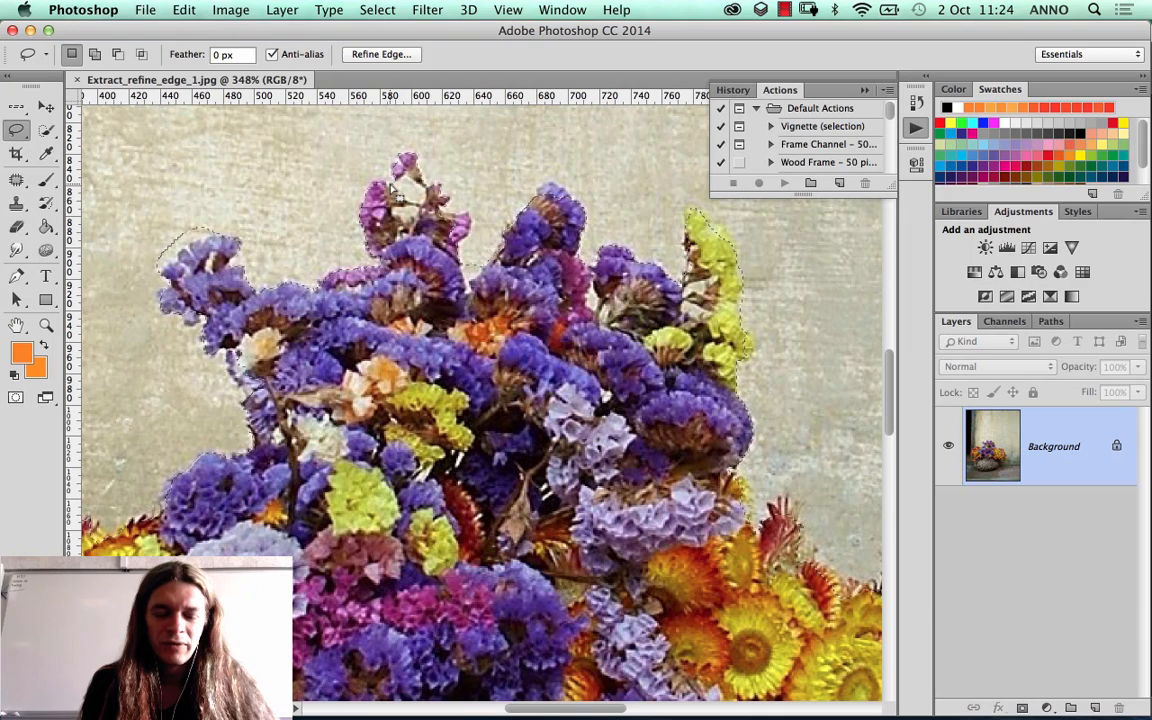
key("alt")
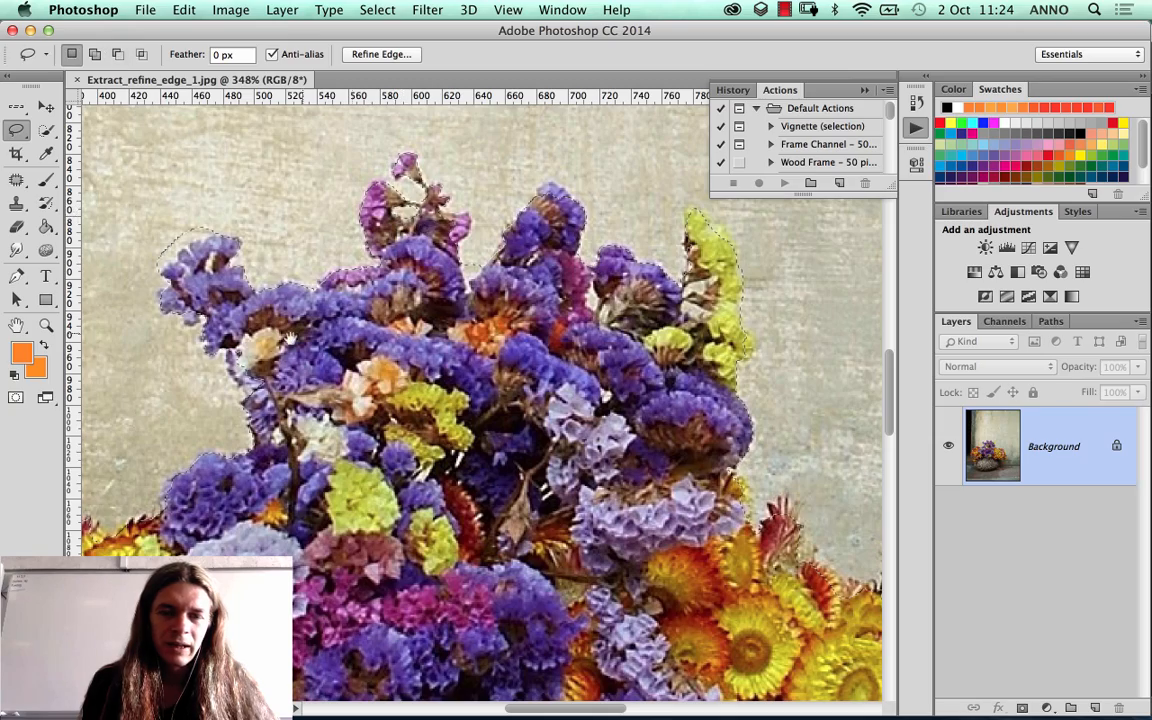
Step: Correct the selection around the orange and pink flowers on the bouquet's left side, subtracting the wooden door frame between them
left_click_drag(213, 521, 439, 403)
left_click_drag(328, 380, 662, 214)
left_click_drag(388, 445, 478, 278)
key("shift")
left_click_drag(379, 400, 380, 417)
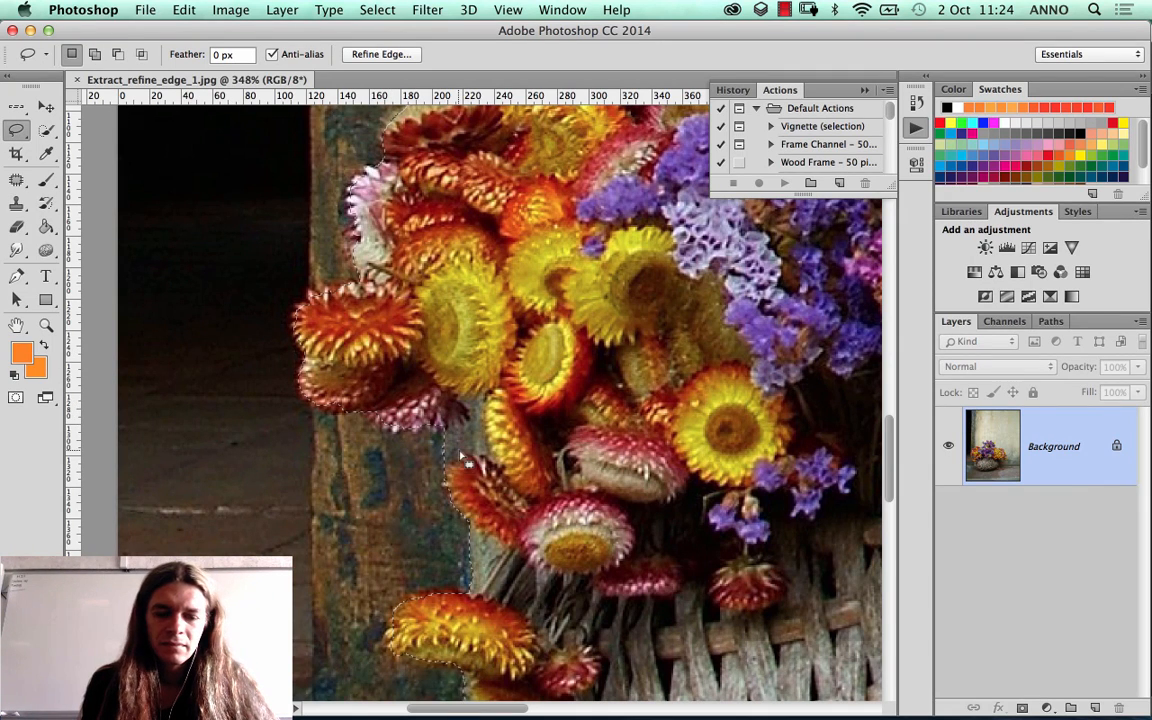
key("alt")
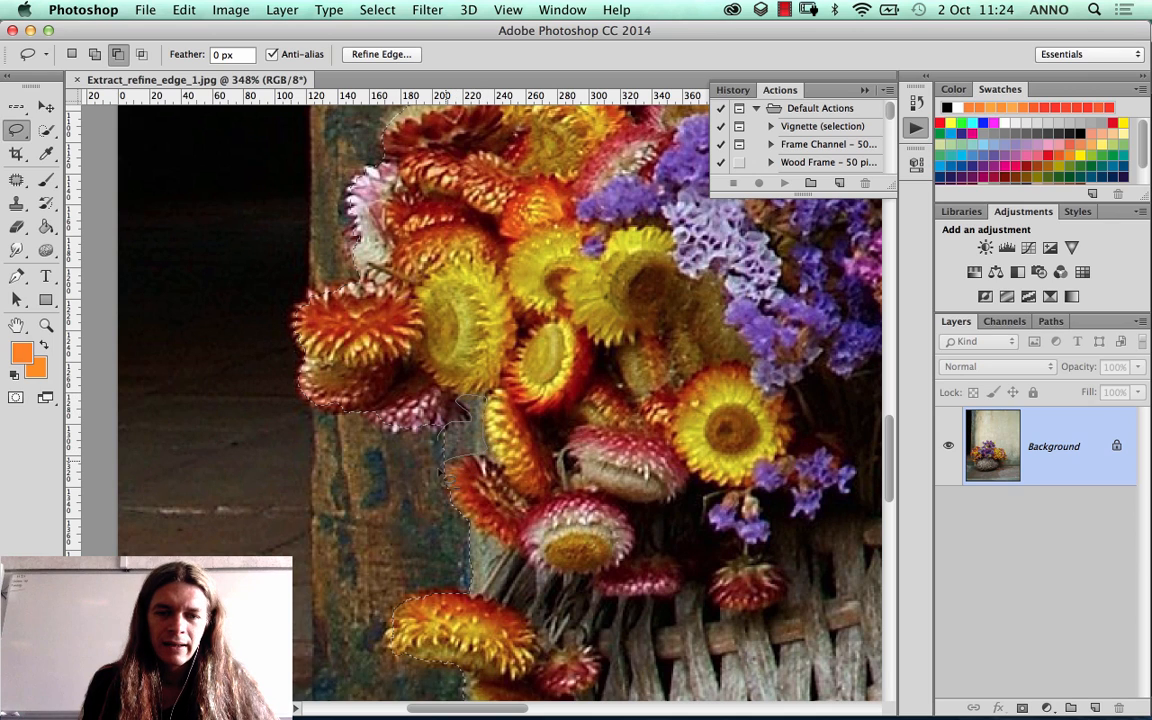
left_click_drag(443, 464, 391, 422)
Step: Subtract the strip of wall along the basket's left edge, below the hanging orange flowers, from the selection
left_click_drag(483, 431, 441, 306)
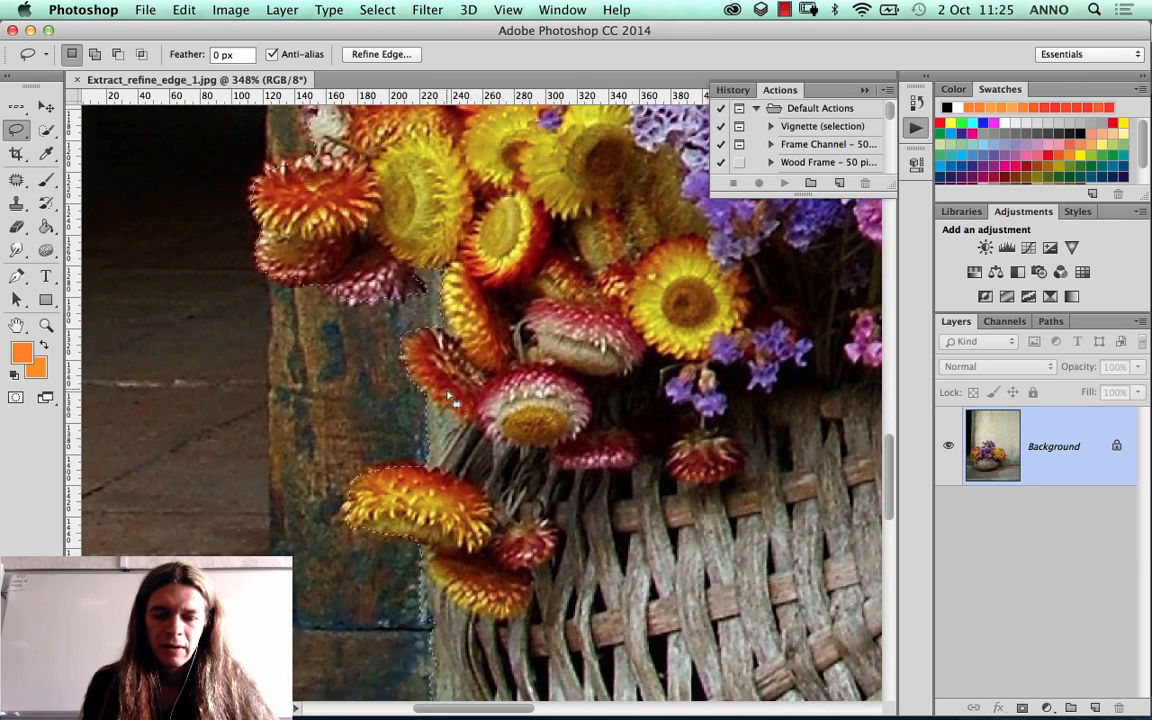
scroll(449, 398, "down", 5)
key("alt")
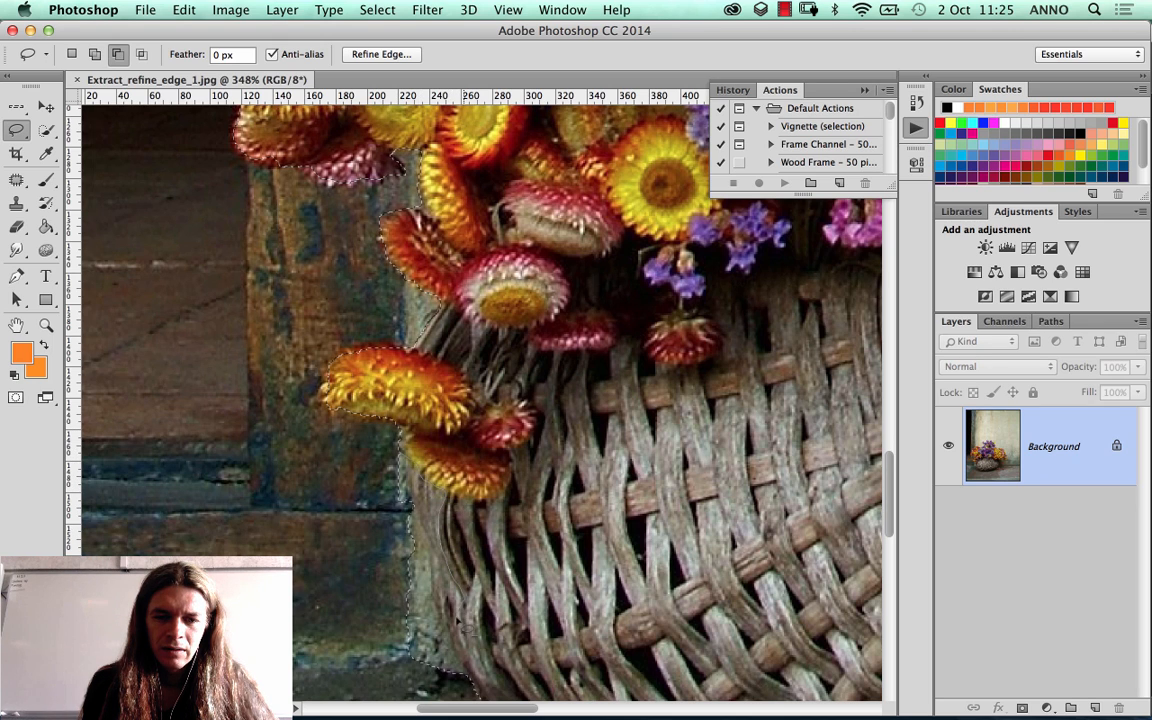
left_click_drag(362, 507, 398, 470)
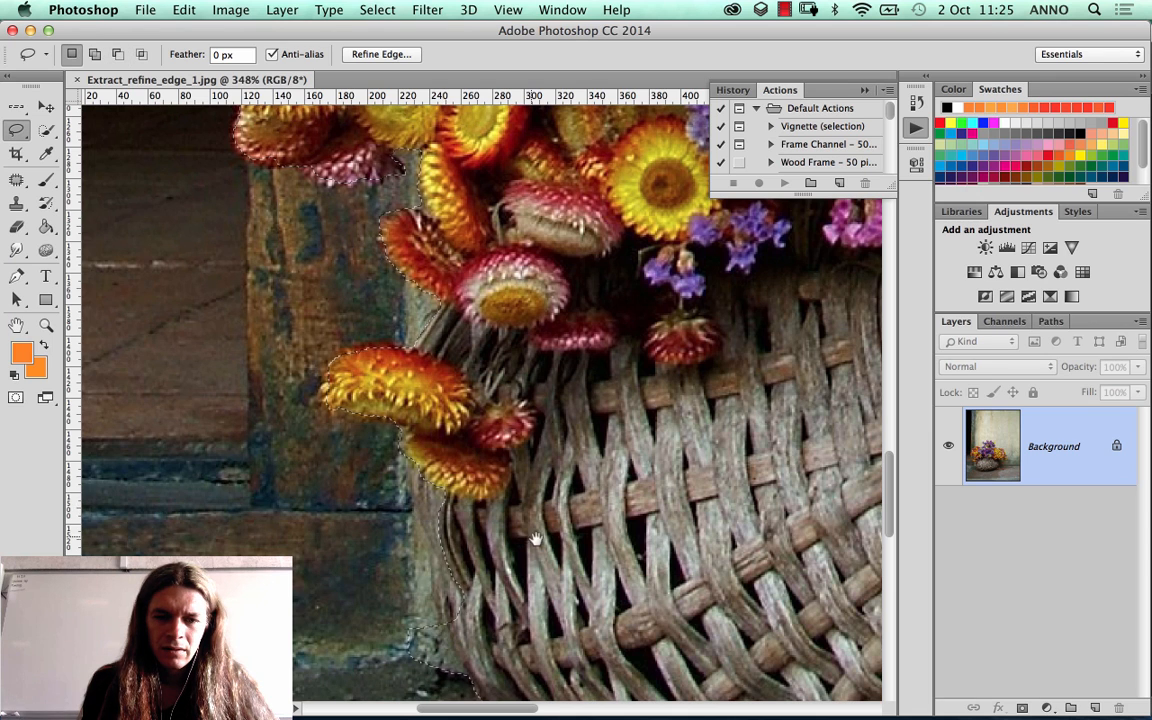
mouse_move(524, 555)
left_mouse_down()
mouse_move(504, 525)
mouse_move(484, 428)
left_mouse_up()
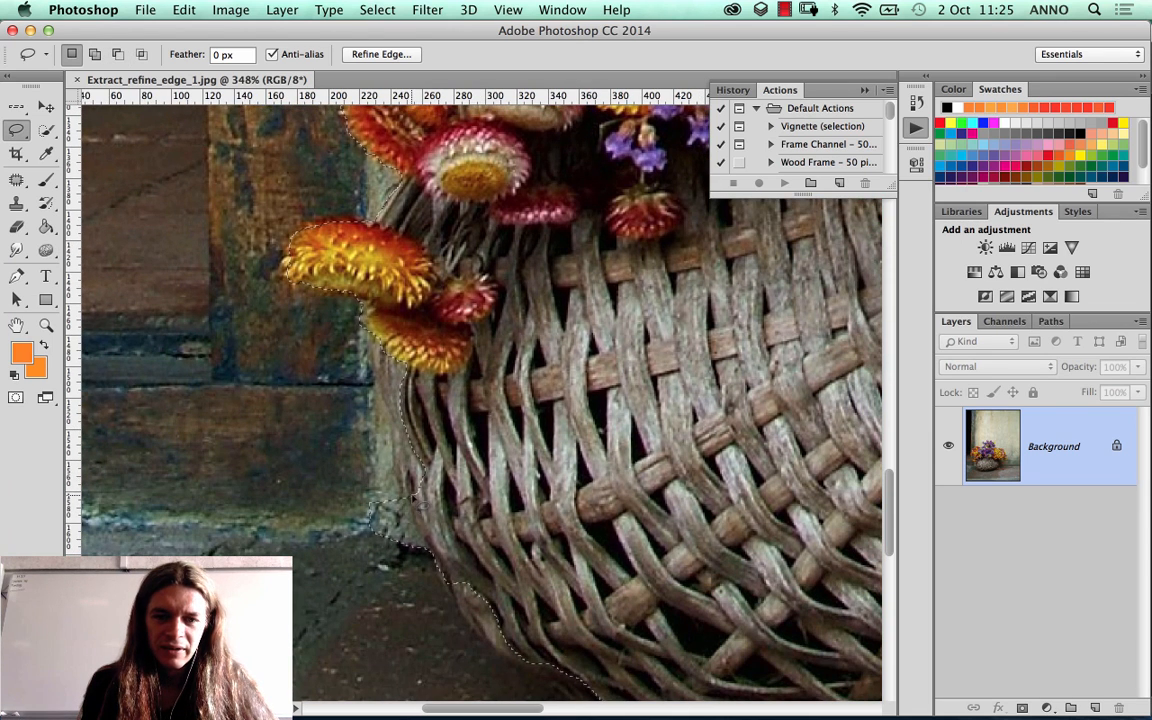
key("alt")
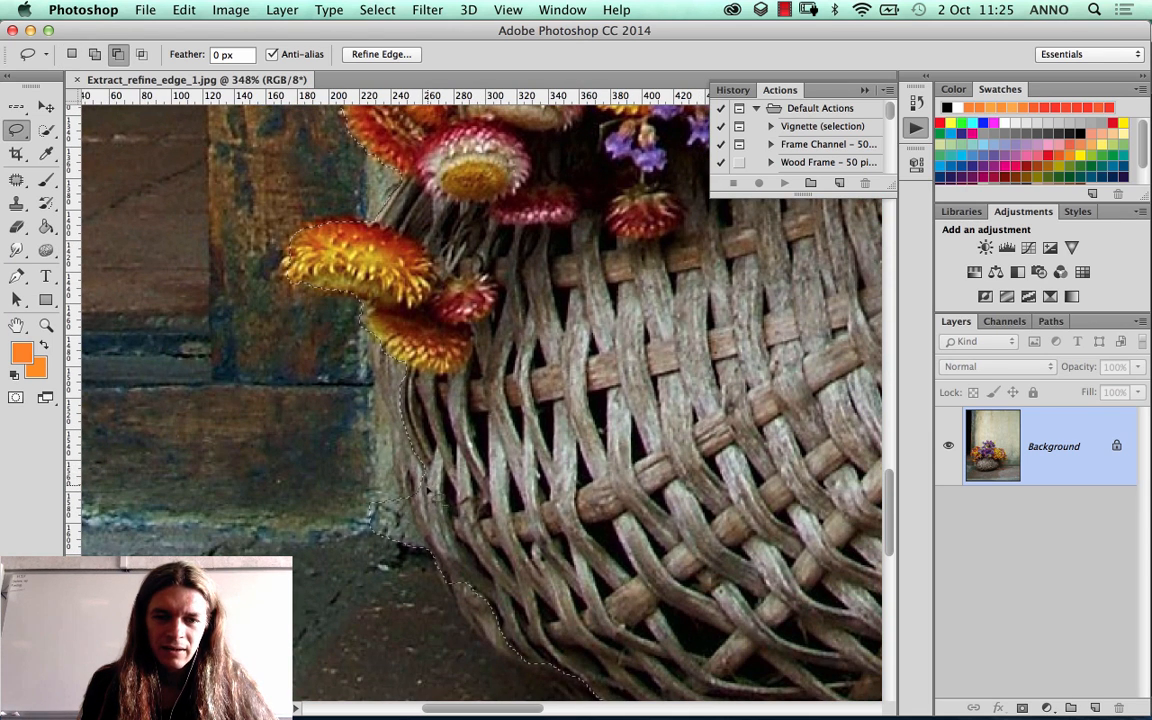
left_click_drag(376, 467, 424, 482)
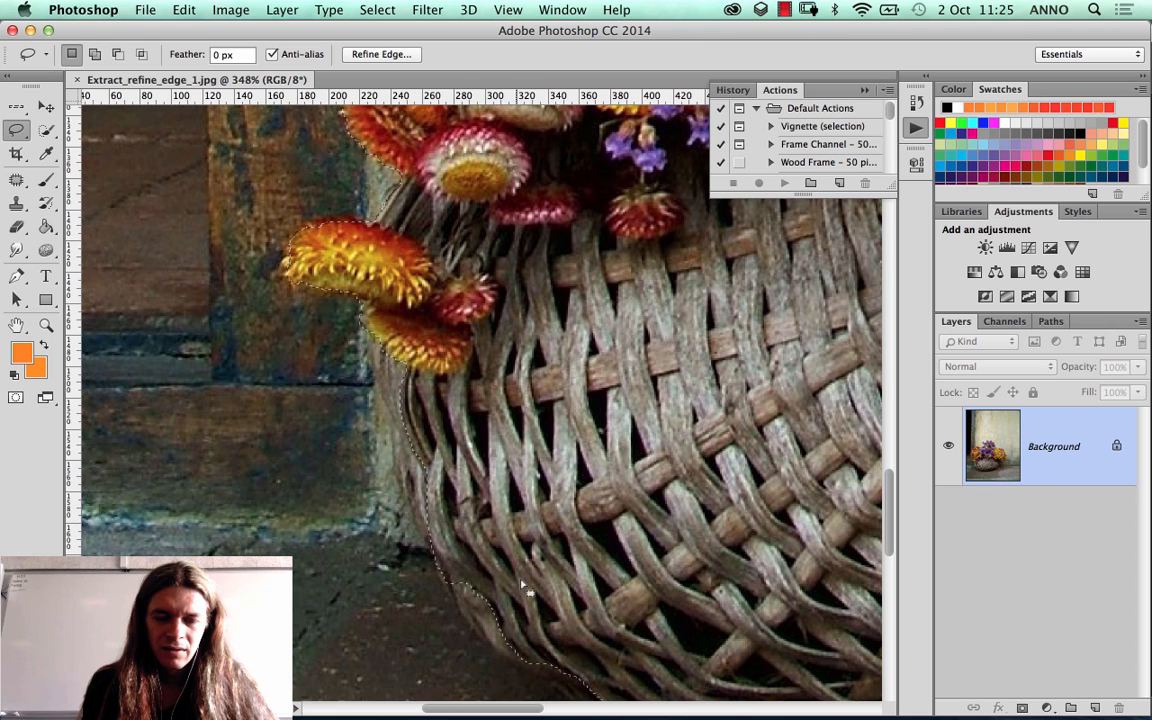
Step: Add the missed wickerwork along the basket's lower-left edge to the selection
left_click_drag(527, 589, 407, 459)
key("shift")
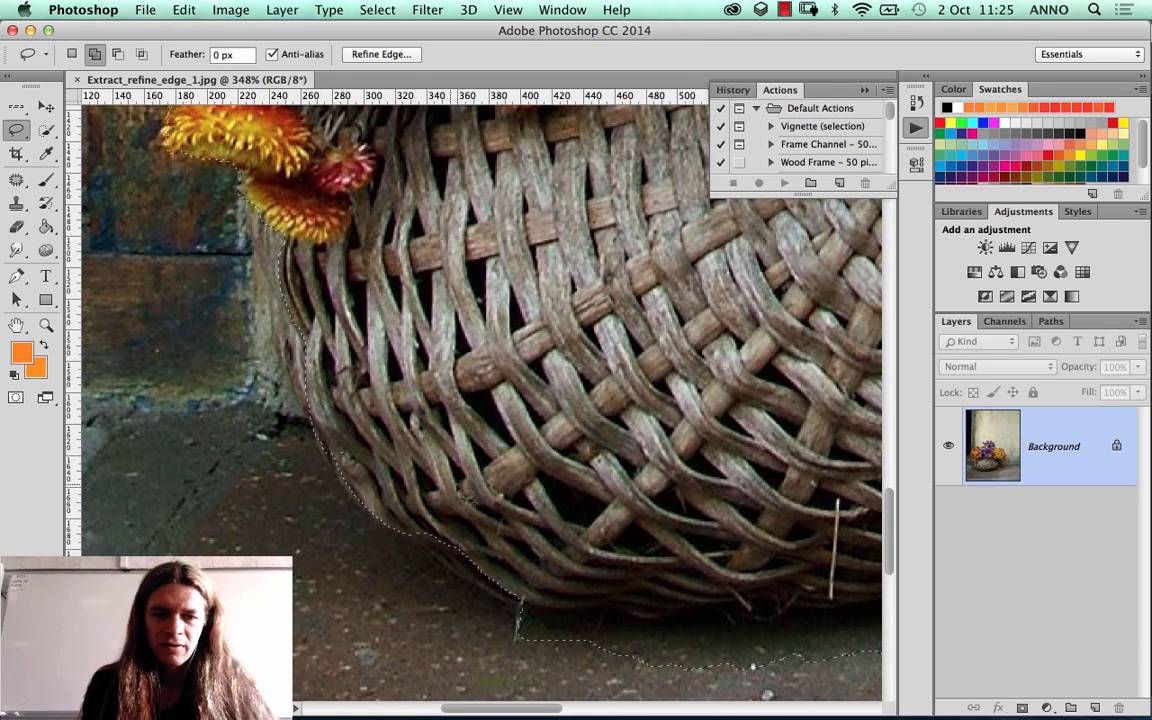
left_click_drag(424, 547, 362, 442)
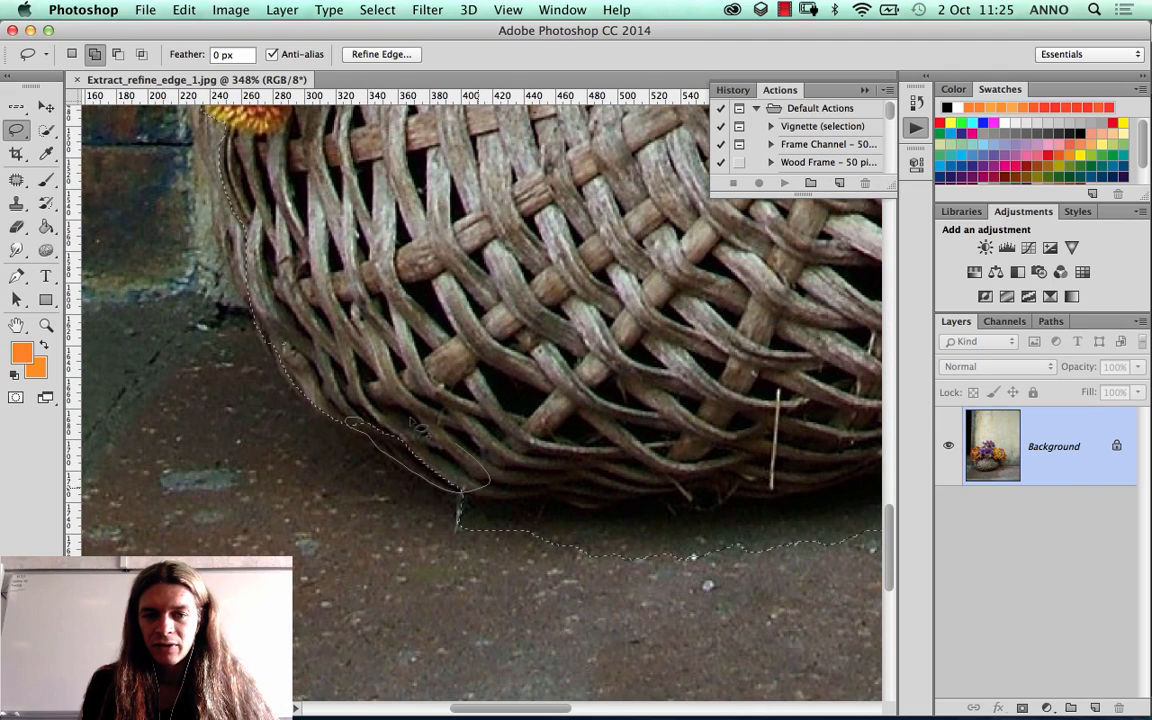
left_click_drag(576, 471, 391, 368)
Step: Subtract the shadowed floor beneath the basket from the selection, following the bottom of the wickerwork
key("alt")
left_click_drag(250, 385, 538, 405)
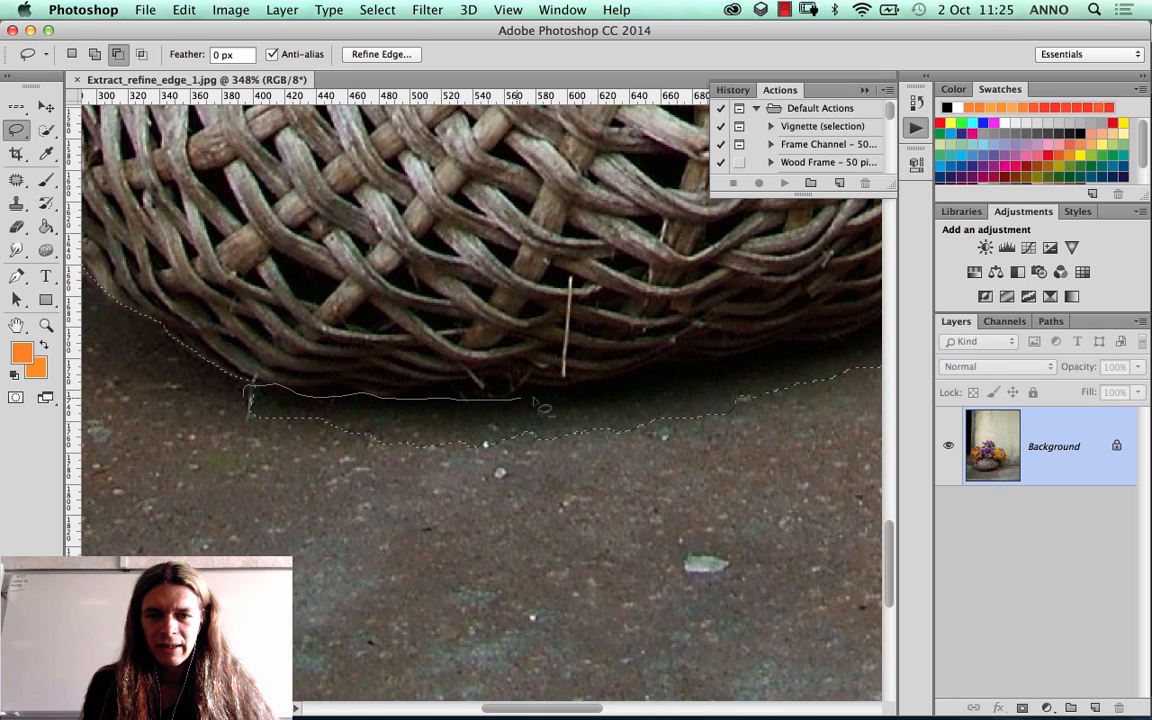
mouse_move(762, 388)
left_mouse_down()
mouse_move(860, 420)
mouse_move(600, 440)
mouse_move(300, 418)
left_mouse_up()
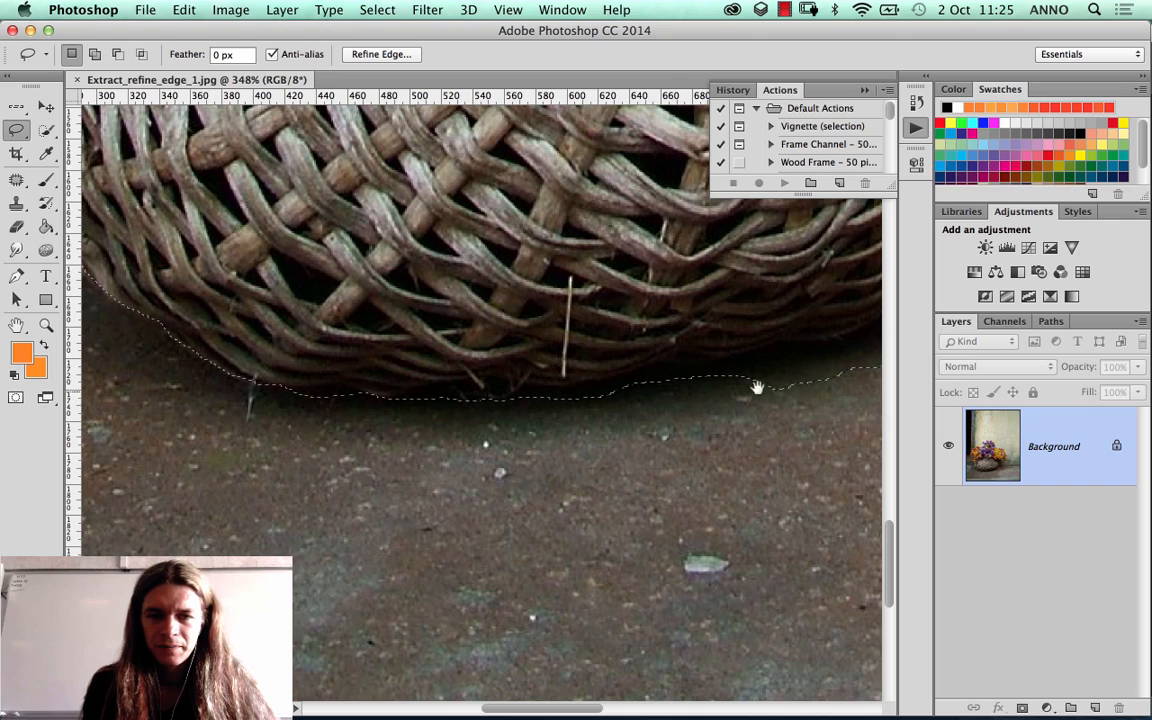
left_click_drag(756, 386, 293, 443)
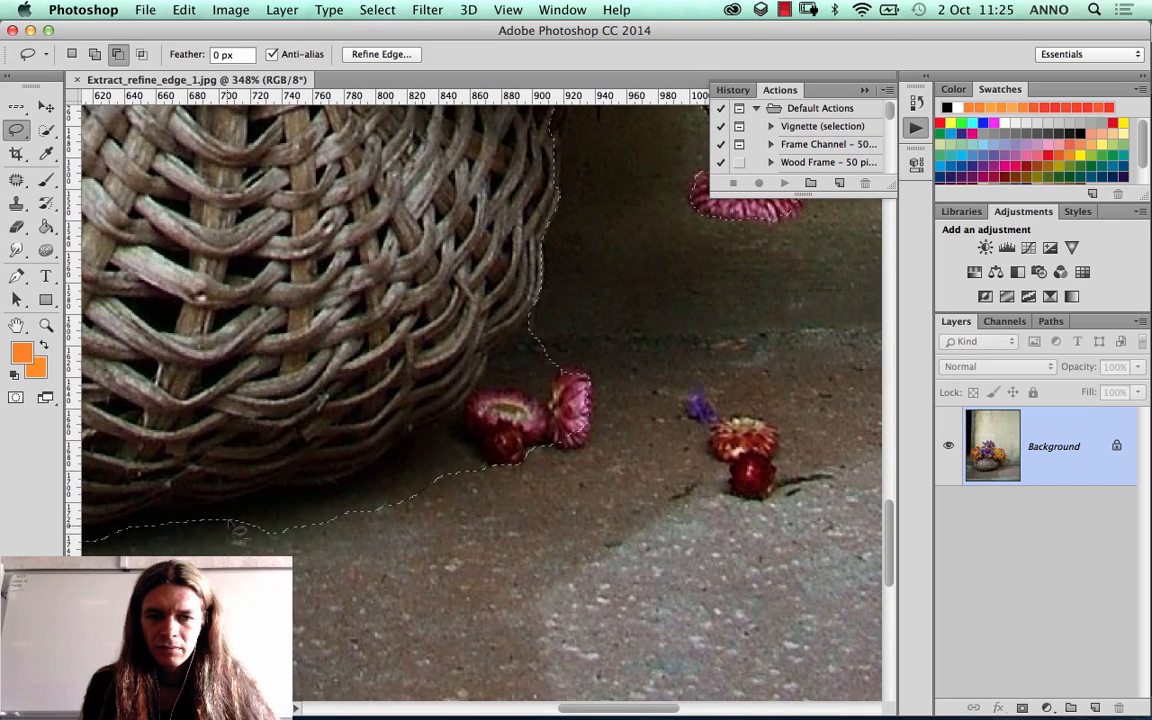
Step: Subtract the fallen pink flowers and the floor beside the basket's lower-right edge from the selection
left_click_drag(228, 520, 318, 510)
left_click_drag(440, 443, 483, 396)
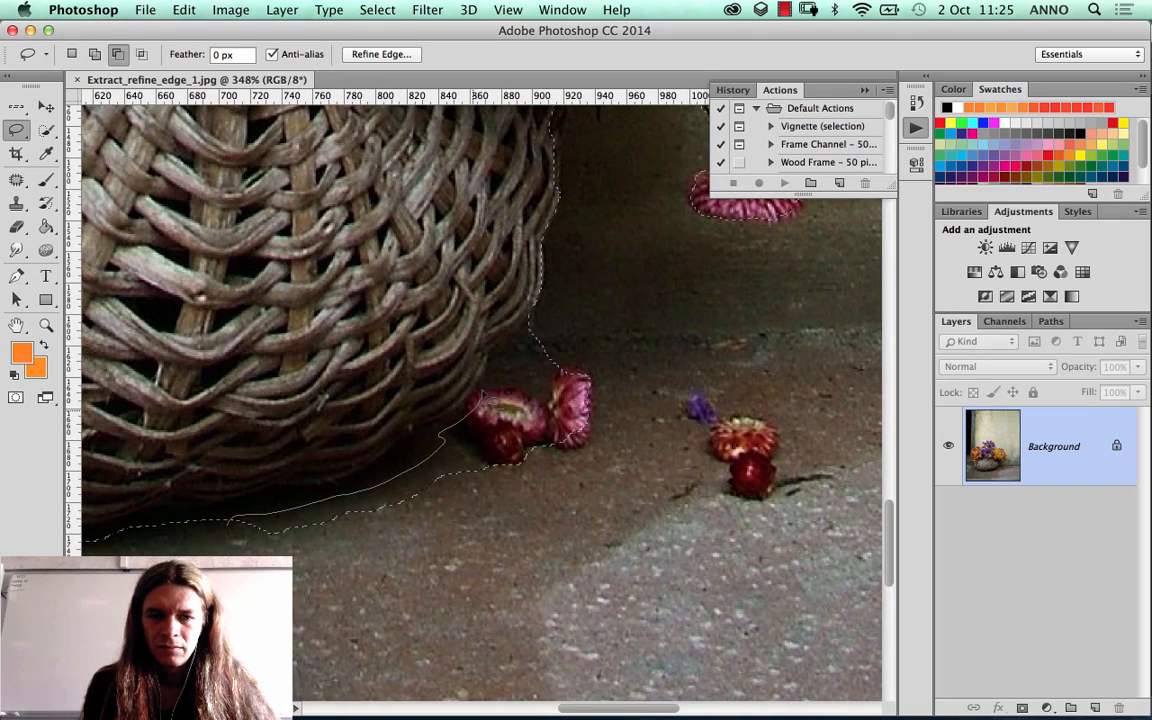
mouse_move(492, 352)
left_mouse_down()
mouse_move(490, 292)
mouse_move(578, 338)
left_mouse_up()
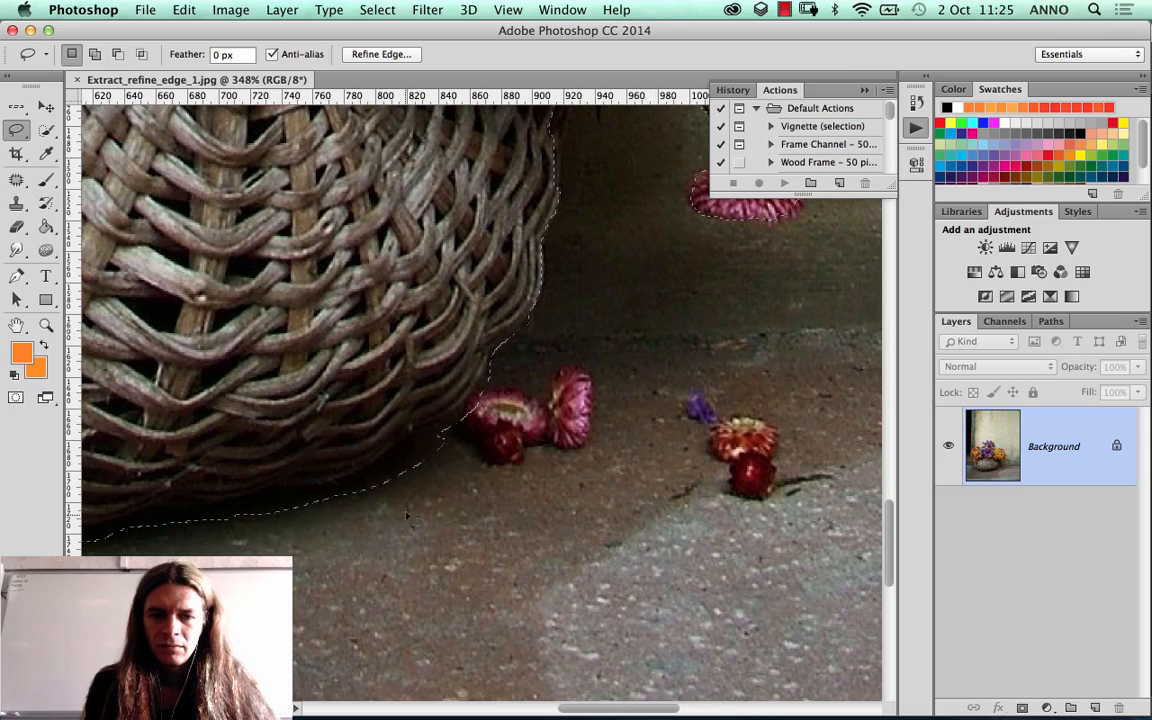
Step: Review the corrected selection on the bouquet's right side and locate the Refine Edge command
scroll(565, 271, "up", 15)
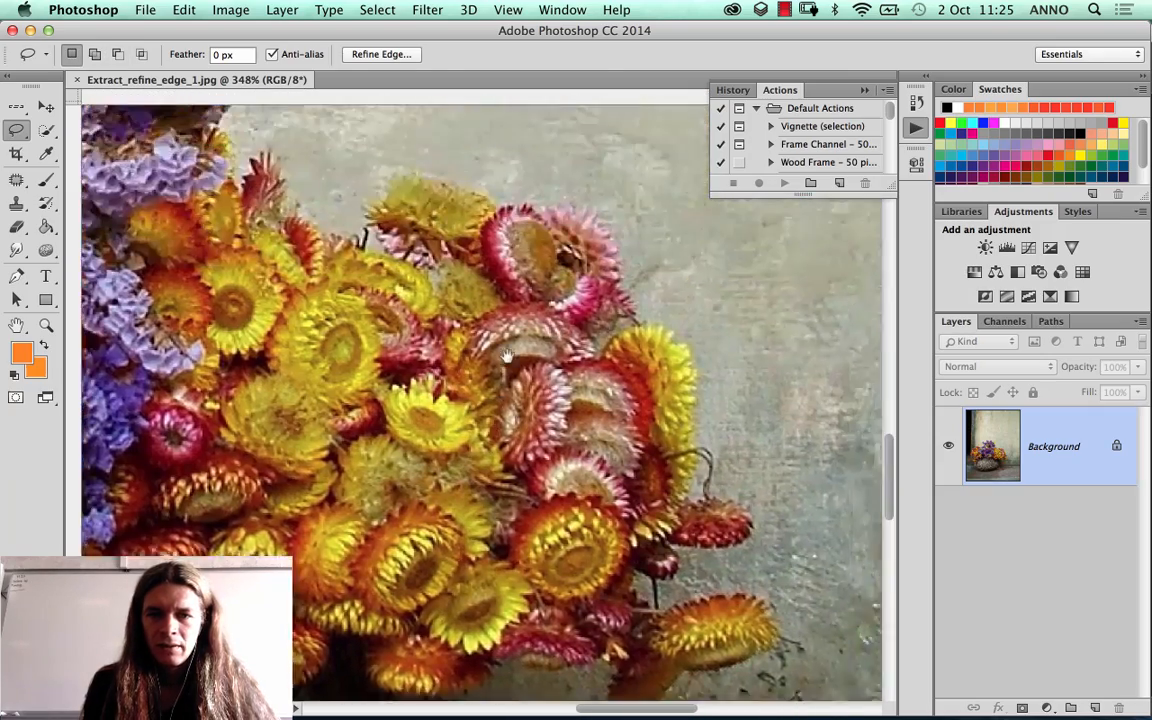
left_click_drag(507, 356, 538, 405)
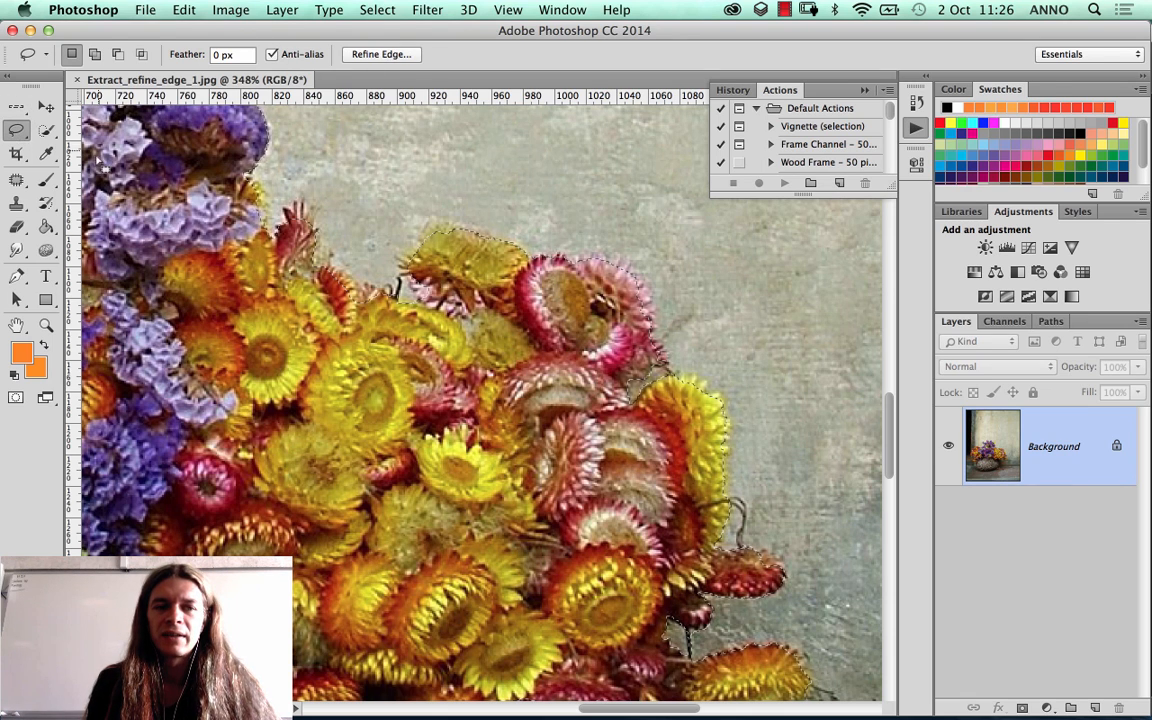
left_click(46, 133)
left_click(16, 130)
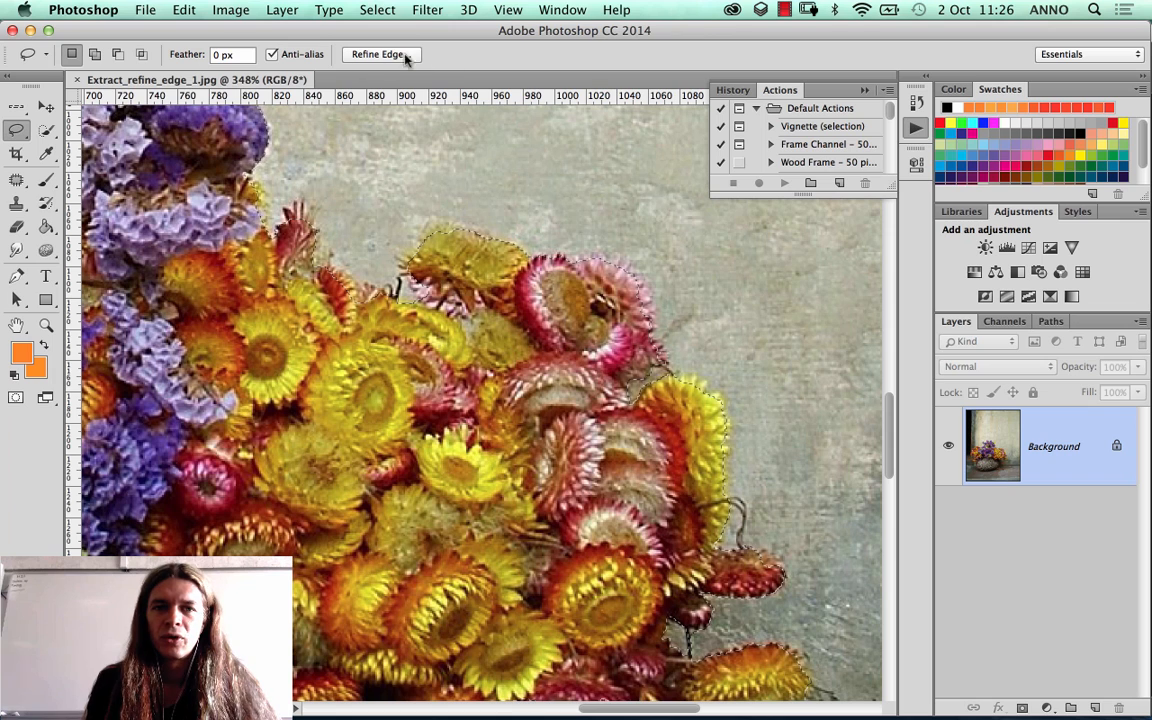
left_click(379, 10)
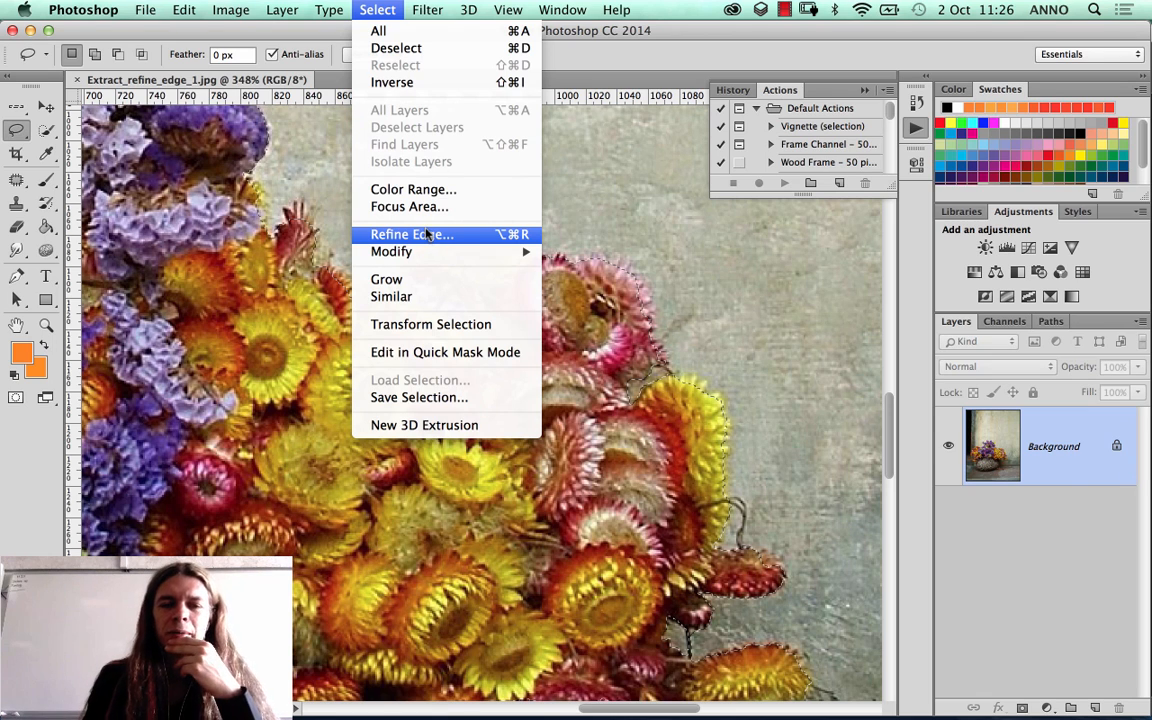
left_click(16, 160)
left_click(16, 180)
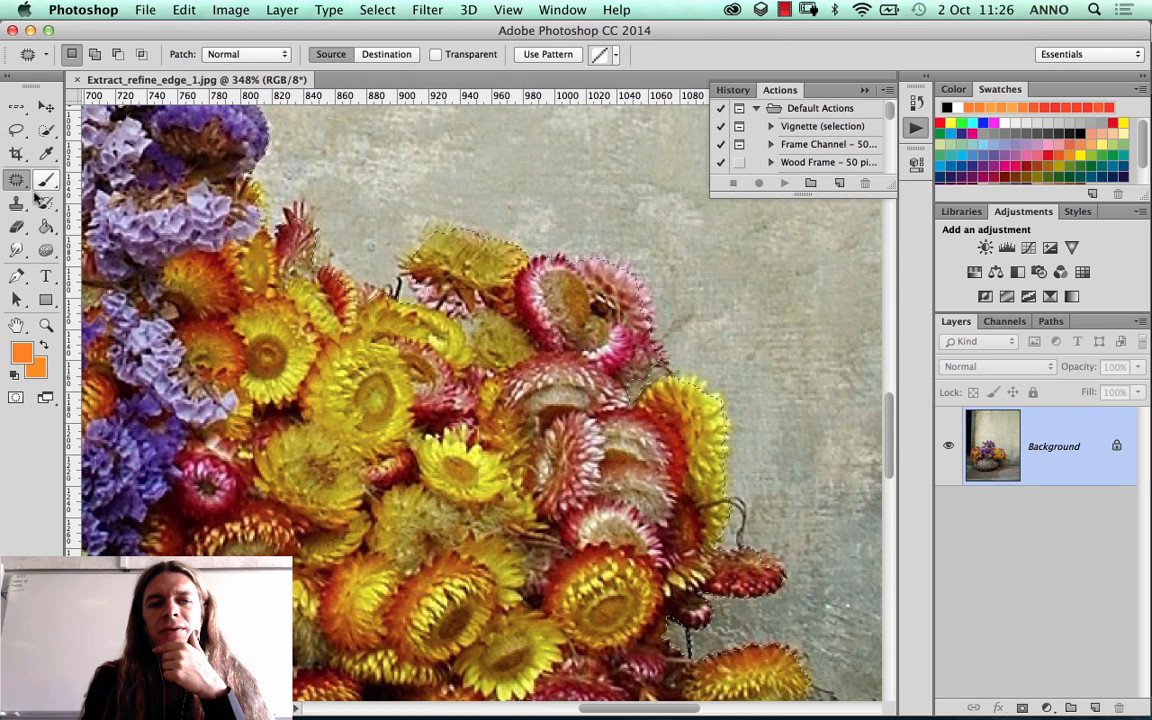
left_click(17, 203)
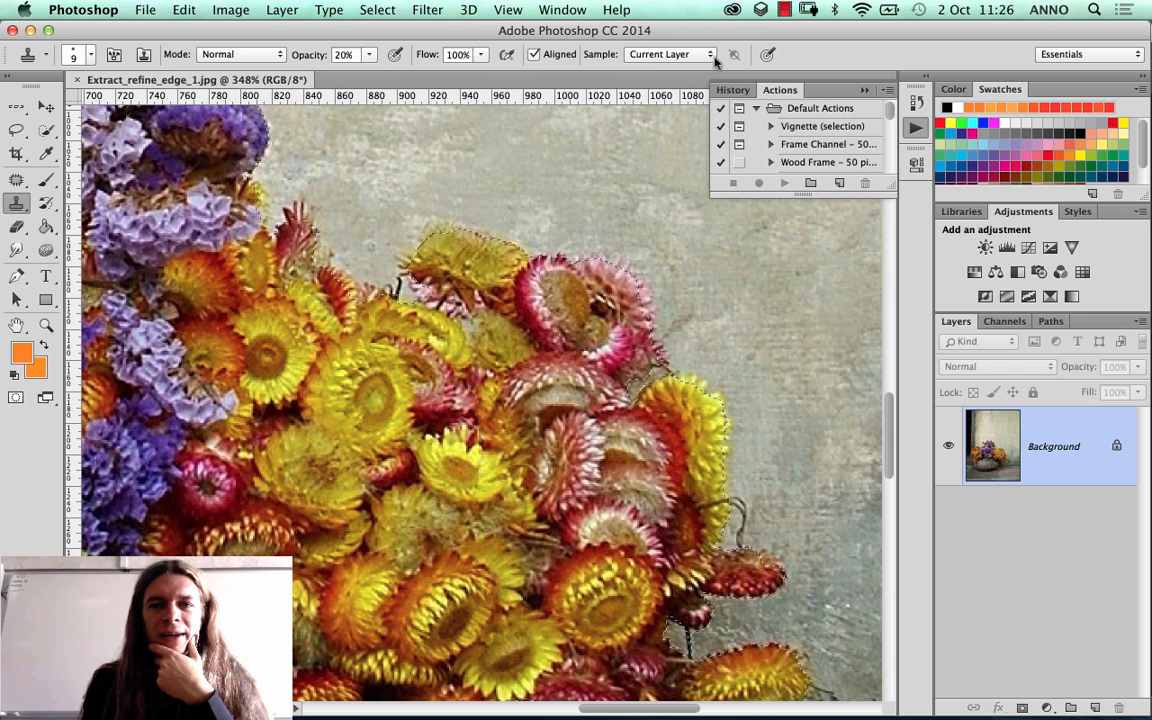
left_click(377, 10)
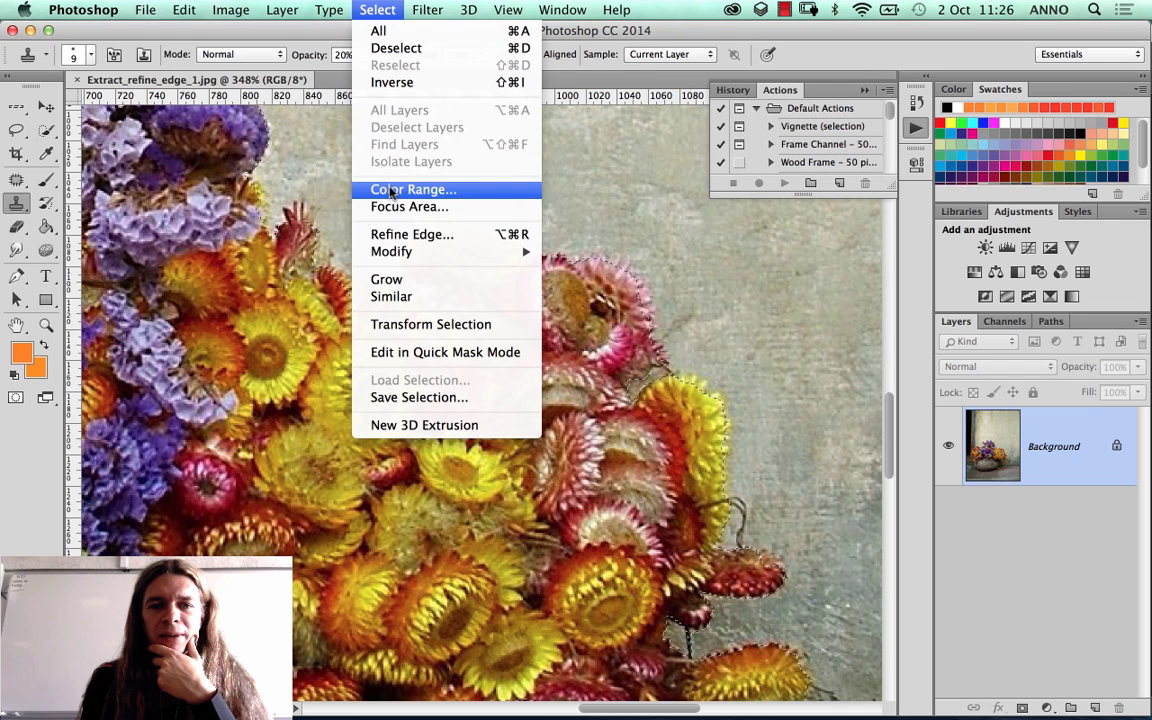
left_click(376, 9)
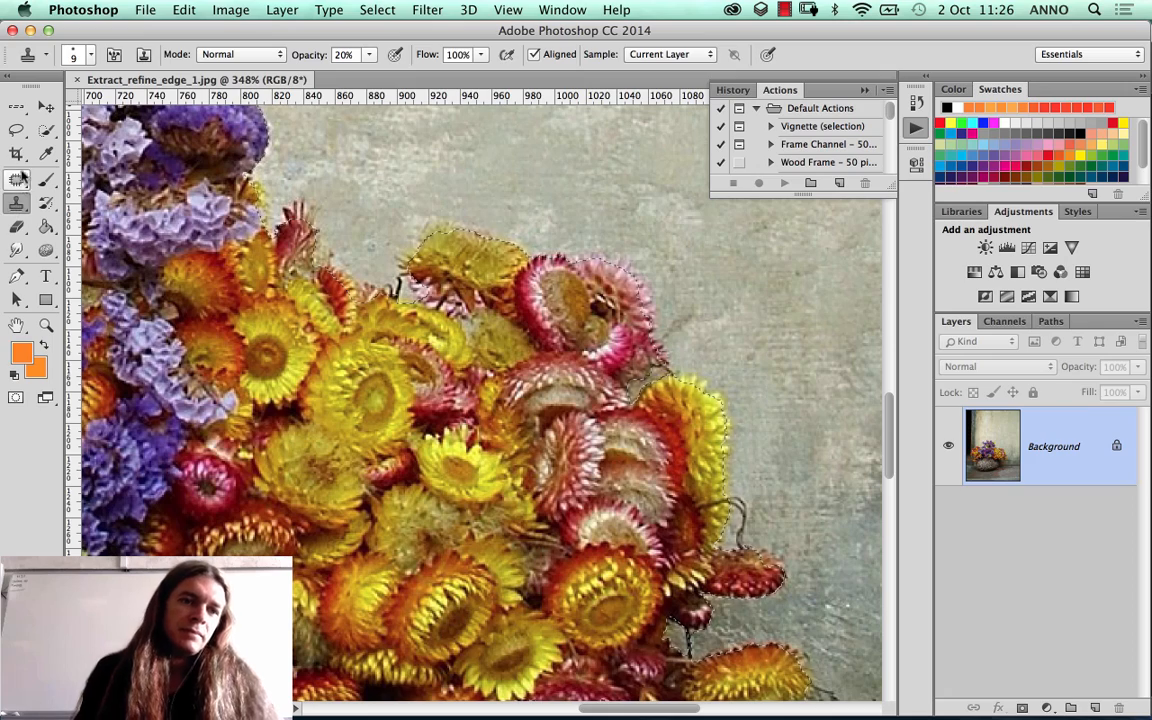
Step: Open Refine Edge for the bouquet selection with the Lasso tool active, and move the dialog away from the flowers
left_click(16, 129)
left_click(378, 54)
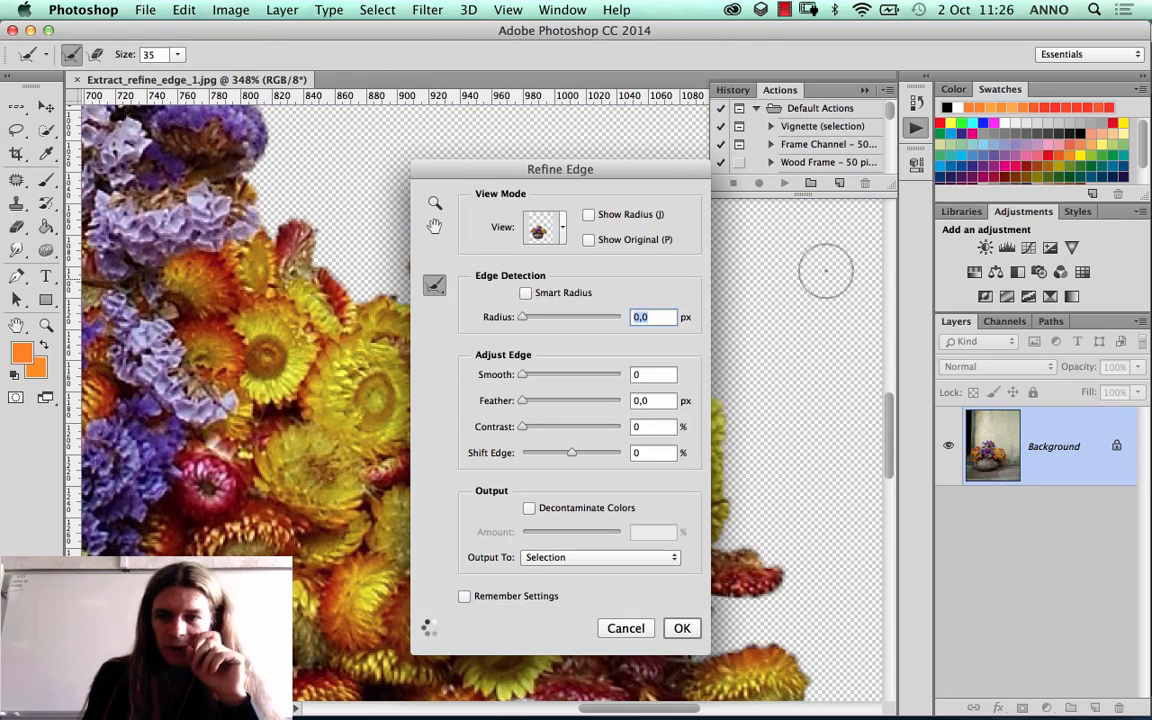
left_click_drag(580, 173, 833, 144)
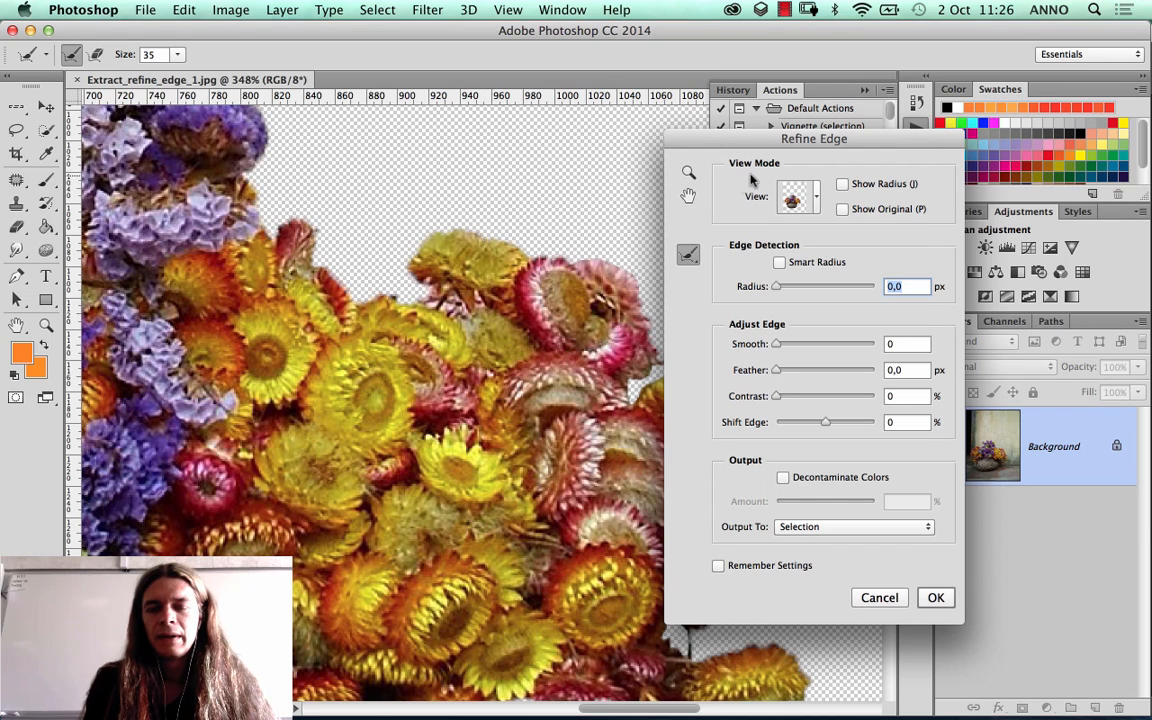
left_click(800, 199)
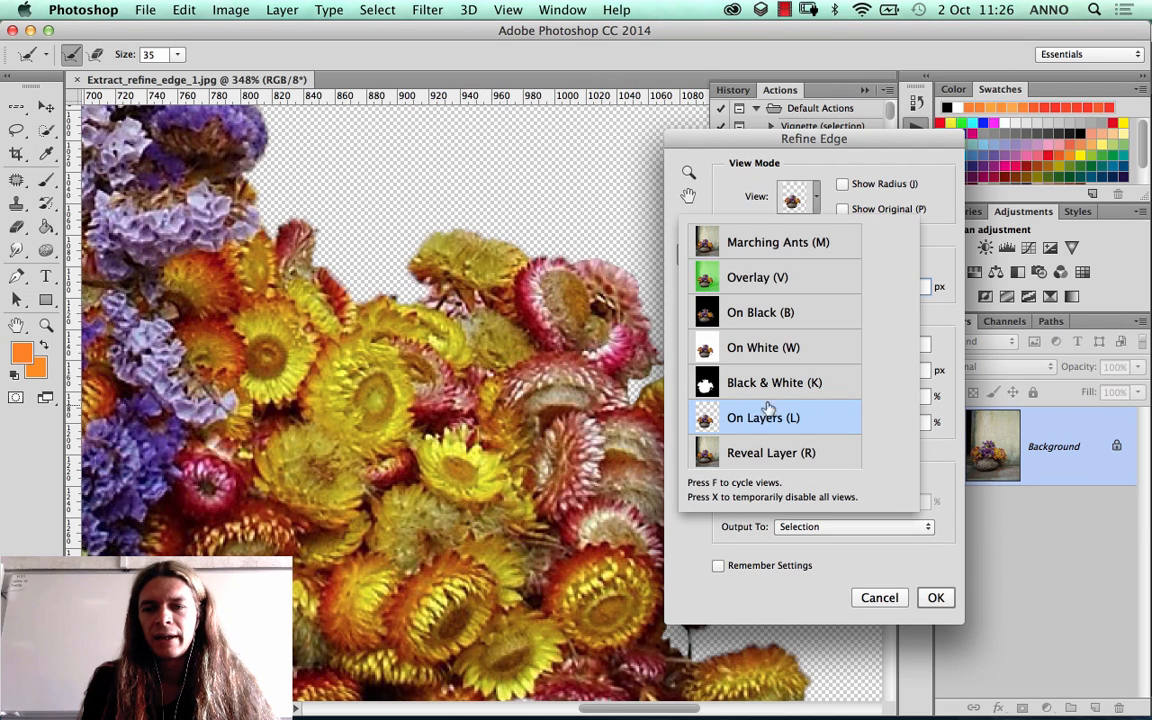
left_click(283, 175)
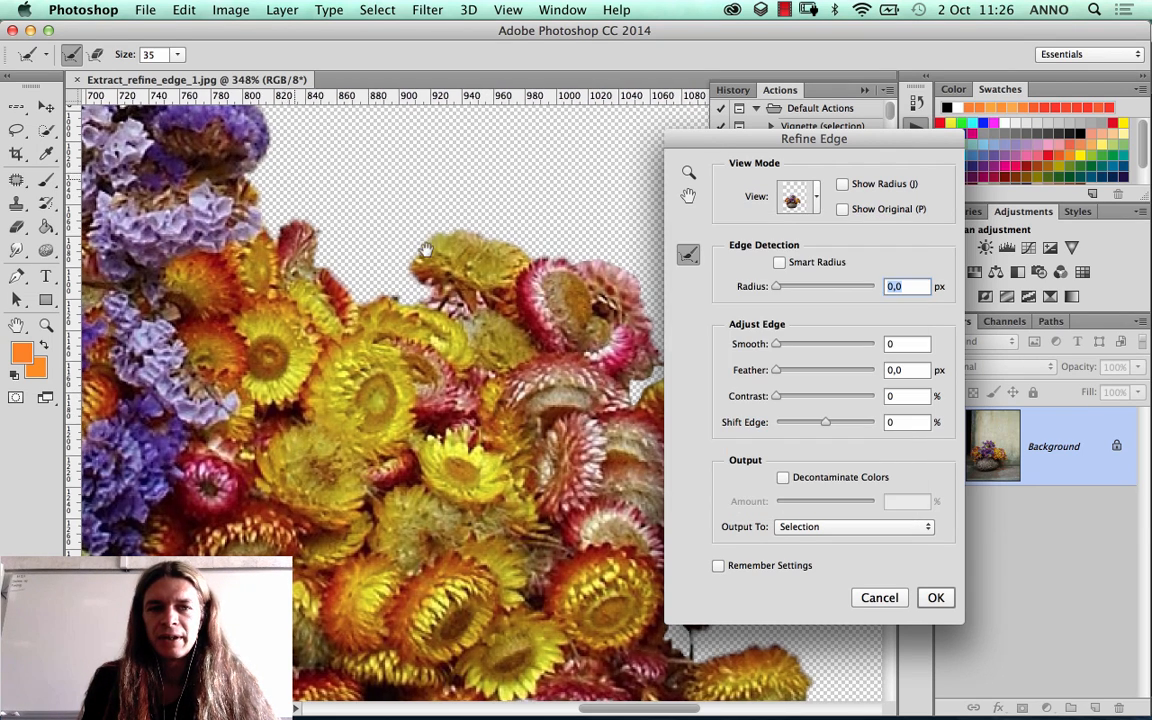
Step: Enable Smart Radius and set the edge detection radius to 2,7 px, judging the result on the bouquet's left-hand flowers
left_click_drag(311, 185, 470, 362)
left_click_drag(365, 282, 449, 346)
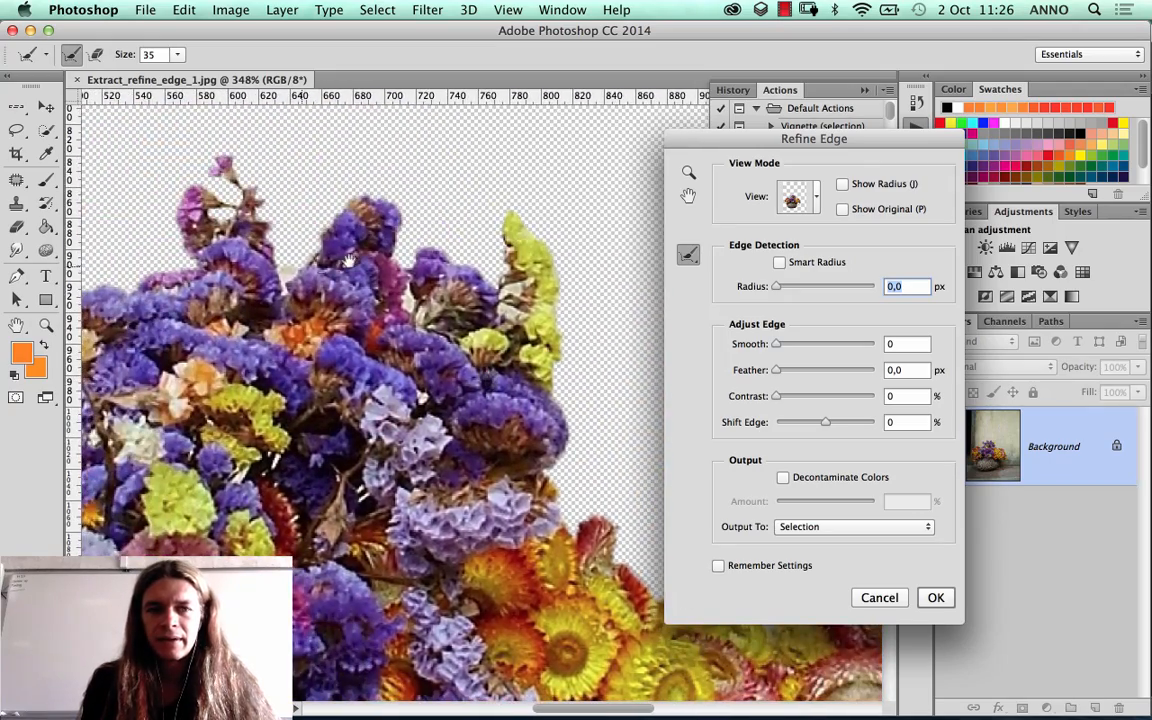
left_click_drag(349, 260, 640, 248)
left_click_drag(345, 345, 567, 200)
left_click_drag(406, 325, 580, 300)
left_click_drag(330, 270, 460, 340)
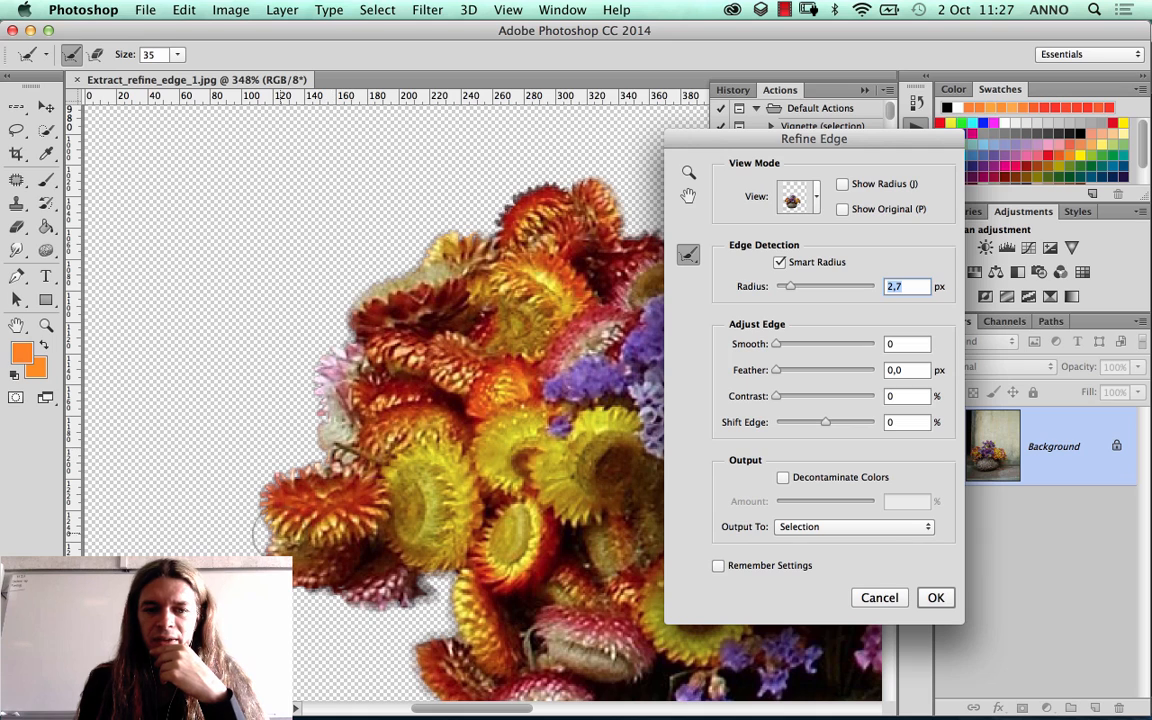
Step: Contract the selection outline by setting Shift Edge to -16%
mouse_move(806, 429)
left_mouse_down()
mouse_move(787, 425)
mouse_move(850, 422)
mouse_move(816, 436)
left_mouse_up()
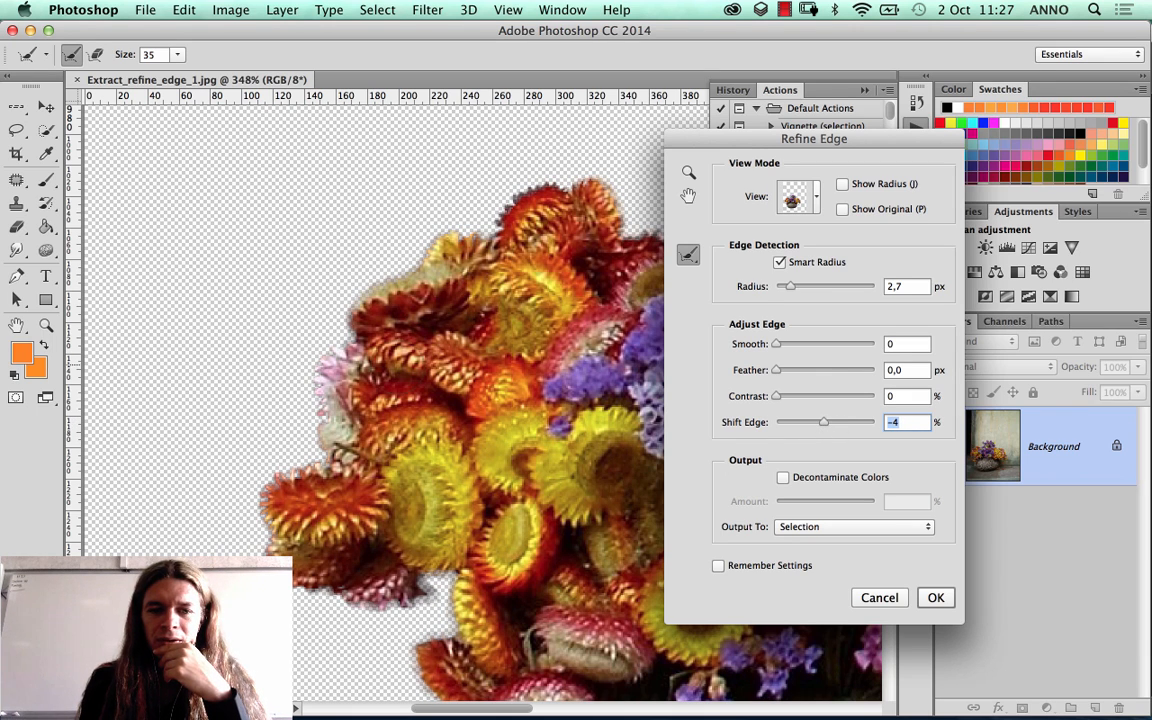
left_click_drag(806, 425, 803, 428)
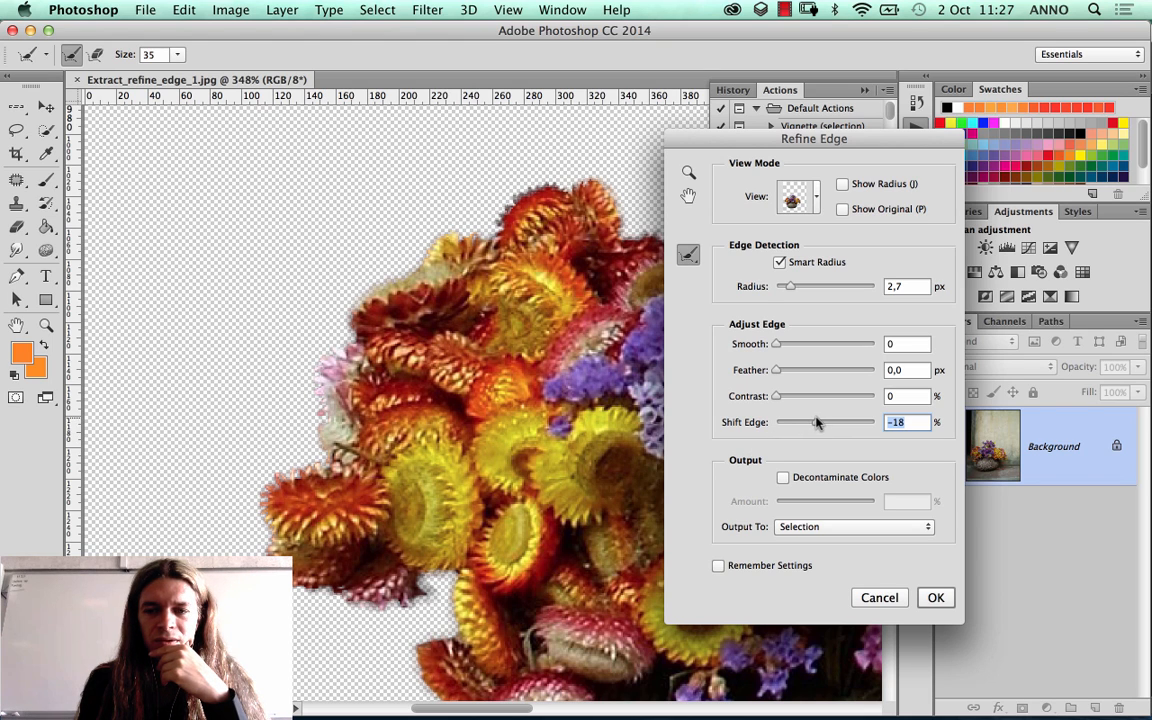
left_click_drag(816, 423, 820, 431)
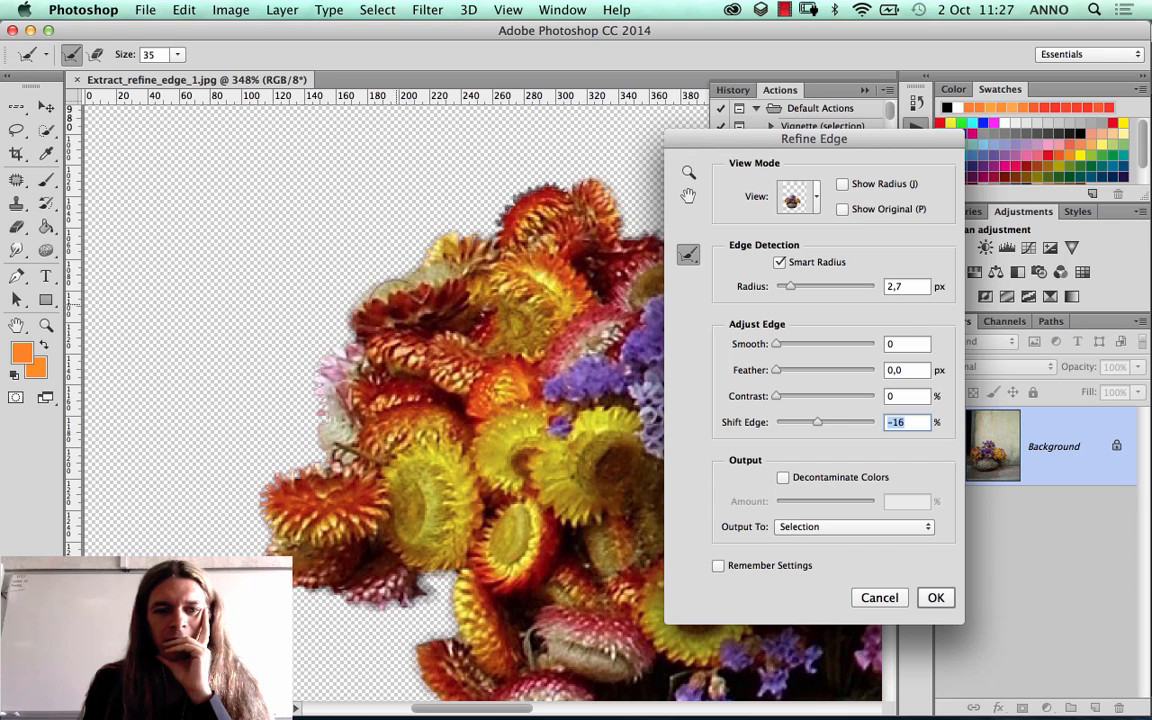
Step: Choose the Refine Radius Tool in Refine Edge and inspect its brush size setting
left_click_drag(378, 304, 456, 254)
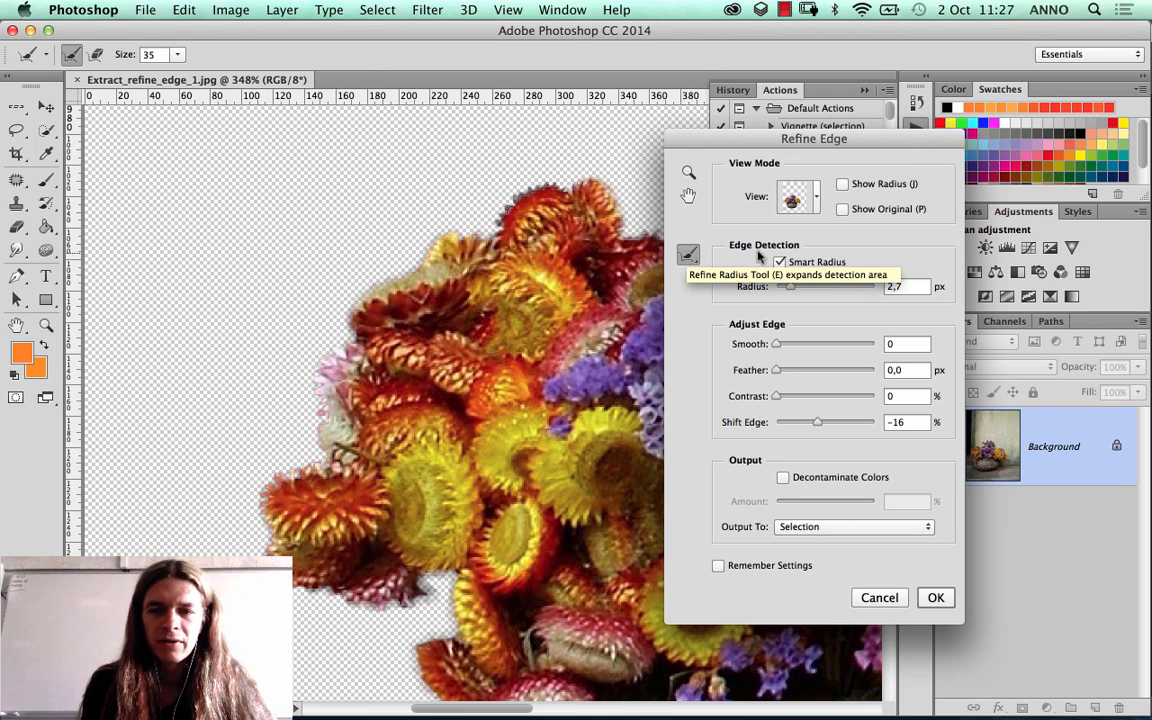
left_click(688, 254)
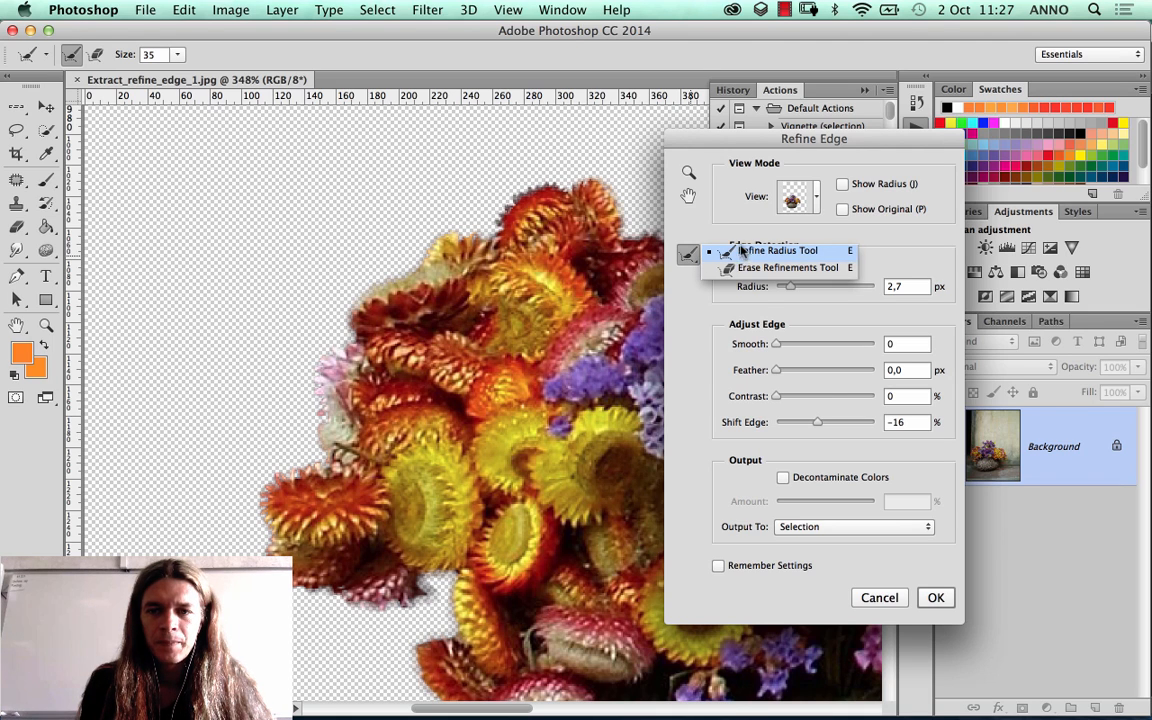
left_click(710, 252)
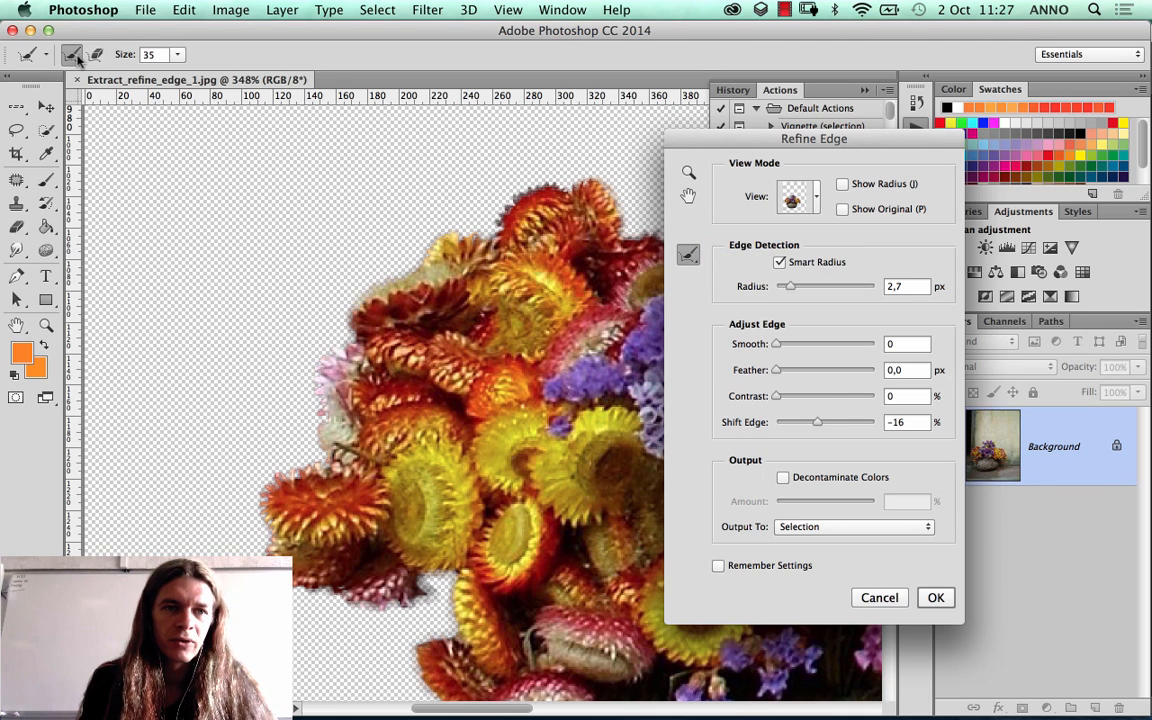
left_click(177, 55)
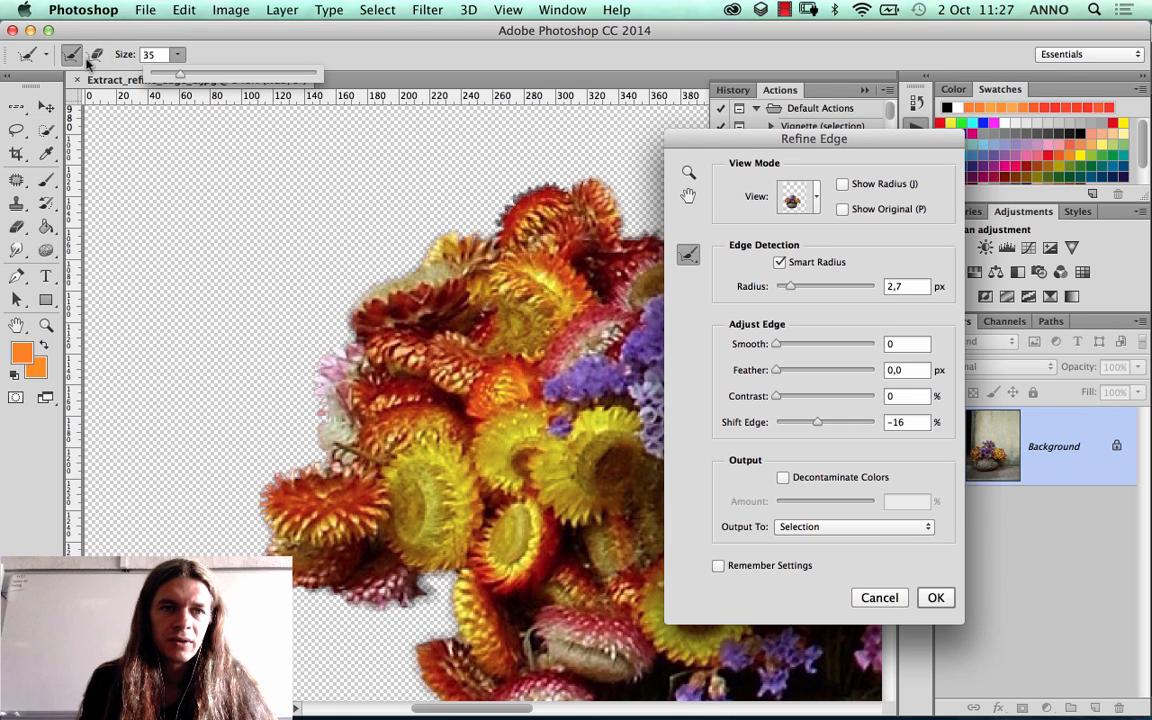
left_click(688, 255)
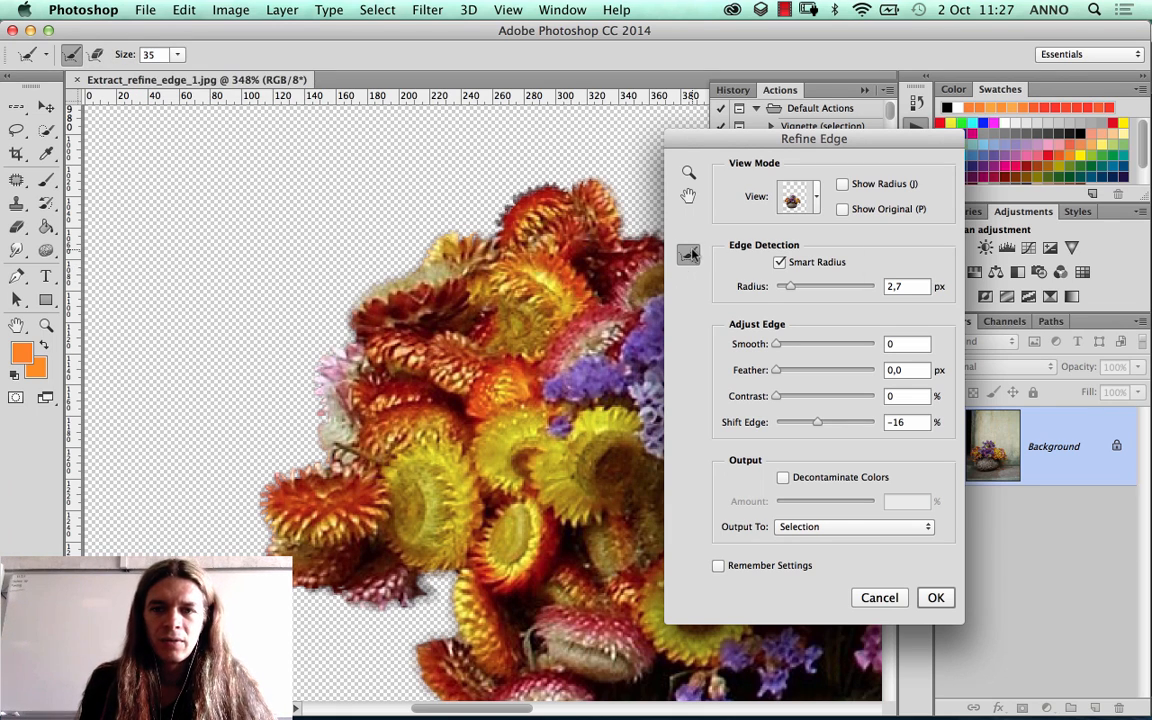
left_click(690, 257)
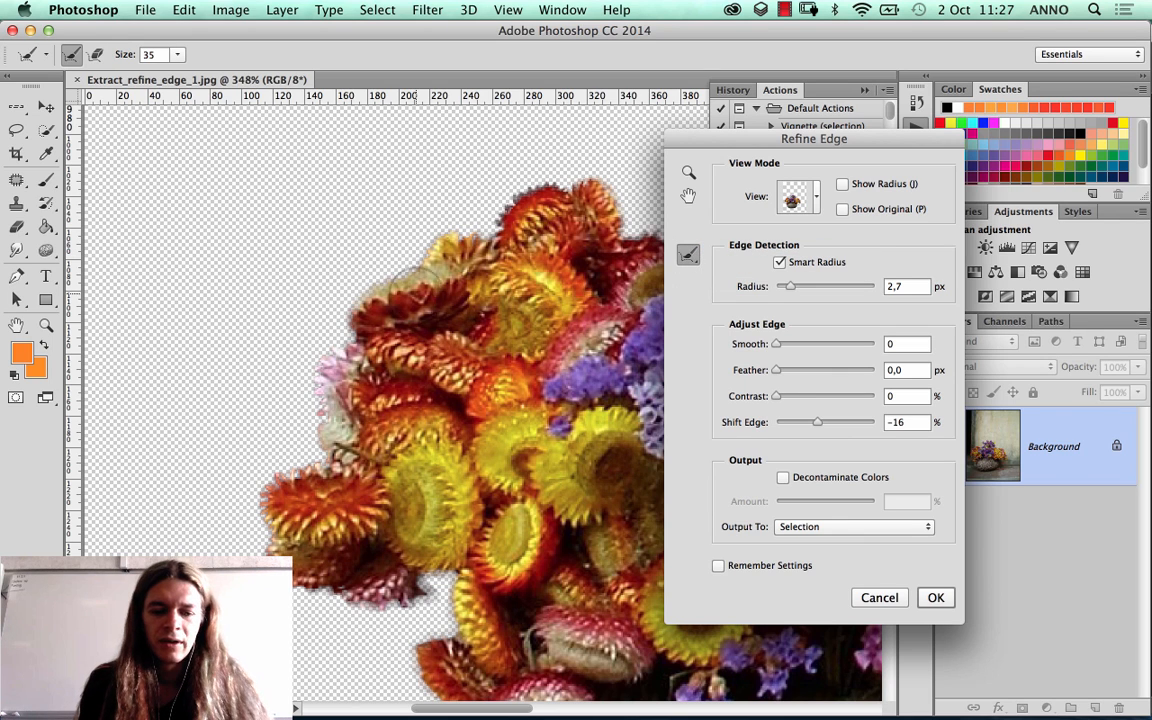
Step: Set the Refine Radius brush size to 30
mouse_move(318, 302)
left_mouse_down()
mouse_move(458, 303)
mouse_move(424, 304)
mouse_move(445, 305)
left_mouse_up()
mouse_move(387, 303)
left_mouse_down()
mouse_move(300, 305)
mouse_move(418, 305)
mouse_move(331, 312)
mouse_move(286, 168)
mouse_move(308, 333)
left_mouse_up()
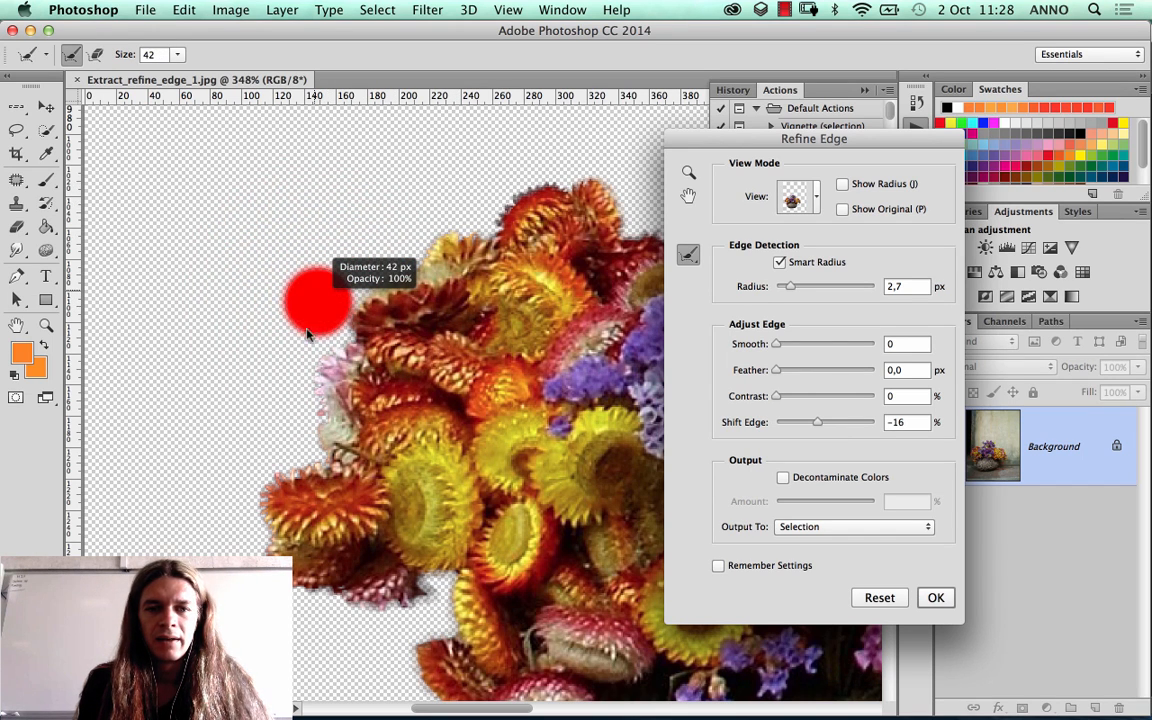
mouse_move(300, 398)
left_mouse_down()
mouse_move(319, 157)
mouse_move(306, 405)
mouse_move(301, 159)
mouse_move(302, 521)
left_mouse_up()
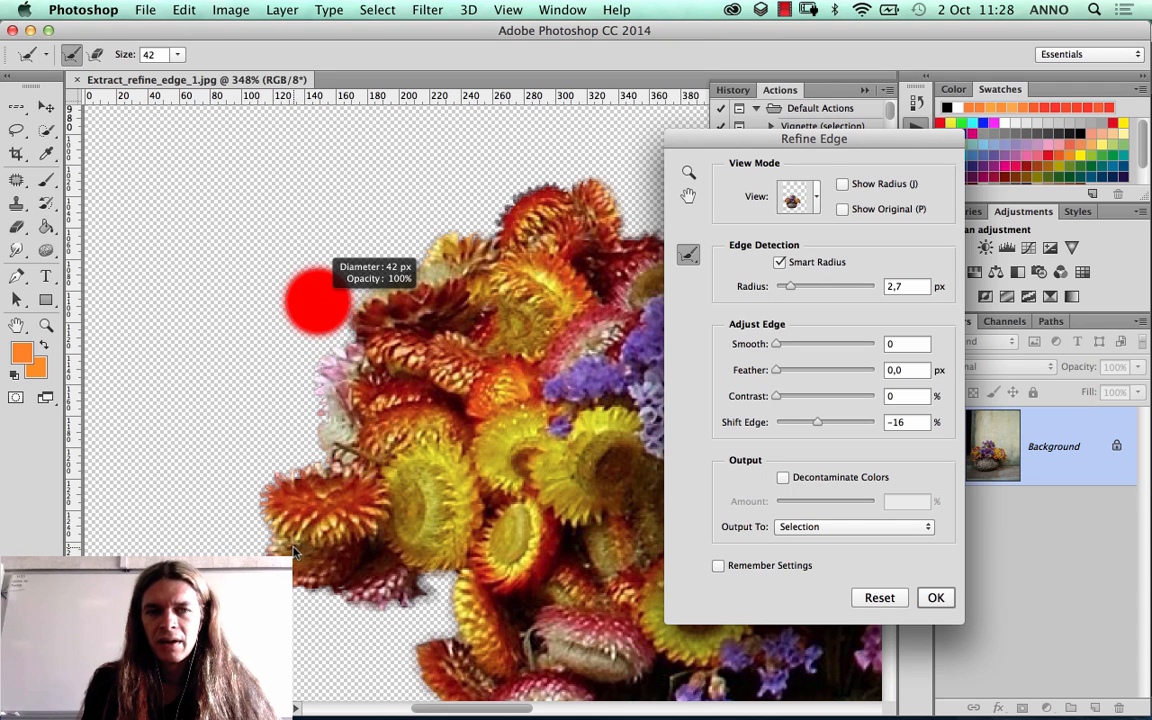
left_click_drag(295, 550, 305, 390)
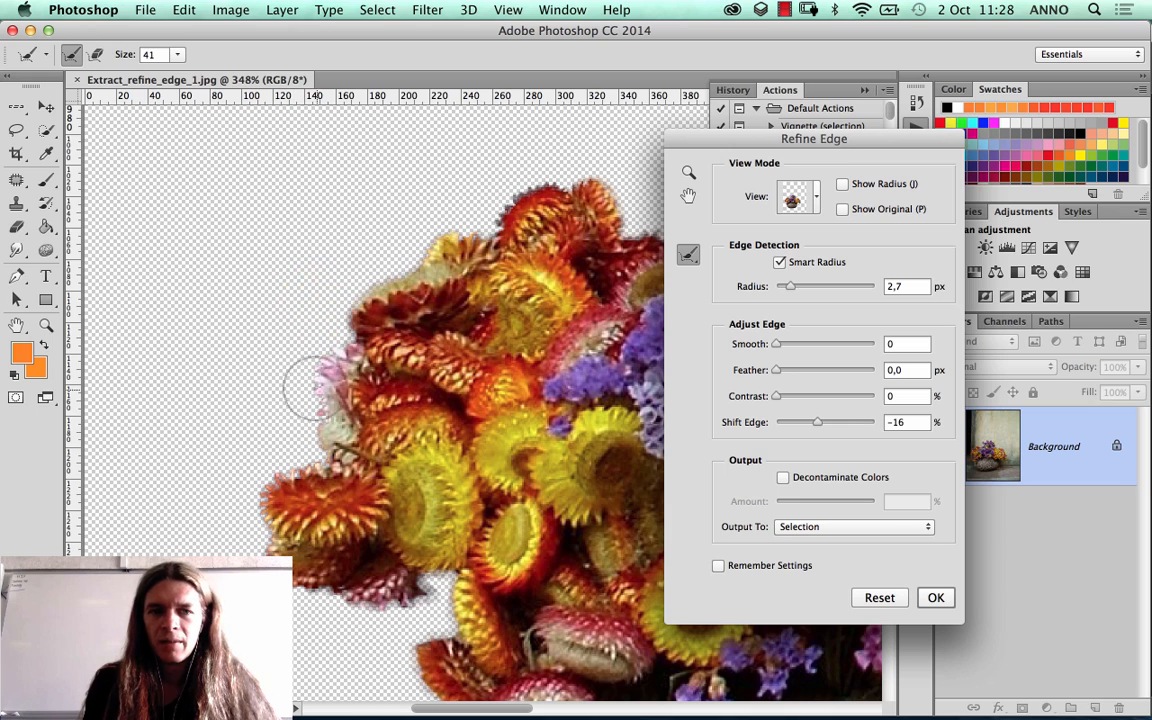
left_click(178, 55)
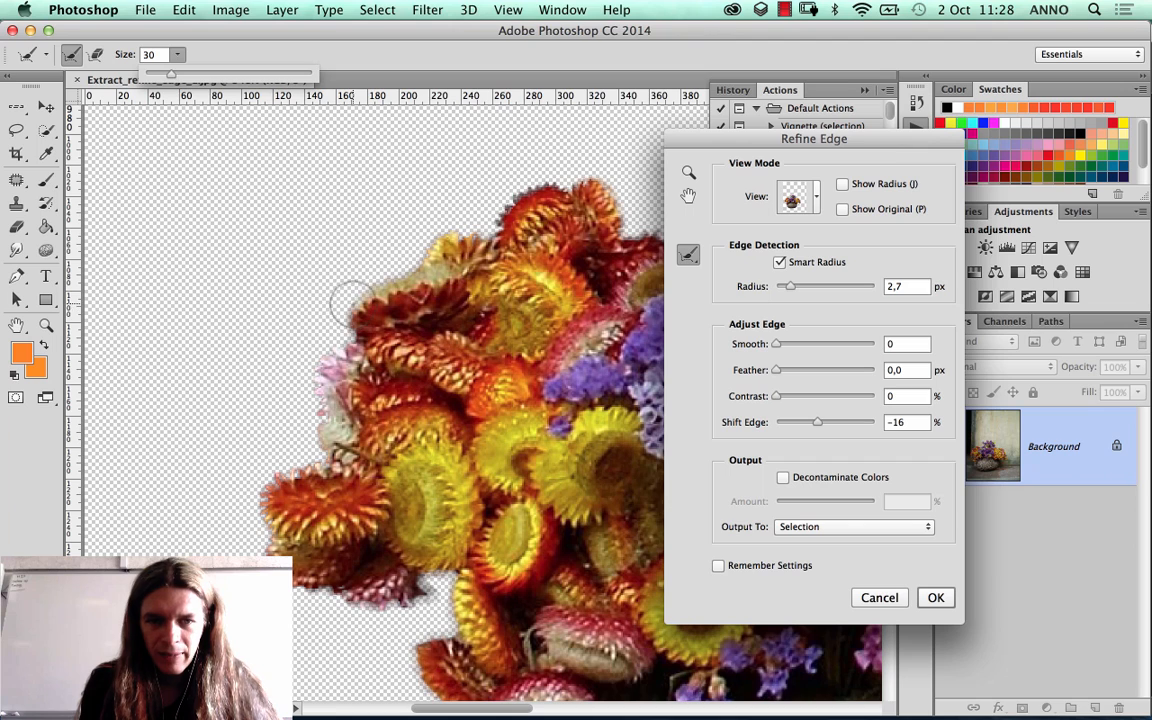
Step: Brush the Refine Radius Tool along the upper-left outline of the bouquet, over the yellow, dark red and pale pink petals
mouse_move(346, 304)
left_mouse_down()
mouse_move(409, 277)
mouse_move(388, 232)
mouse_move(438, 207)
left_mouse_up()
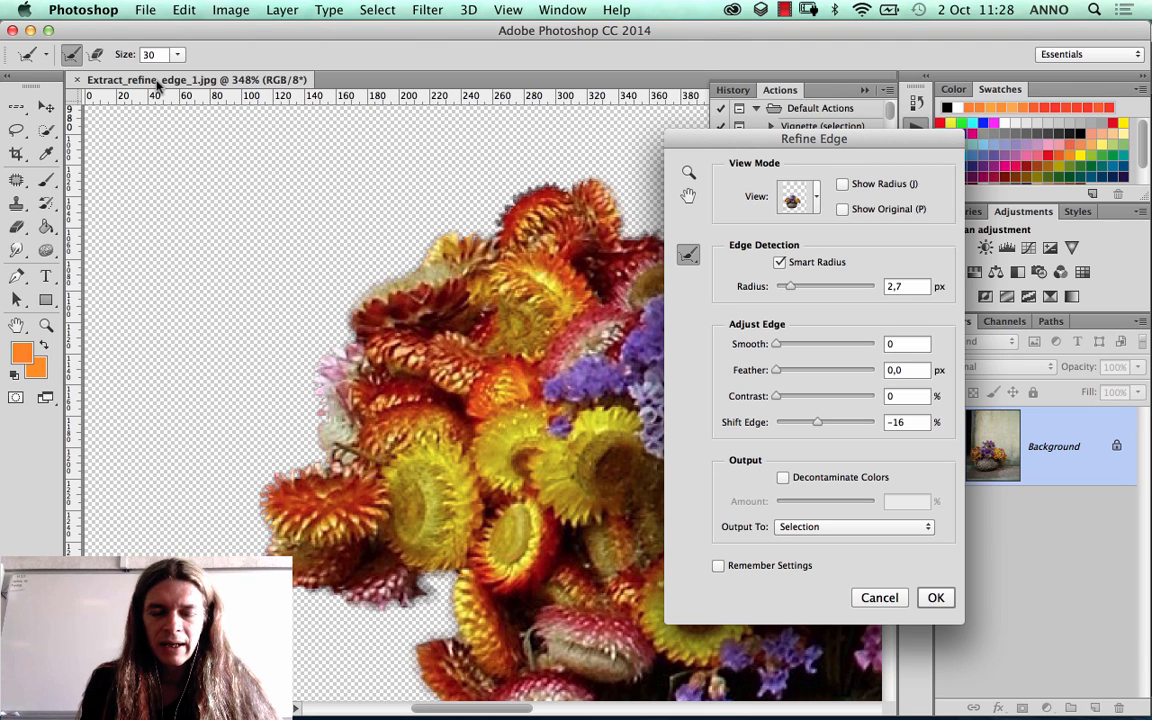
mouse_move(365, 305)
left_mouse_down()
mouse_move(484, 280)
mouse_move(513, 248)
mouse_move(572, 302)
left_mouse_up()
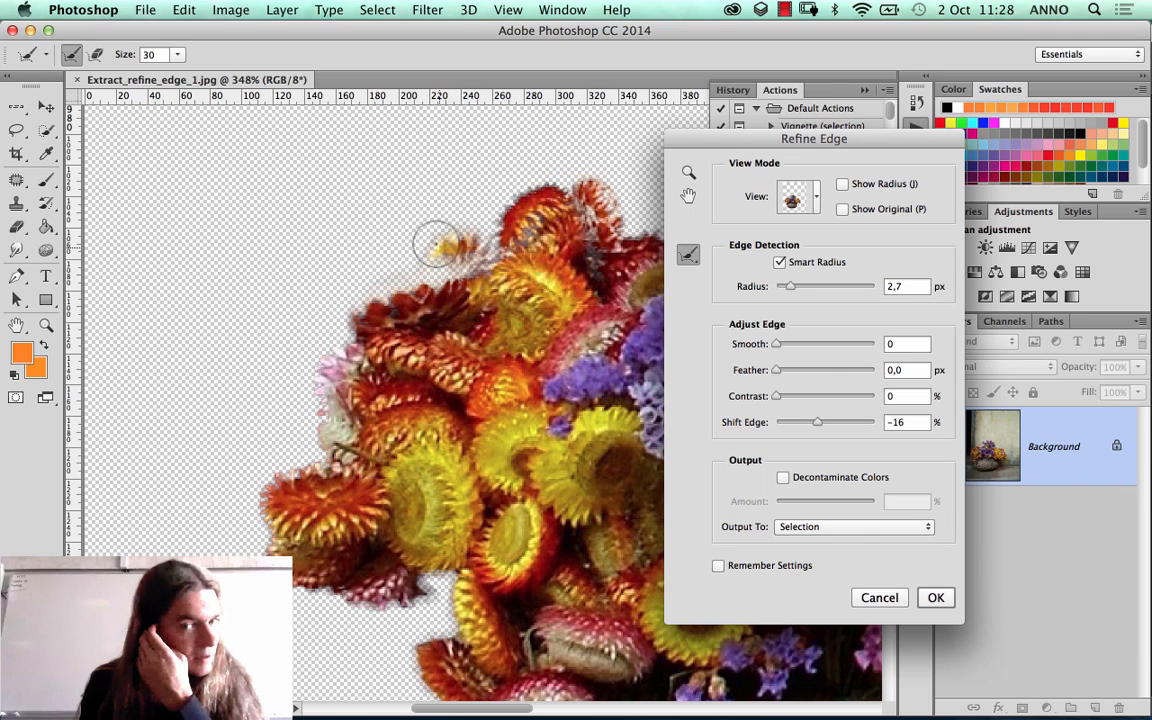
mouse_move(322, 280)
left_mouse_down()
mouse_move(313, 417)
mouse_move(327, 313)
left_mouse_up()
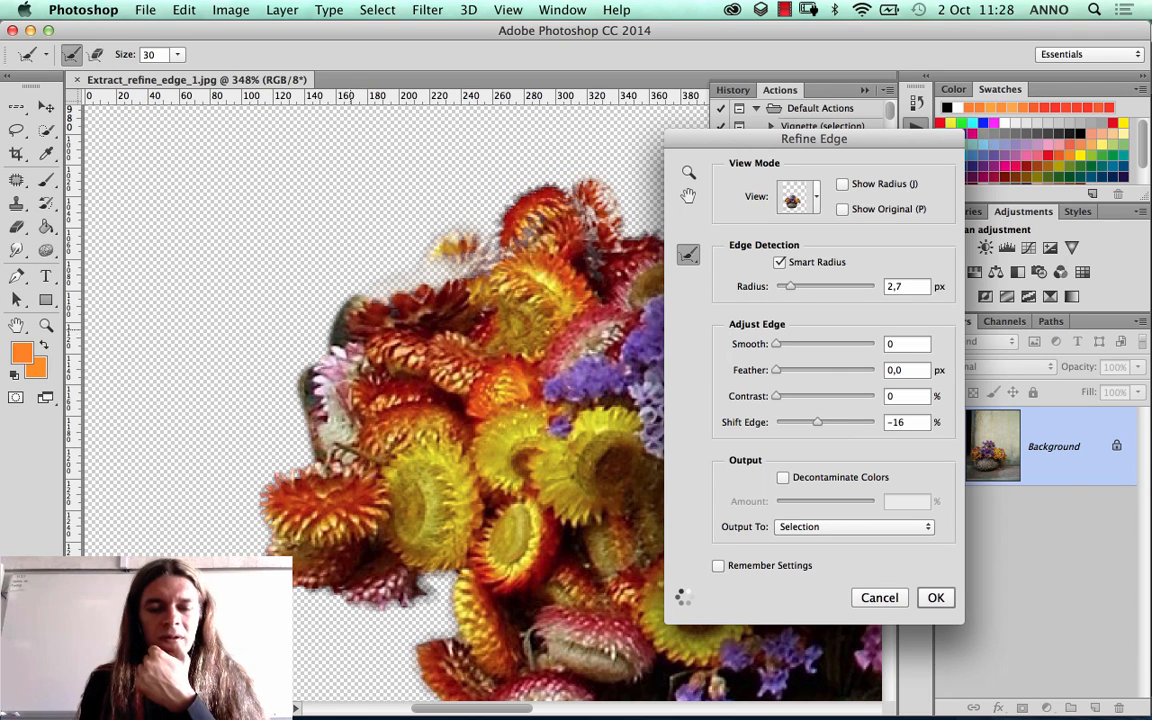
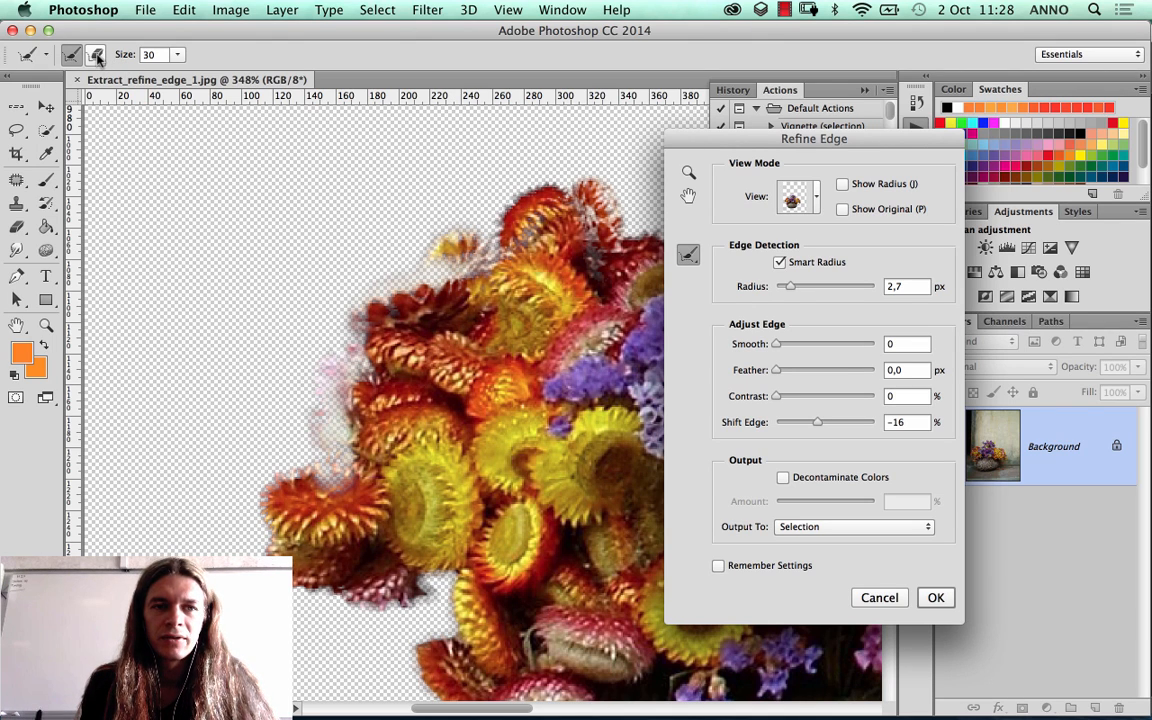
Step: Remove the earlier refinements along the bouquet's upper-left outline with the Erase Refinements Tool
left_click(688, 254)
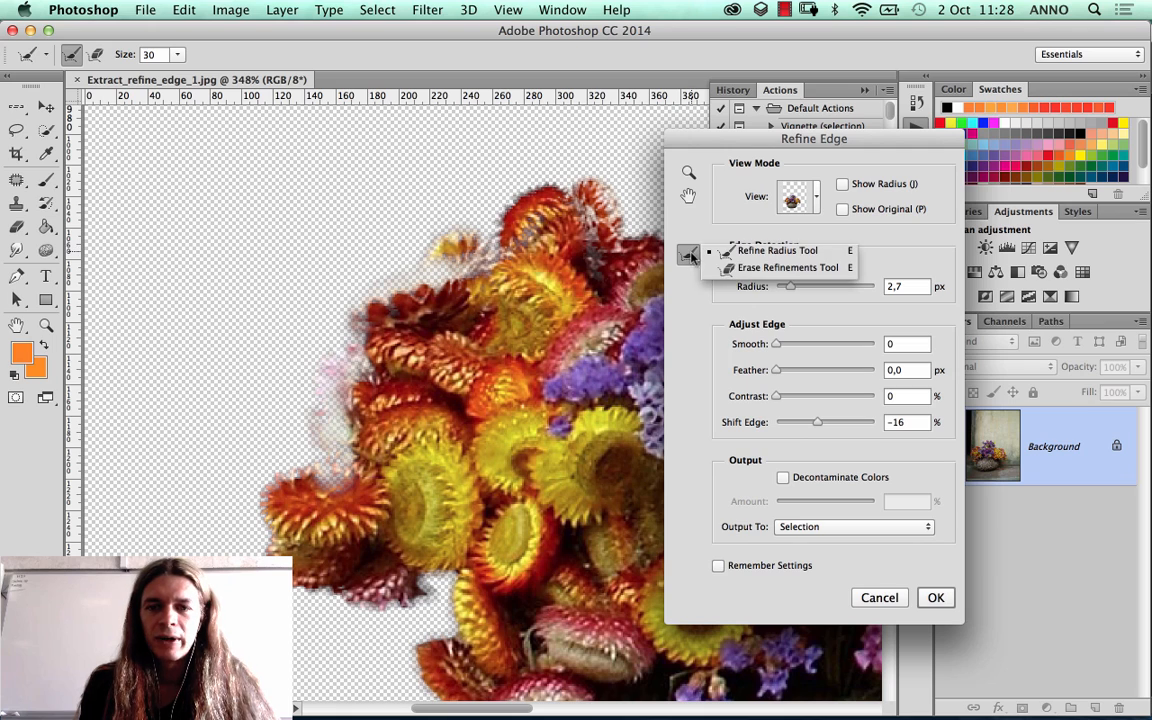
left_click(766, 270)
mouse_move(399, 241)
left_mouse_down()
mouse_move(390, 268)
mouse_move(495, 240)
mouse_move(330, 310)
mouse_move(320, 400)
mouse_move(360, 370)
mouse_move(290, 441)
mouse_move(442, 319)
mouse_move(431, 168)
left_mouse_up()
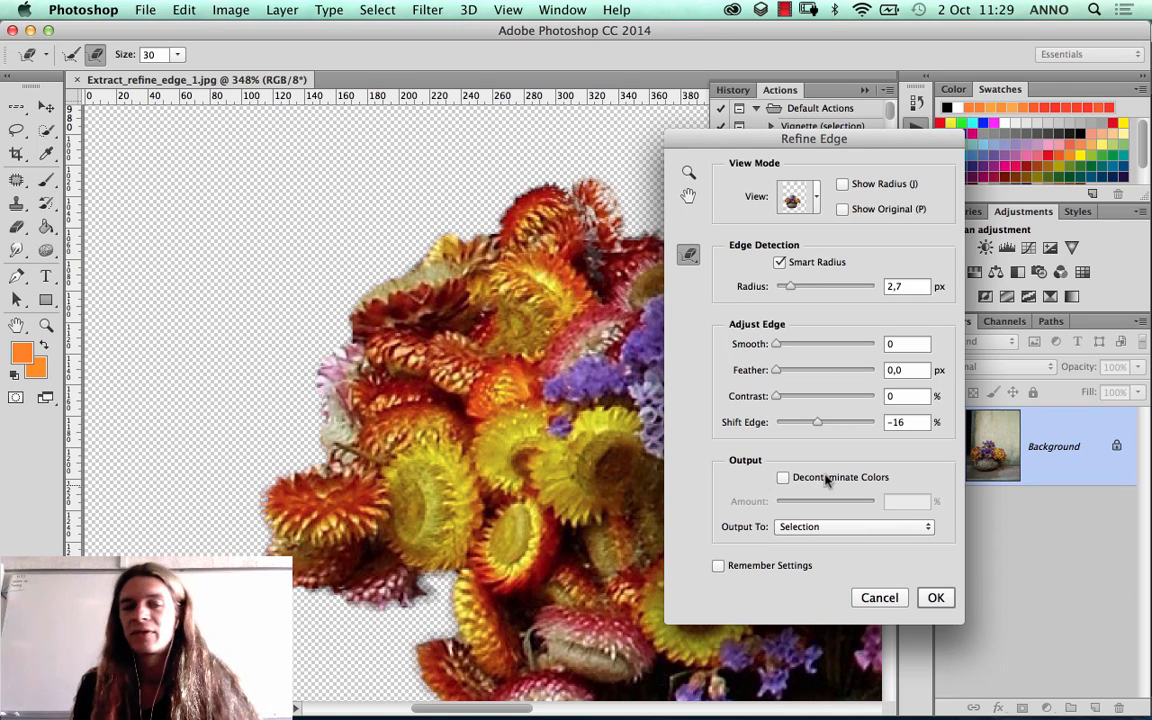
Step: Set the Refine Radius Tool's size to 17 and brush along the bouquet's upper-left outline, from the dark red flower to the topmost red flowers
left_click(72, 54)
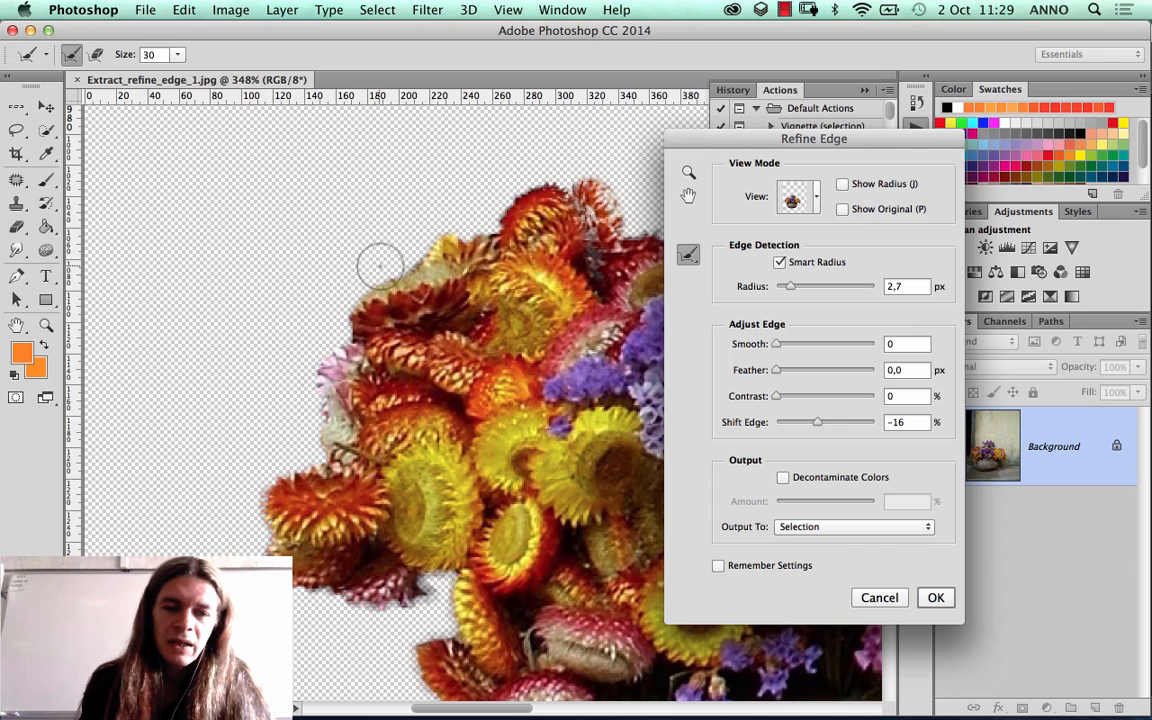
left_click(178, 55)
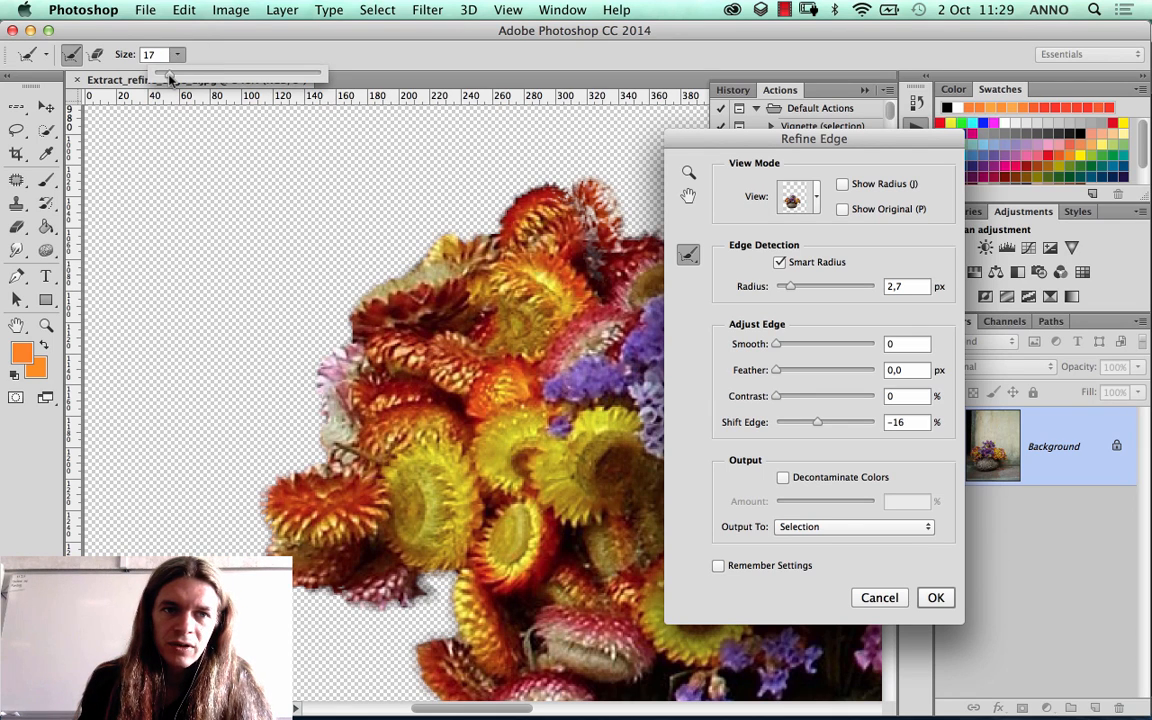
mouse_move(343, 313)
left_mouse_down()
mouse_move(419, 262)
mouse_move(441, 229)
mouse_move(475, 229)
mouse_move(521, 191)
left_mouse_up()
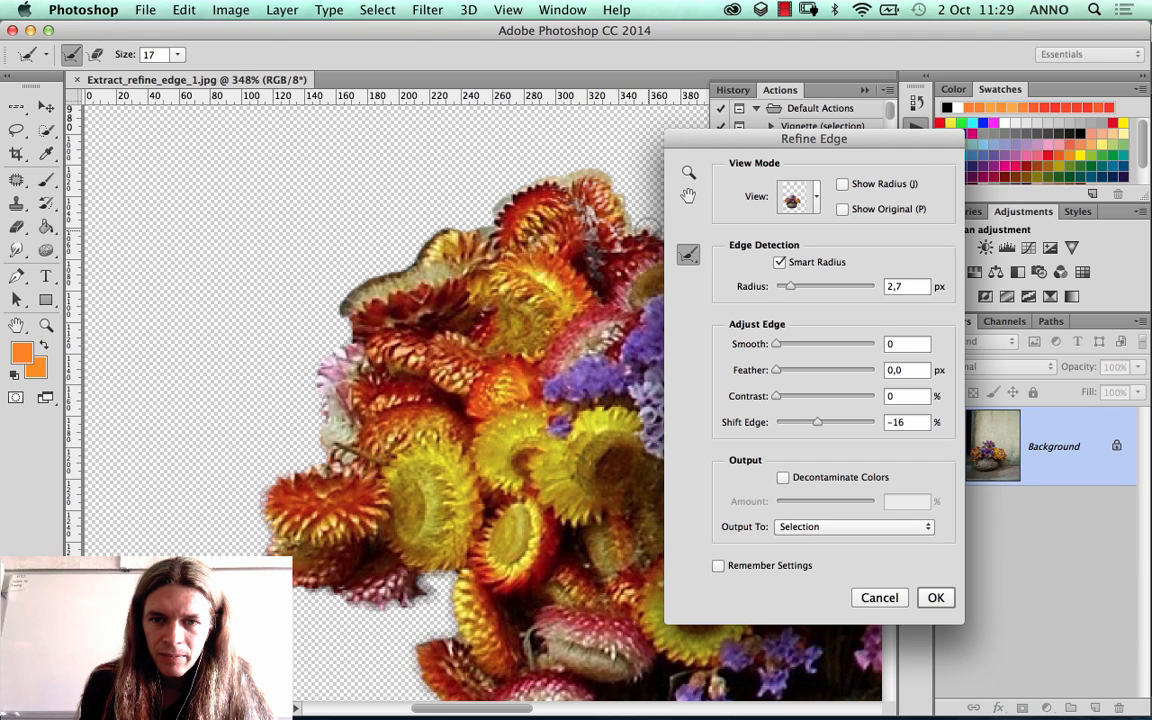
Step: Move the Refine Edge dialog off the bouquet and brush the Refine Radius Tool down its left outline, past the pale pink petals and orange flower
left_click_drag(666, 138, 748, 148)
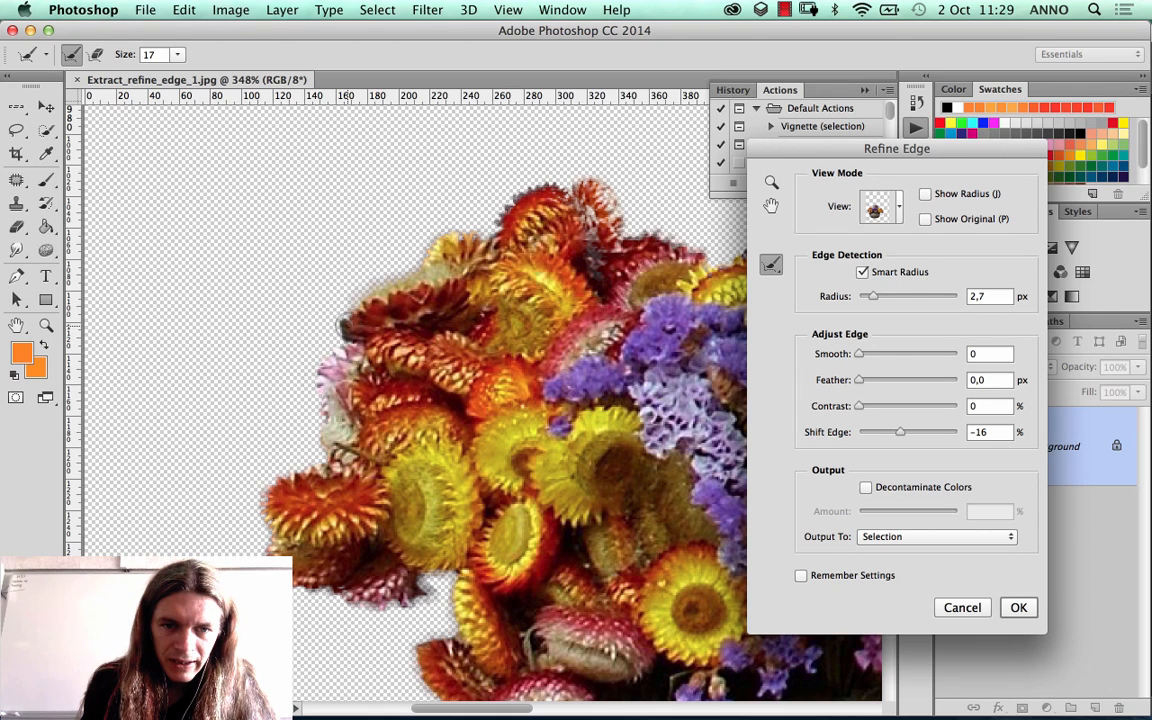
mouse_move(320, 340)
left_mouse_down()
mouse_move(311, 386)
mouse_move(288, 364)
mouse_move(288, 384)
left_mouse_up()
mouse_move(313, 440)
left_mouse_down()
mouse_move(316, 452)
mouse_move(251, 509)
mouse_move(267, 547)
left_mouse_up()
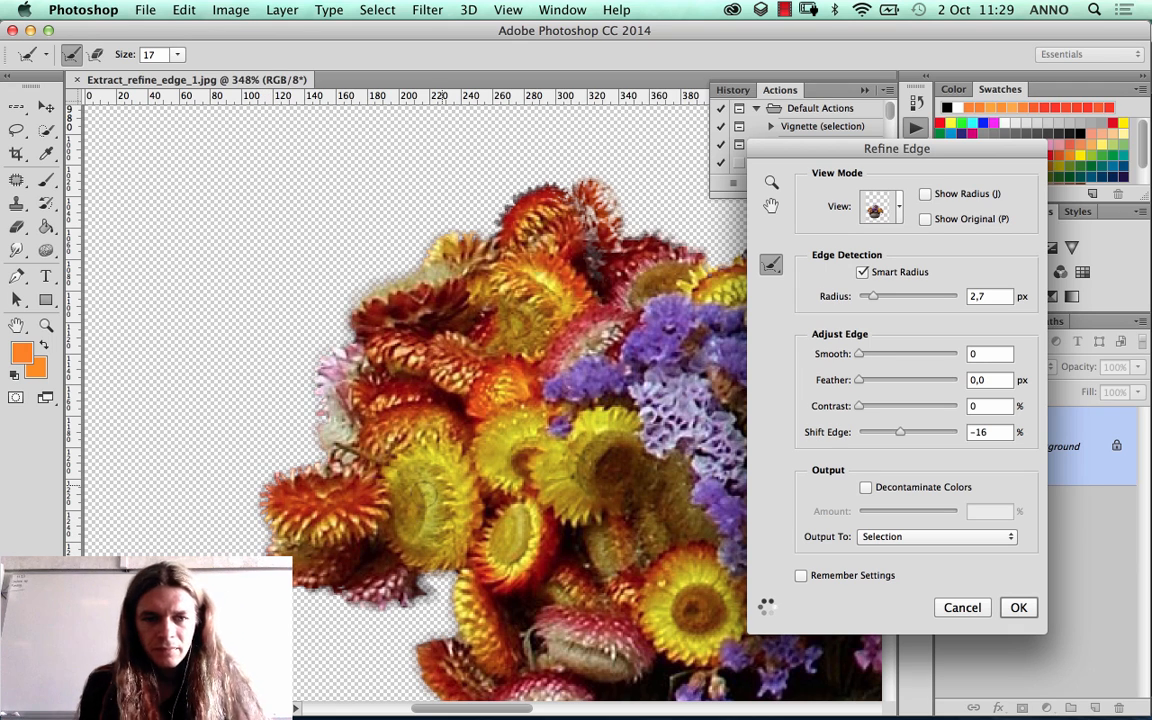
Step: Brush the Refine Radius Tool along the underside of the dark red and pink flowers on the bouquet's left side
scroll(300, 490, "down", 3)
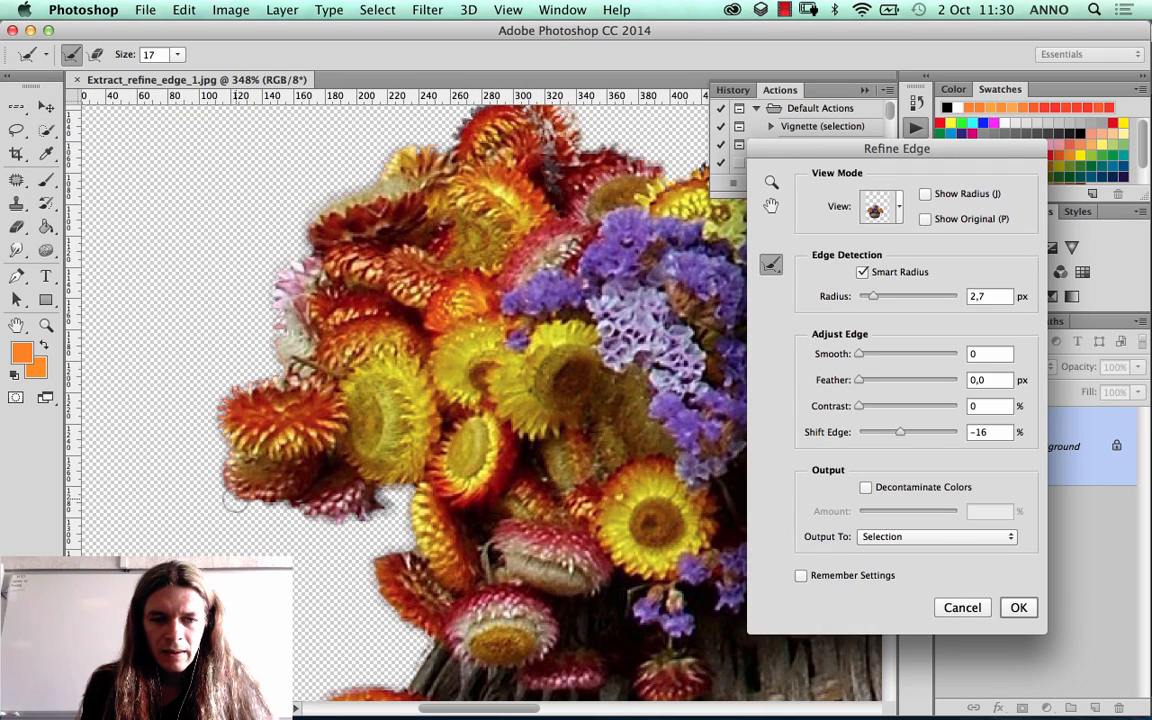
left_click_drag(236, 502, 352, 526)
mouse_move(328, 466)
left_mouse_down()
mouse_move(368, 446)
mouse_move(370, 488)
mouse_move(350, 497)
left_mouse_up()
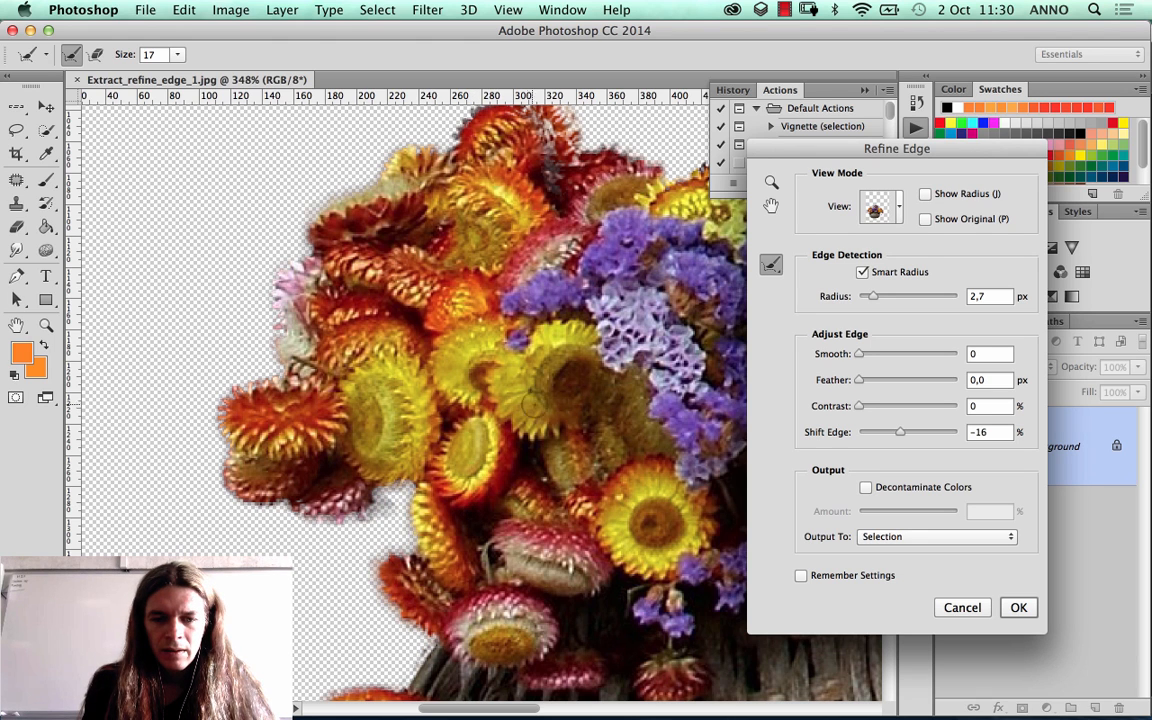
Step: Brush the Refine Radius Tool around the red and yellow-orange flowers hanging beside the basket's left edge
left_click_drag(445, 371, 293, 338)
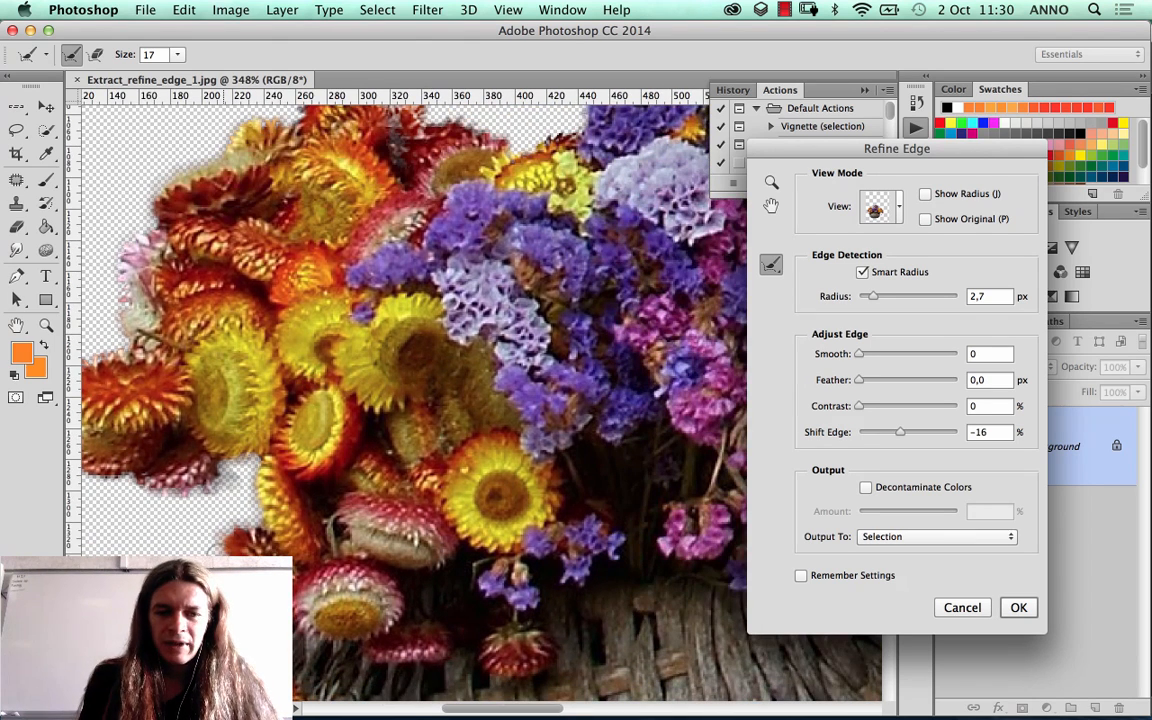
left_click(96, 54)
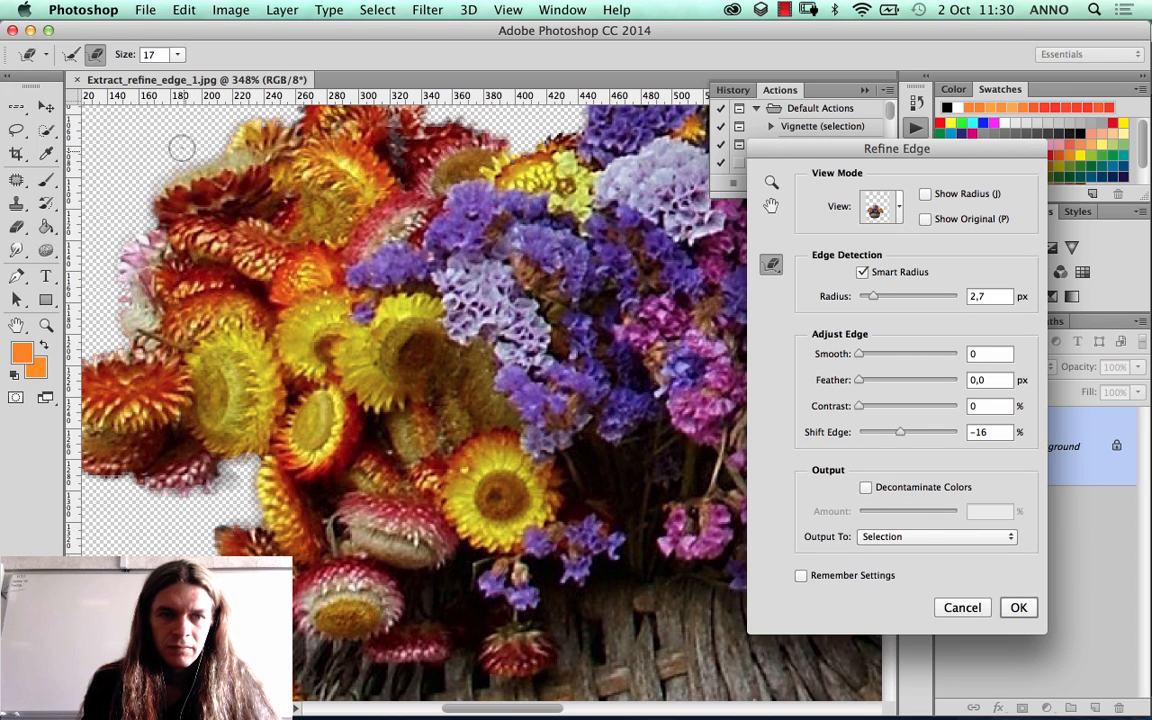
key("e")
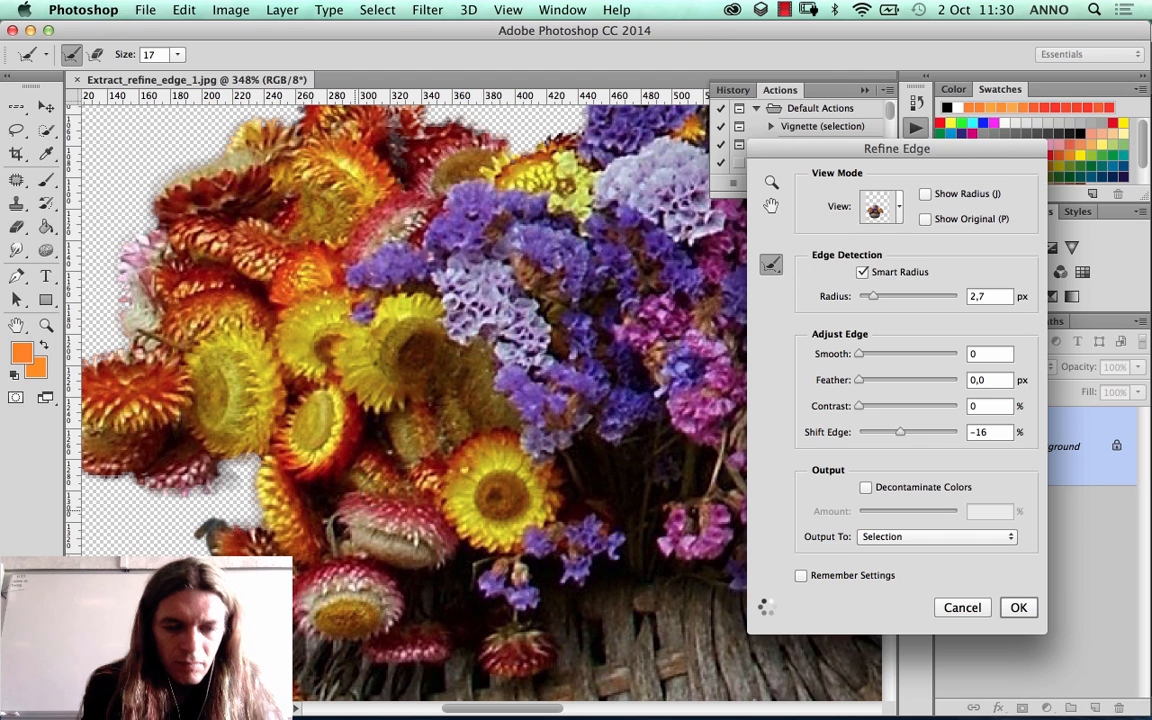
left_click_drag(290, 533, 270, 380)
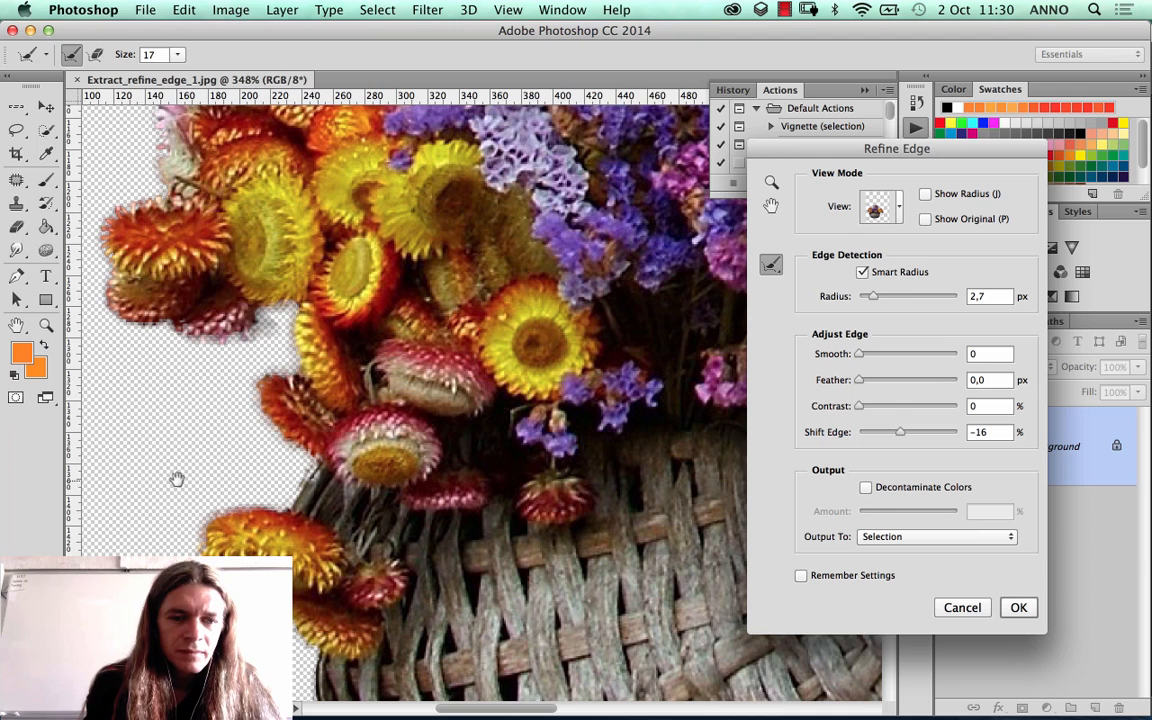
scroll(200, 481, "down", 1)
scroll(200, 481, "down", 2)
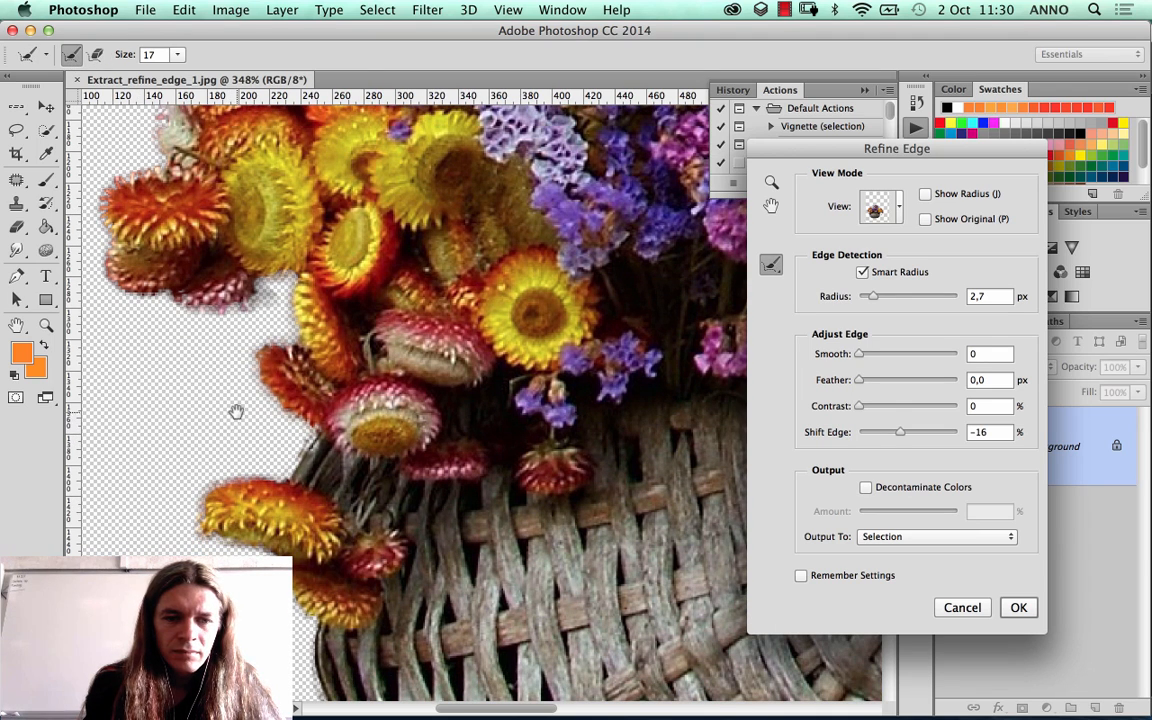
left_click_drag(189, 486, 209, 483)
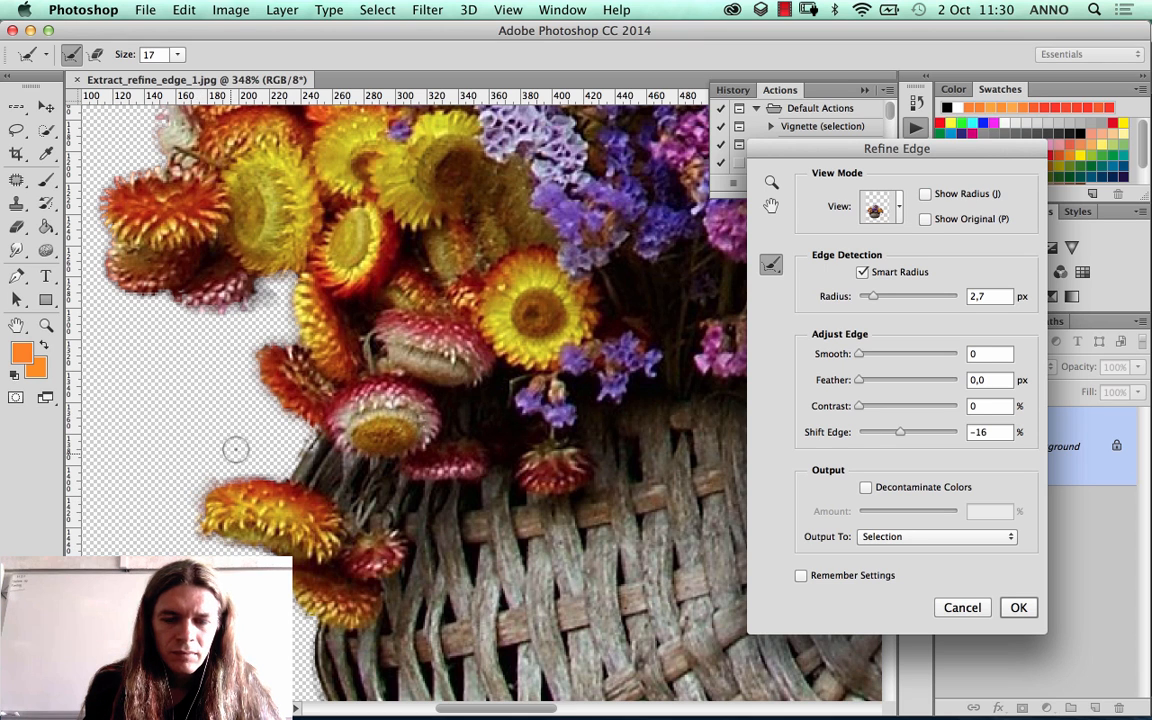
Step: Lower the edge detection Radius to 1.5 px with Smart Radius on
left_click_drag(425, 400, 405, 398)
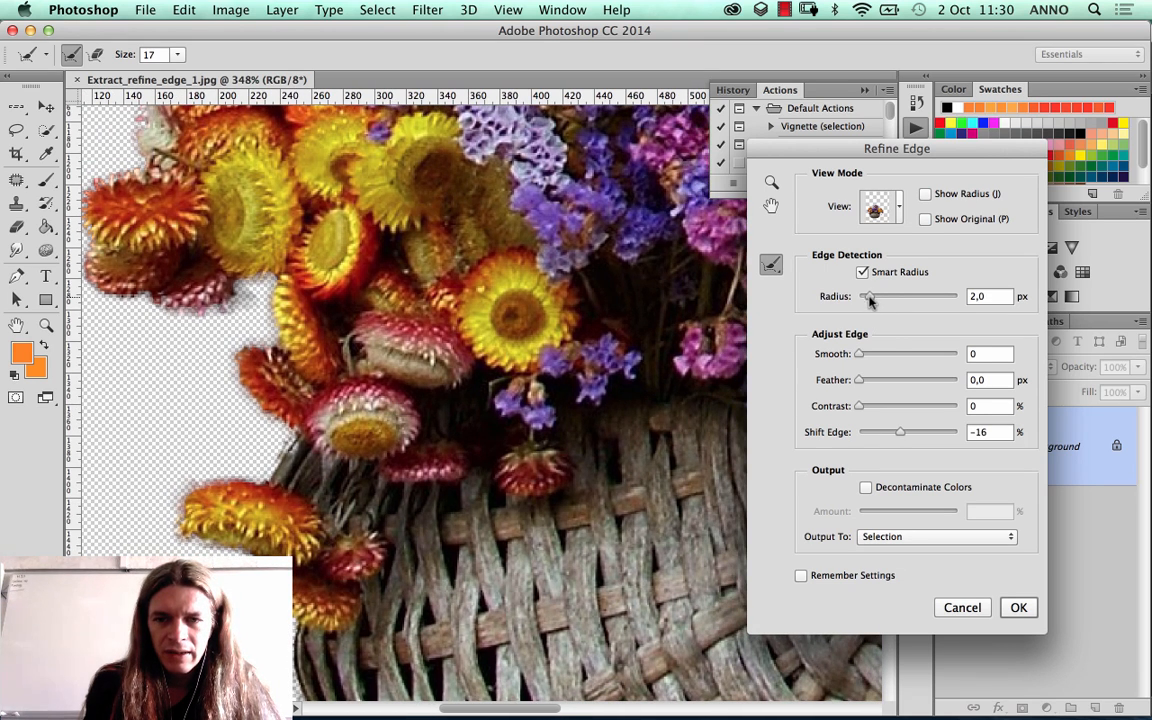
left_click_drag(870, 298, 863, 298)
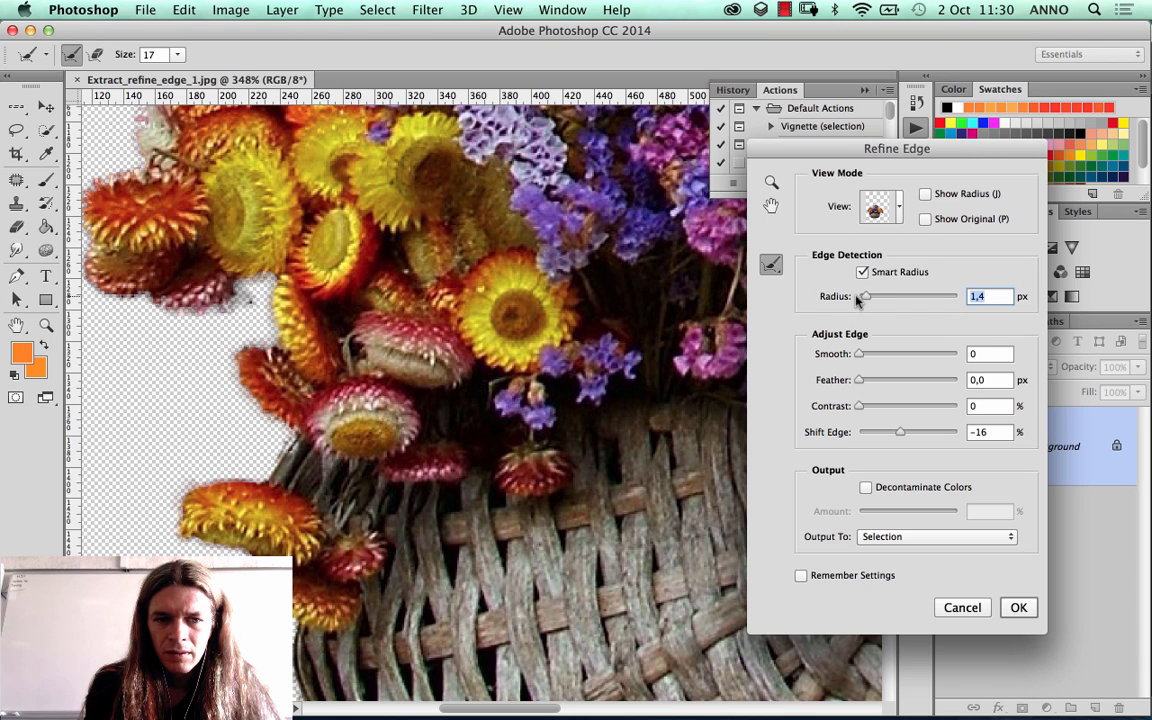
left_click_drag(858, 300, 880, 302)
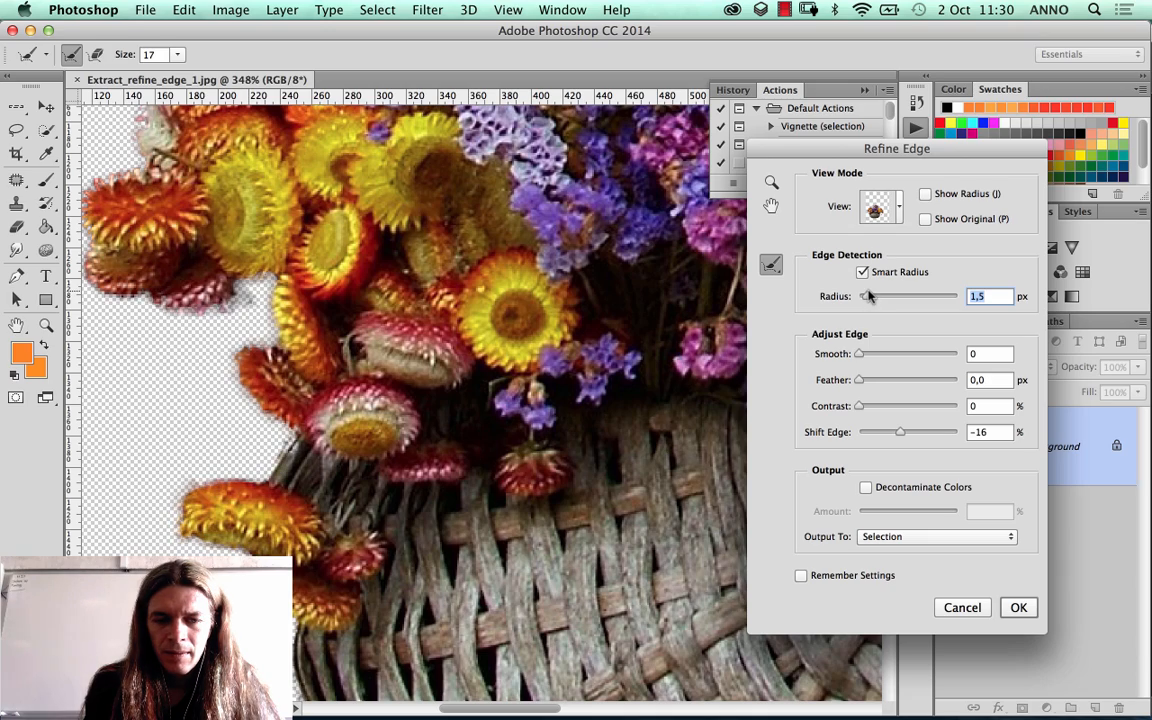
Step: Brush the Refine Radius Tool along the bouquet's right outline, around the drooping yellow-orange flower, the small red flowers and the yellow petals above
scroll(547, 368, "right", 20)
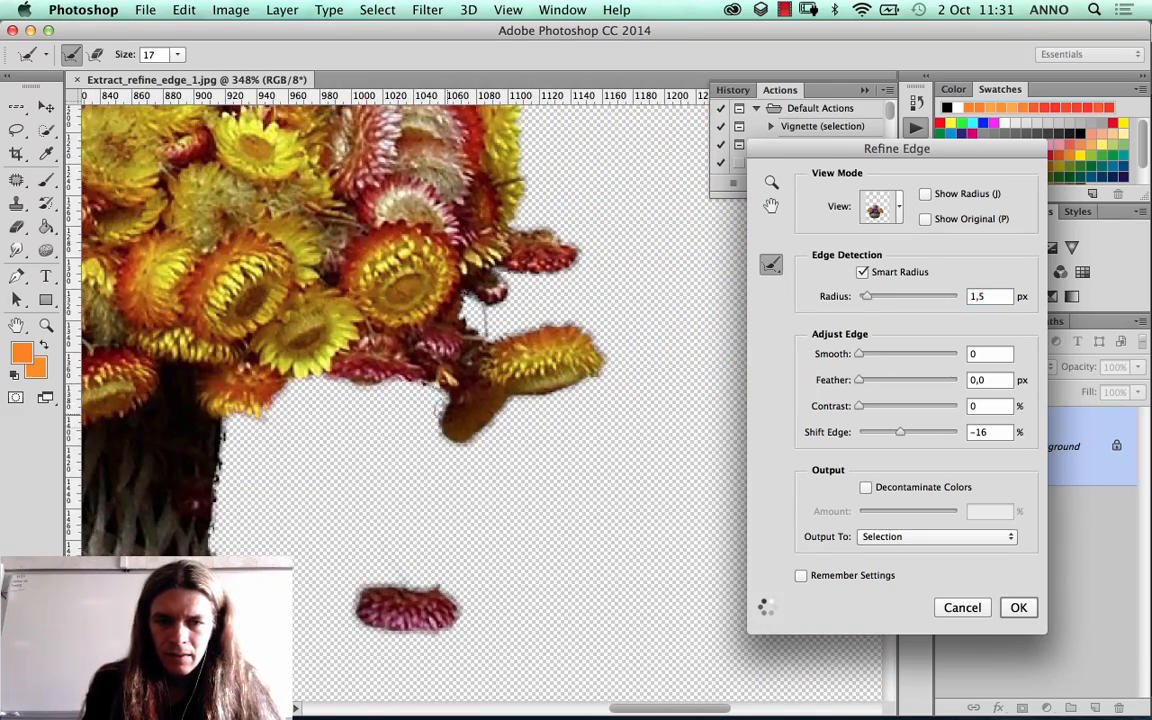
mouse_move(435, 403)
left_mouse_down()
mouse_move(437, 427)
mouse_move(434, 395)
mouse_move(462, 367)
mouse_move(533, 340)
mouse_move(544, 310)
mouse_move(496, 293)
mouse_move(454, 298)
left_mouse_up()
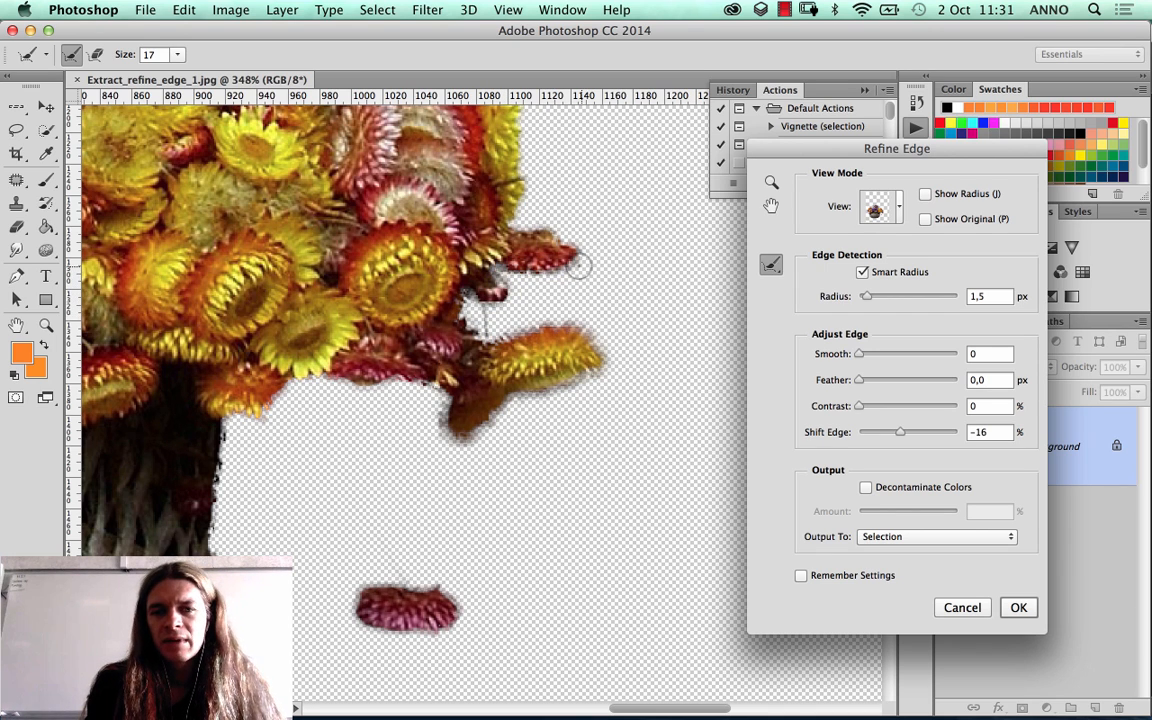
key("space")
left_click_drag(545, 280, 485, 390)
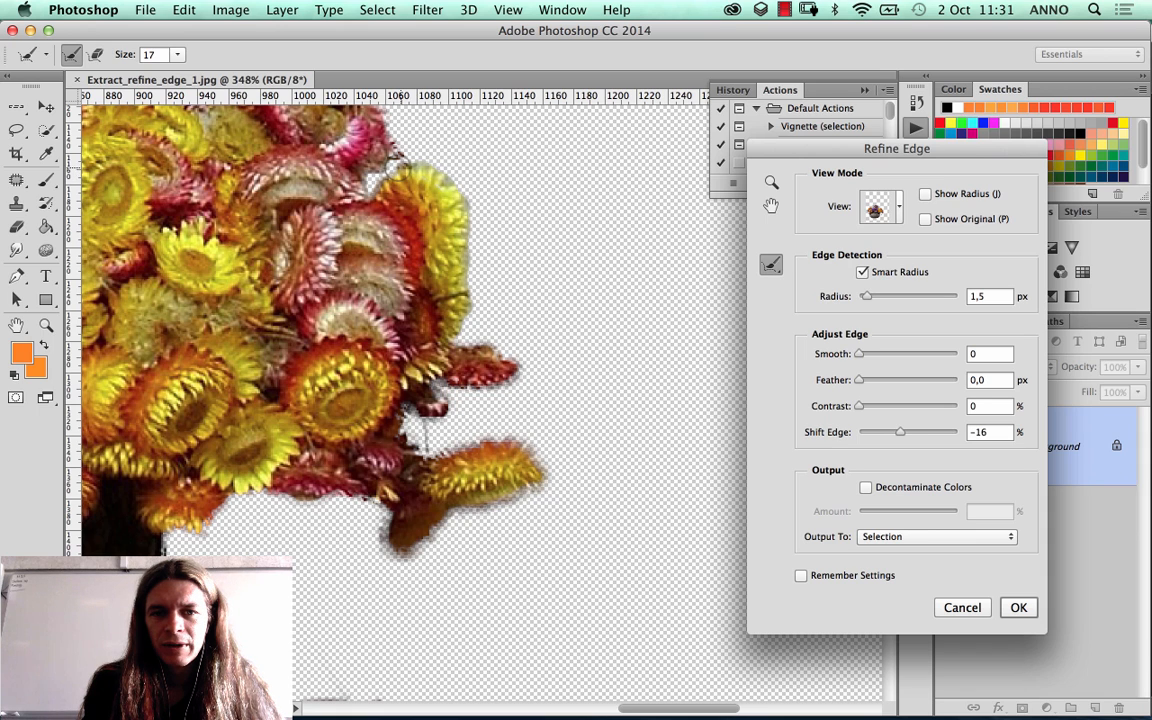
mouse_move(382, 181)
left_mouse_down()
mouse_move(370, 189)
mouse_move(375, 177)
left_mouse_up()
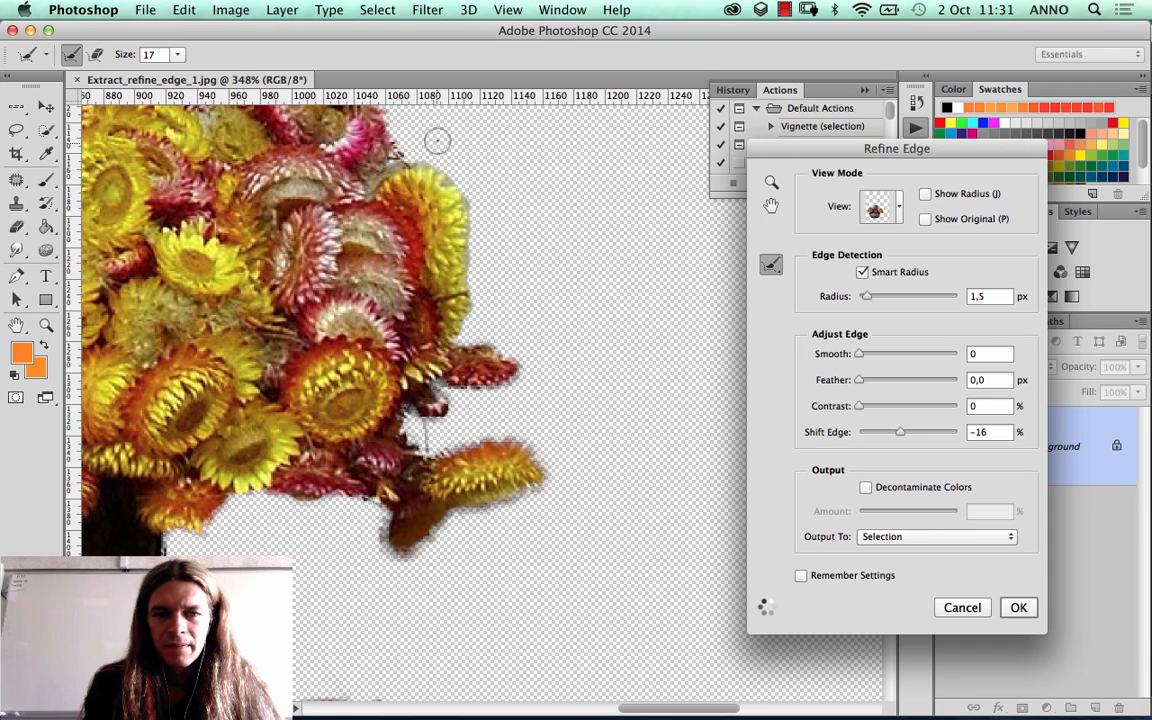
Step: Try an edge detection Radius of 50.8 px on the bouquet's right side and settle on 2.5 px
left_click_drag(452, 218, 541, 391)
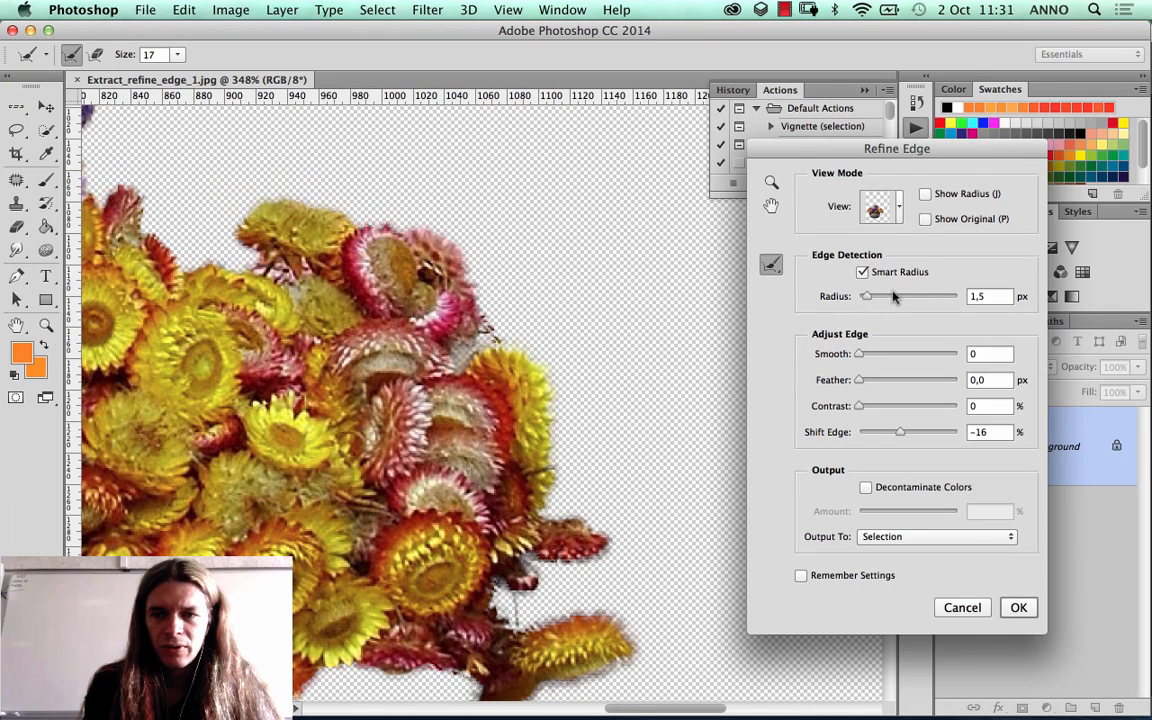
left_click_drag(893, 296, 921, 296)
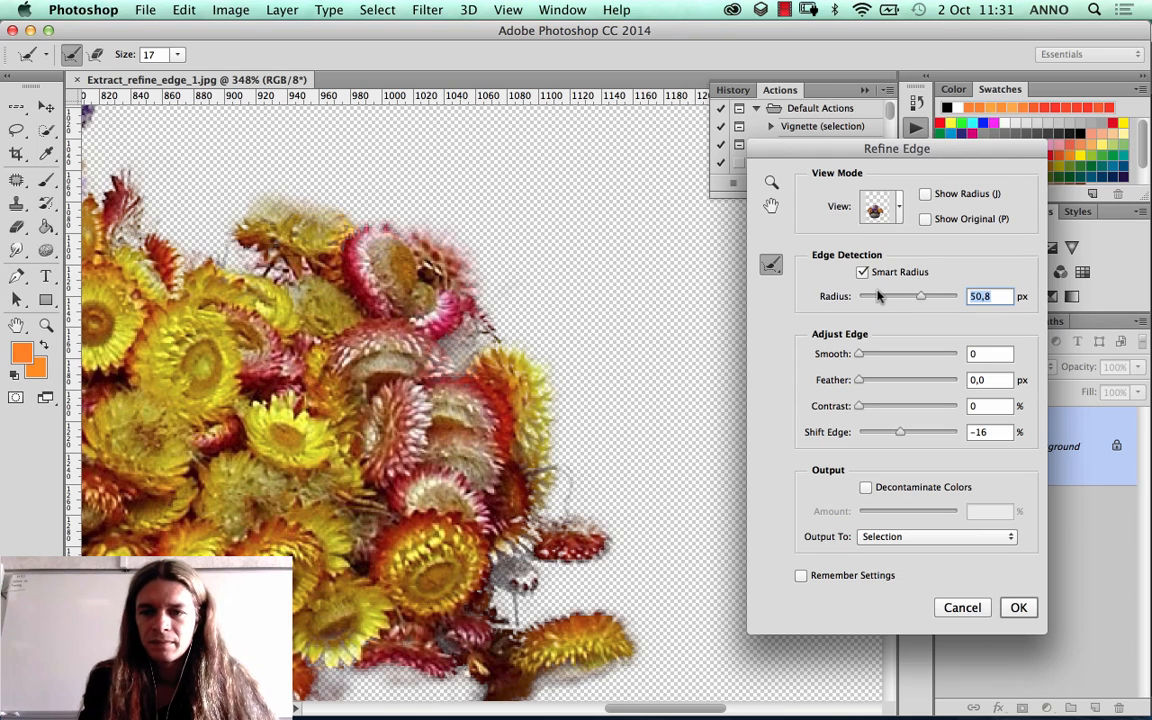
left_click_drag(881, 297, 871, 300)
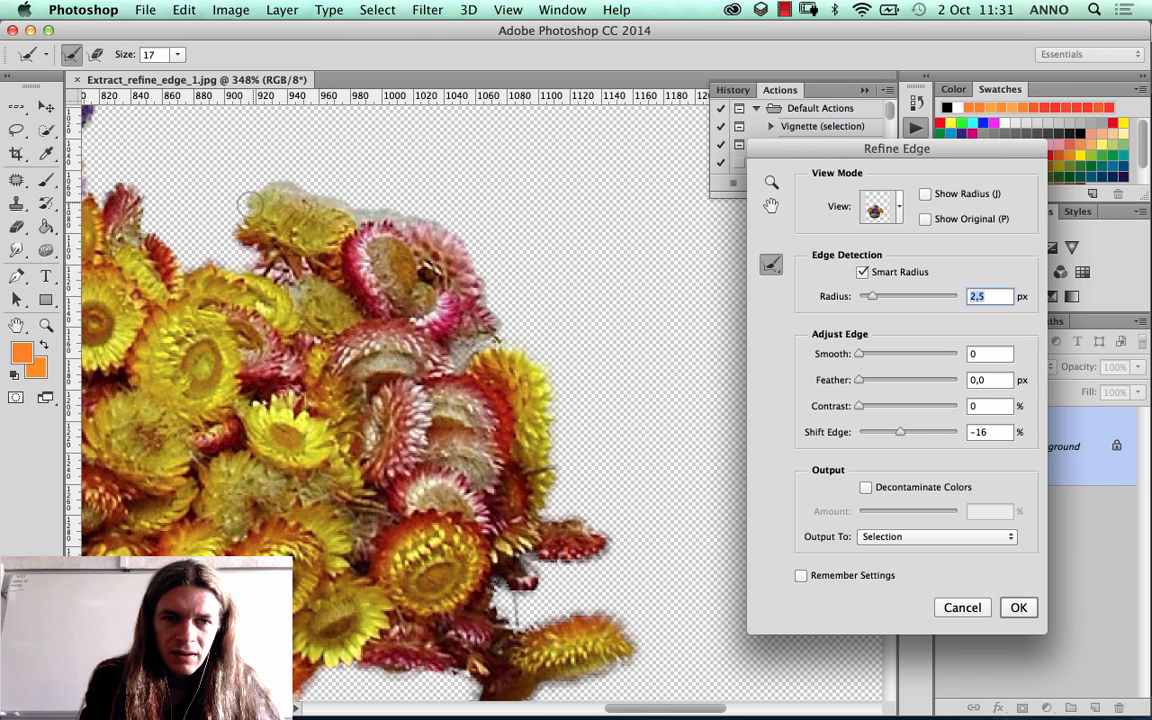
Step: Brush the Refine Radius Tool over the upper-right outline, from the yellow and pink flowers across the red bud to the lilac flowers
mouse_move(231, 228)
left_mouse_down()
mouse_move(242, 241)
mouse_move(164, 234)
left_mouse_up()
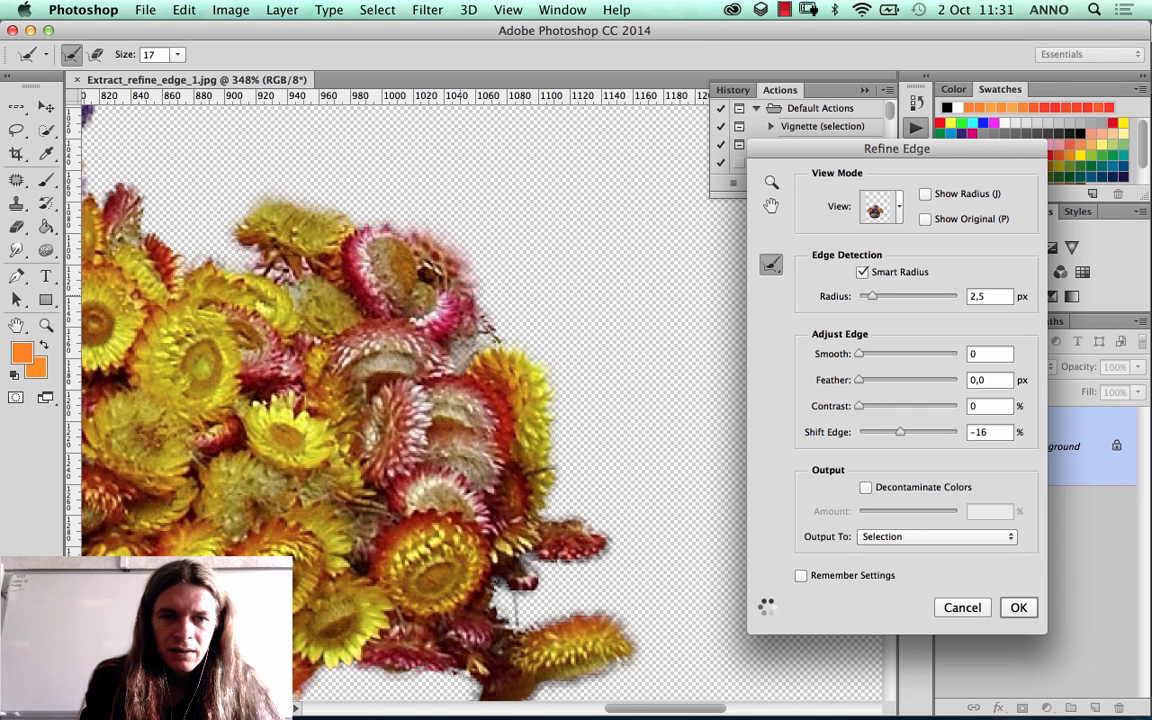
left_click_drag(349, 298, 654, 392)
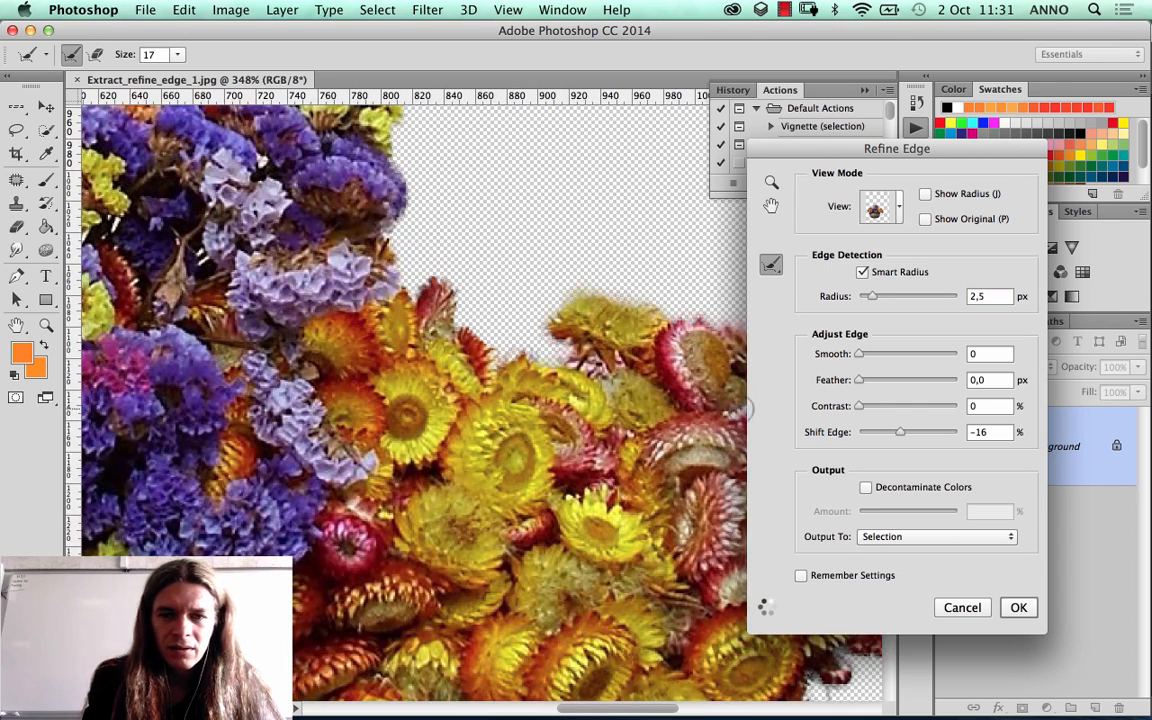
left_click_drag(592, 336, 425, 326)
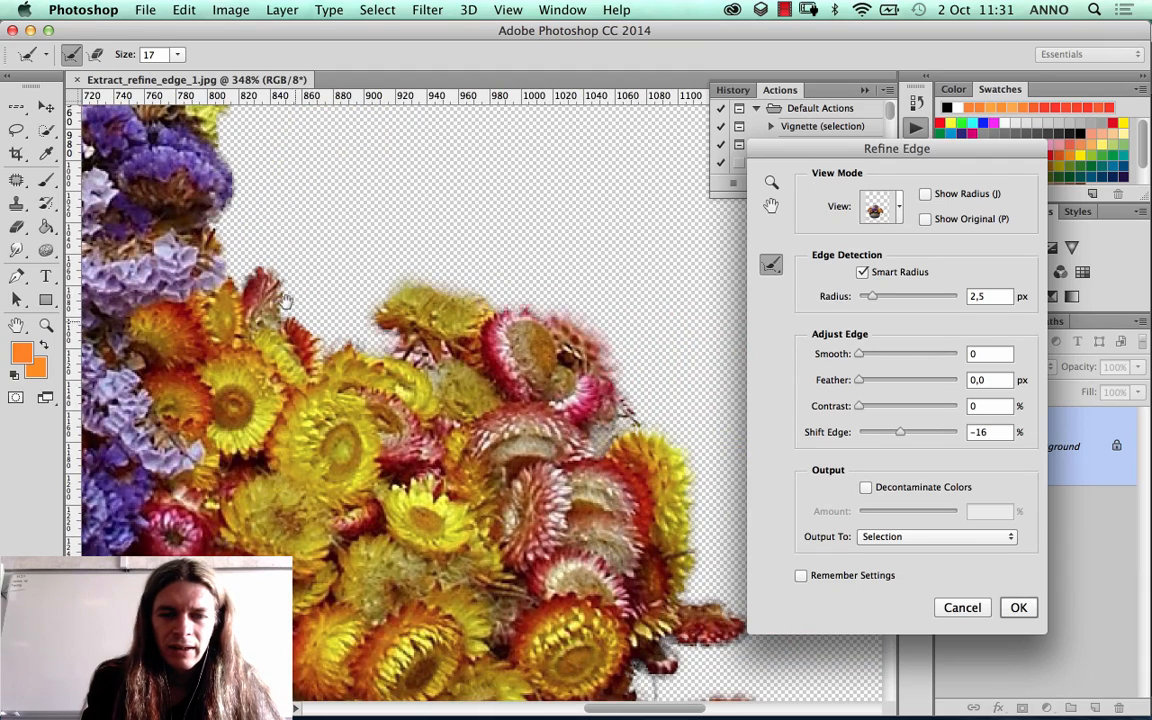
left_click_drag(330, 283, 463, 372)
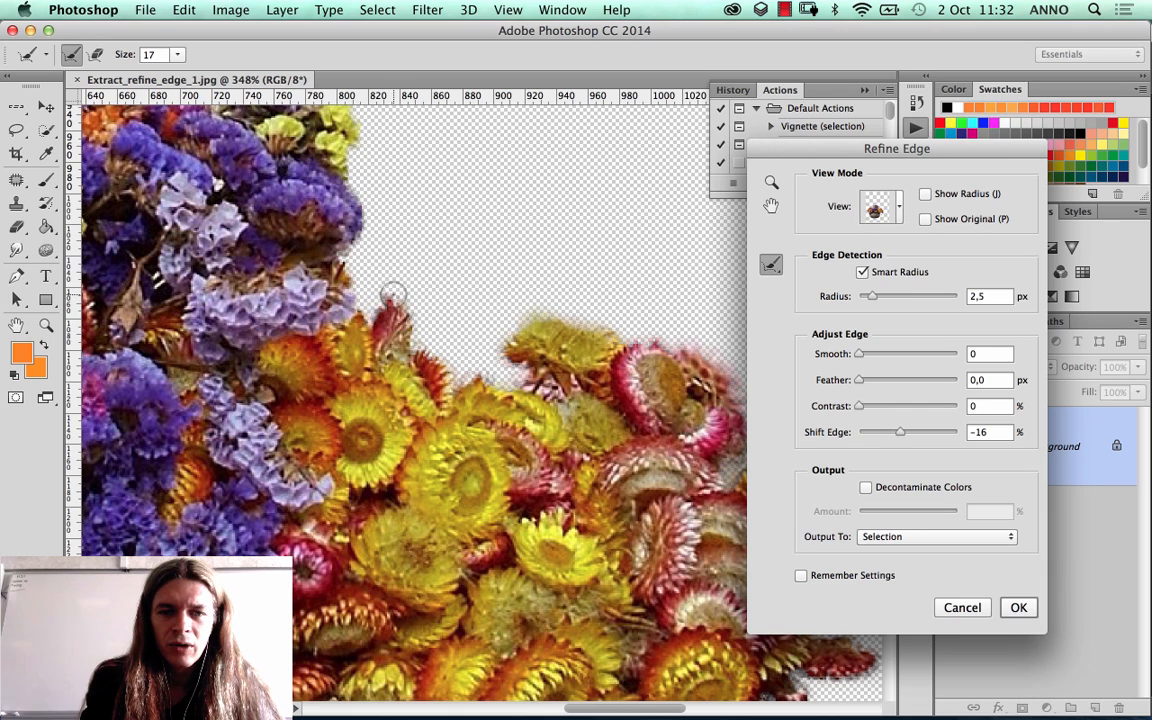
left_click_drag(365, 303, 350, 255)
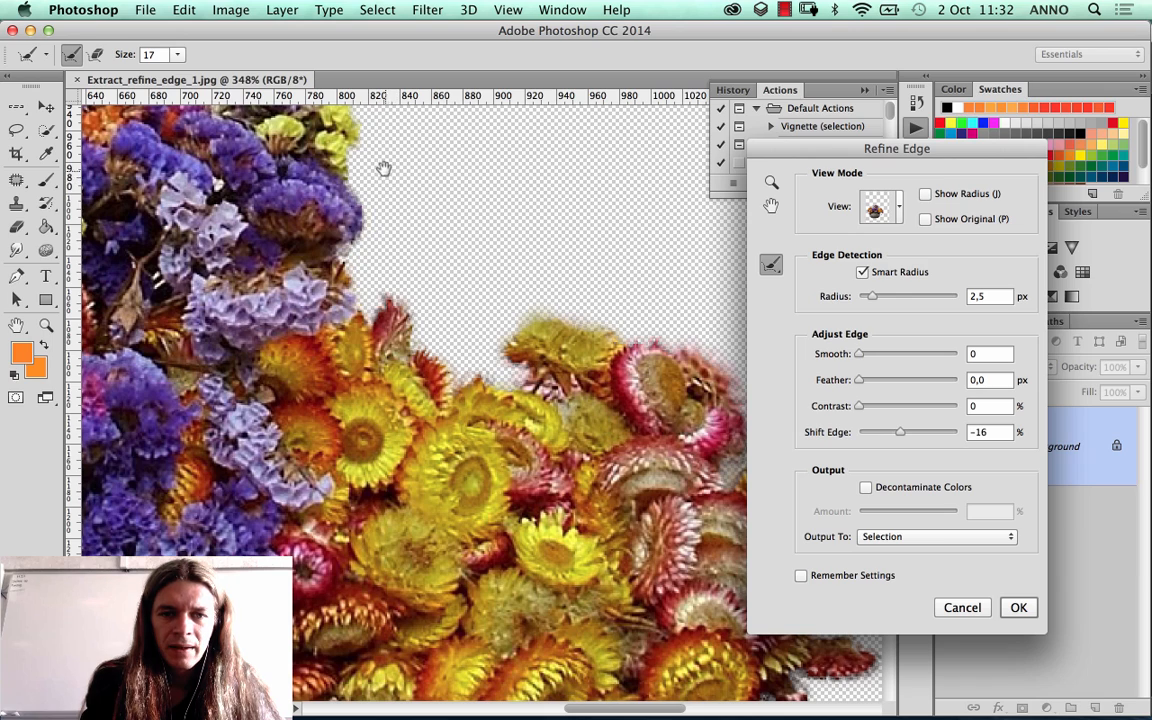
Step: Brush the Refine Radius Tool around the yellow-green sprig and the neighbouring purple flower tips at the top of the bouquet
left_click_drag(381, 170, 401, 310)
mouse_move(335, 272)
left_mouse_down()
mouse_move(367, 194)
mouse_move(342, 134)
mouse_move(436, 248)
left_mouse_up()
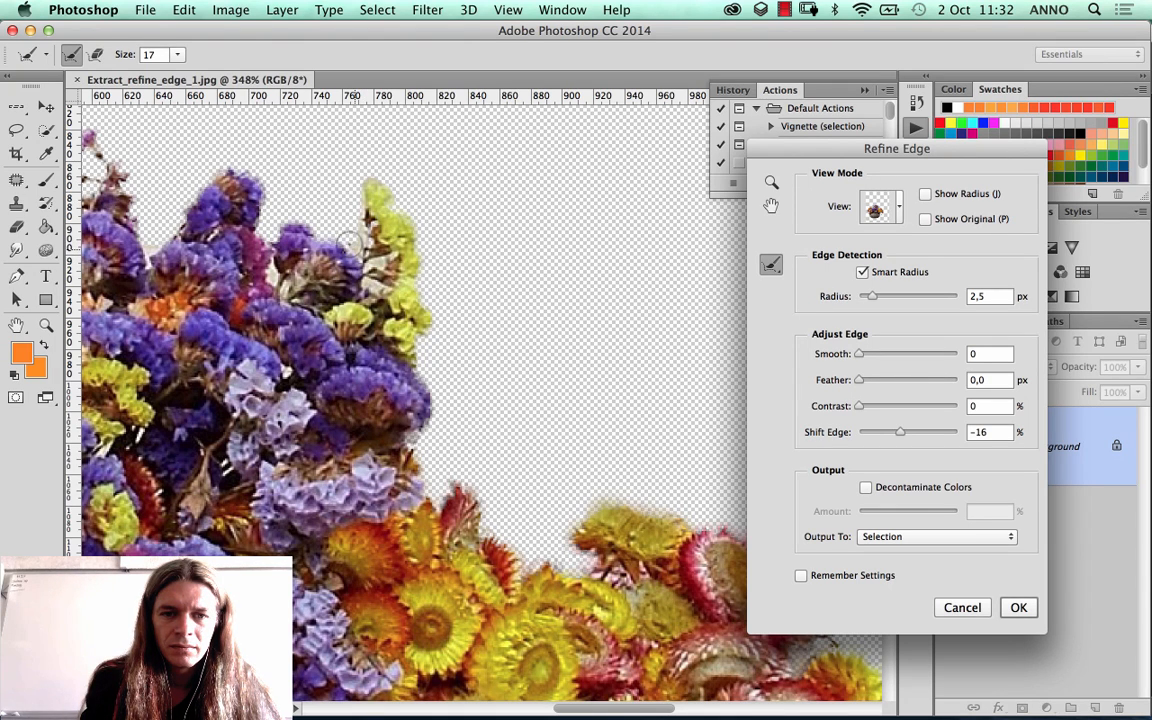
mouse_move(322, 232)
left_mouse_down()
mouse_move(268, 228)
mouse_move(271, 190)
mouse_move(212, 148)
left_mouse_up()
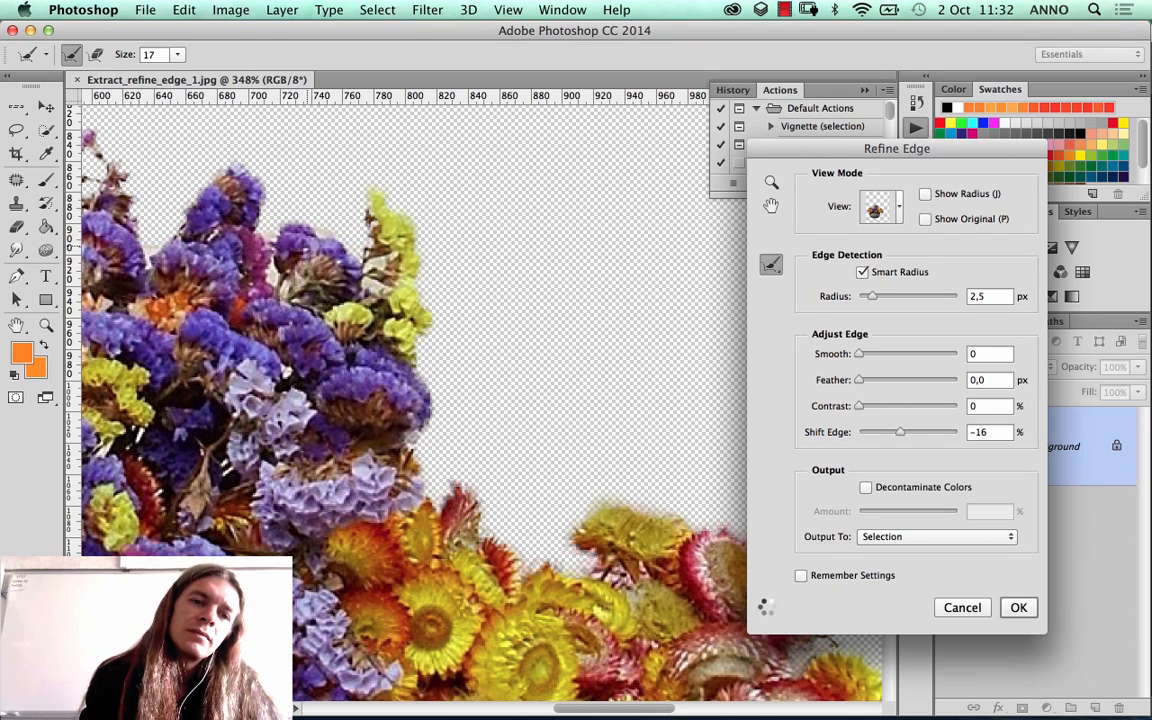
Step: Brush the Refine Radius Tool along the bouquet's upper-left outline, over the purple flower tips and the small pink sprig
left_click_drag(209, 226, 364, 293)
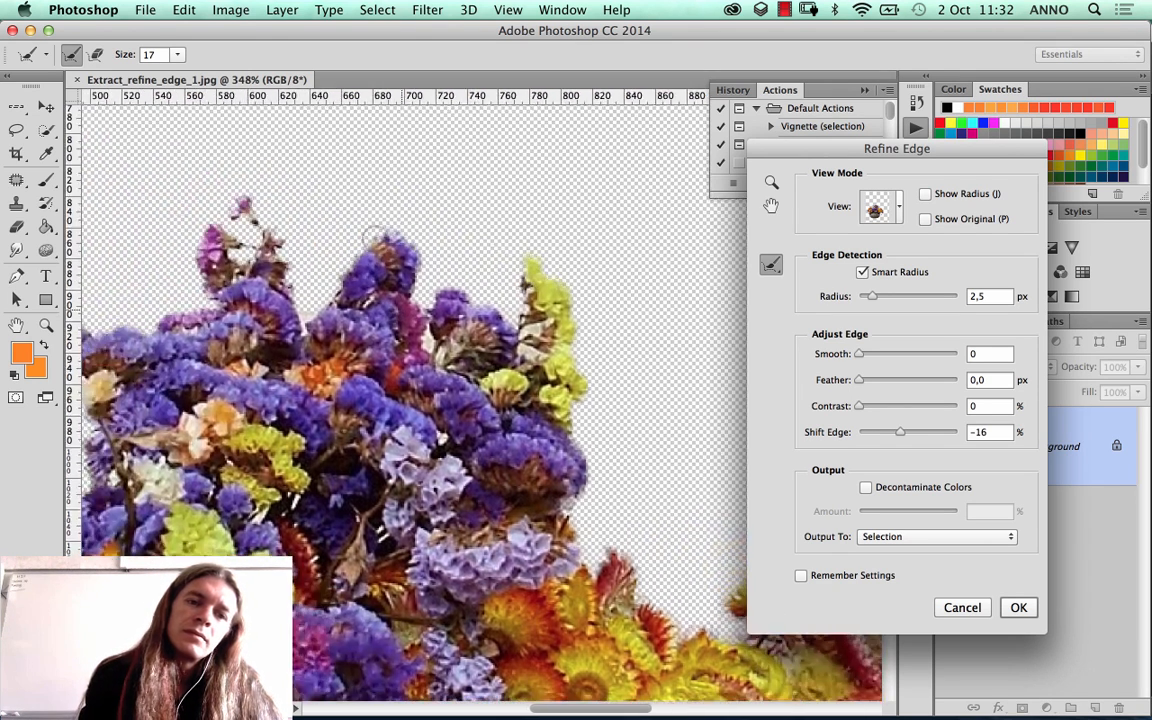
mouse_move(361, 237)
left_mouse_down()
mouse_move(316, 302)
mouse_move(274, 277)
mouse_move(262, 214)
mouse_move(240, 186)
mouse_move(209, 196)
mouse_move(226, 211)
mouse_move(203, 216)
mouse_move(182, 250)
mouse_move(217, 226)
mouse_move(220, 240)
left_mouse_up()
left_click_drag(242, 316, 449, 286)
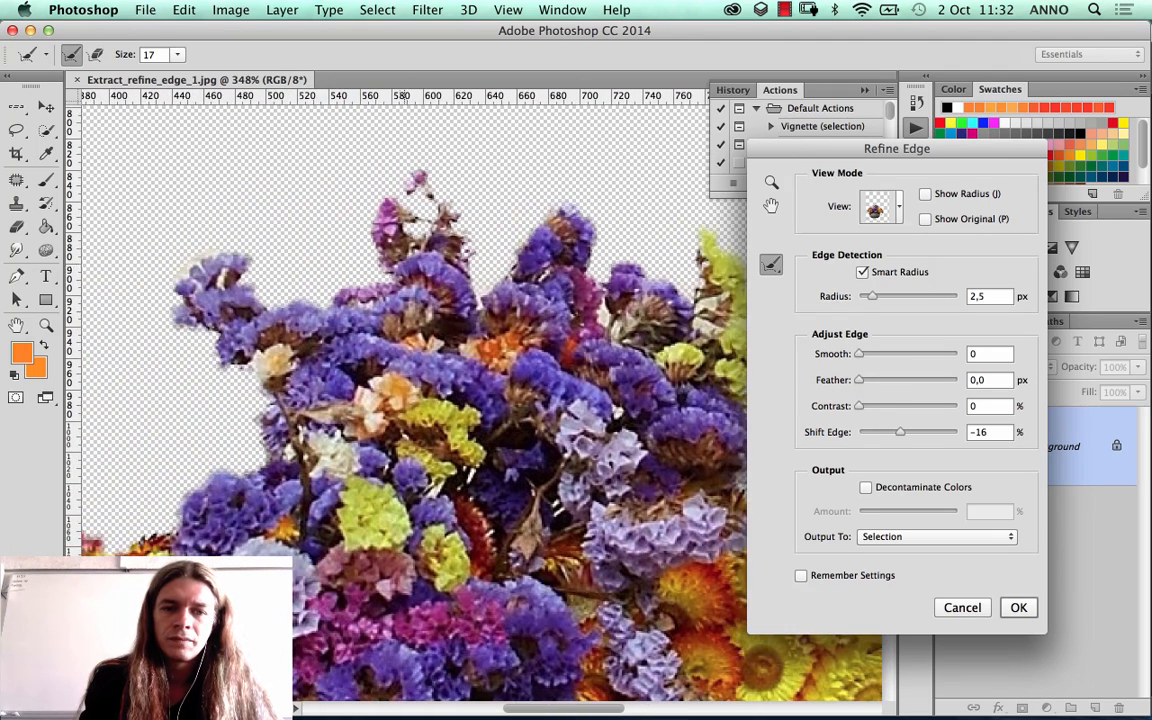
mouse_move(380, 278)
left_mouse_down()
mouse_move(390, 280)
mouse_move(291, 295)
mouse_move(226, 250)
mouse_move(190, 300)
mouse_move(170, 272)
mouse_move(288, 265)
left_mouse_up()
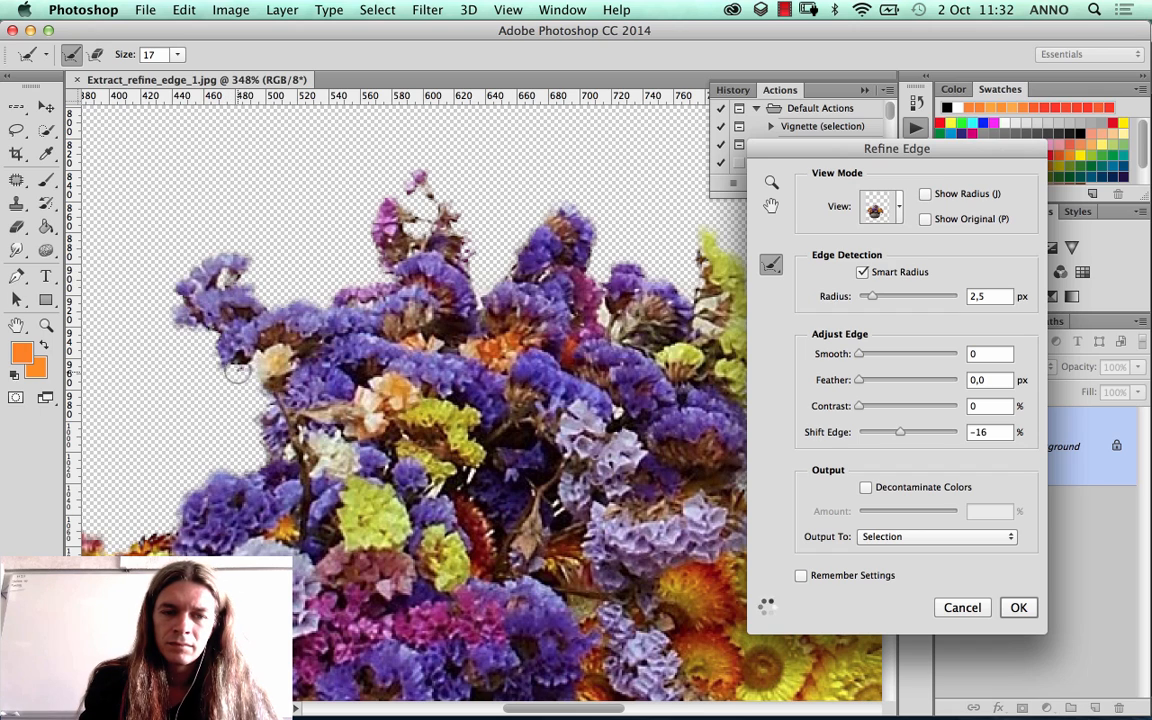
left_click_drag(216, 416, 296, 246)
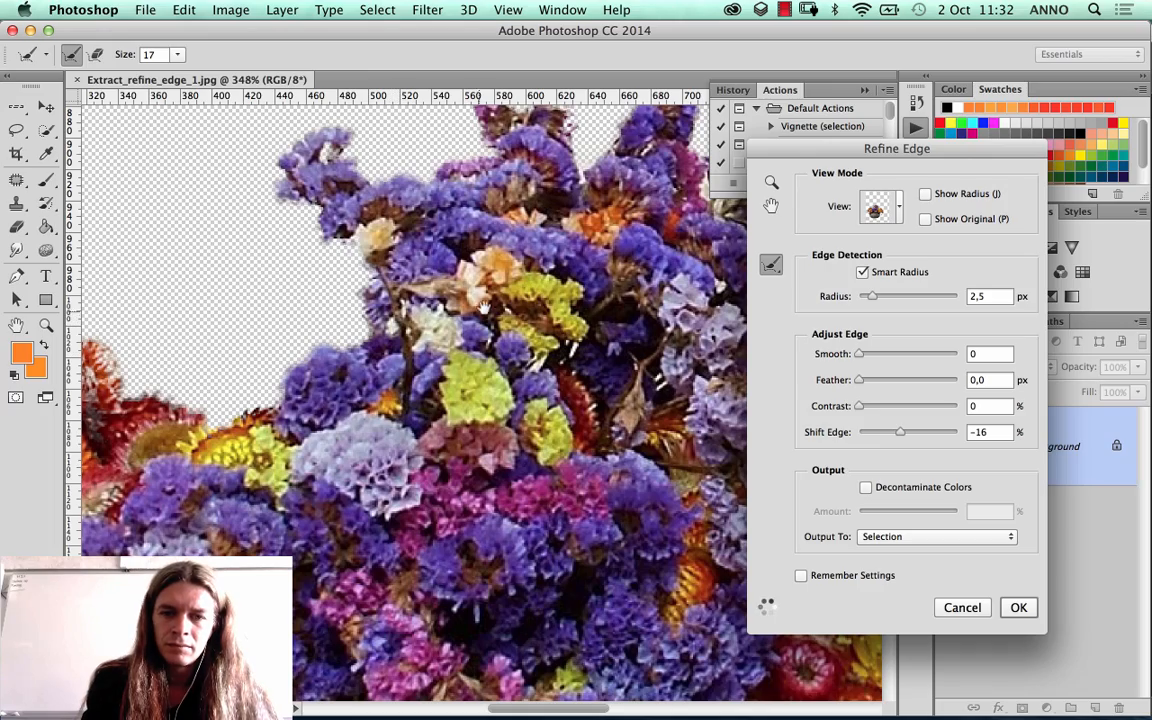
Step: Inspect the refined outline on both sides of the bouquet and the gaps between its purple and yellow flowers
left_click_drag(575, 271, 62, 280)
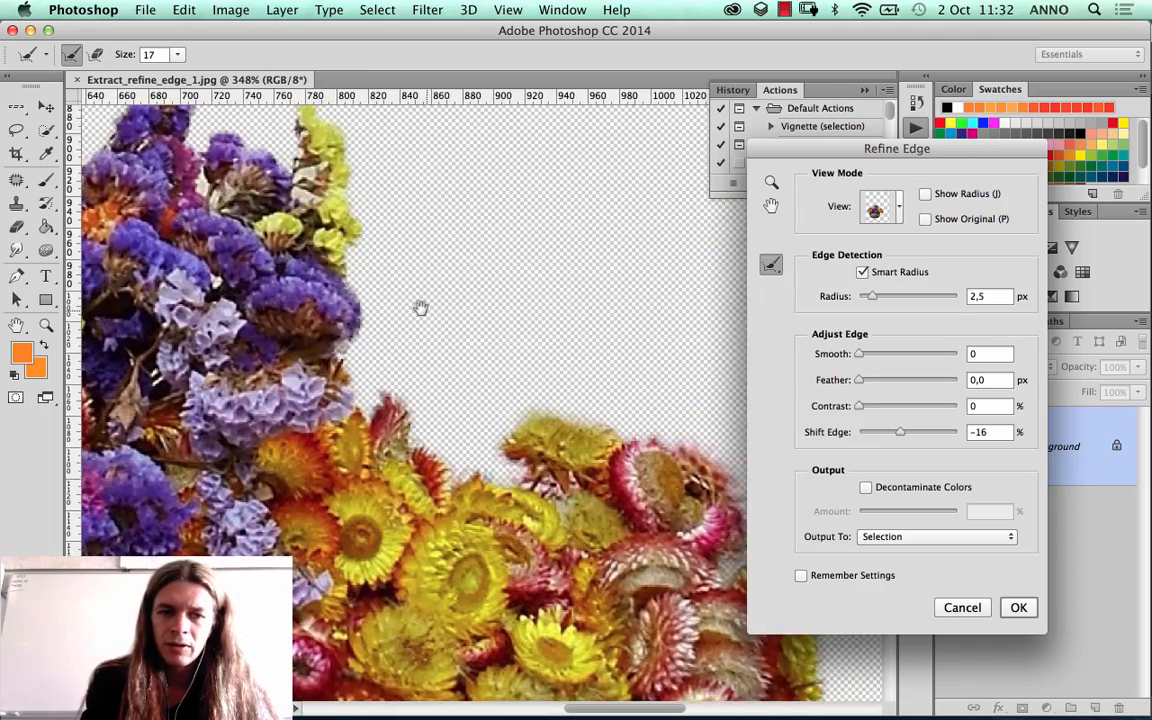
left_click_drag(422, 308, 313, 236)
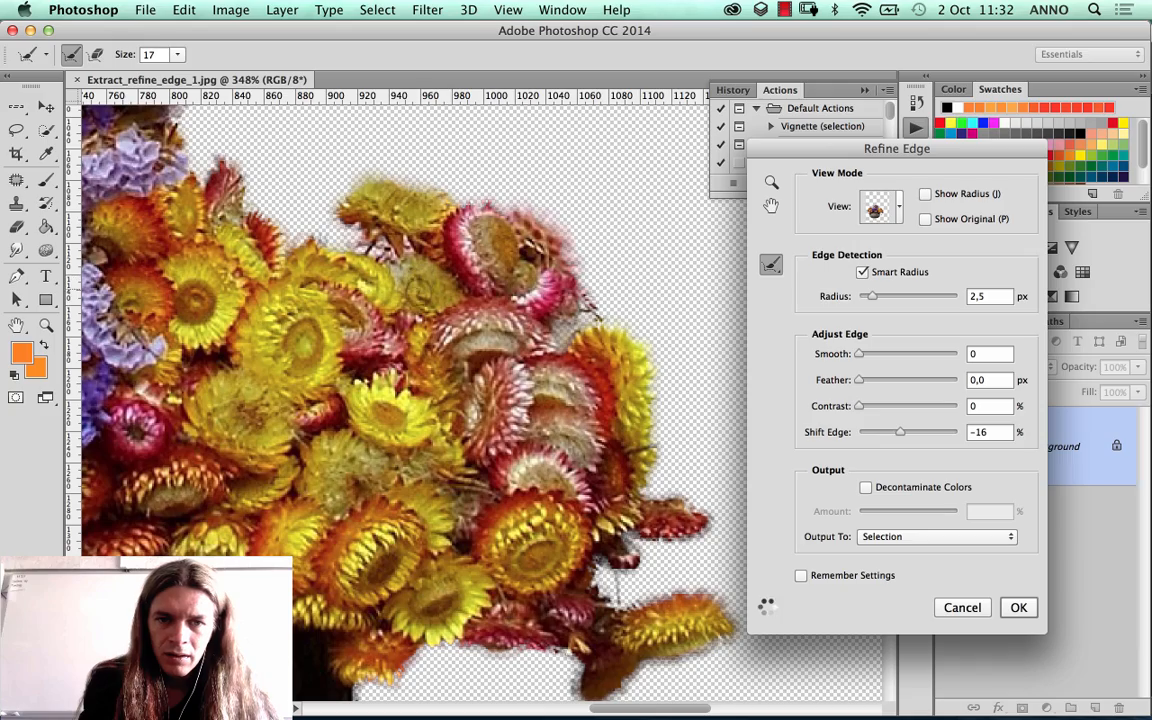
left_click_drag(480, 466, 504, 336)
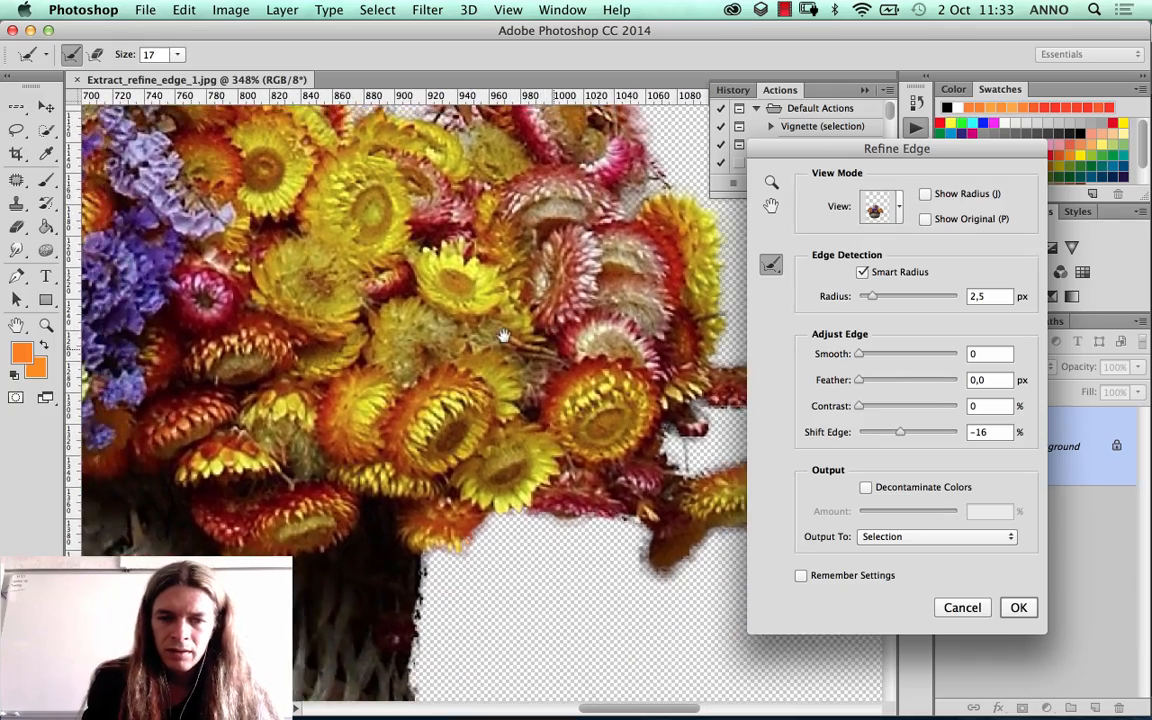
left_click_drag(300, 280, 541, 367)
left_click_drag(130, 318, 385, 338)
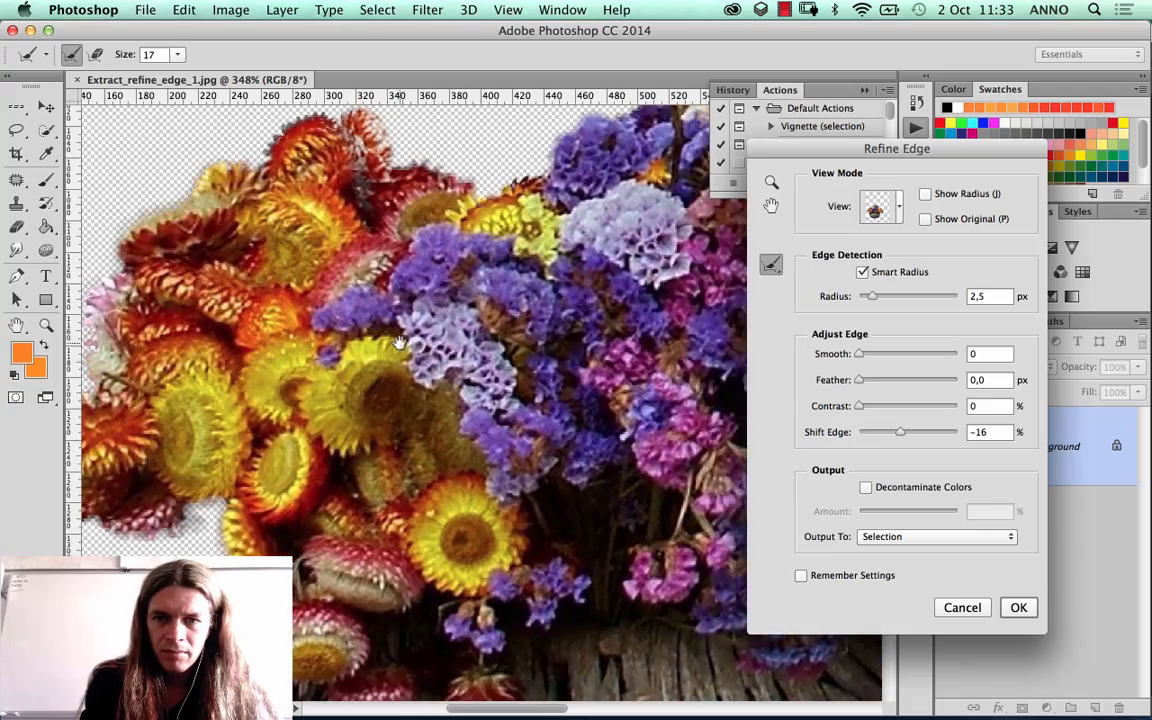
left_click_drag(560, 290, 472, 317)
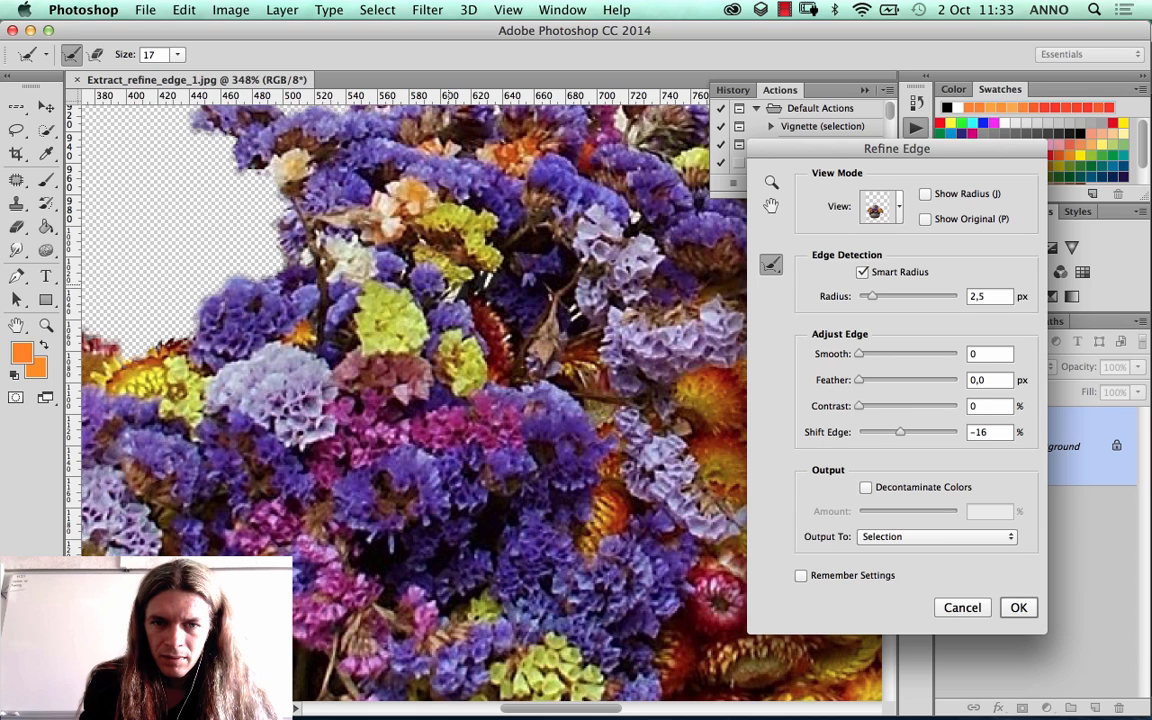
left_click_drag(449, 285, 456, 295)
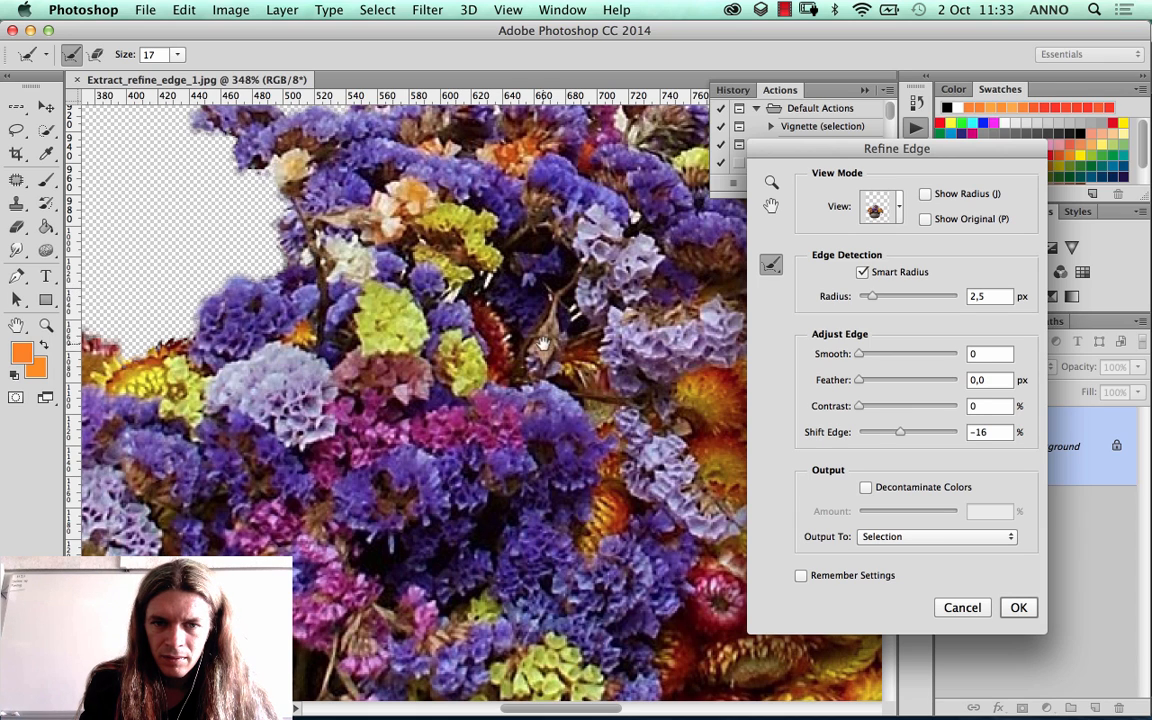
left_click_drag(635, 334, 441, 375)
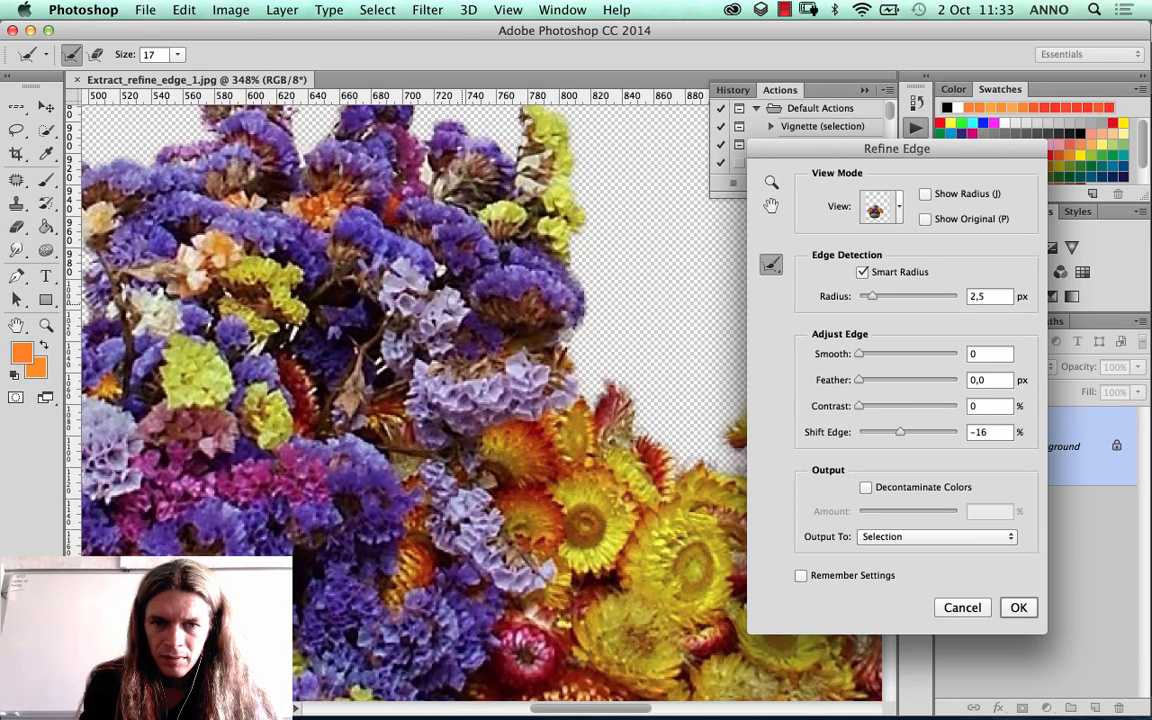
left_click_drag(446, 297, 450, 287)
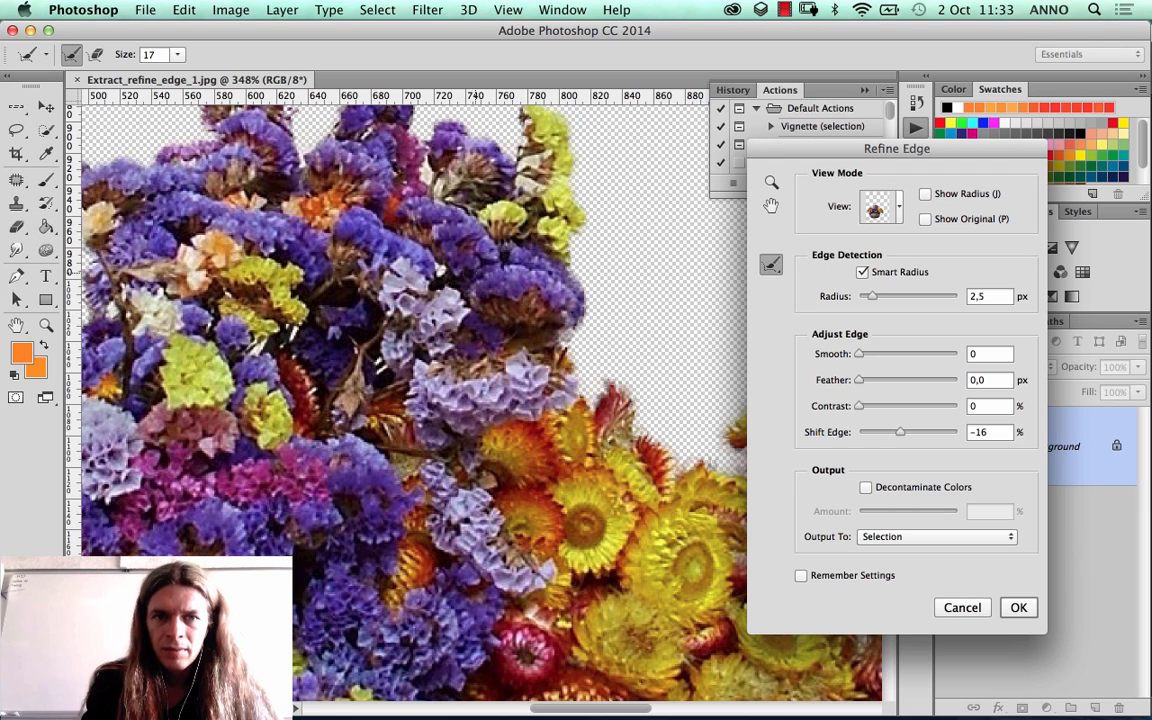
left_click_drag(426, 176, 437, 179)
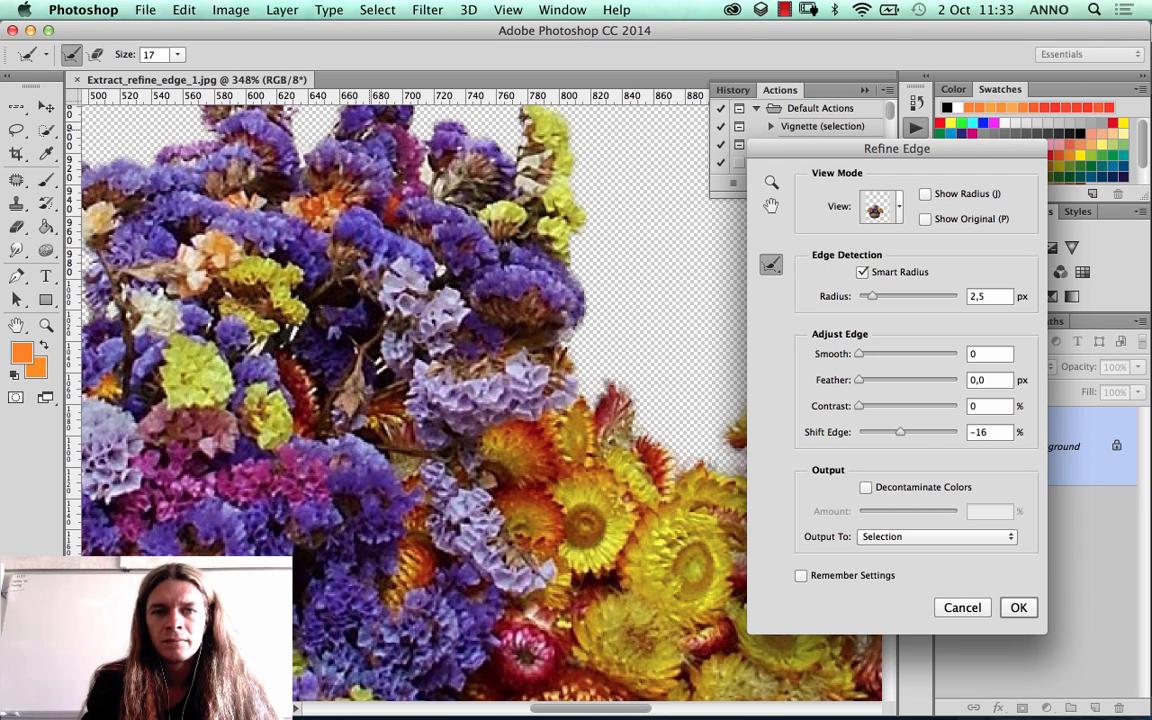
left_click_drag(318, 186, 322, 234)
left_click_drag(229, 214, 229, 240)
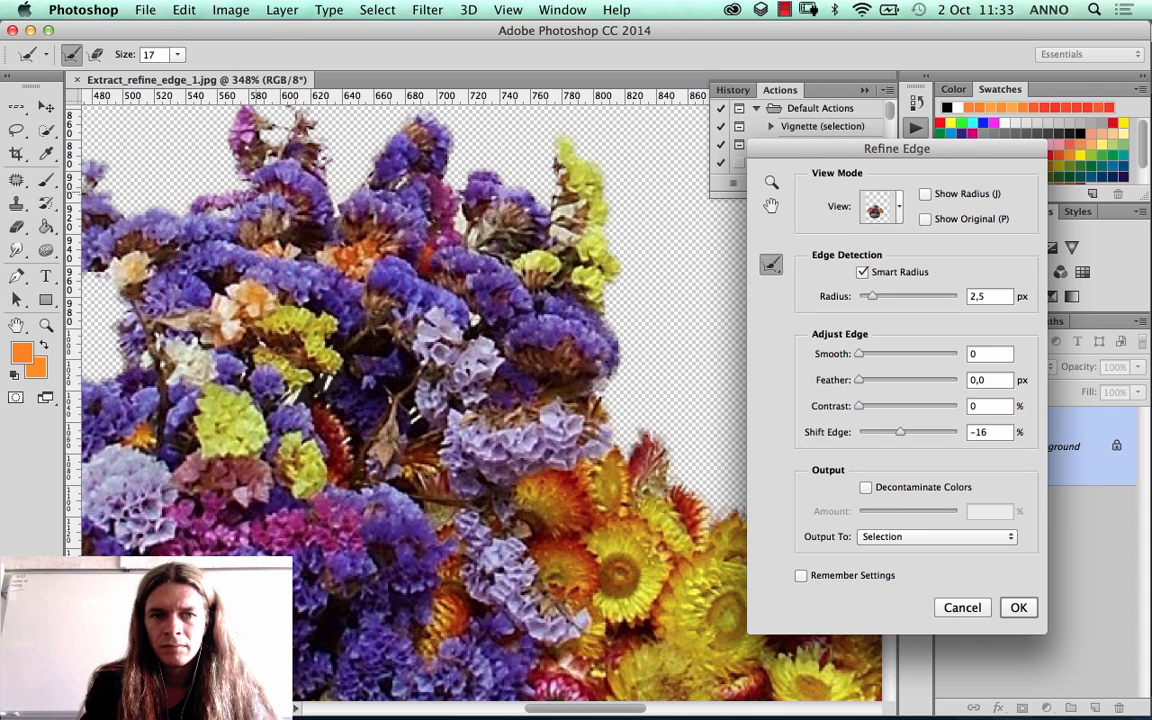
left_click_drag(288, 252, 466, 190)
left_click_drag(373, 232, 440, 256)
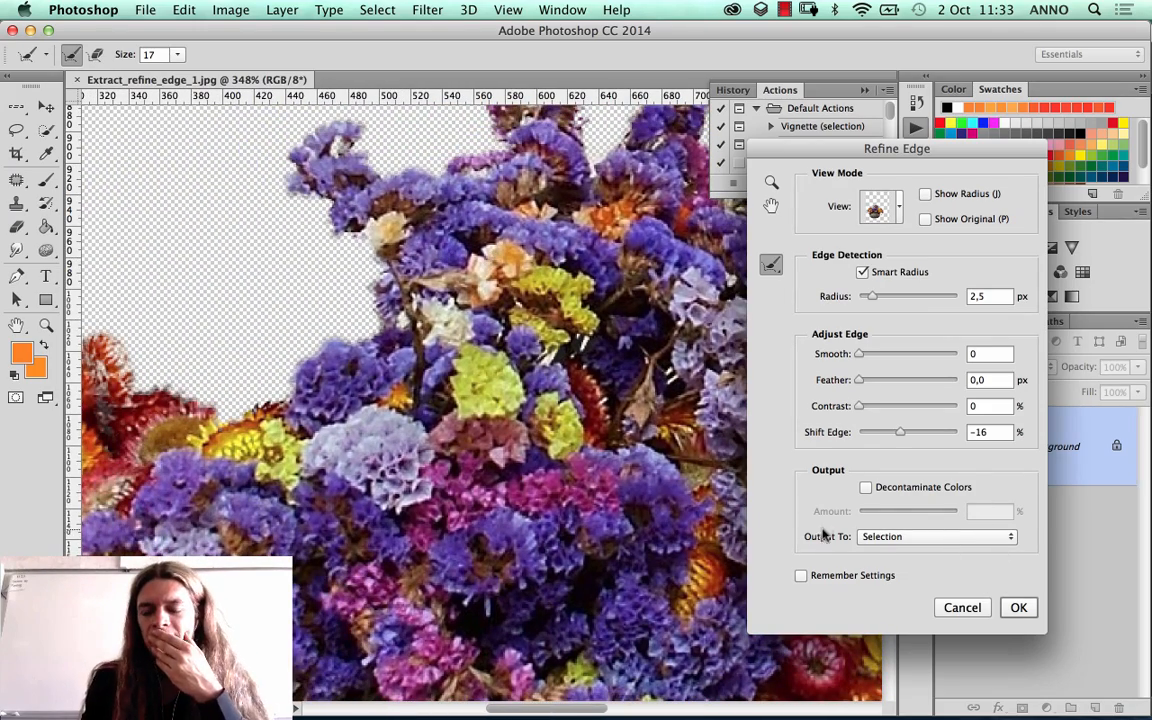
Step: Set the Refine Edge output to Layer Mask
left_click(913, 535)
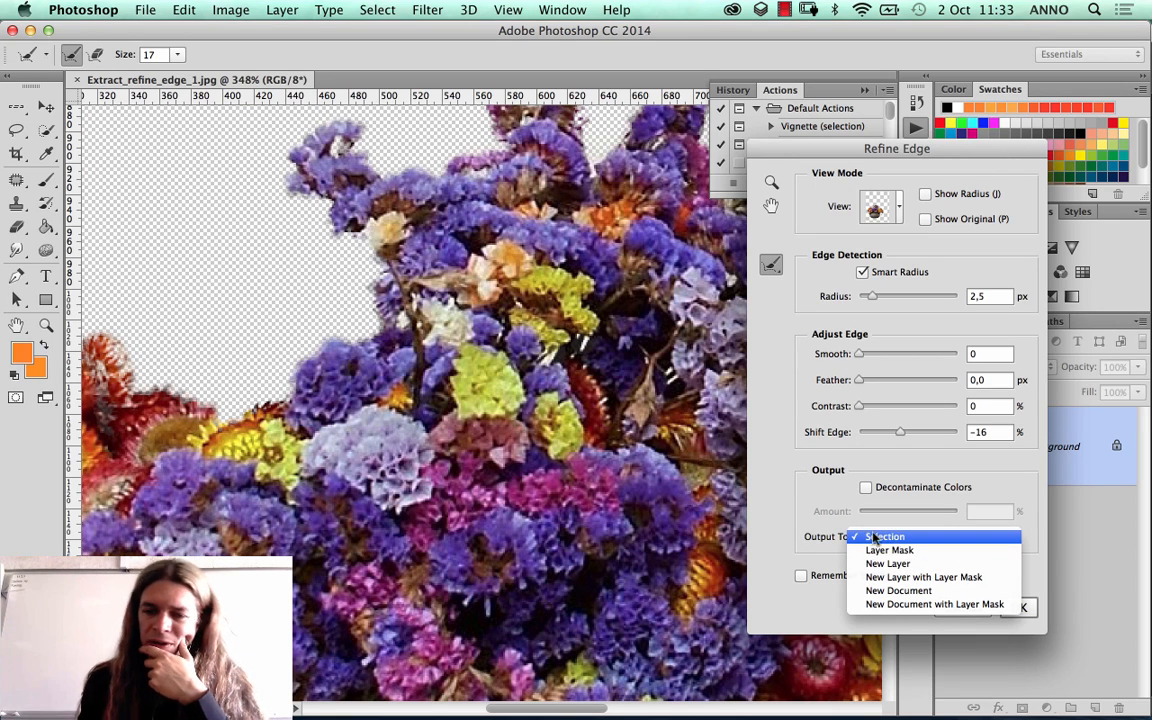
left_click(807, 538)
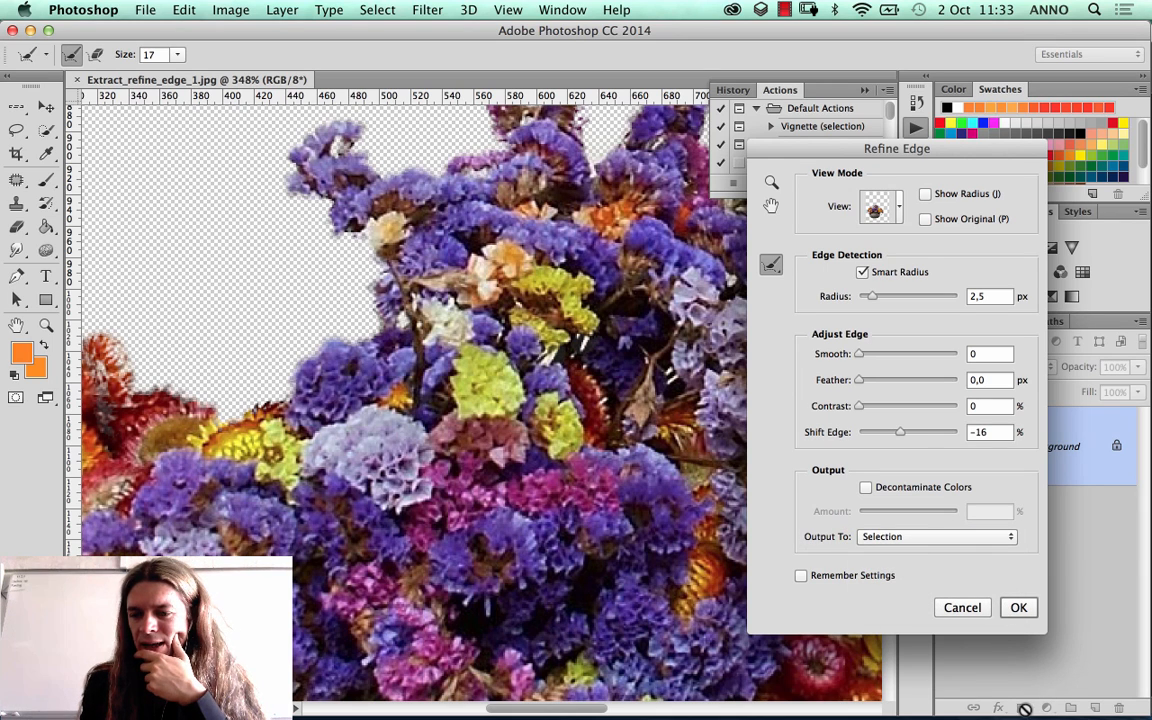
left_click(946, 537)
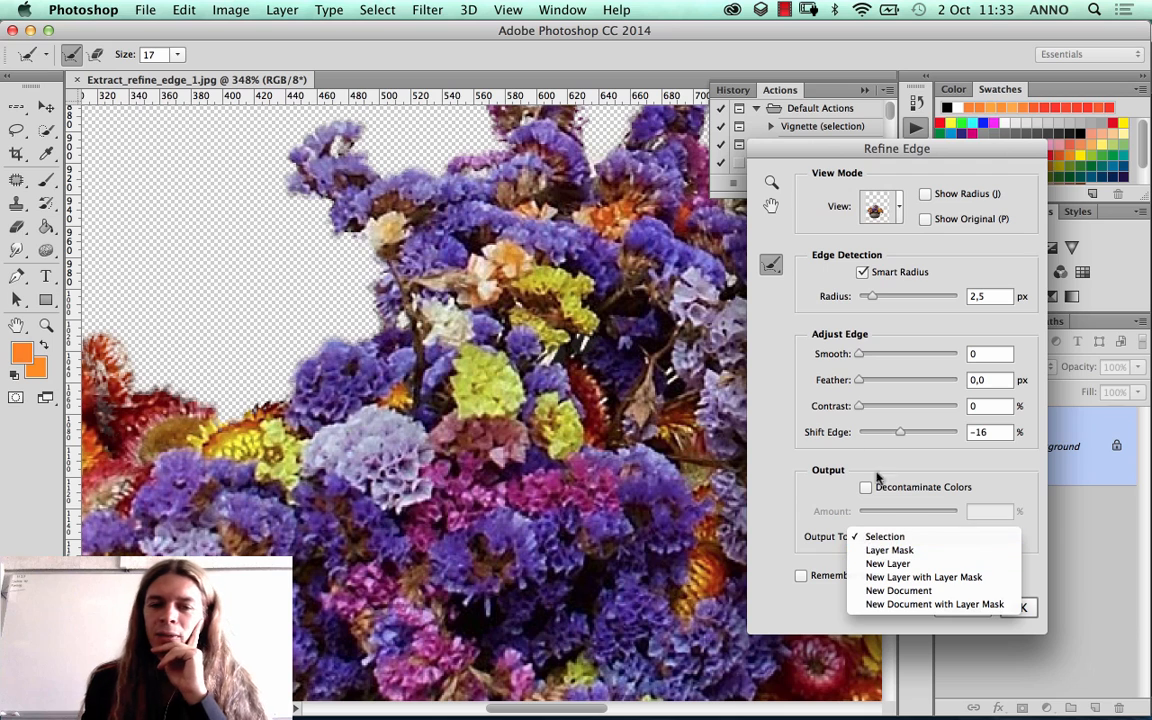
left_click(888, 550)
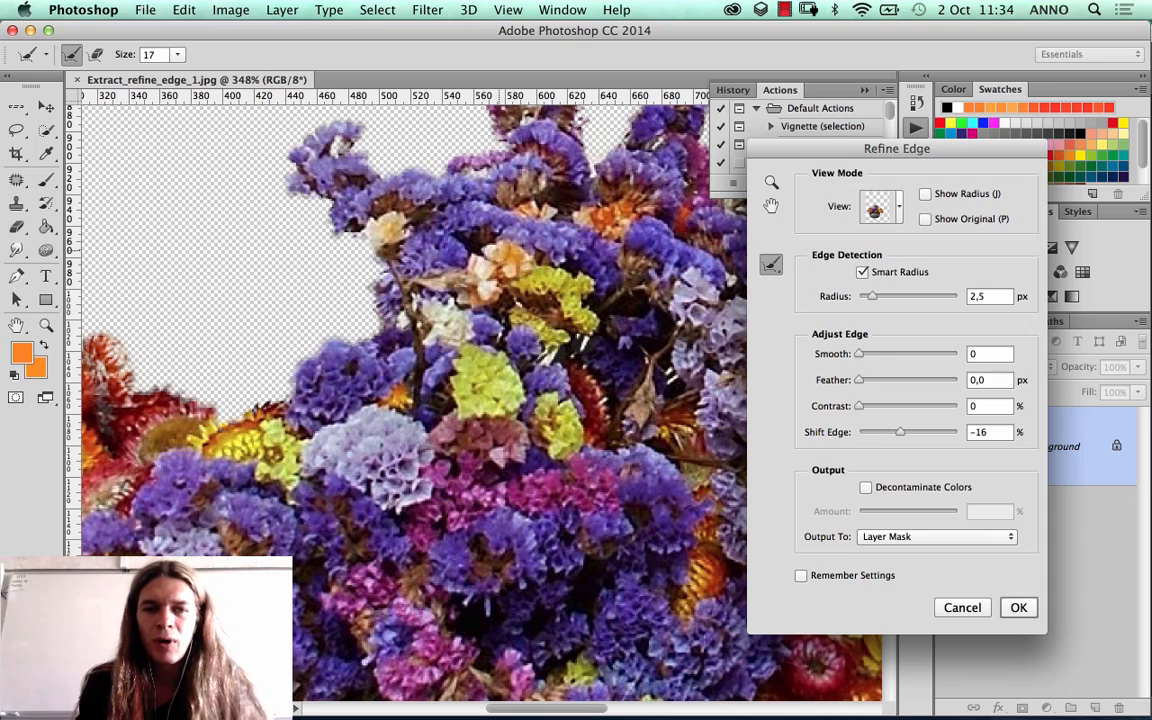
Step: Try a Feather of 108.1 px on the bouquet's edge and settle on 0.8 px
left_click_drag(262, 200, 390, 330)
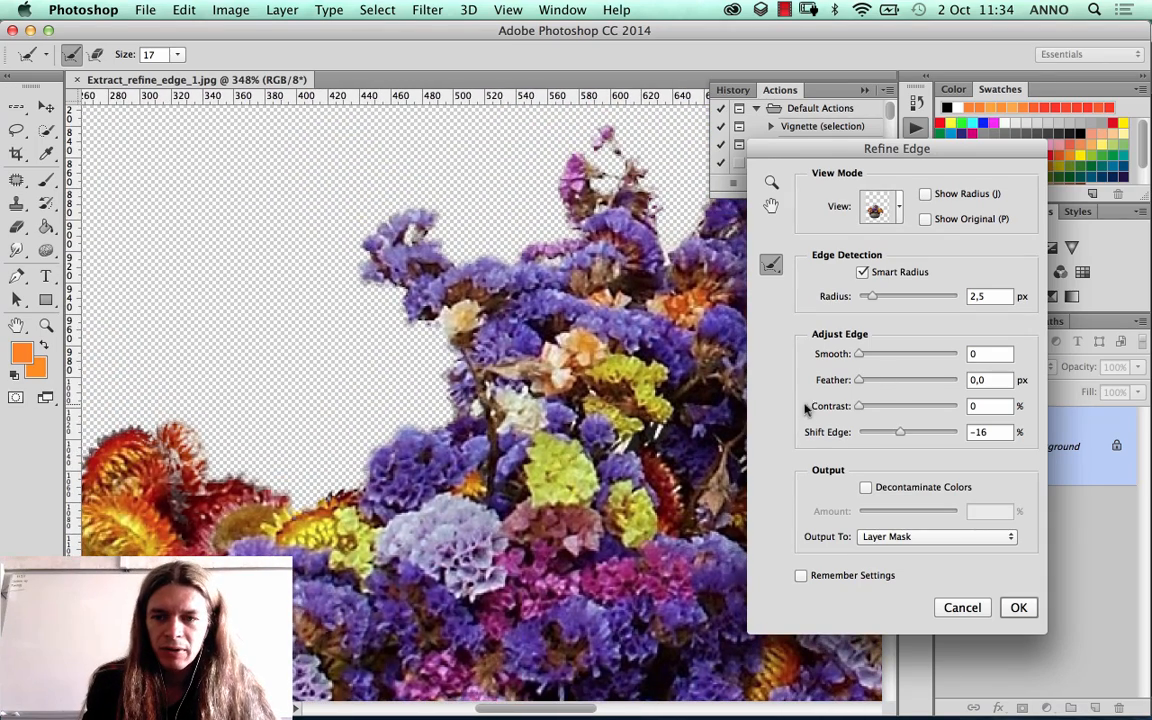
left_click_drag(867, 381, 924, 381)
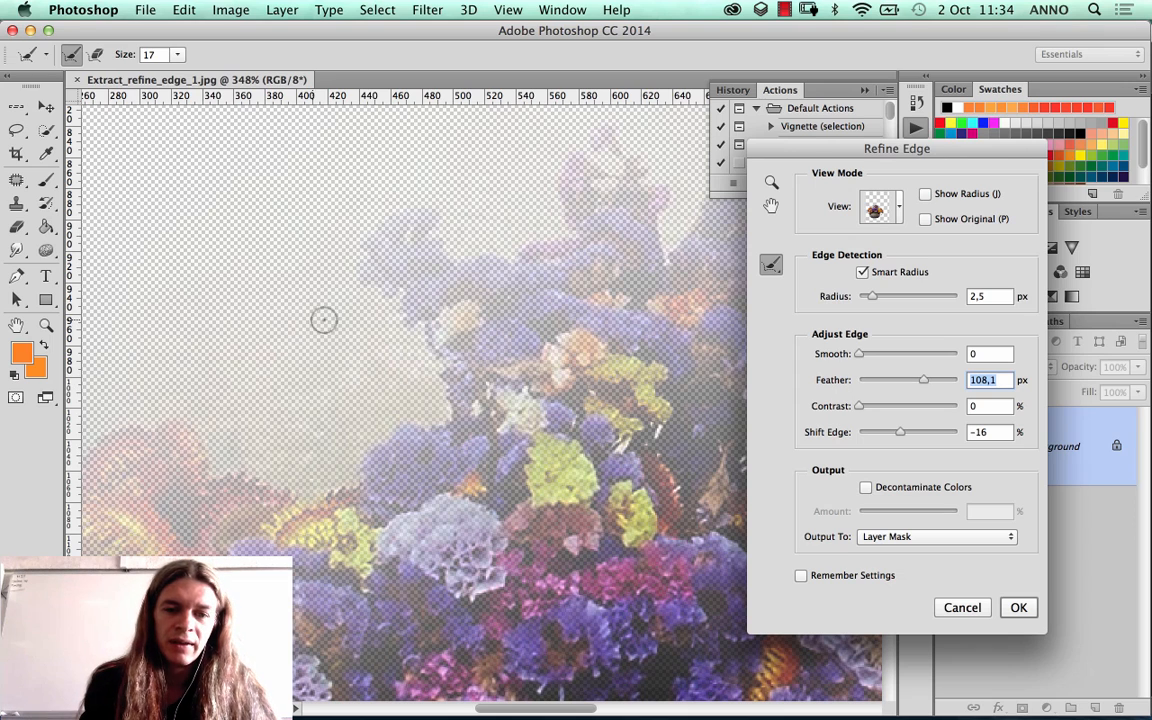
left_click_drag(324, 319, 455, 308)
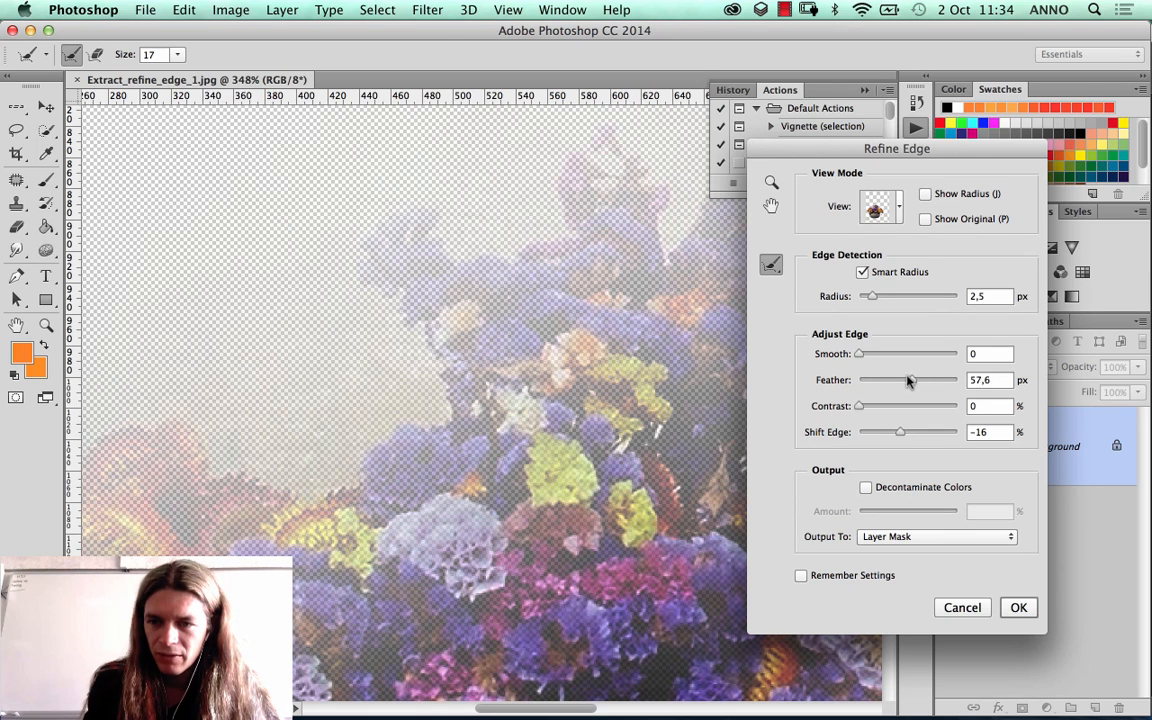
mouse_move(872, 380)
left_mouse_down()
mouse_move(828, 400)
mouse_move(857, 395)
left_mouse_up()
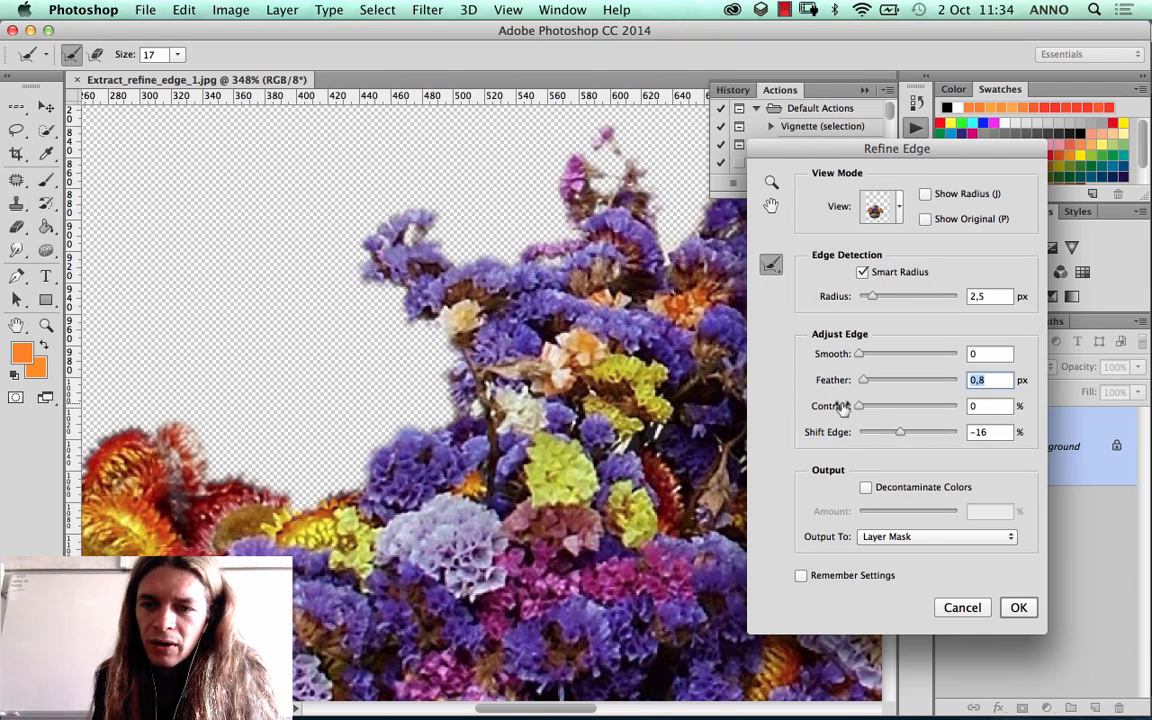
Step: Try a Smooth value of 19, return it to 0, and set the edge Contrast to 8%
left_click_drag(860, 354, 878, 355)
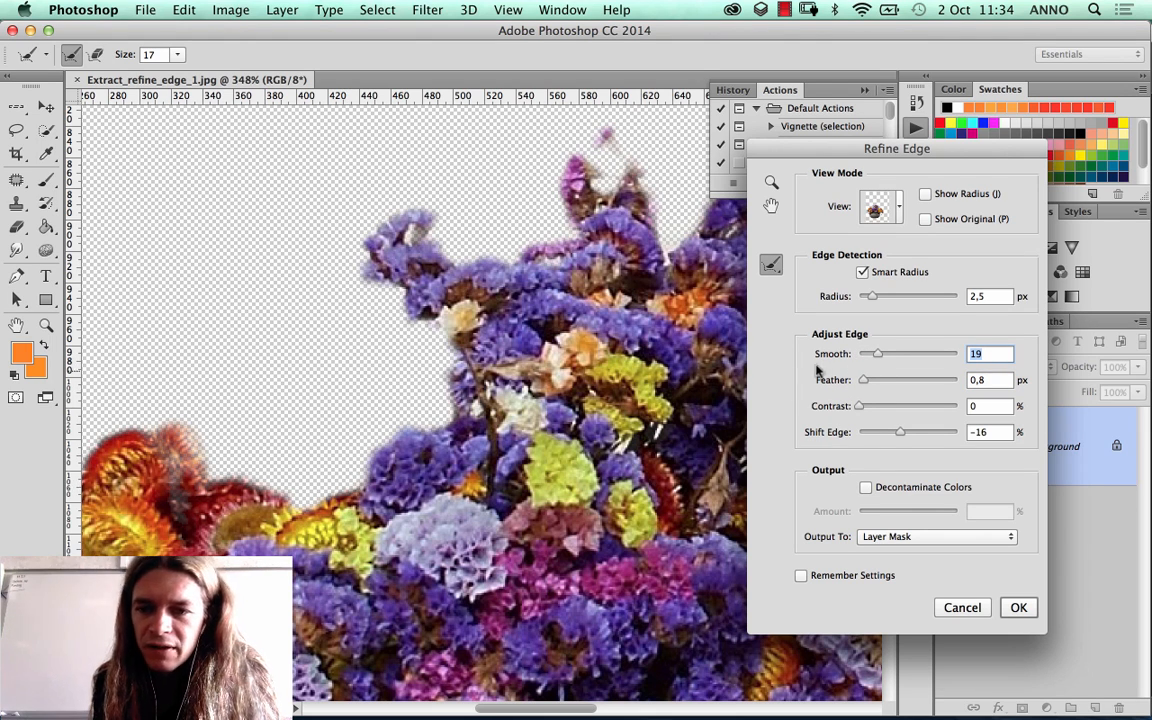
type("0")
left_click_drag(860, 407, 882, 408)
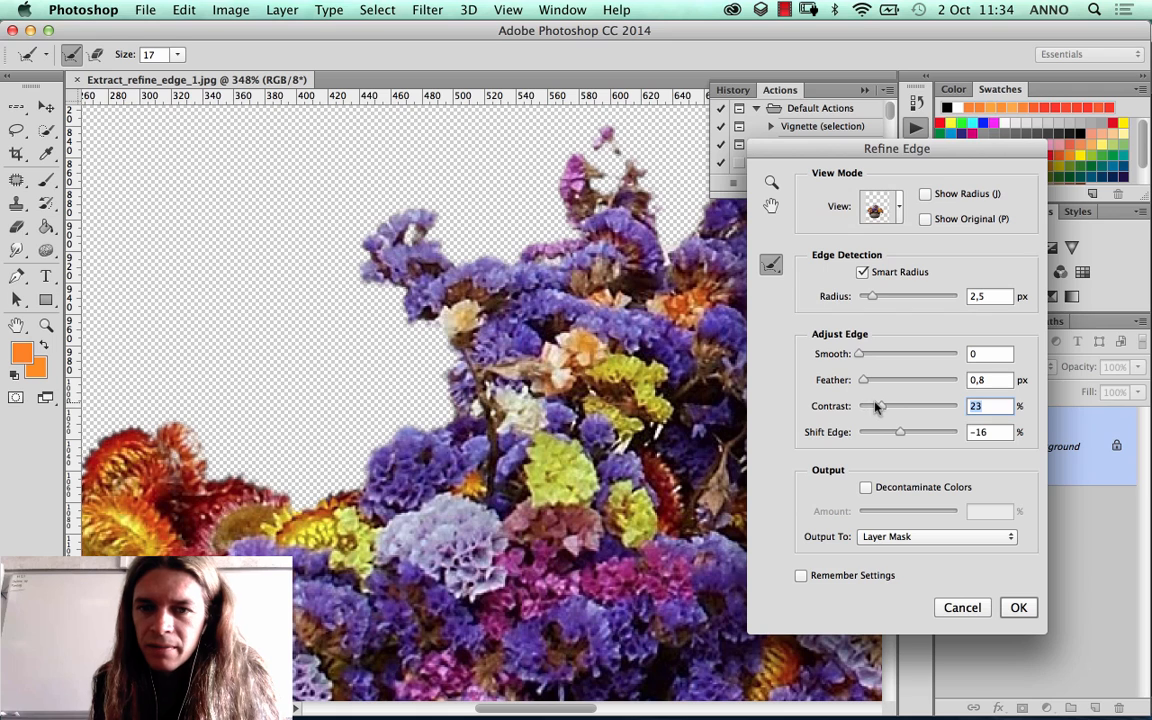
left_click_drag(879, 406, 871, 406)
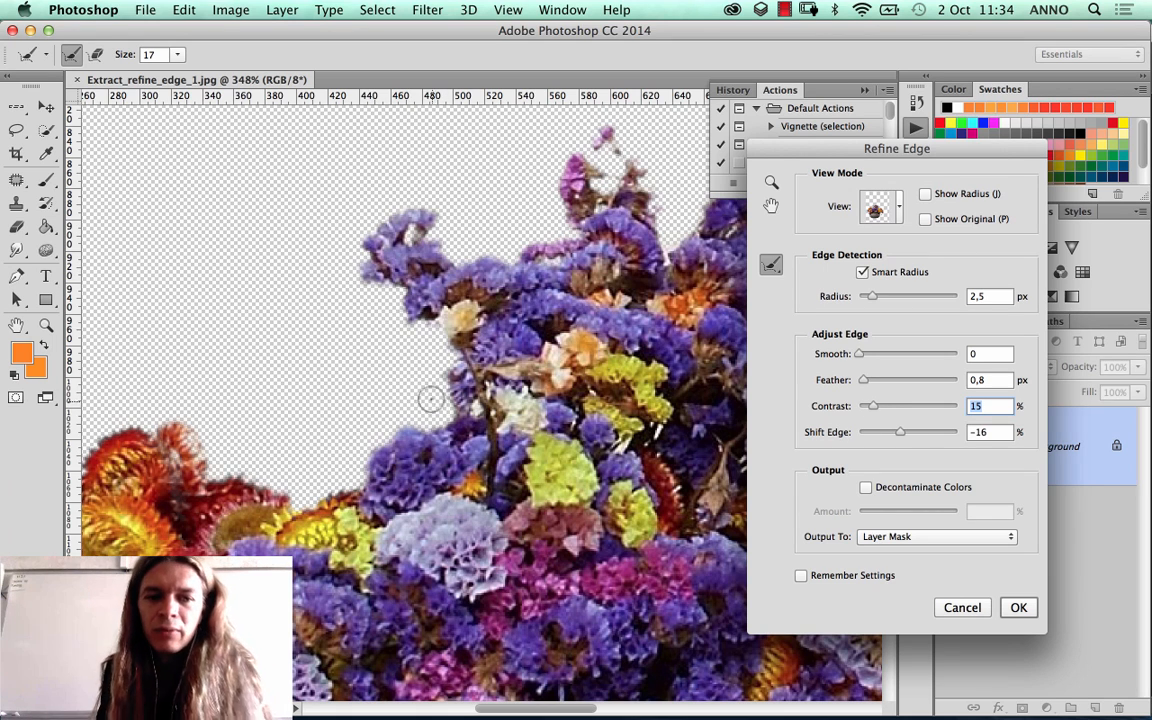
key("space")
left_click_drag(277, 391, 417, 331)
left_click_drag(872, 409, 866, 410)
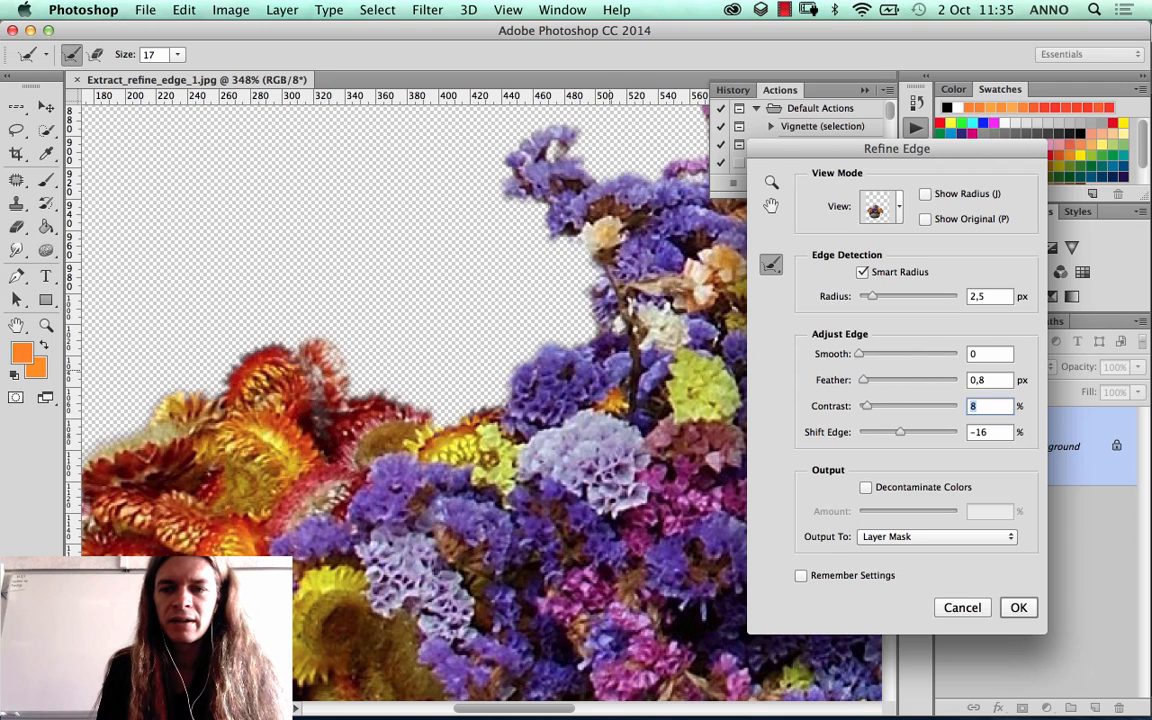
Step: Brush the Refine Radius Tool over the grey residue in the gap beneath the yellow flower on the bouquet's left side
left_click_drag(332, 348, 426, 313)
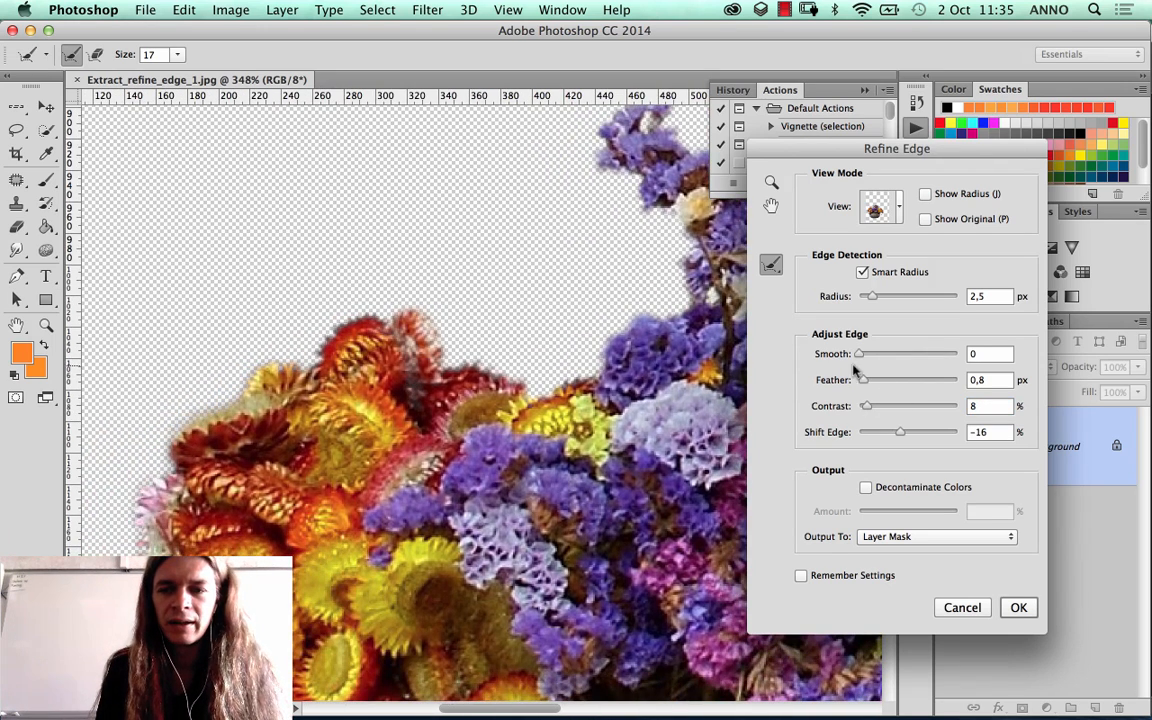
left_click_drag(305, 390, 472, 145)
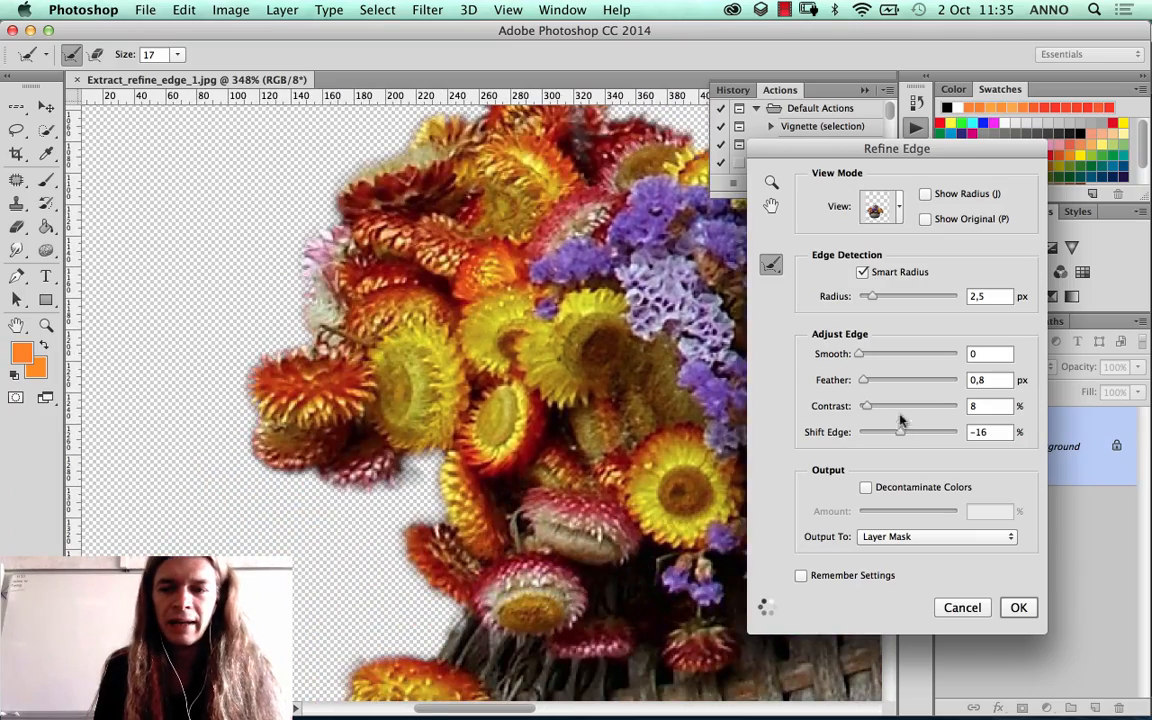
left_click_drag(523, 437, 470, 297)
left_click_drag(565, 345, 473, 320)
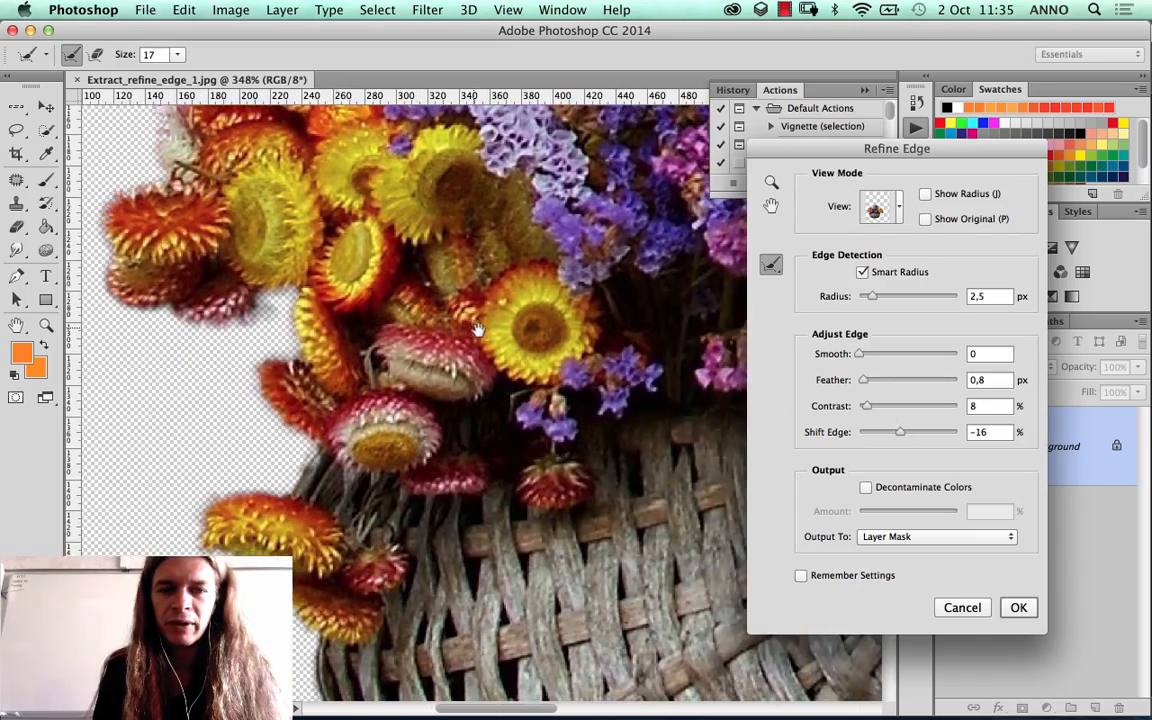
left_click_drag(563, 330, 442, 348)
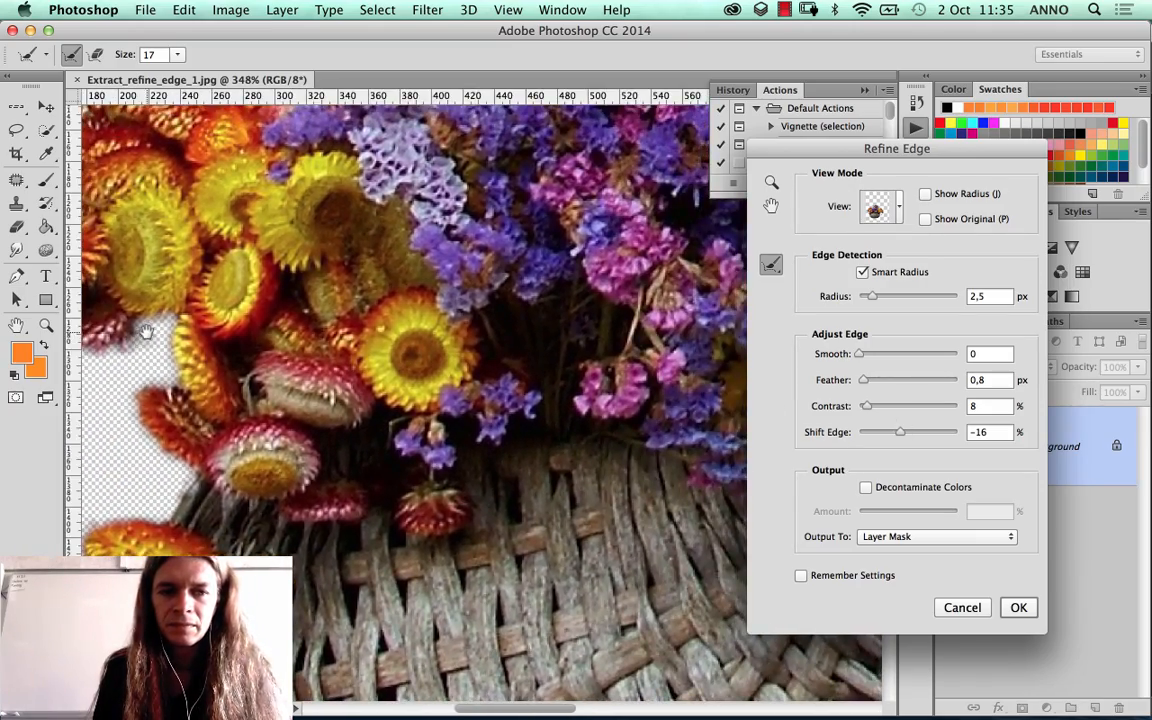
left_click_drag(159, 329, 157, 329)
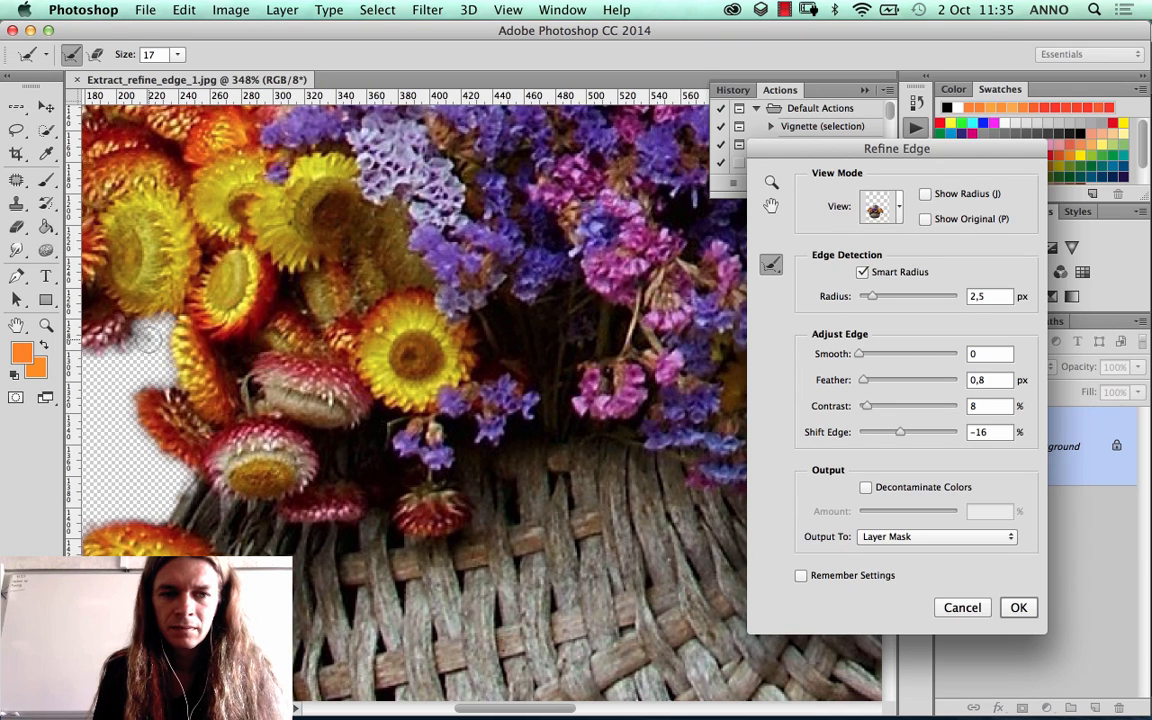
mouse_move(143, 350)
left_mouse_down()
mouse_move(168, 370)
mouse_move(145, 325)
mouse_move(133, 347)
mouse_move(140, 377)
mouse_move(150, 375)
mouse_move(135, 348)
left_mouse_up()
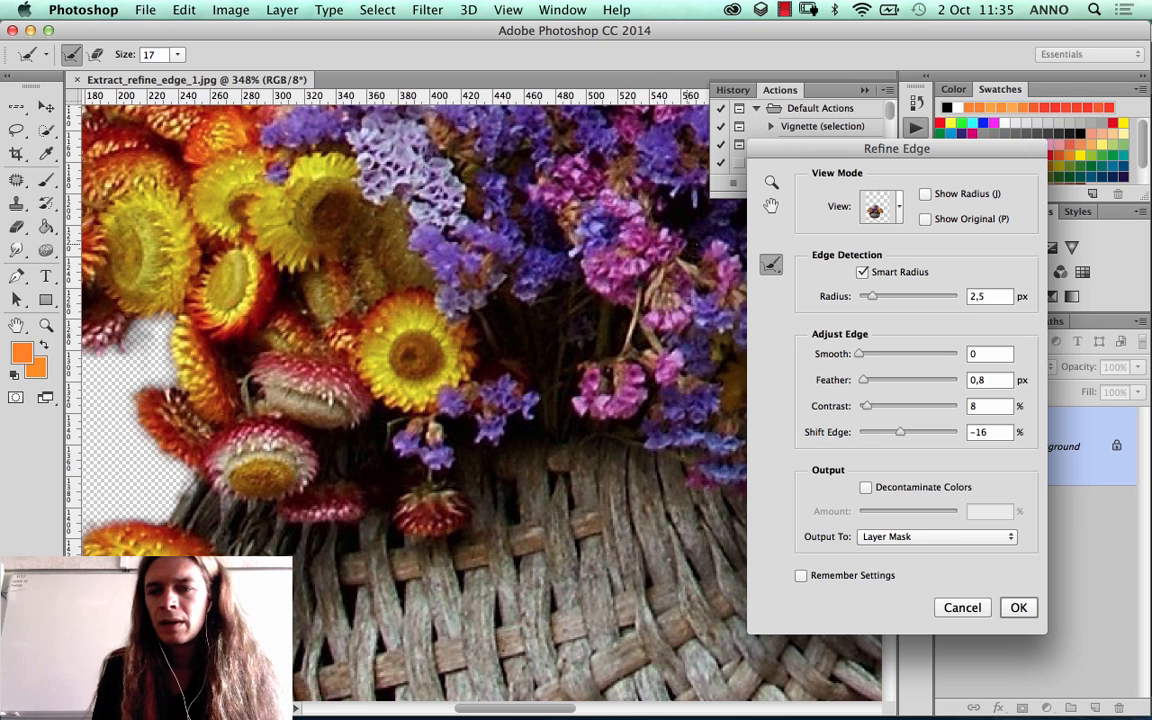
Step: Set the Refine Edge output to Selection
left_click(913, 536)
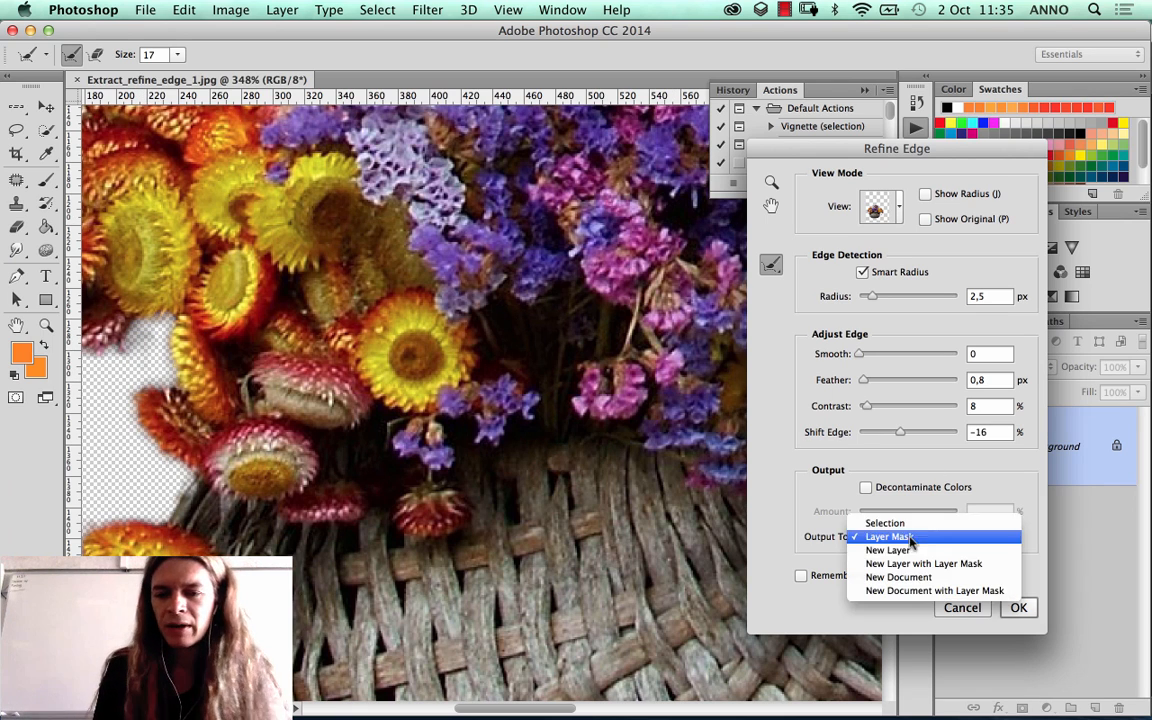
left_click(885, 523)
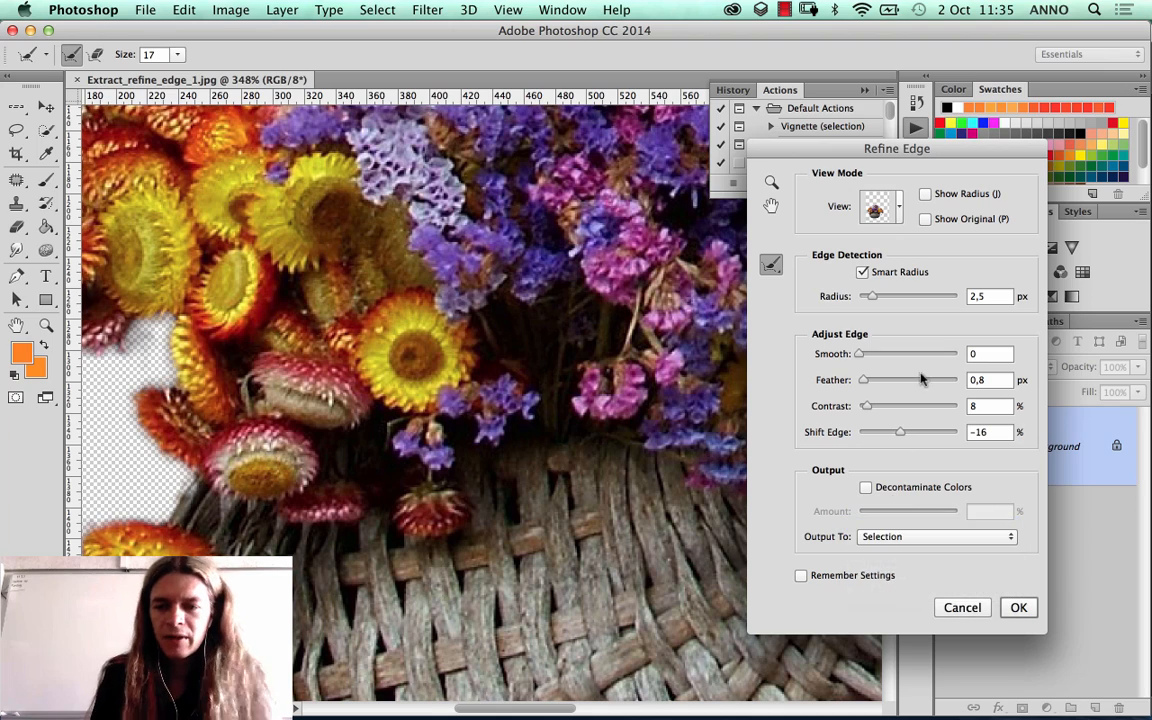
Step: Accept the Refine Edge selection of the flower basket and turn it into a layer mask on the Background layer
left_click(1018, 608)
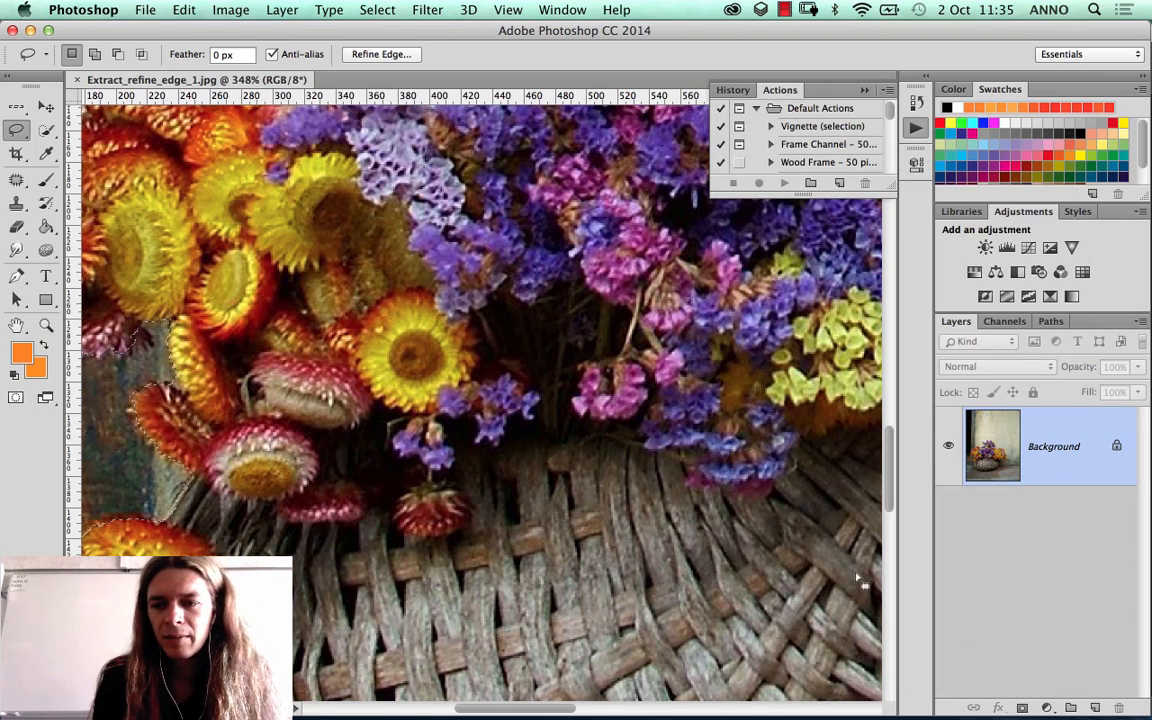
key("super+0")
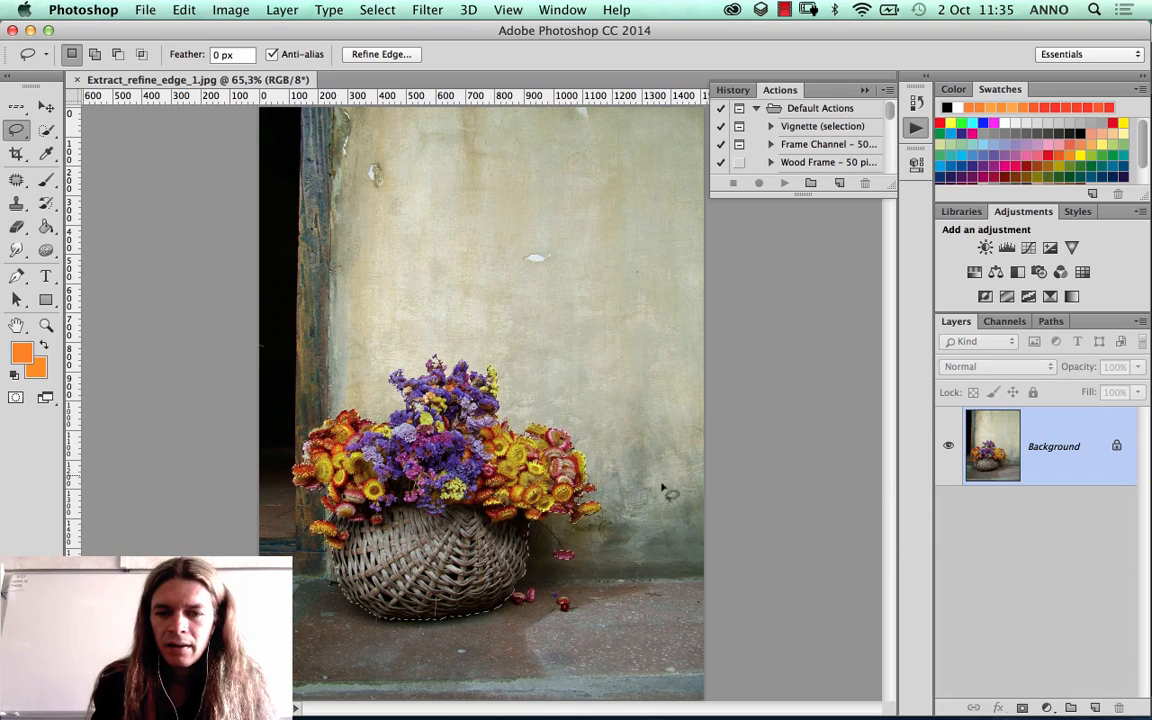
left_click(45, 326)
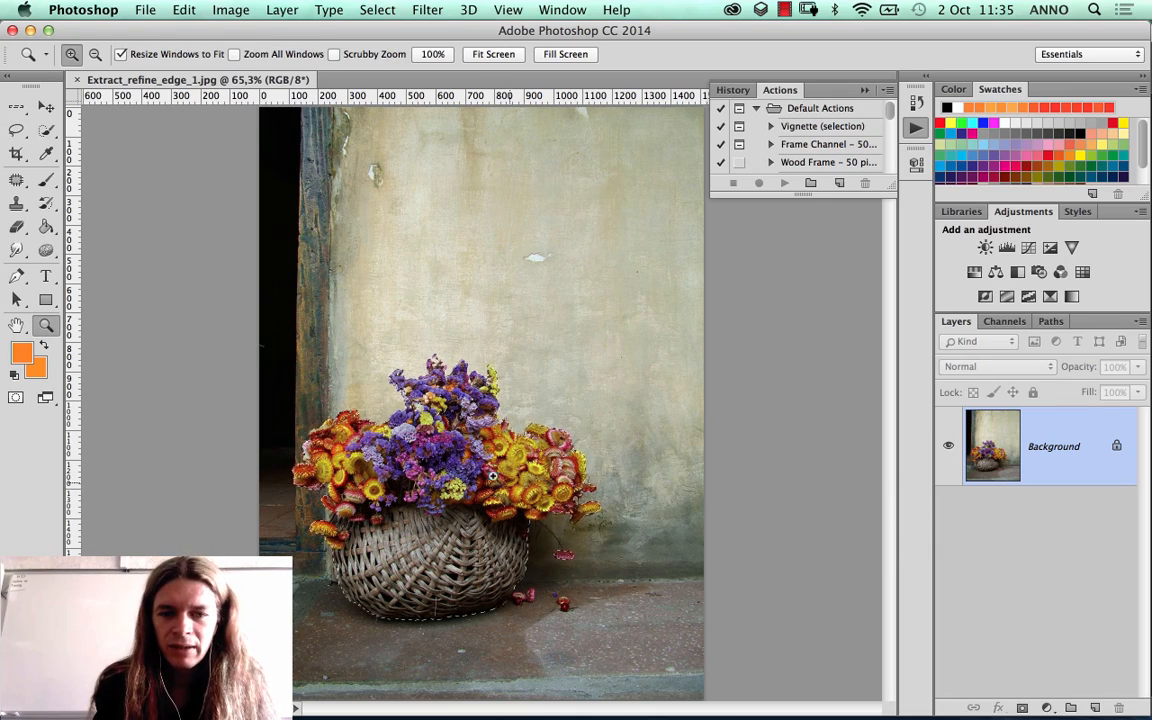
left_click_drag(490, 470, 589, 586)
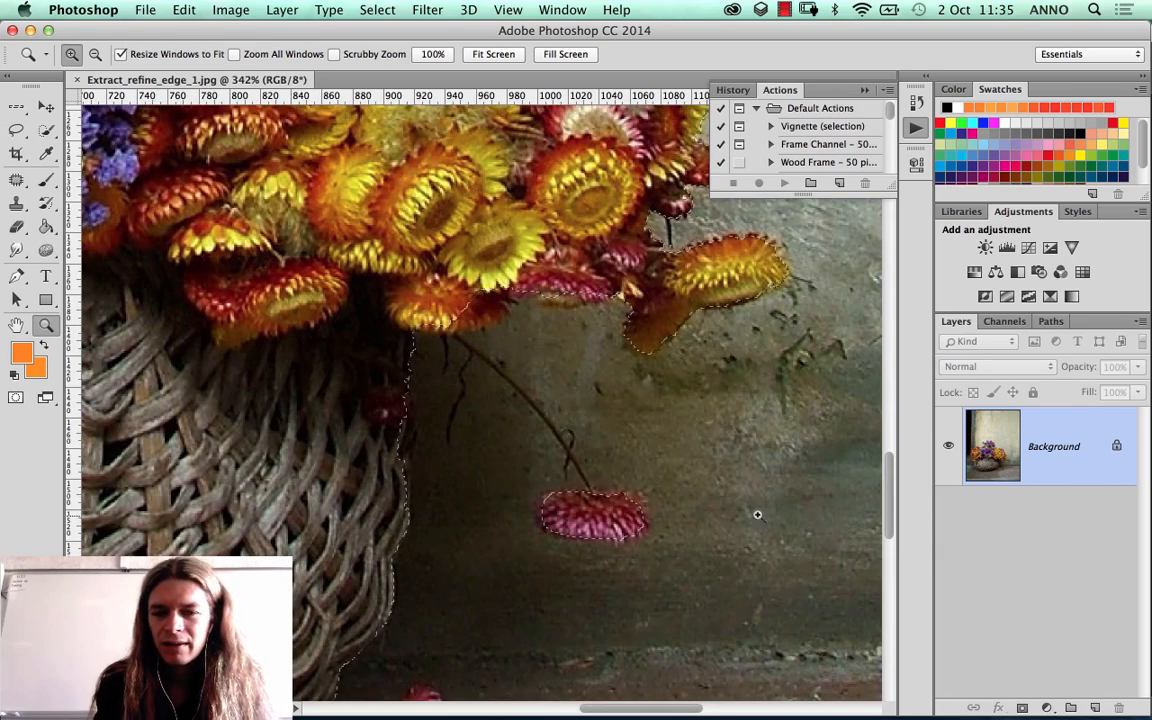
left_click(1023, 708)
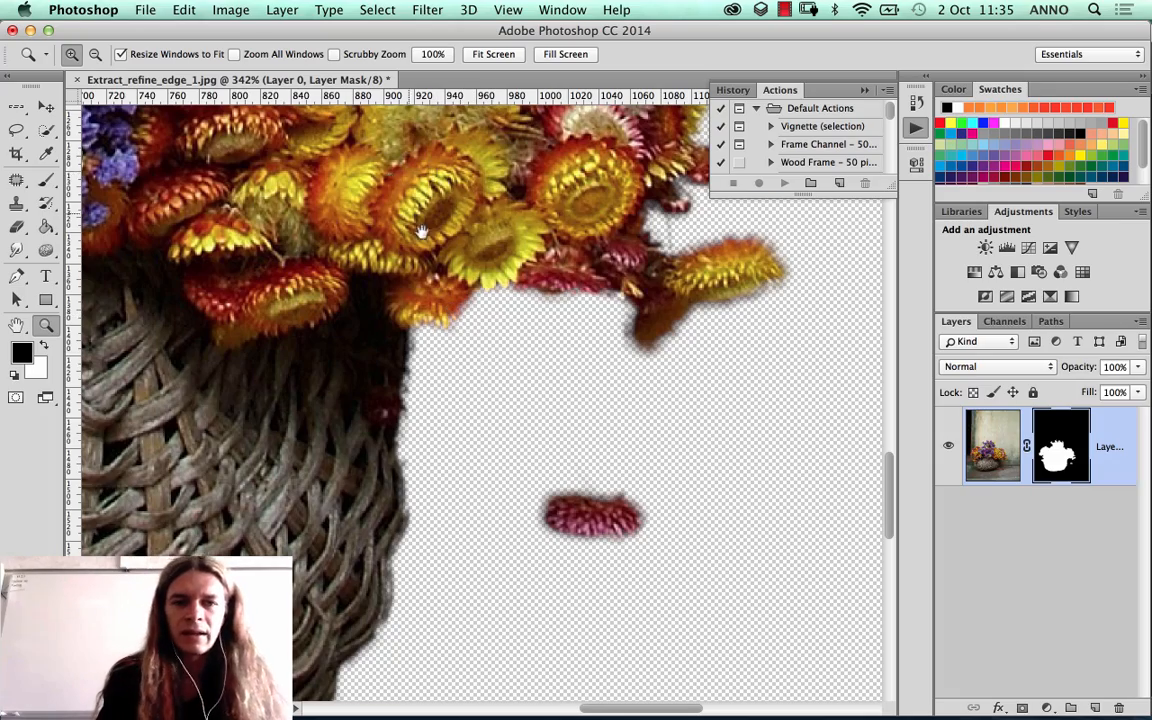
Step: Append the Natural Brushes set to the Brush tool's current brushes
left_click_drag(424, 231, 612, 556)
left_click_drag(488, 260, 575, 576)
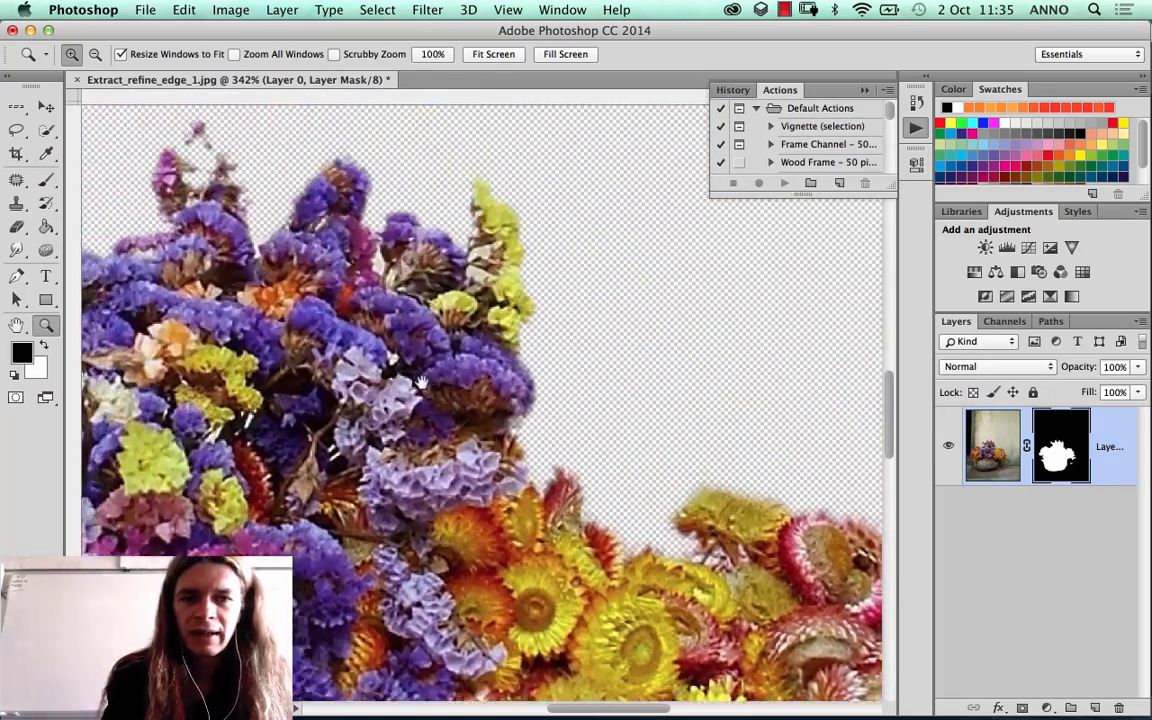
left_click_drag(480, 388, 735, 380)
left_click_drag(350, 405, 633, 366)
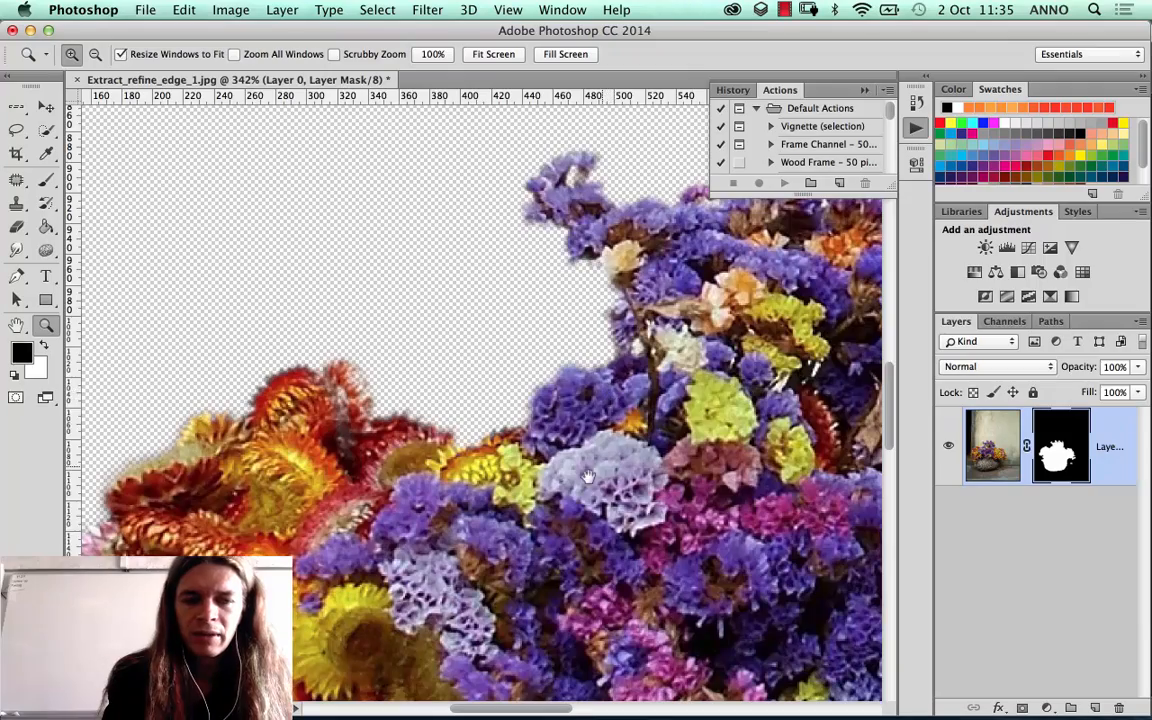
left_click_drag(470, 420, 620, 420)
left_click_drag(520, 420, 568, 504)
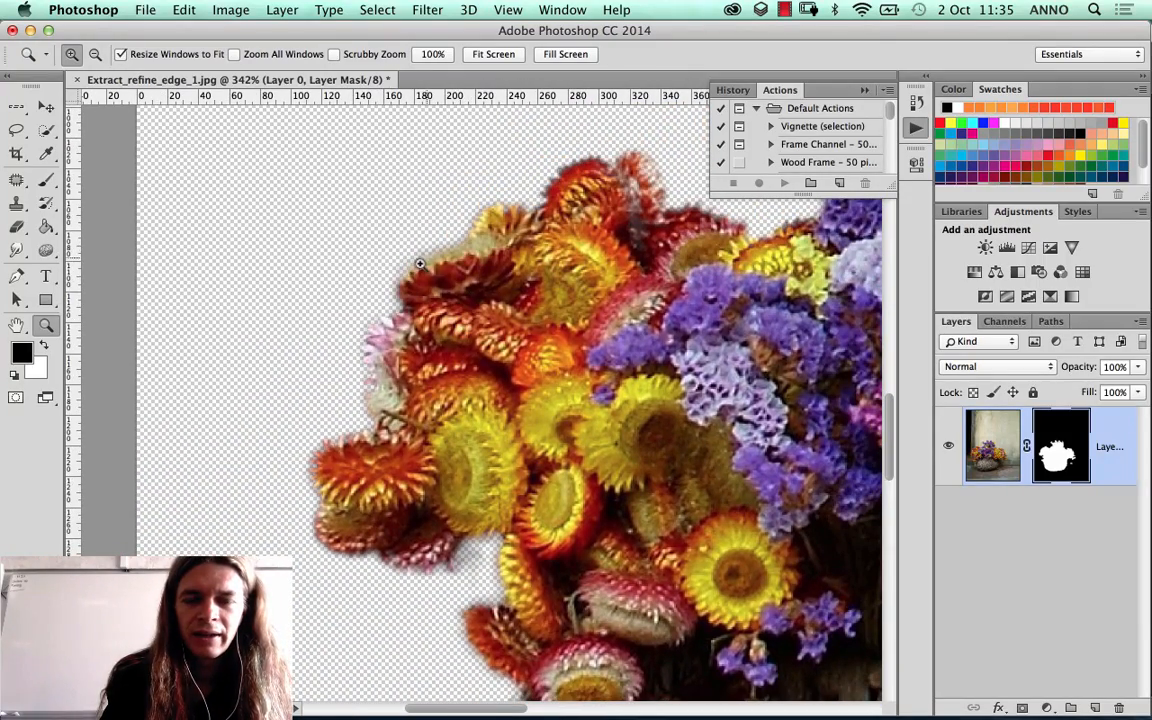
left_click(47, 180)
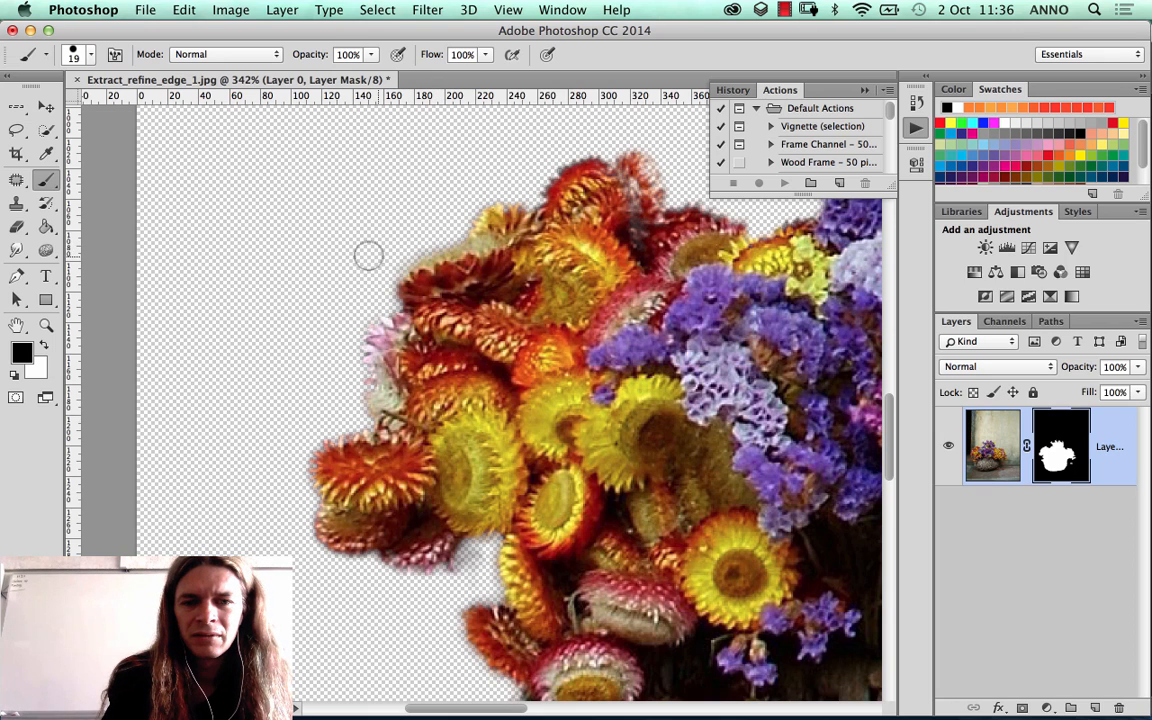
right_click(311, 211)
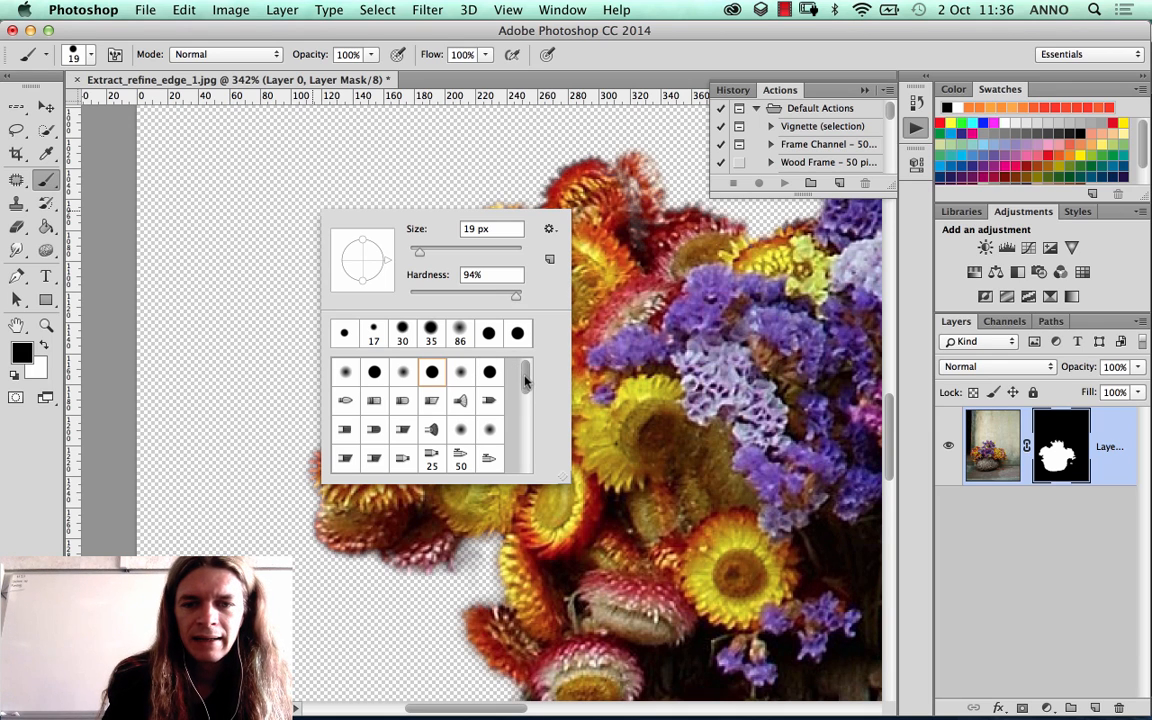
mouse_move(525, 378)
left_mouse_down()
mouse_move(525, 437)
mouse_move(525, 372)
mouse_move(522, 428)
mouse_move(515, 371)
left_mouse_up()
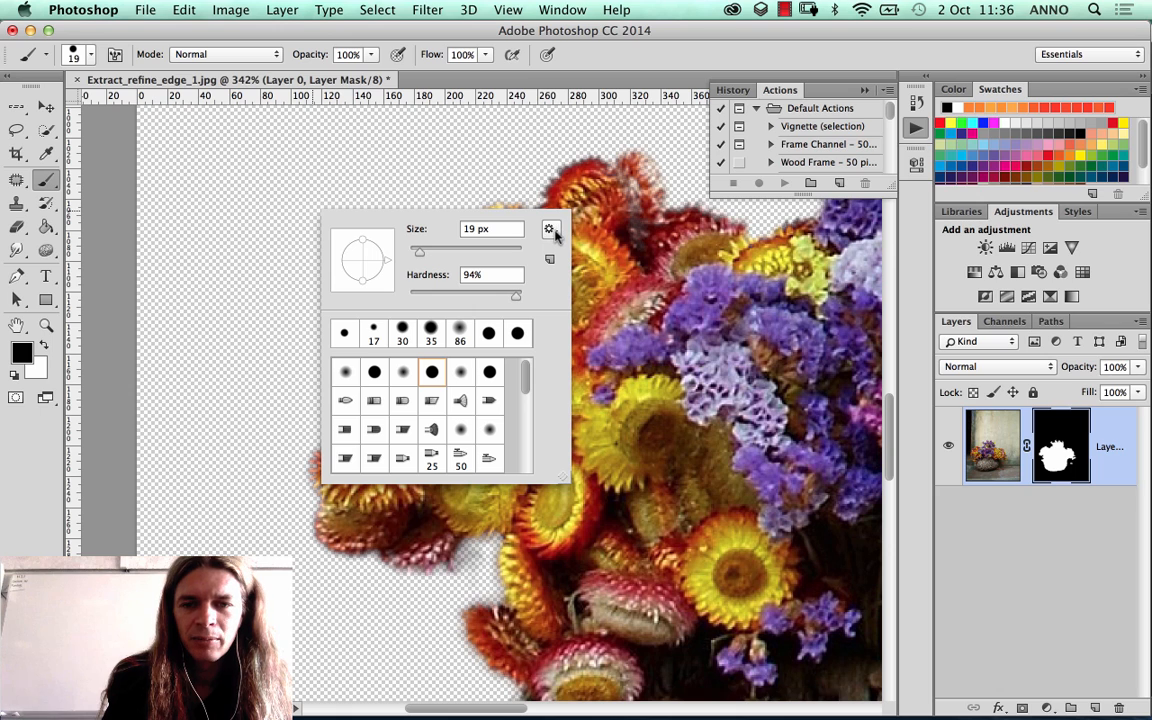
left_click(549, 230)
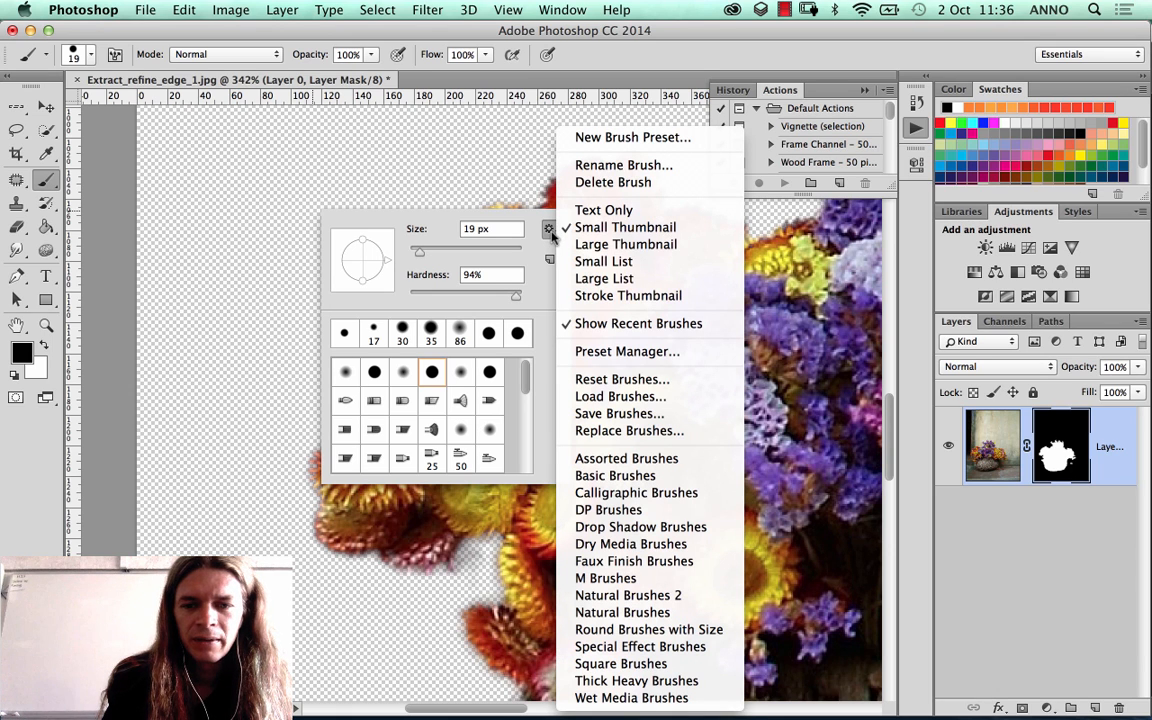
left_click(648, 613)
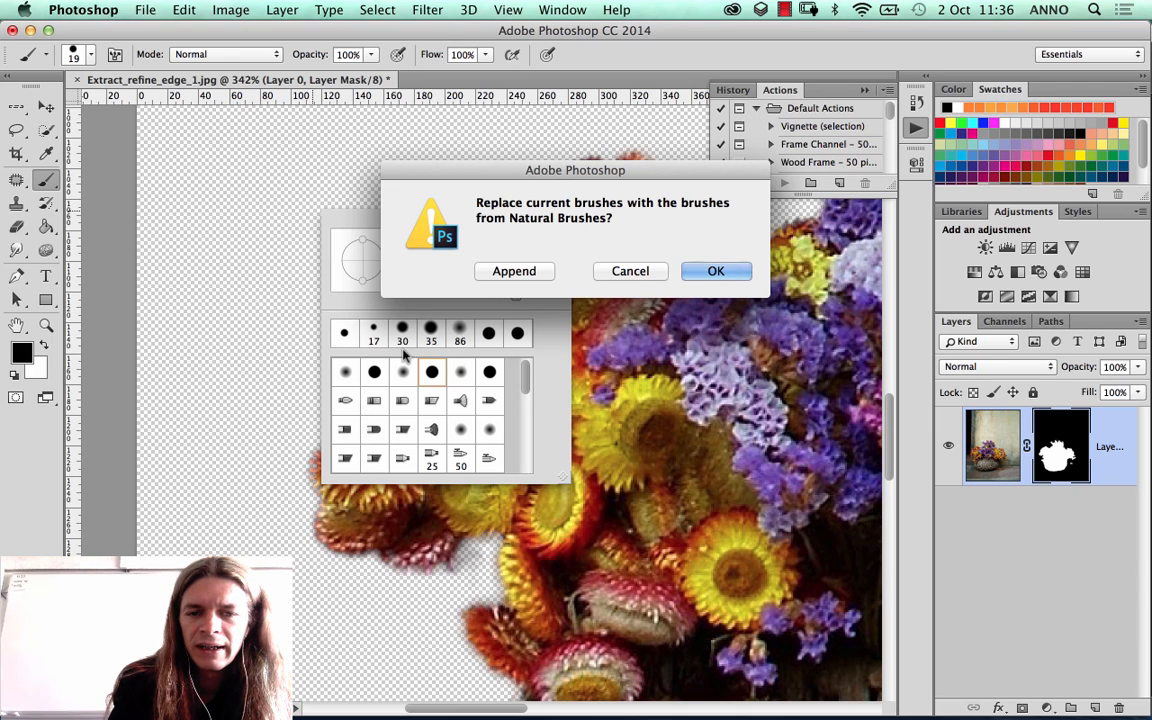
left_click(529, 272)
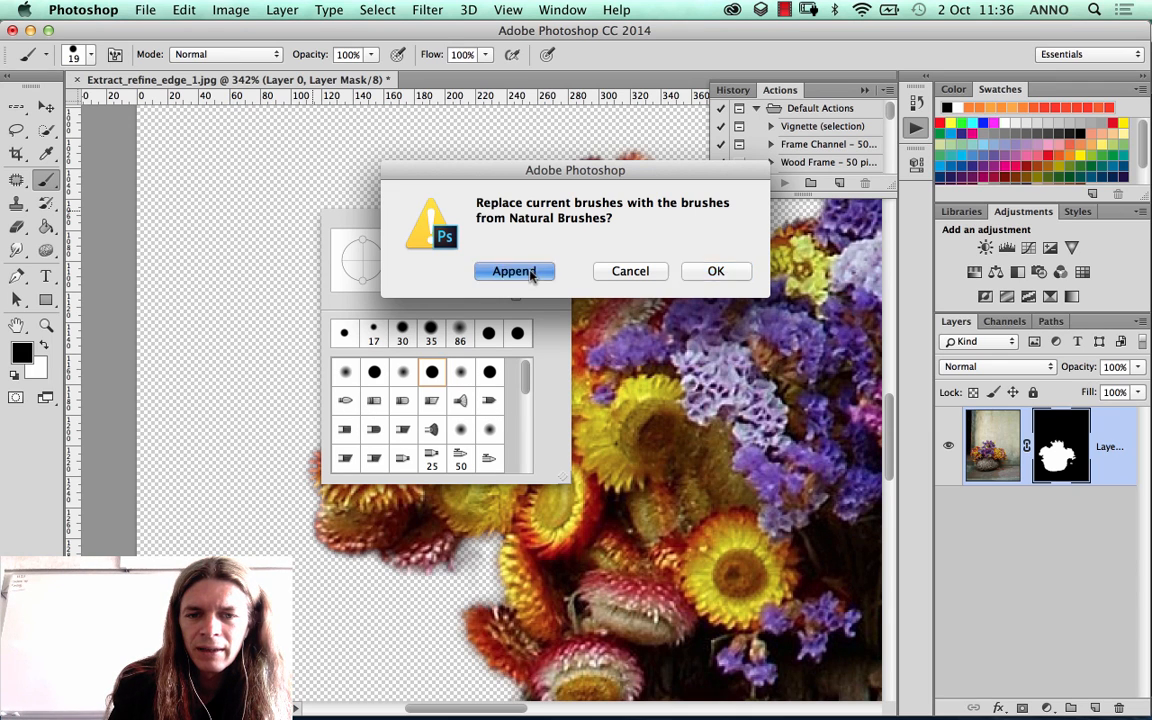
Step: Choose the Charcoal 21 pixels brush and set its size to 11 px
left_click_drag(523, 374, 525, 466)
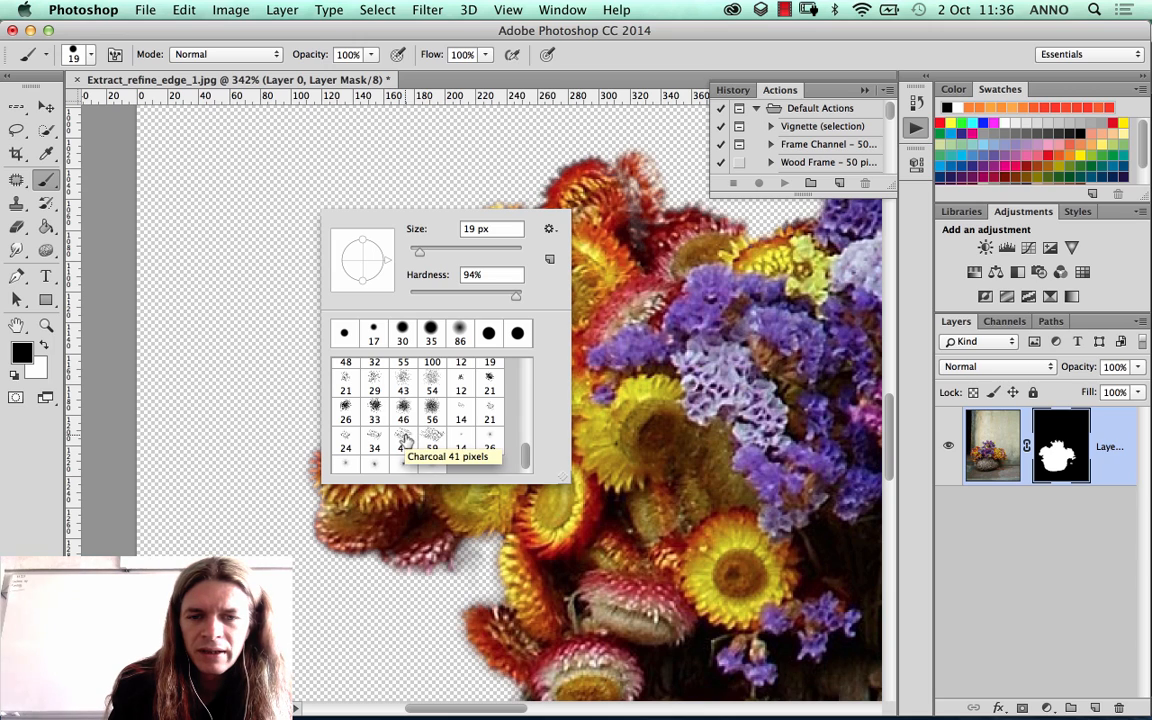
left_click(490, 416)
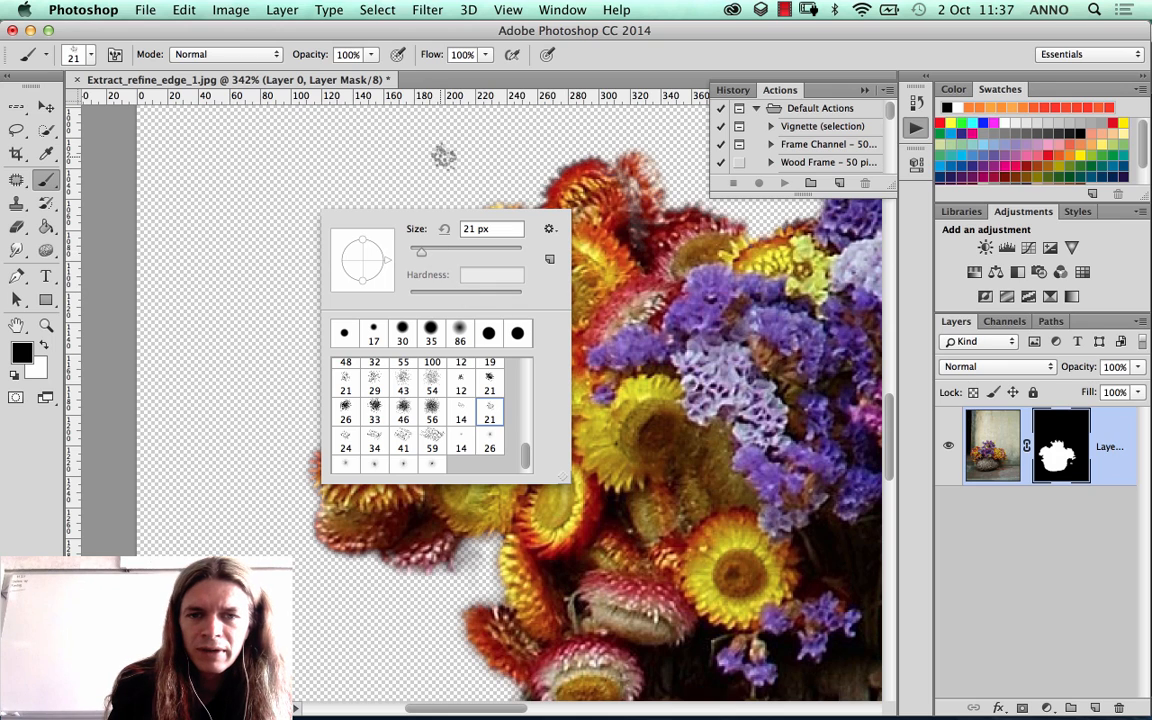
mouse_move(421, 251)
left_mouse_down()
mouse_move(432, 252)
mouse_move(419, 251)
left_mouse_up()
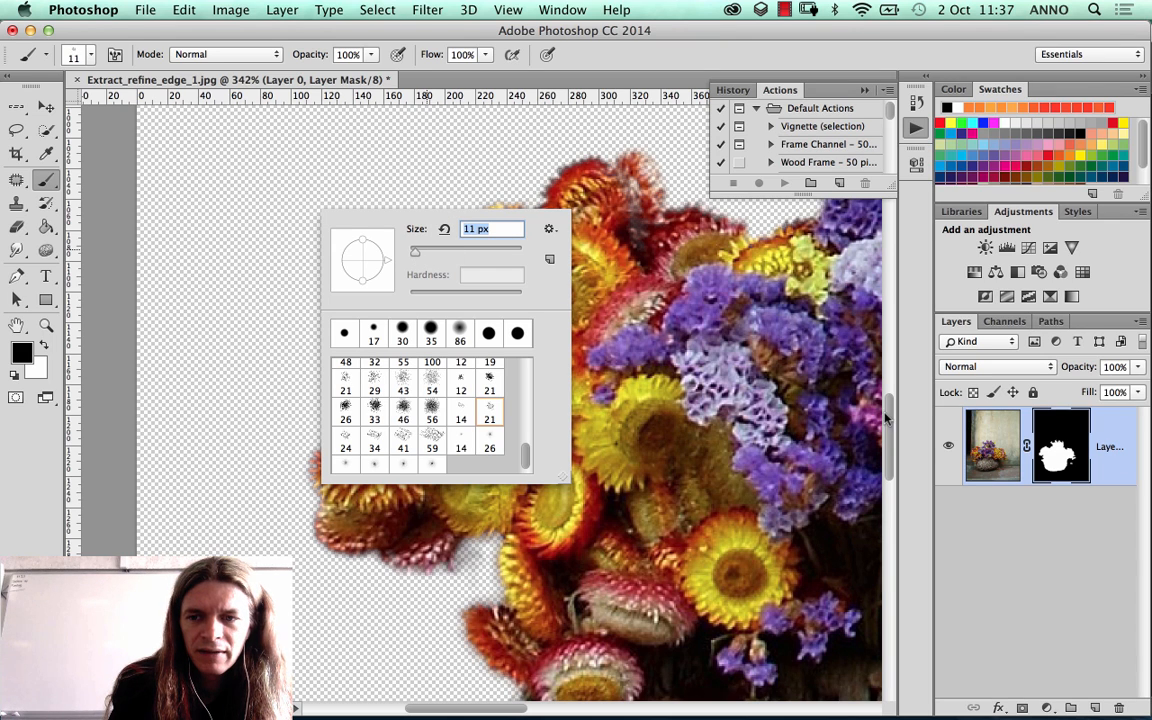
key("Return")
Step: Try masking the upper-left flowers with the Charcoal brush at 25% and 100% opacity, and undo the strokes
left_click_drag(370, 58, 298, 74)
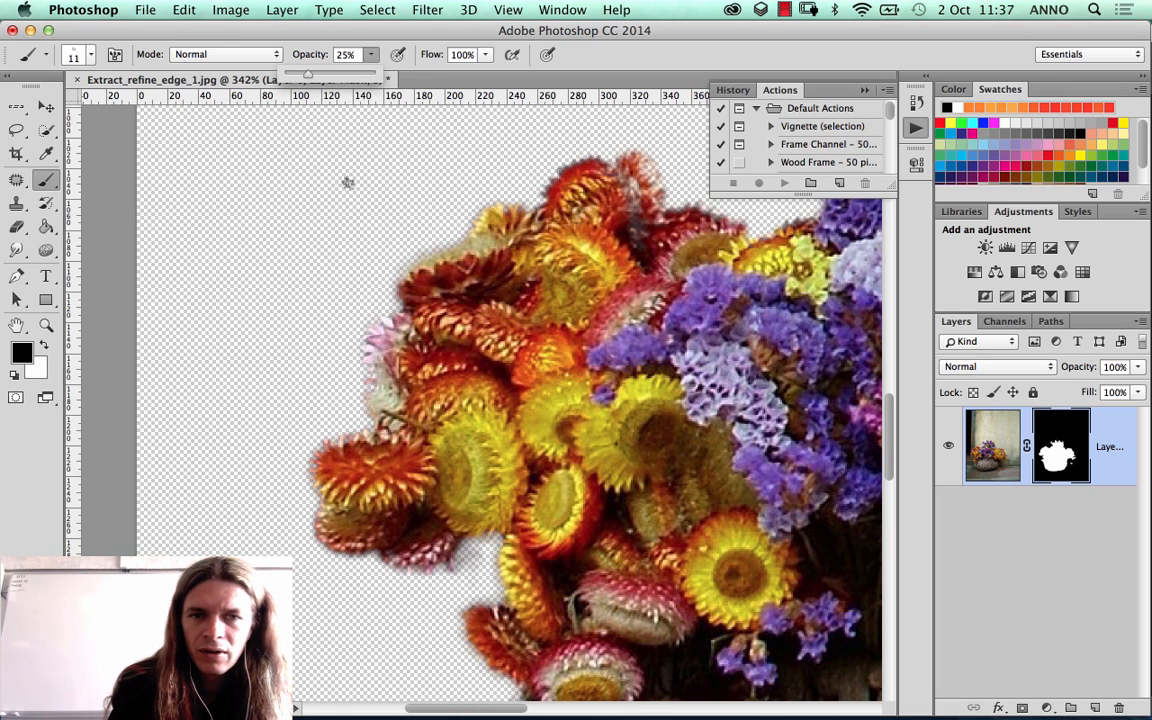
left_click(426, 255)
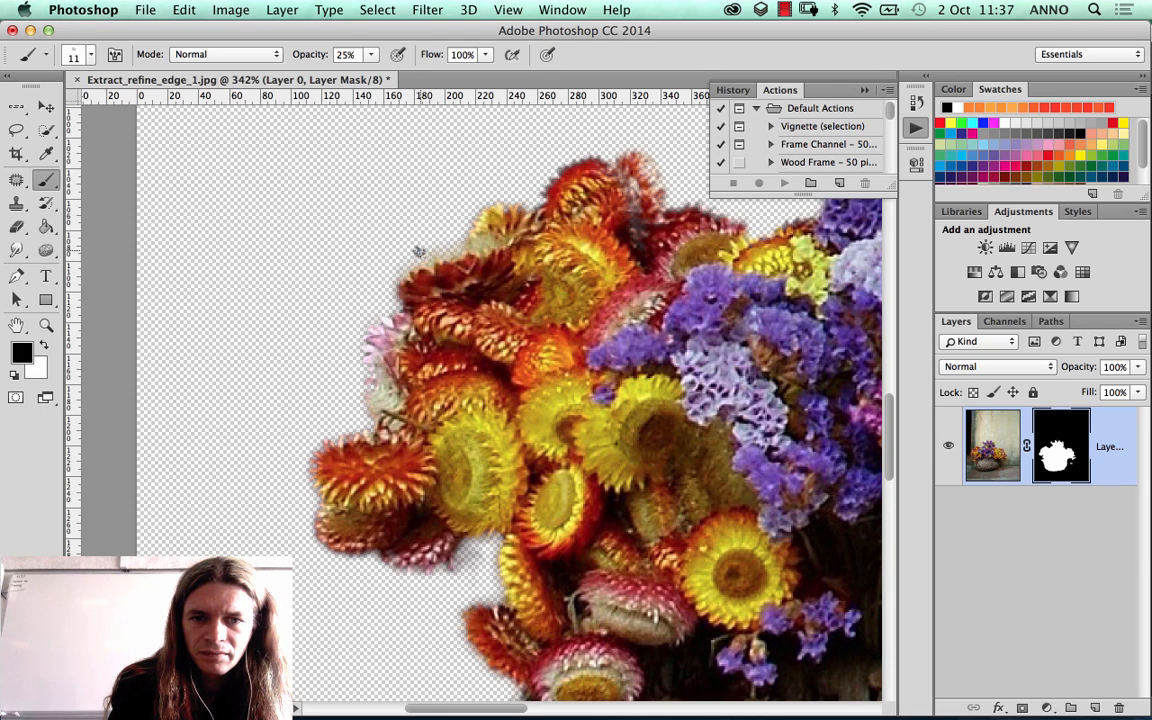
left_click_drag(372, 55, 511, 90)
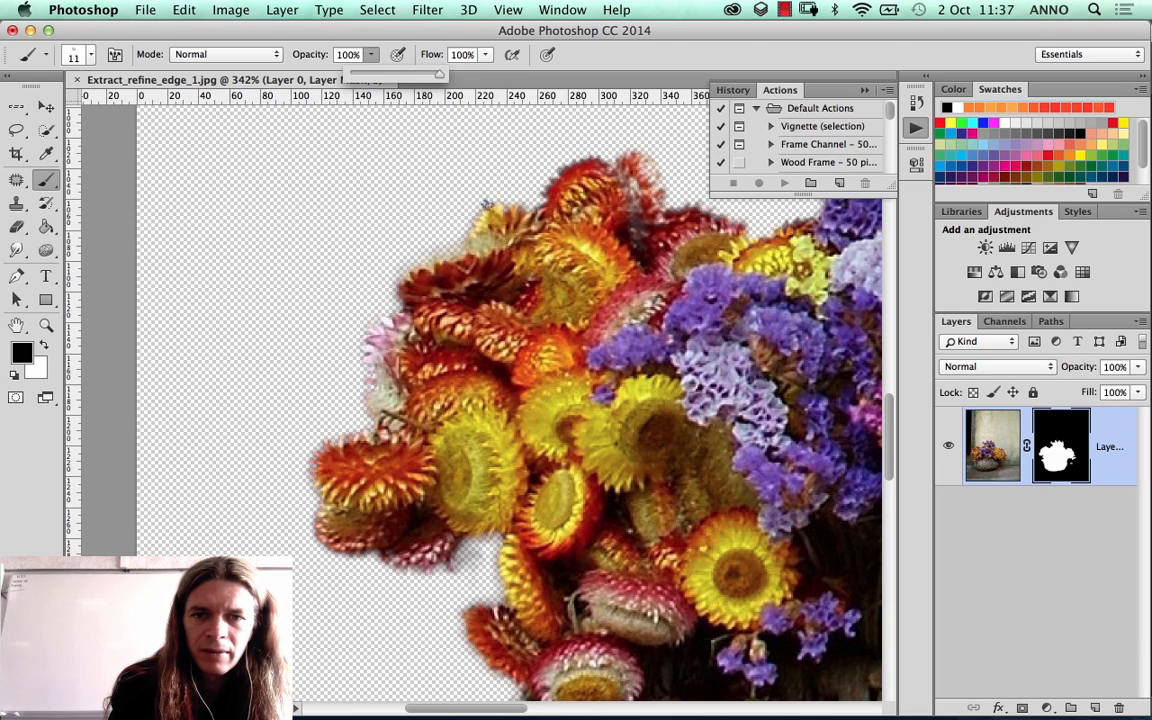
left_click_drag(487, 205, 512, 252)
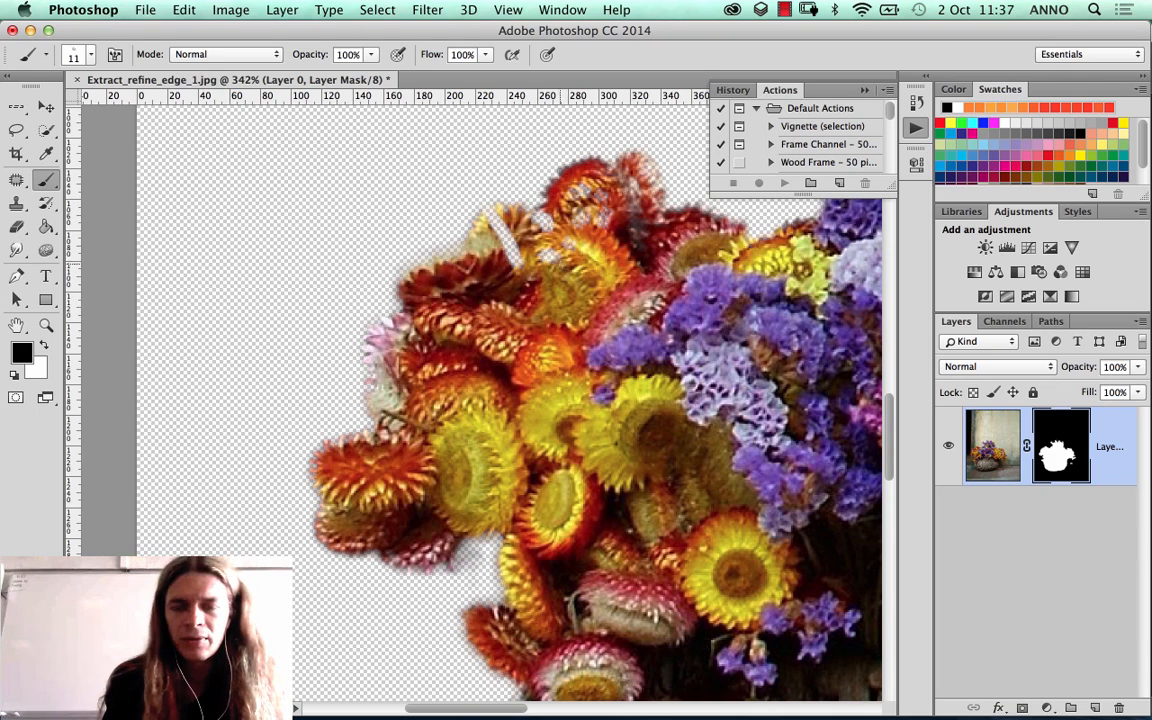
key("super+alt+z")
key("super+alt+z")
key("super+alt+z")
key("super+alt+z")
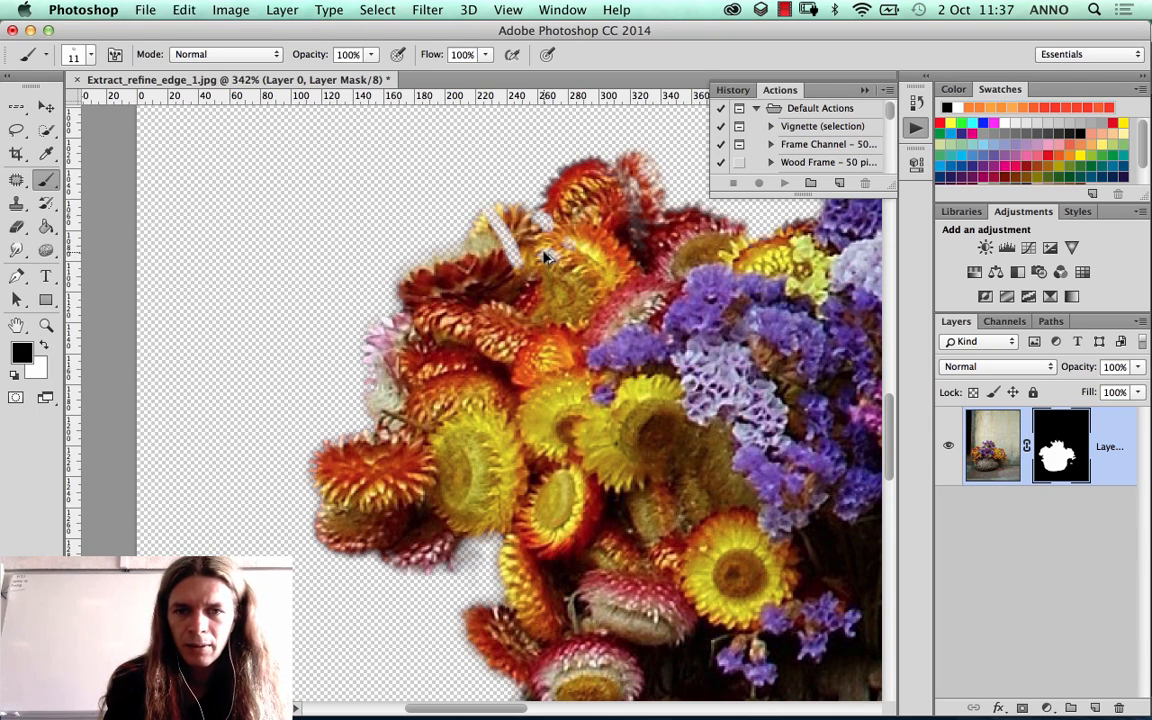
key("super+alt+z")
key("super+alt+z")
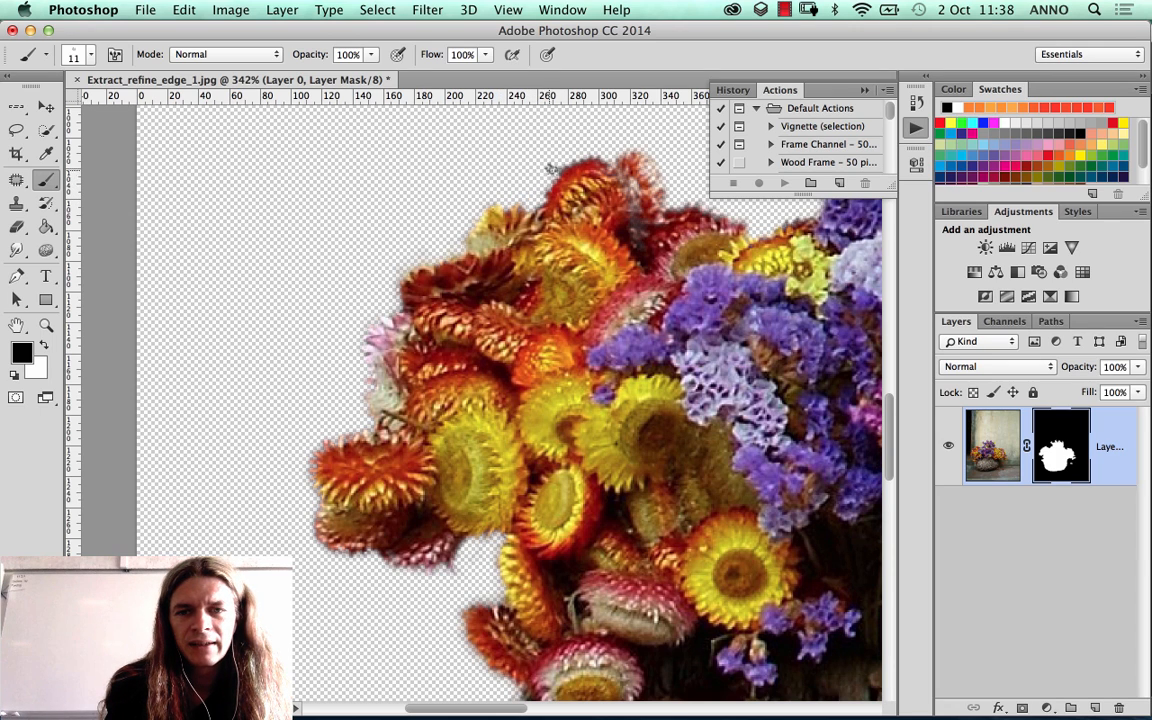
Step: Examine the masked edge from the bouquet's upper-left flowers across to the detached pink flower beside the basket
left_click_drag(560, 158, 440, 185)
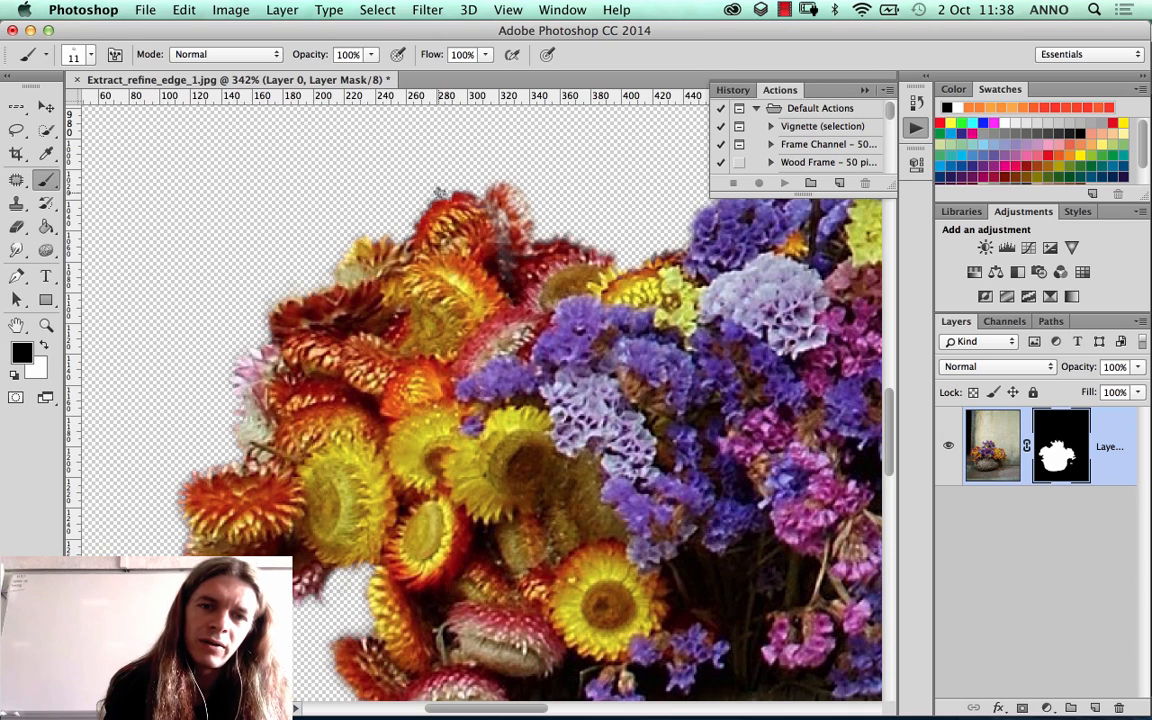
scroll(466, 170, "right", 4)
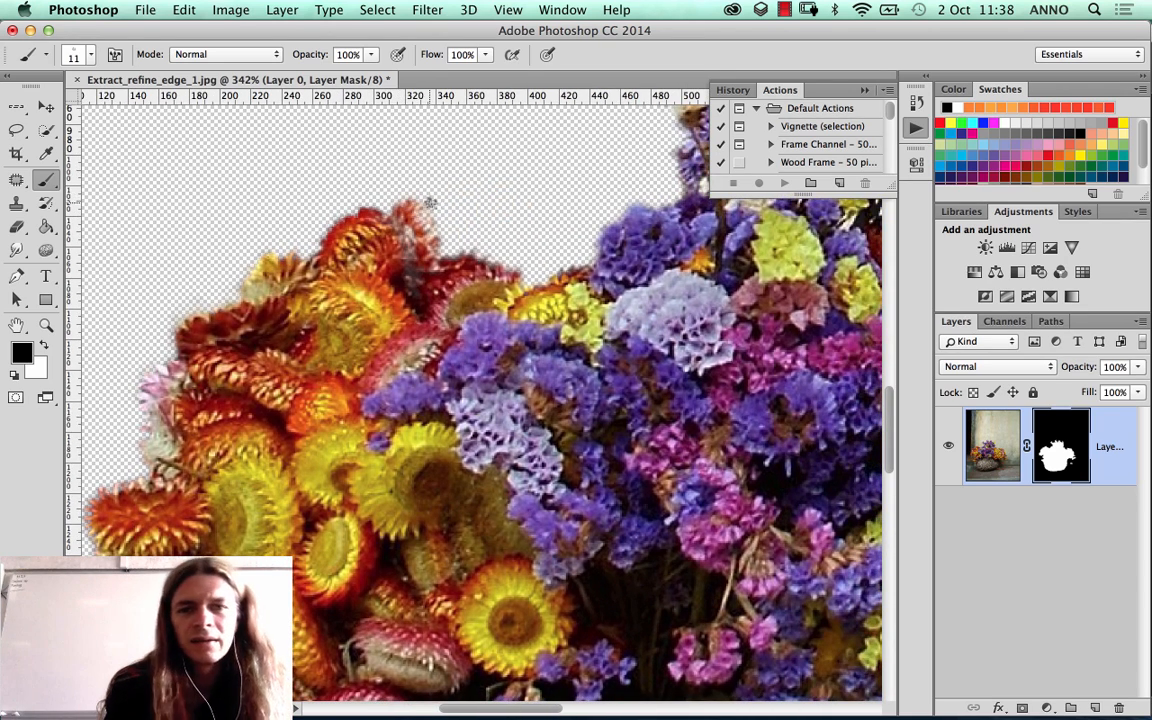
scroll(425, 217, "right", 3)
scroll(425, 217, "down", 3)
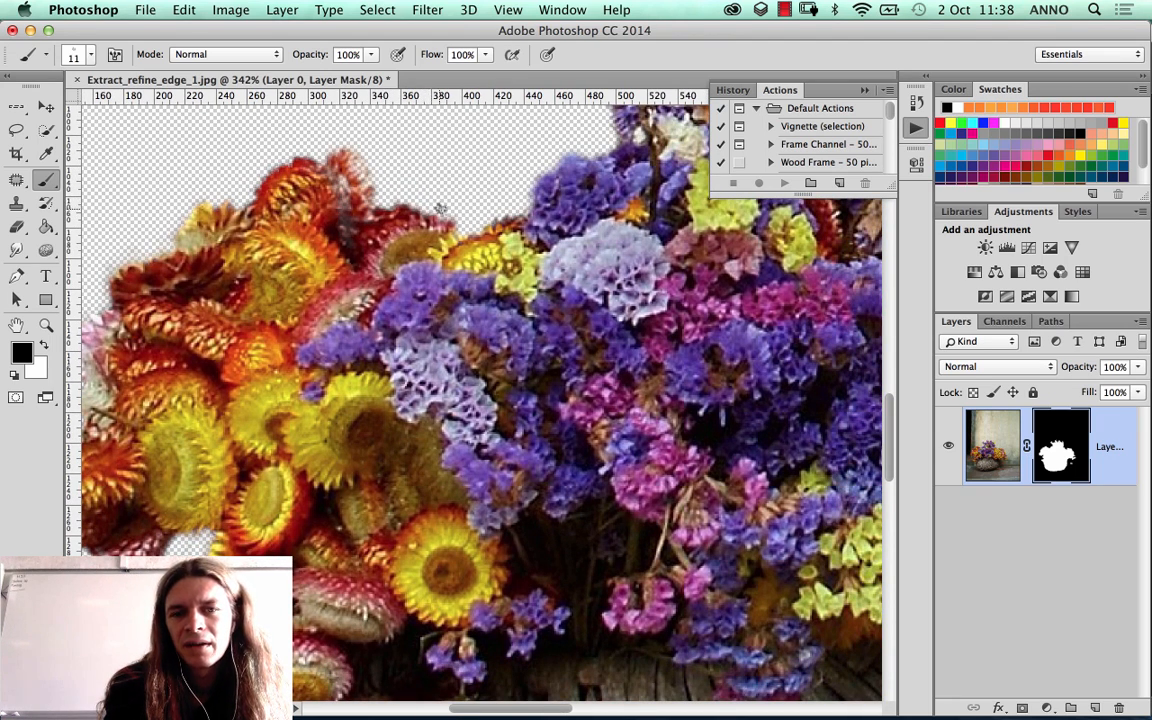
left_click_drag(486, 187, 356, 328)
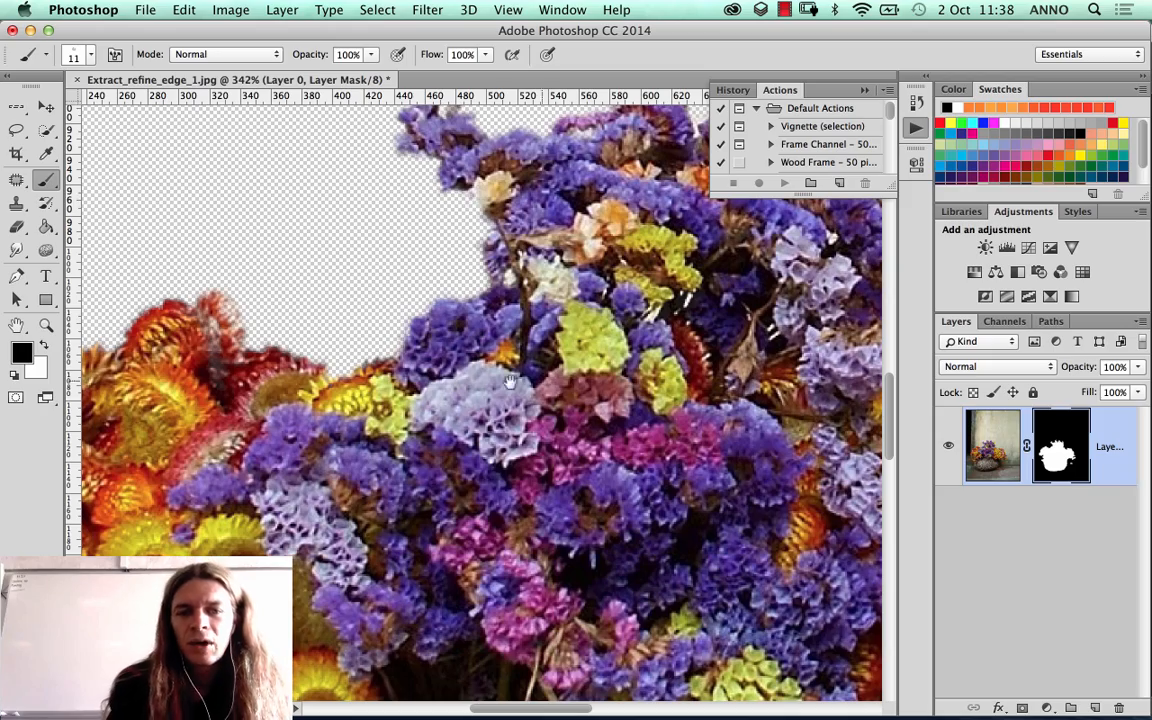
left_click_drag(560, 514, 390, 425)
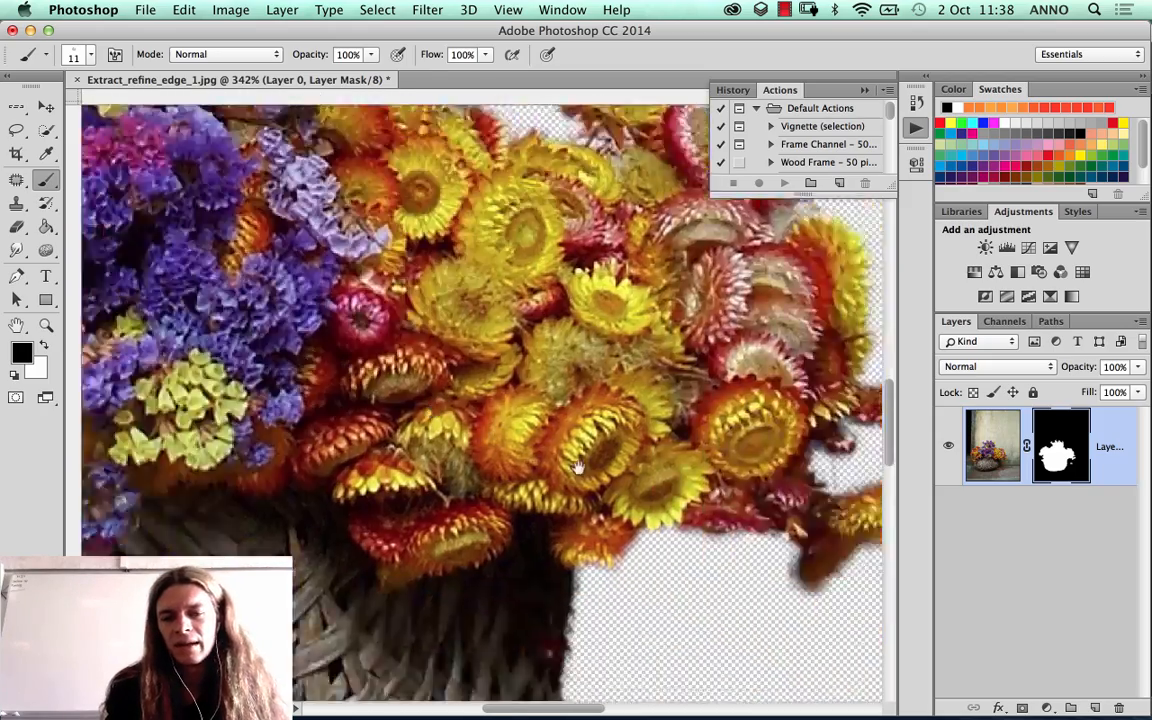
left_click_drag(592, 480, 588, 356)
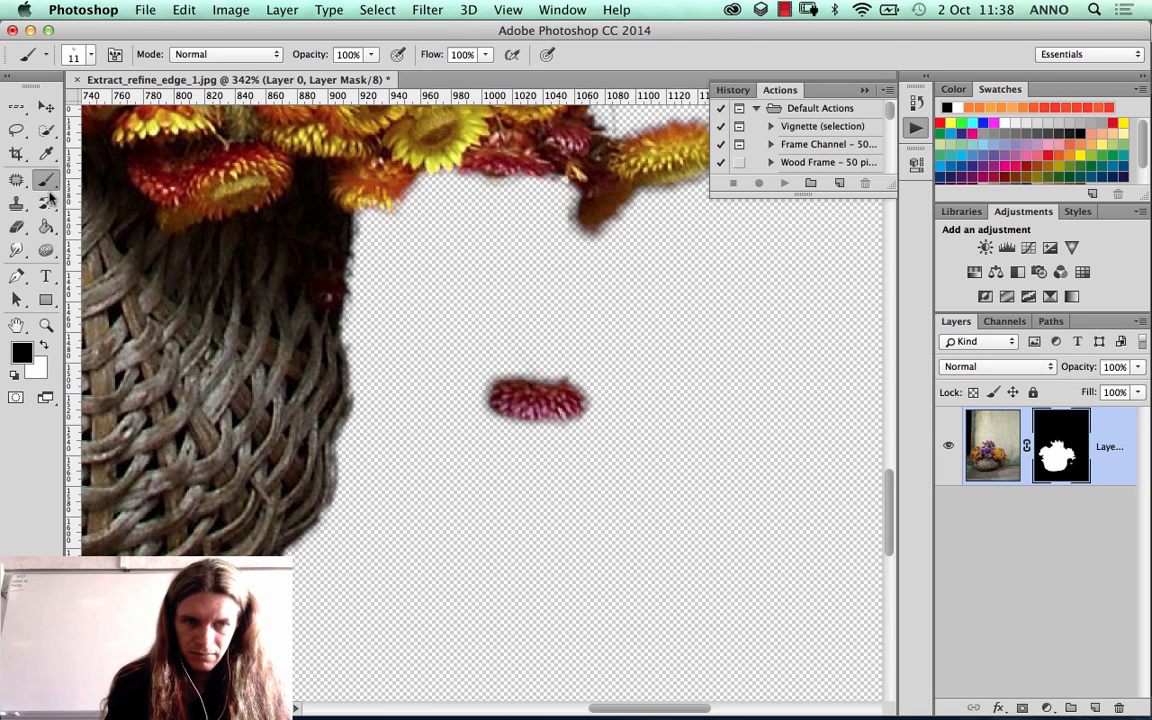
Step: Paint white on the layer mask along the pink flower's stem with an 11 px round brush at 76% hardness
left_click(44, 343)
right_click(432, 265)
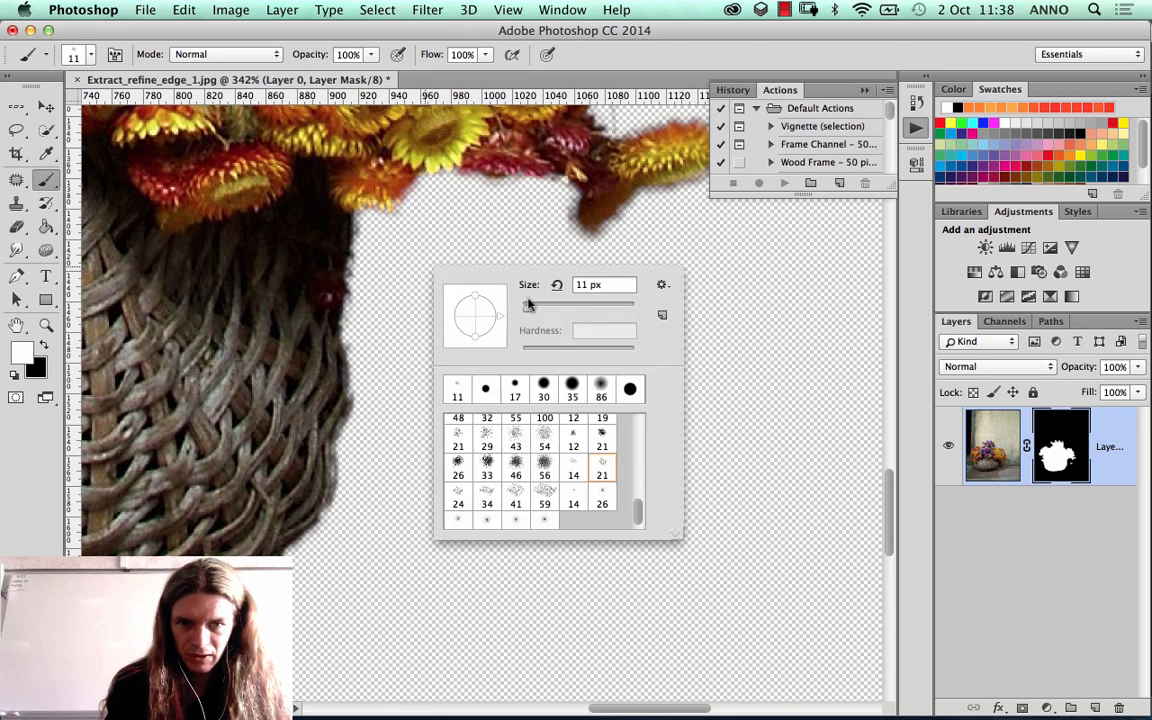
left_click(629, 389)
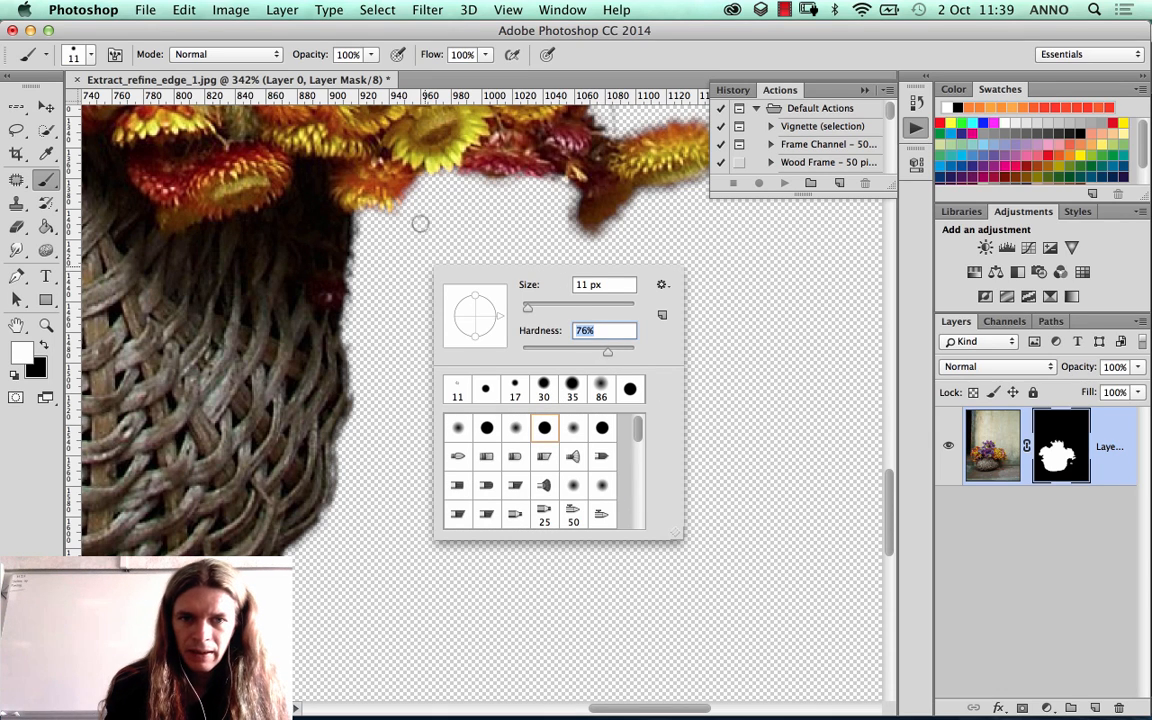
mouse_move(362, 190)
left_mouse_down()
mouse_move(476, 288)
mouse_move(492, 352)
left_mouse_up()
mouse_move(533, 316)
left_mouse_down()
mouse_move(470, 322)
mouse_move(466, 340)
mouse_move(392, 215)
mouse_move(350, 186)
left_mouse_up()
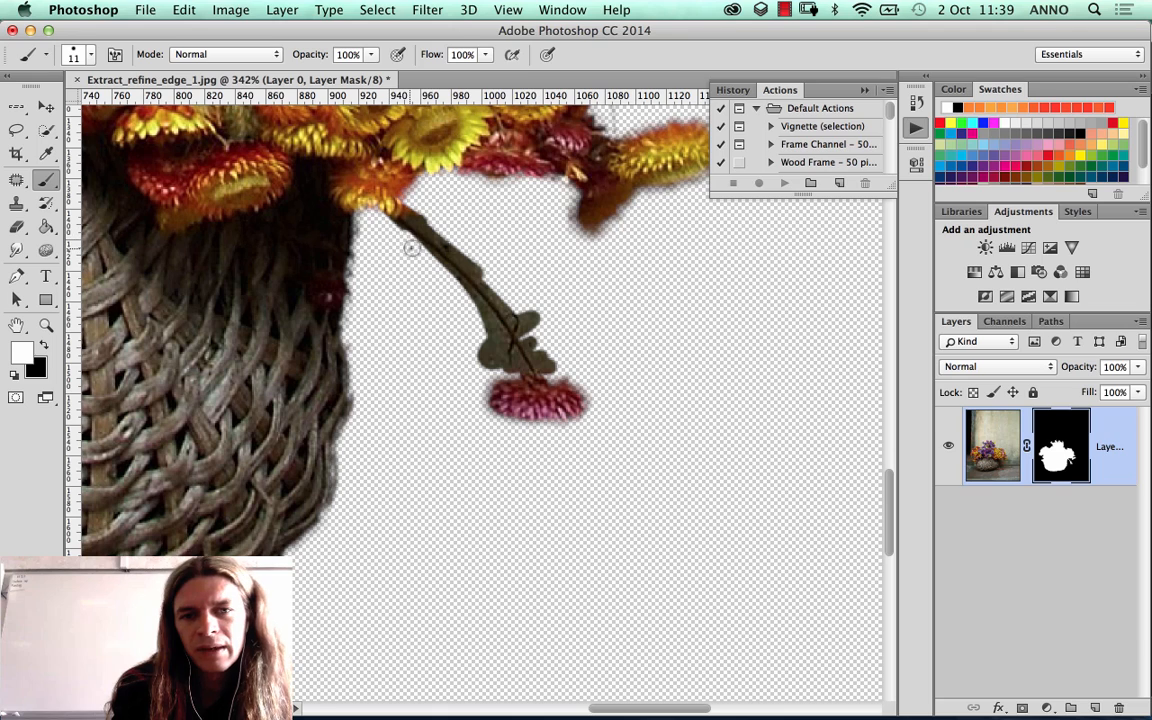
left_click_drag(393, 228, 414, 242)
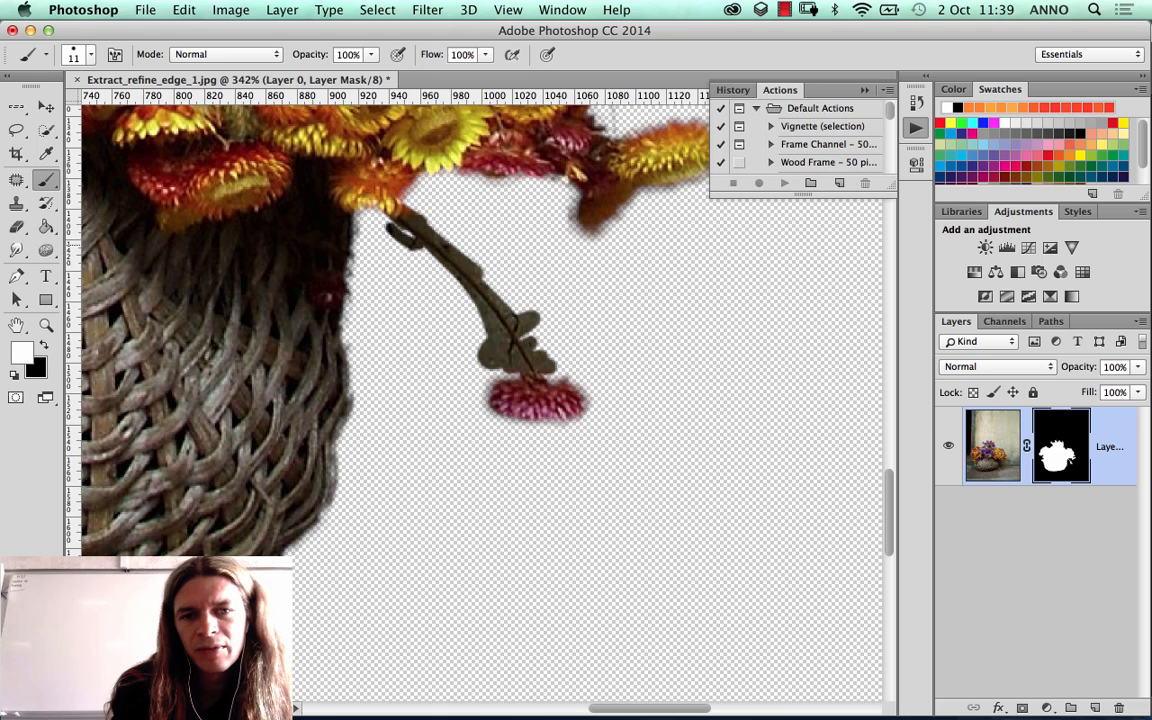
Step: Paint black on the layer mask around the pink flower's stem with a 20 px round brush at 93% hardness
left_click(16, 227)
key("x")
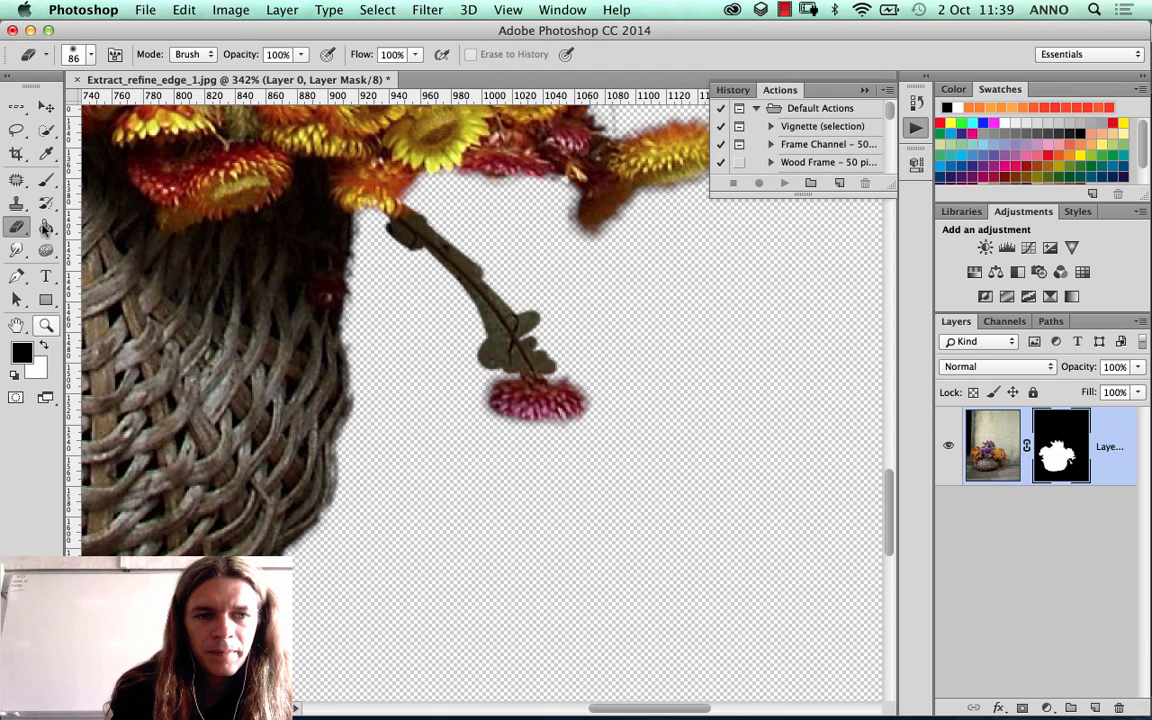
left_click(45, 181)
right_click(455, 278)
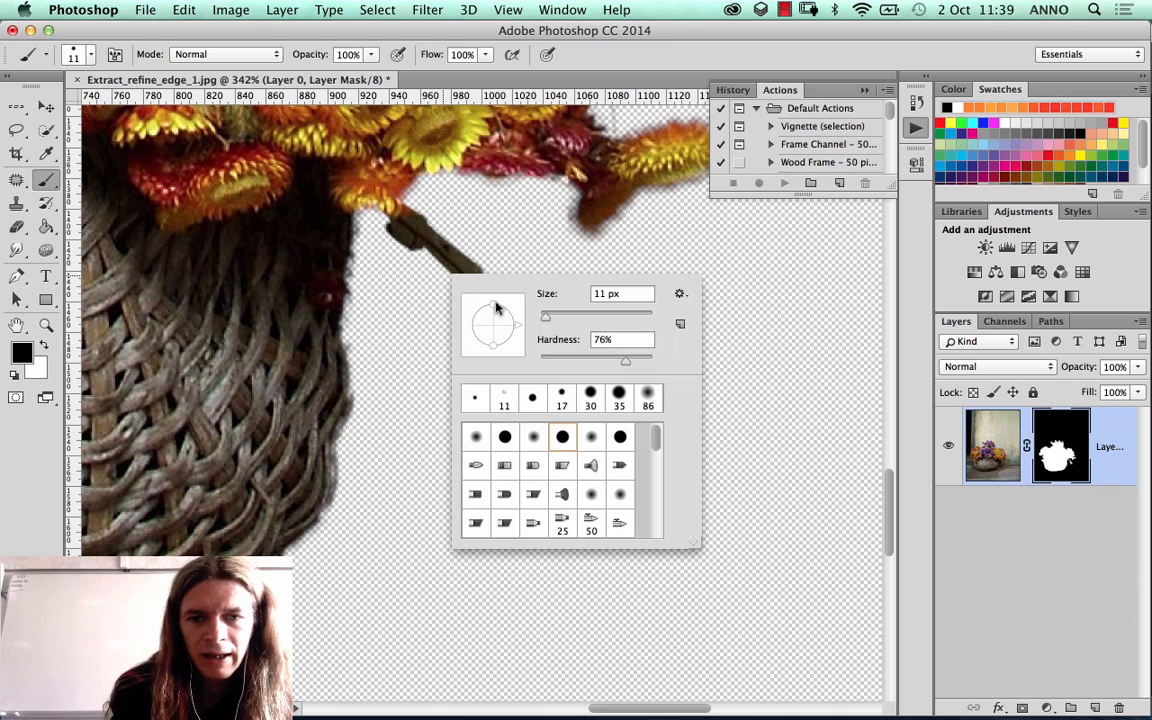
left_click_drag(550, 320, 550, 318)
left_click(643, 361)
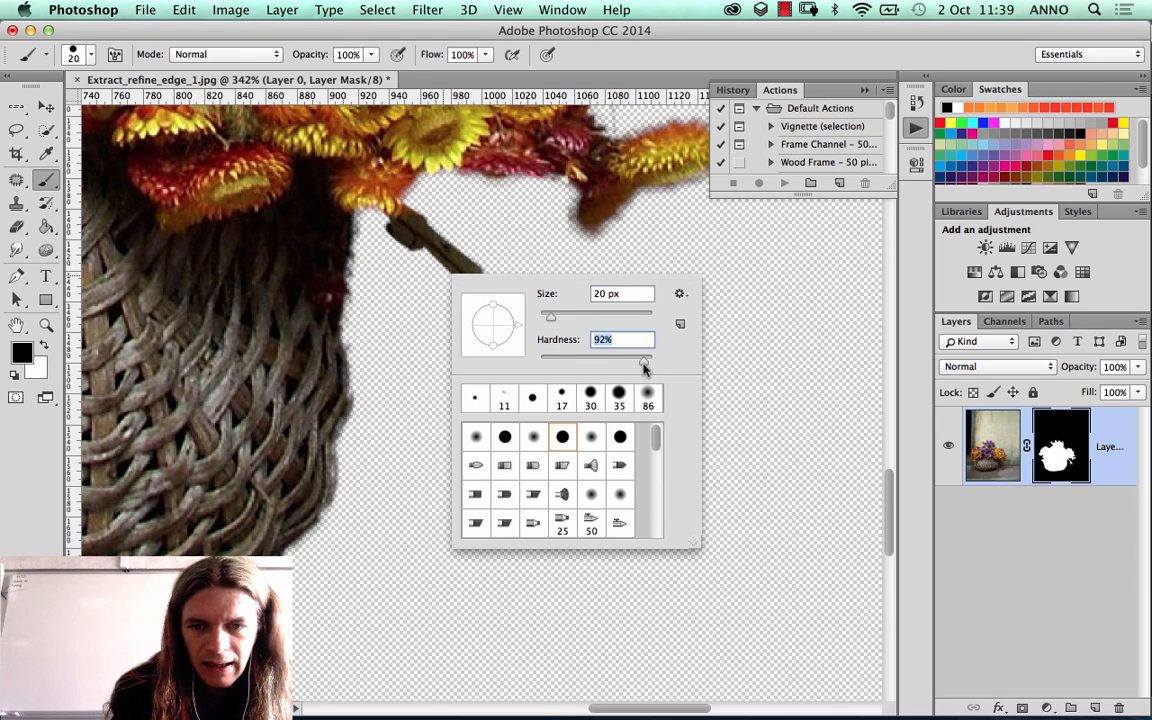
key("Return")
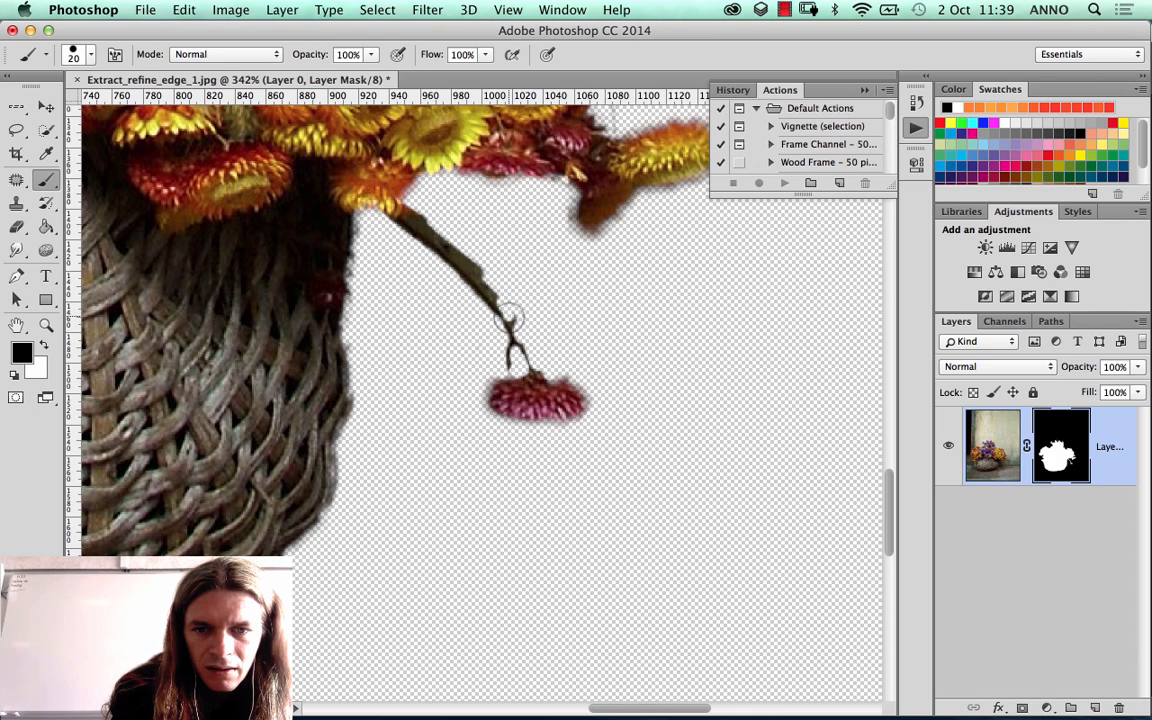
mouse_move(508, 318)
left_mouse_down()
mouse_move(461, 262)
mouse_move(421, 203)
mouse_move(412, 212)
mouse_move(445, 237)
mouse_move(433, 219)
mouse_move(419, 213)
mouse_move(429, 228)
mouse_move(417, 213)
mouse_move(510, 313)
left_mouse_up()
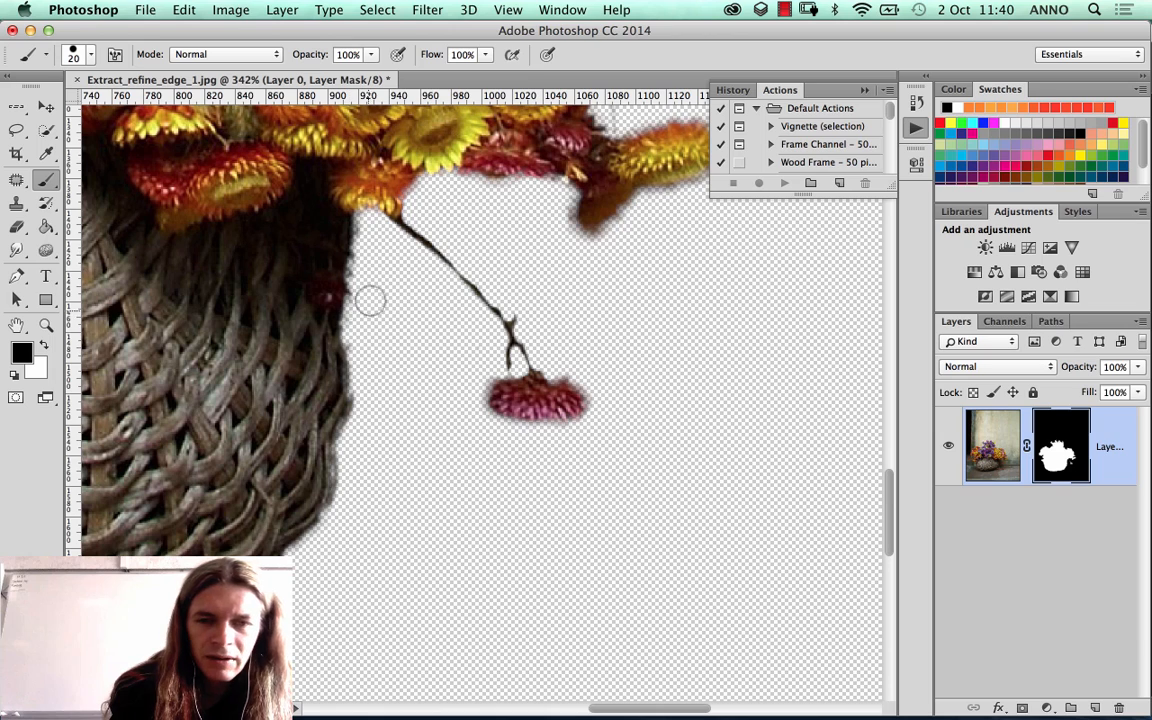
Step: Reduce the brush to 4 px and paint white on the mask to restore the fine twigs of the pink flower's stem
right_click(518, 334)
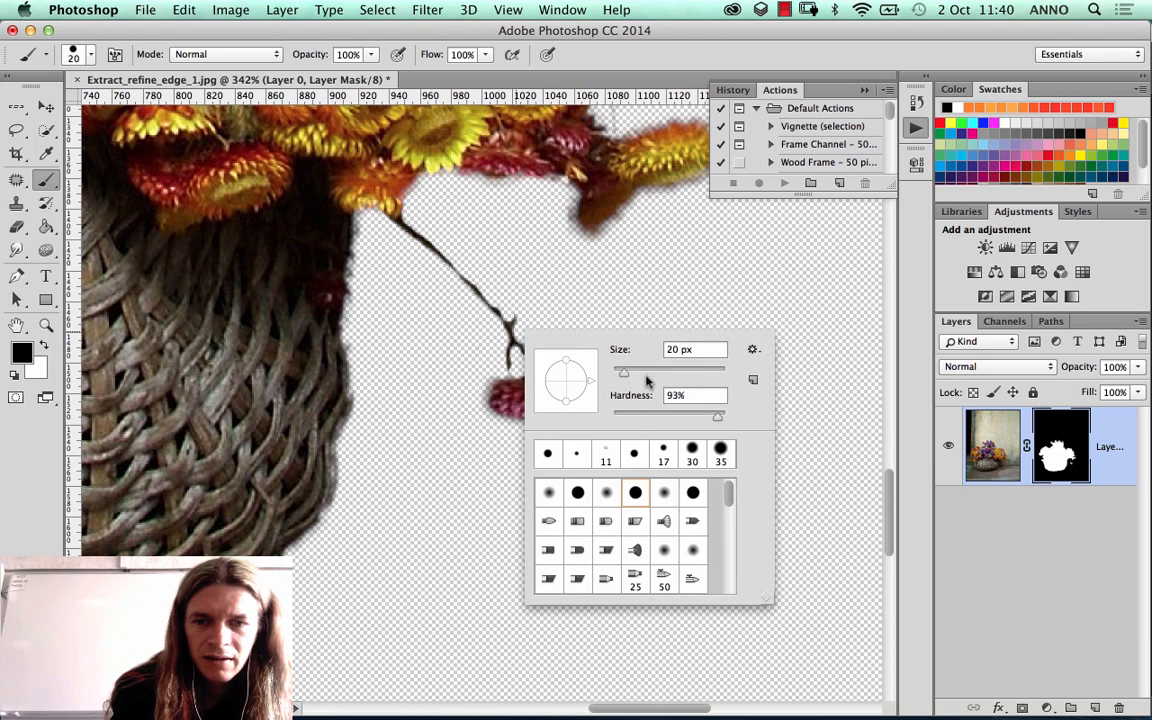
left_click_drag(623, 372, 616, 373)
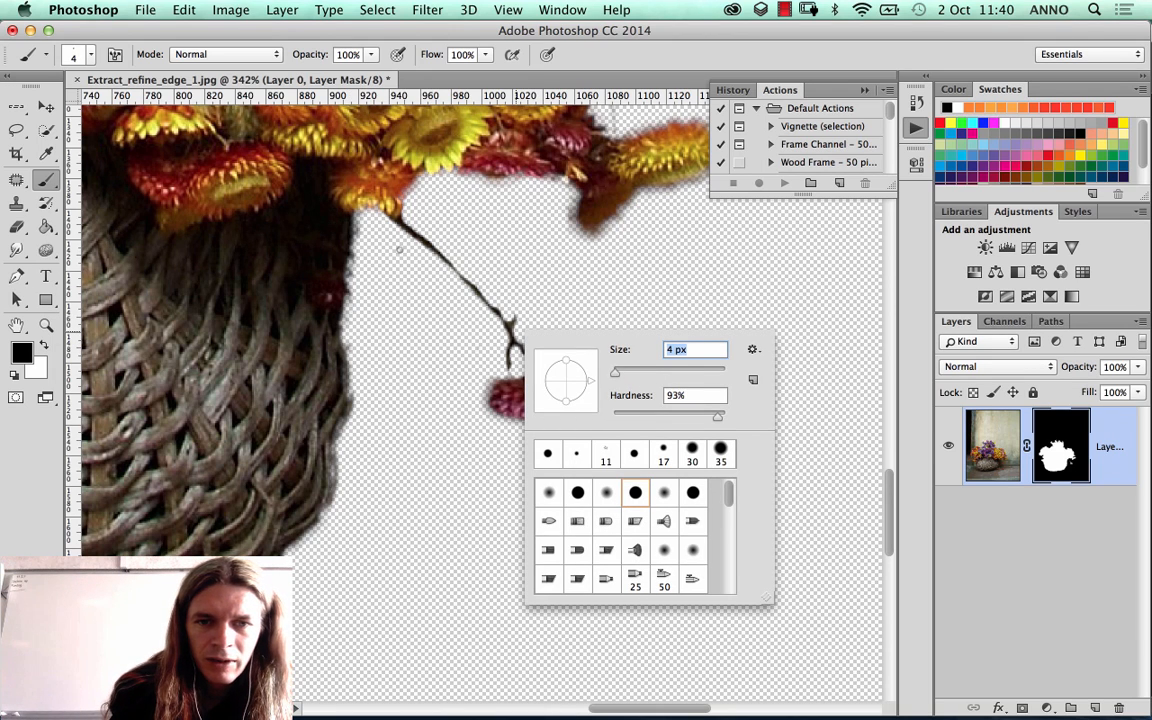
key("Return")
key("x")
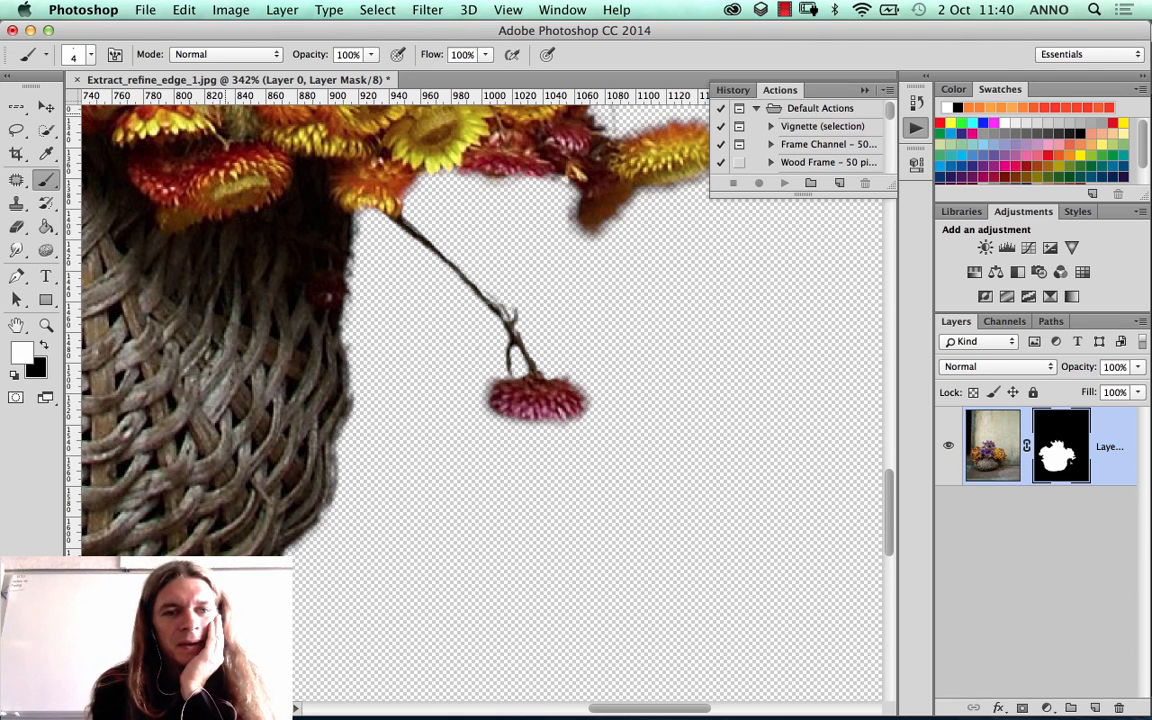
Step: Retouch the pink flower's mask edge with the 59-pixel textured brush set to 15 px and 27% opacity
right_click(558, 400)
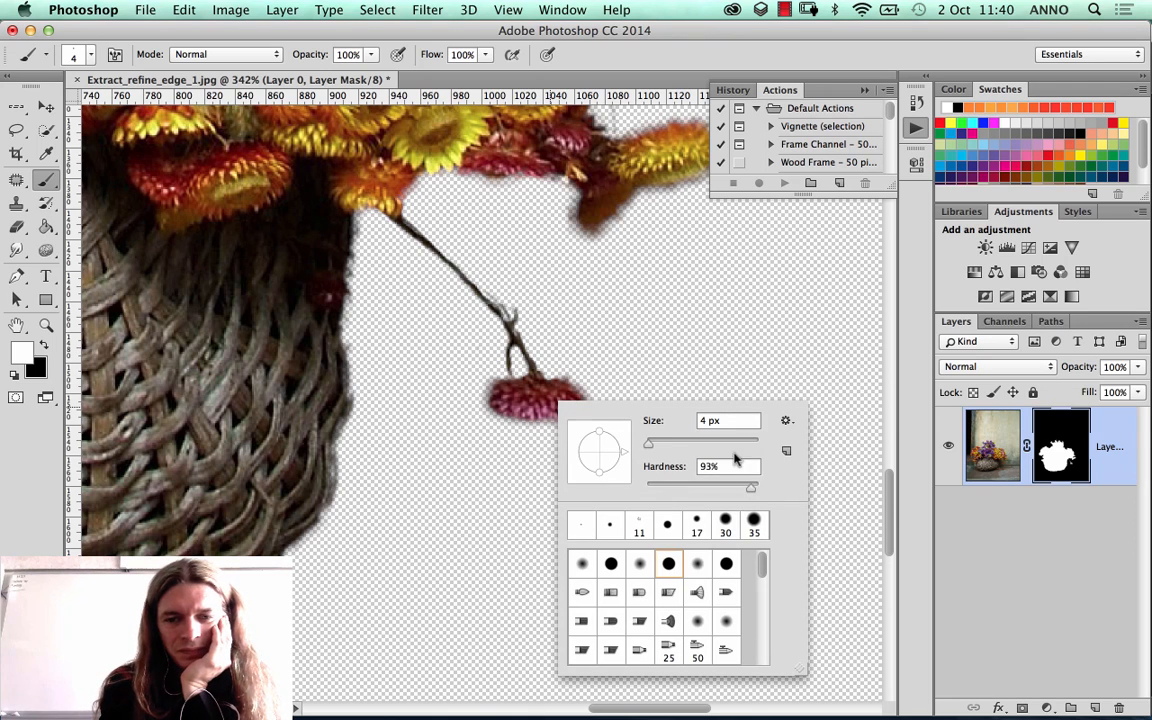
scroll(685, 560, "down", 4)
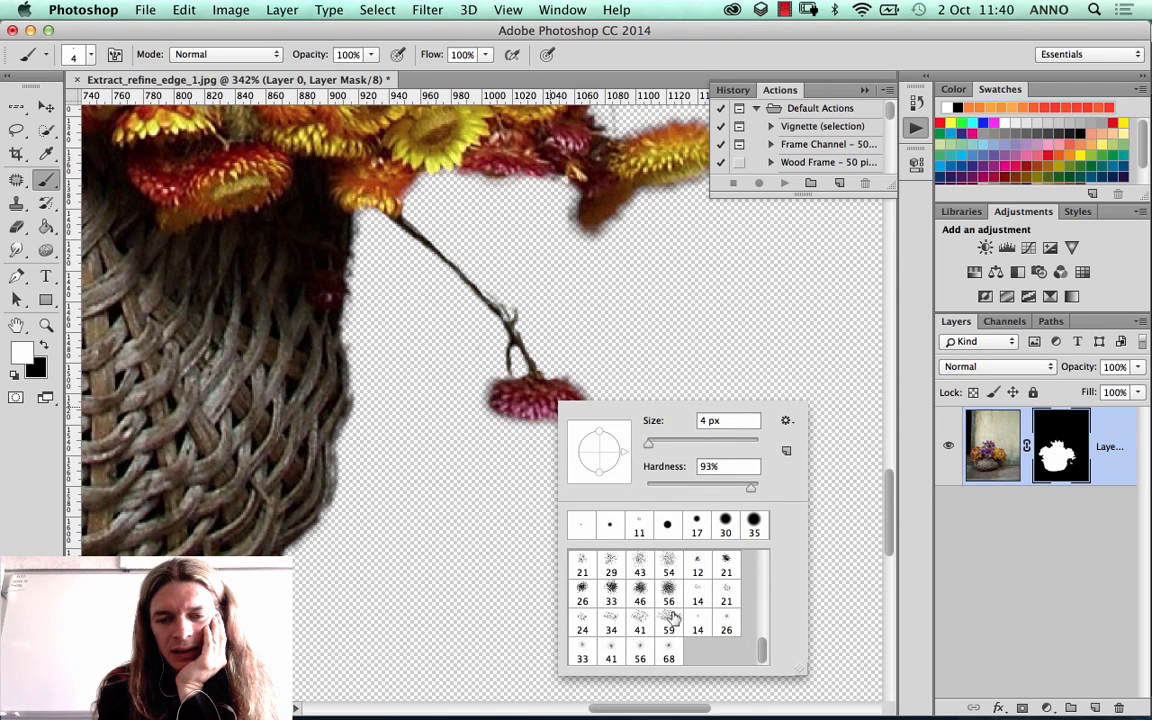
left_click(669, 620)
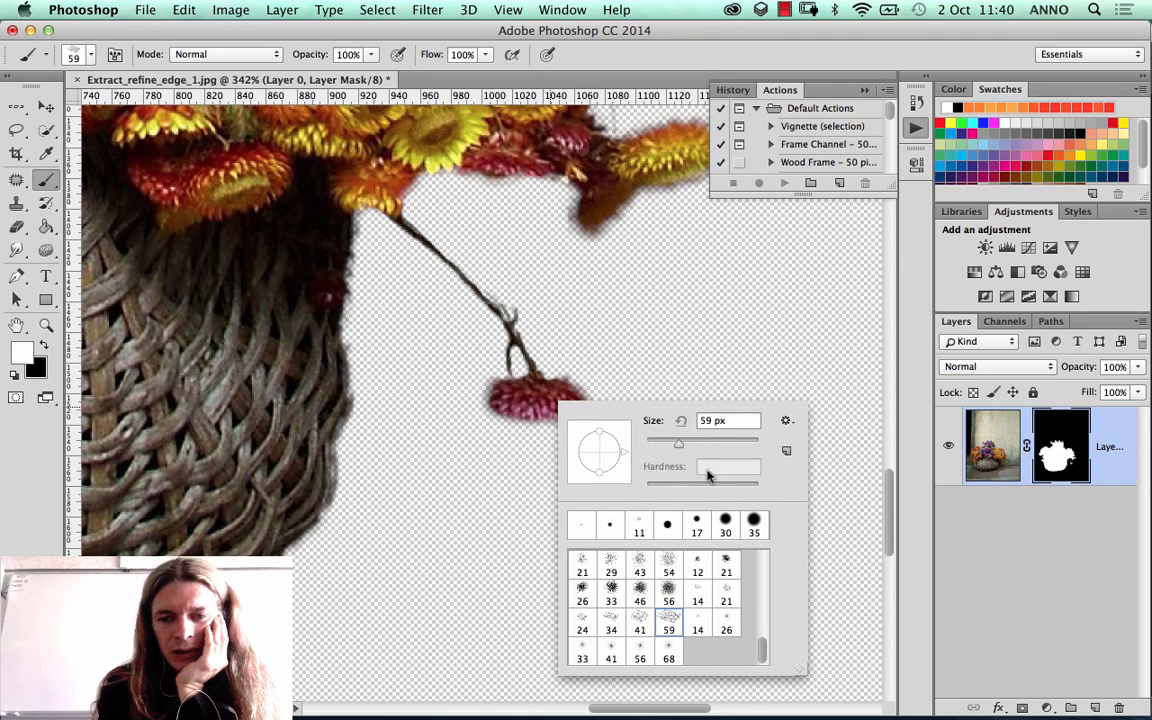
left_click_drag(679, 443, 656, 443)
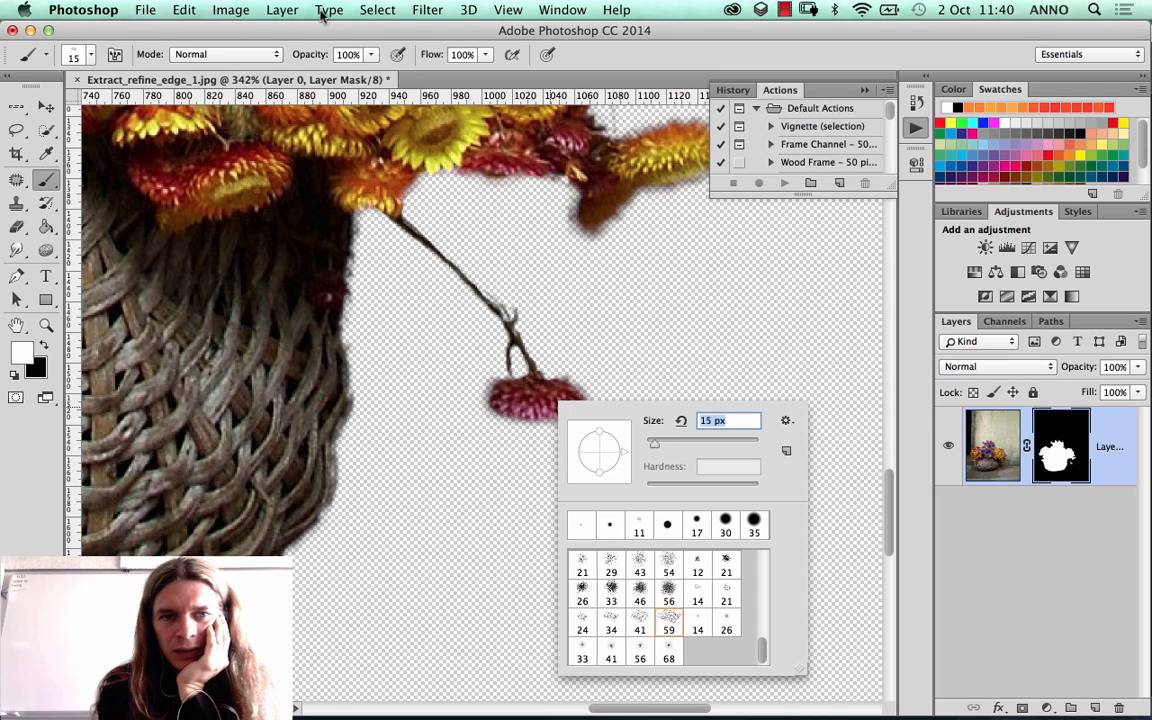
mouse_move(370, 55)
left_mouse_down()
mouse_move(342, 77)
mouse_move(308, 76)
left_mouse_up()
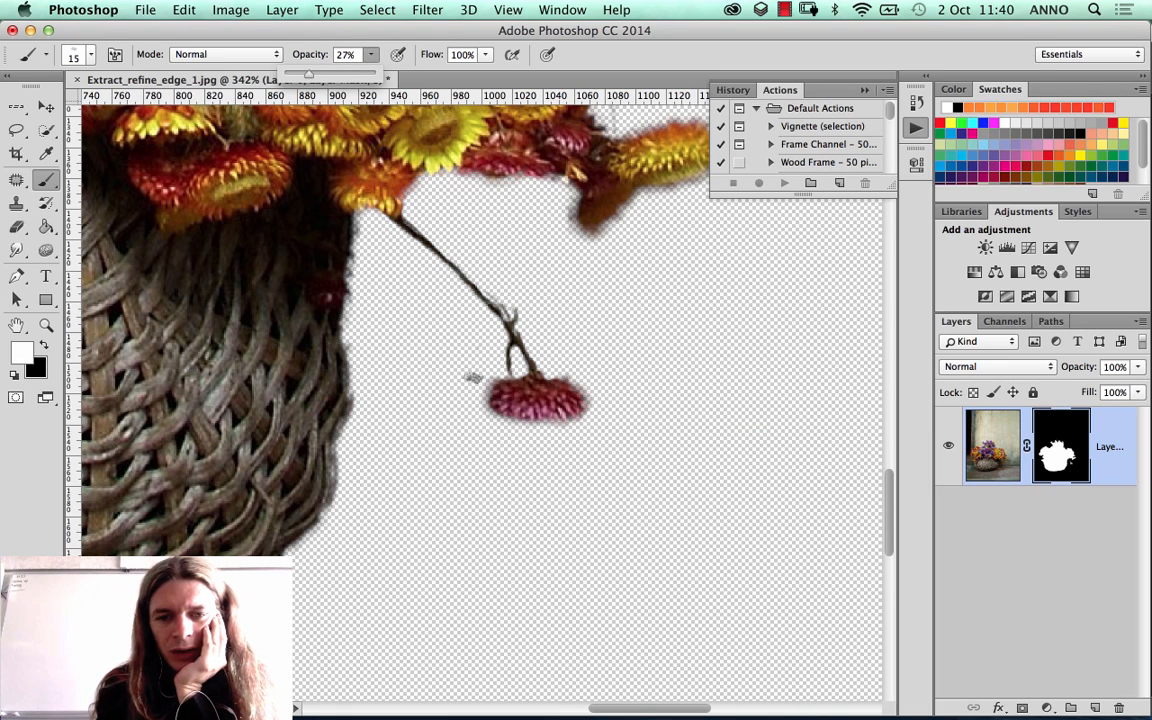
left_click(493, 371)
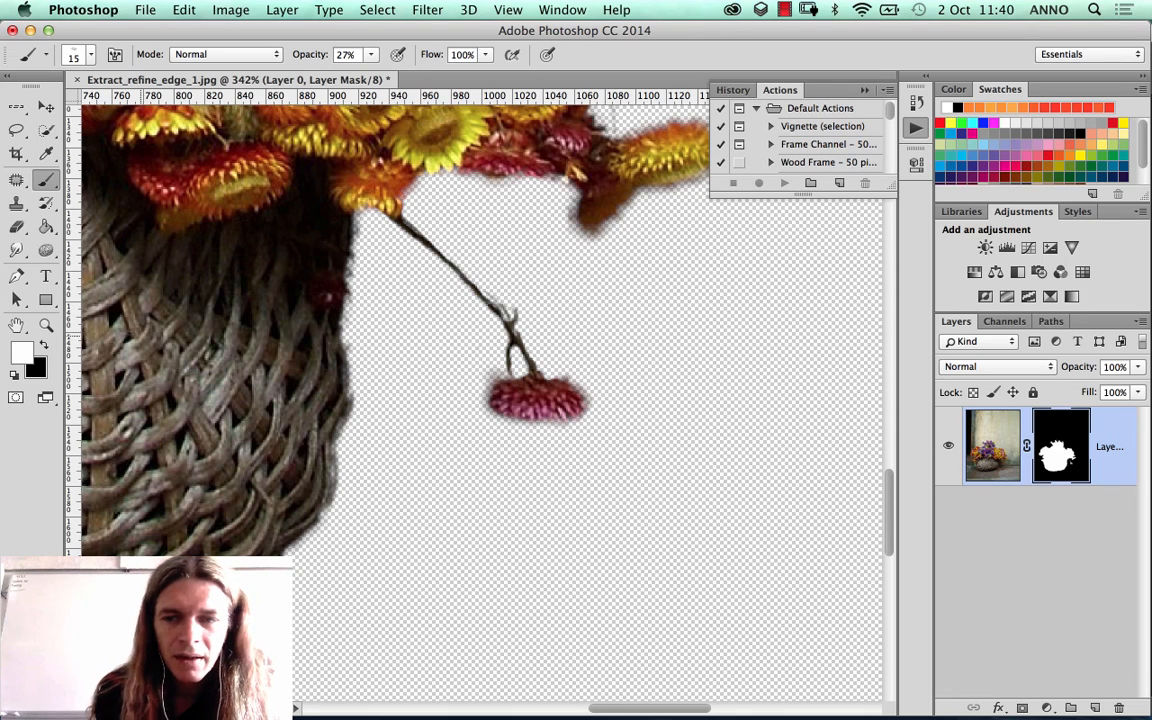
left_click(44, 345)
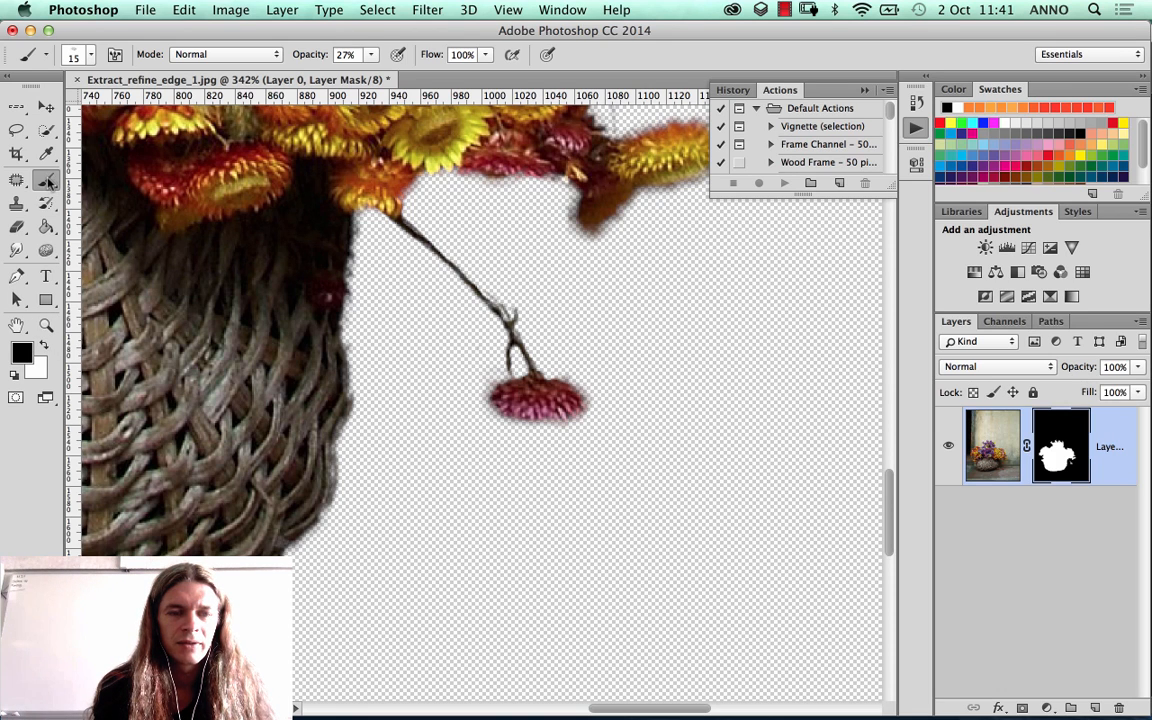
left_click_drag(48, 182, 130, 185)
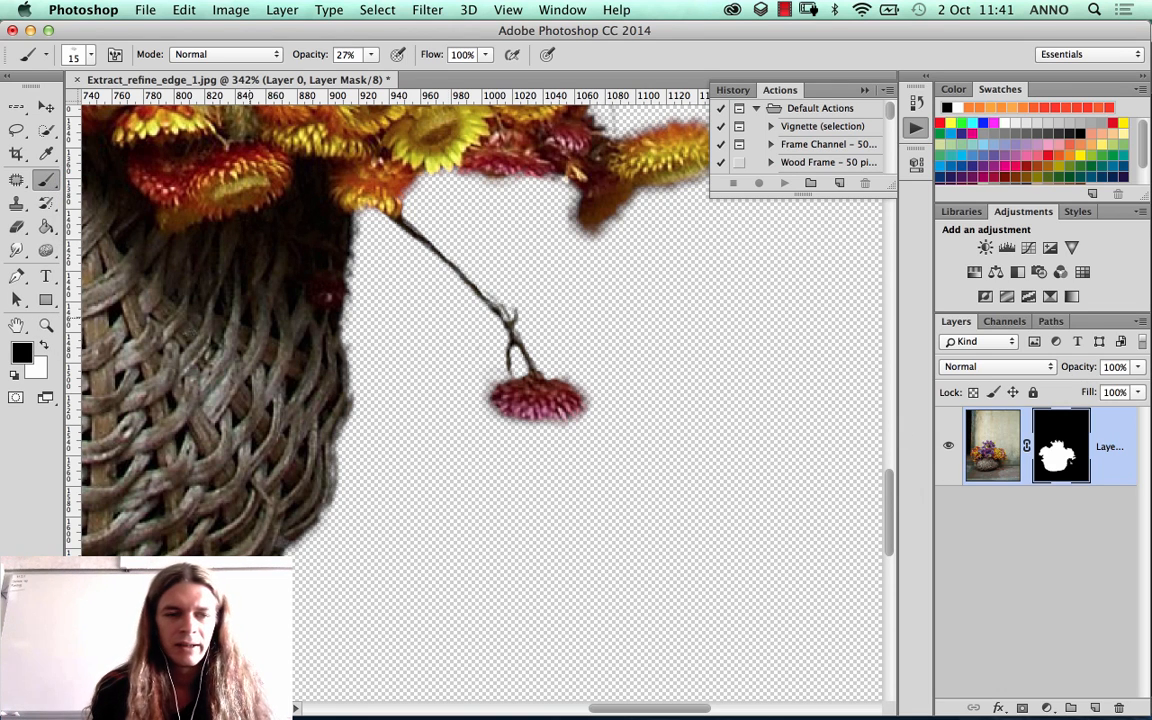
Step: Switch to a 15 px hard round brush with white as the foreground colour and 100% opacity
left_click(43, 344)
right_click(285, 408)
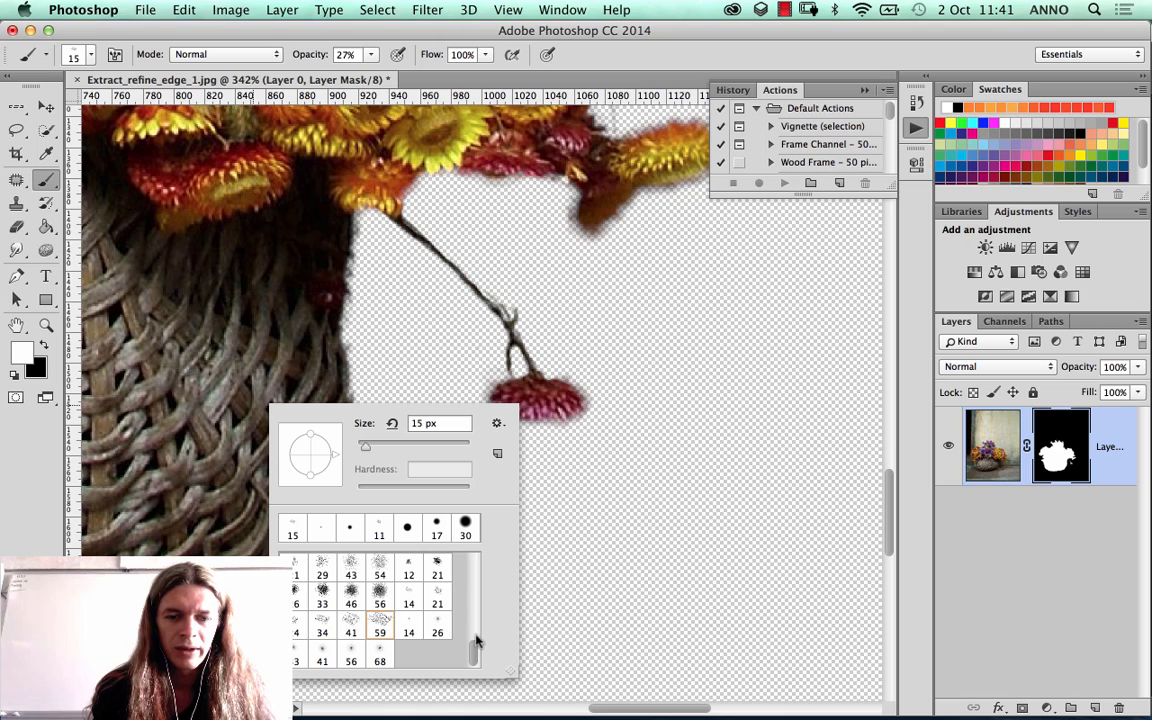
scroll(476, 609, "up", 10)
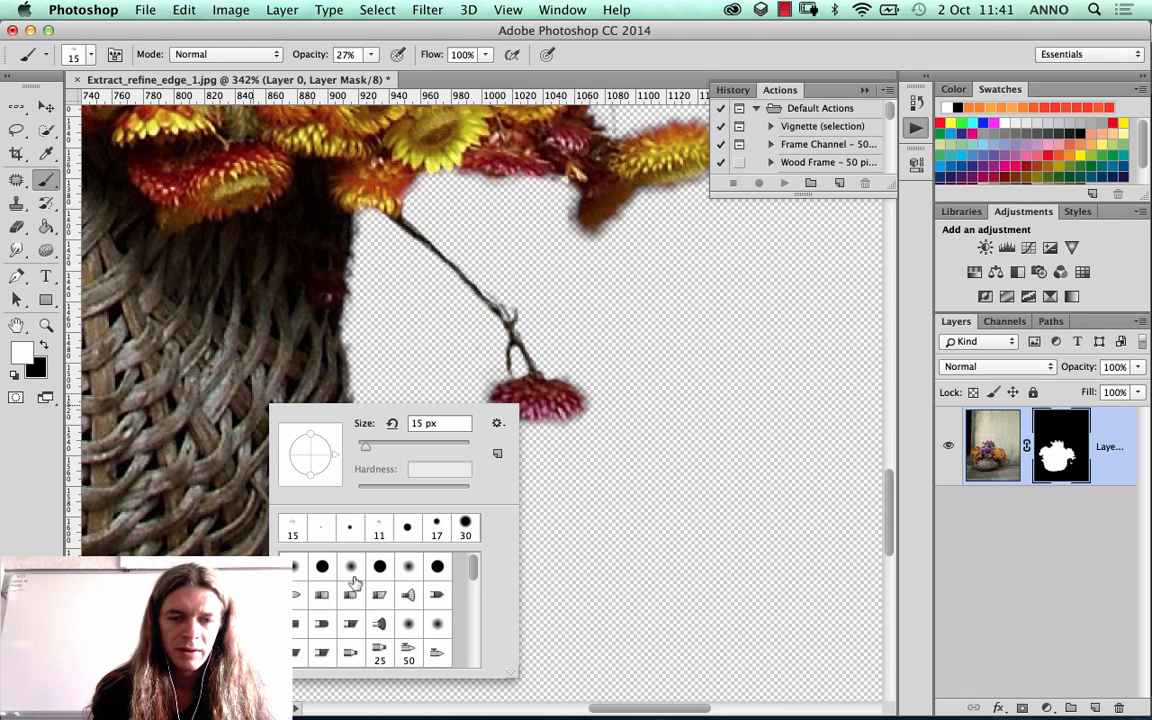
left_click(381, 568)
left_click_drag(469, 491, 429, 491)
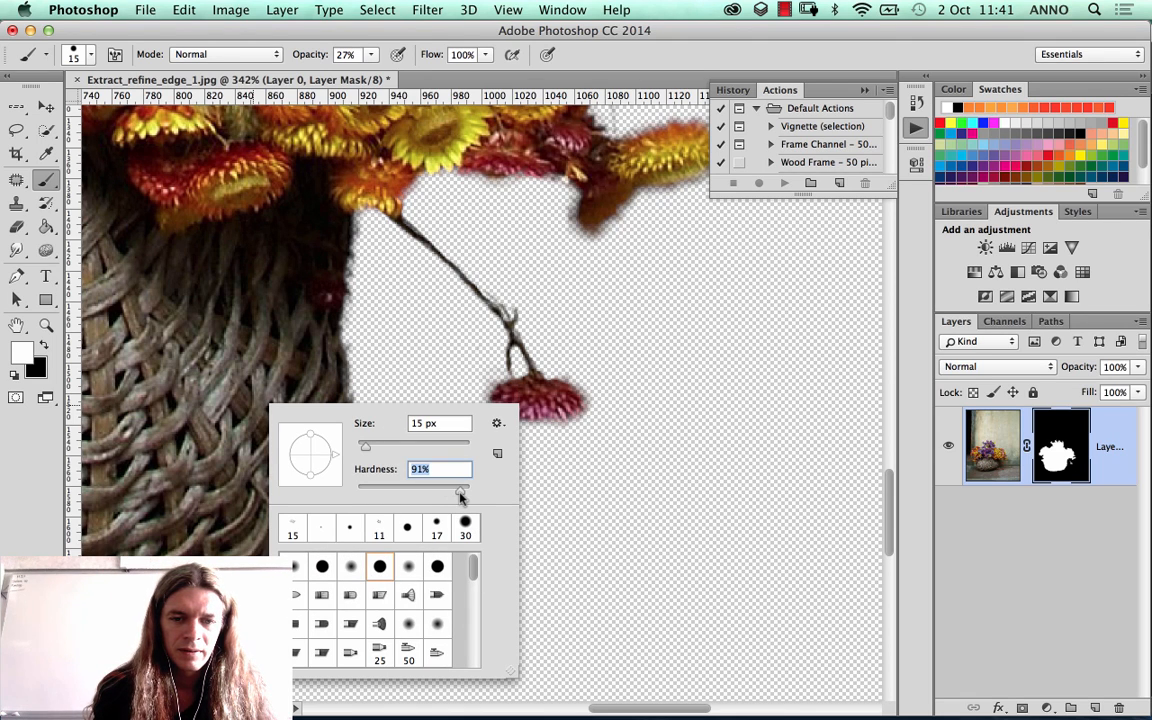
key("Return")
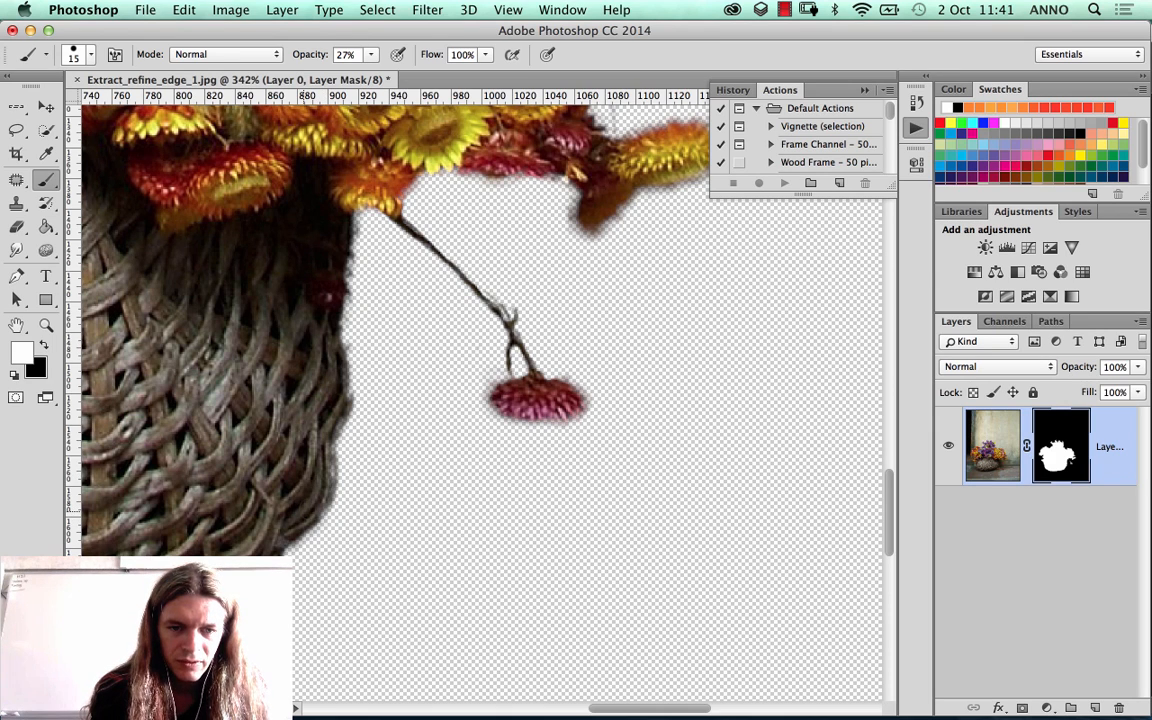
left_click(371, 54)
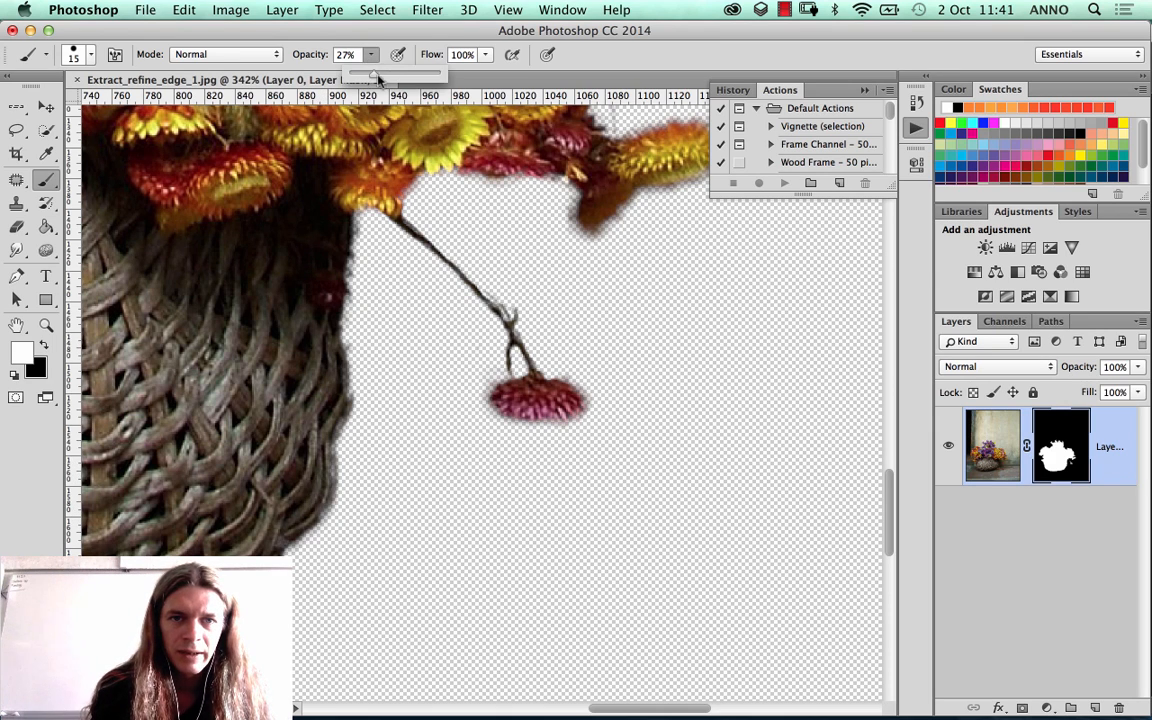
left_click_drag(374, 76, 440, 76)
Step: Paint white on the layer mask along the basket's right edge, up to the flowers
left_click(304, 509)
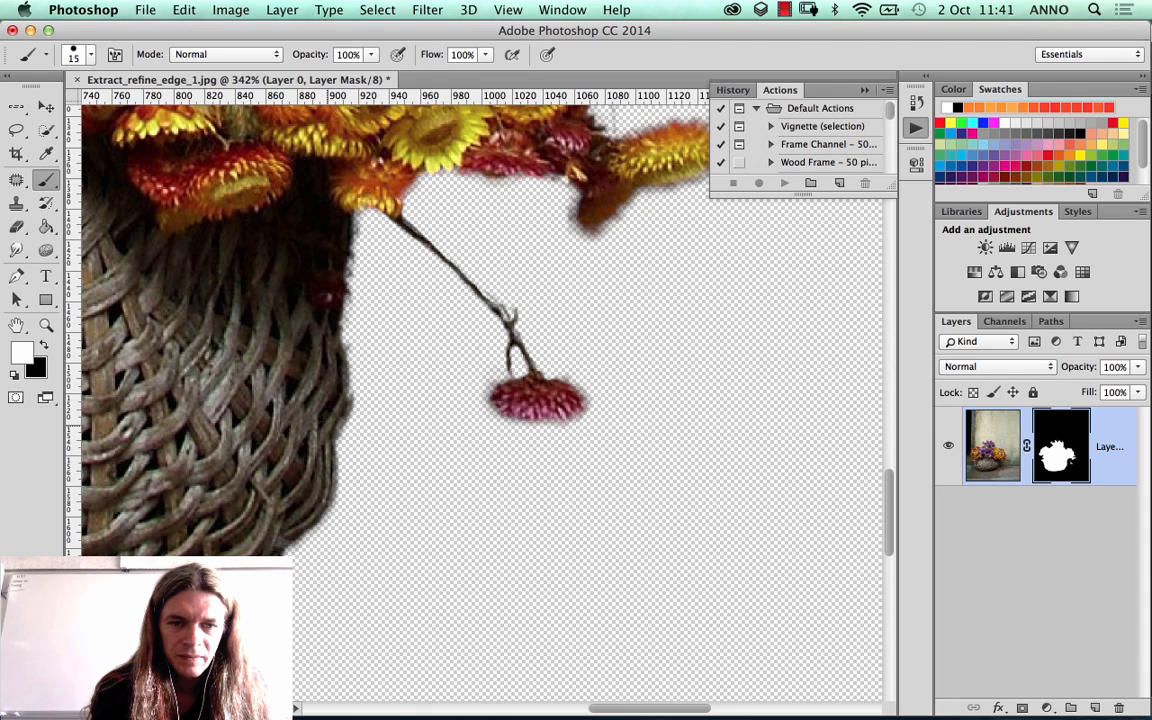
mouse_move(340, 426)
left_mouse_down()
mouse_move(342, 346)
mouse_move(344, 386)
left_mouse_up()
left_click_drag(312, 292, 316, 240)
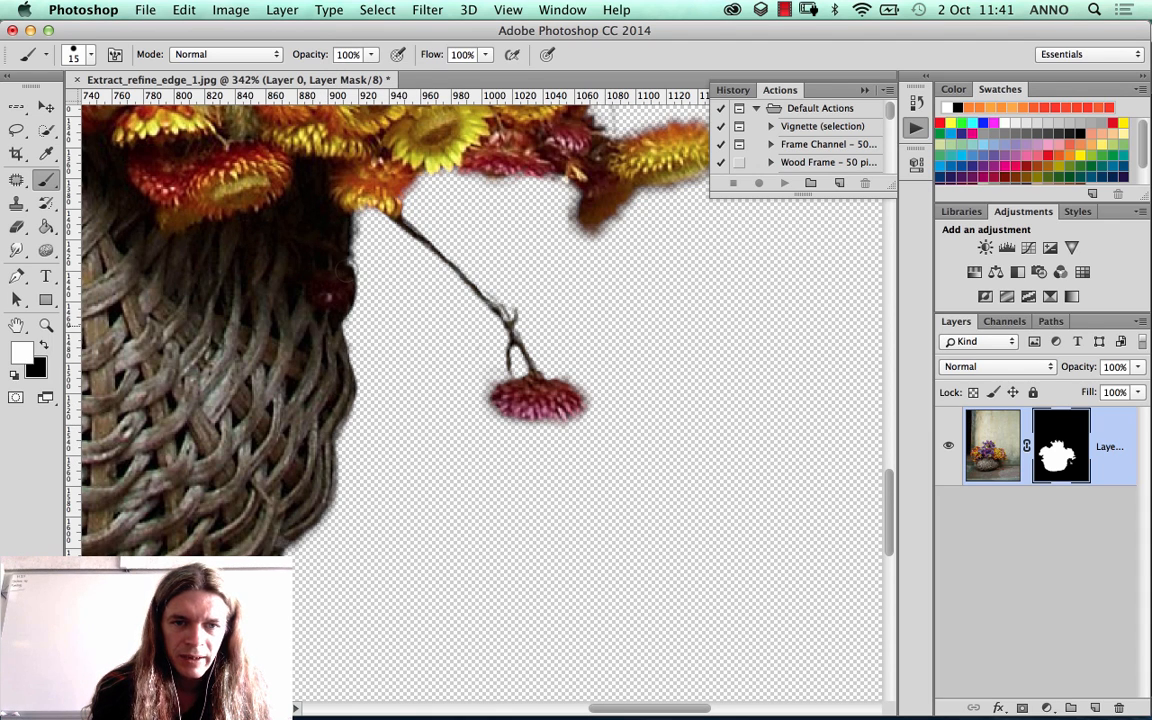
mouse_move(312, 292)
left_mouse_down()
mouse_move(352, 262)
mouse_move(362, 215)
left_mouse_up()
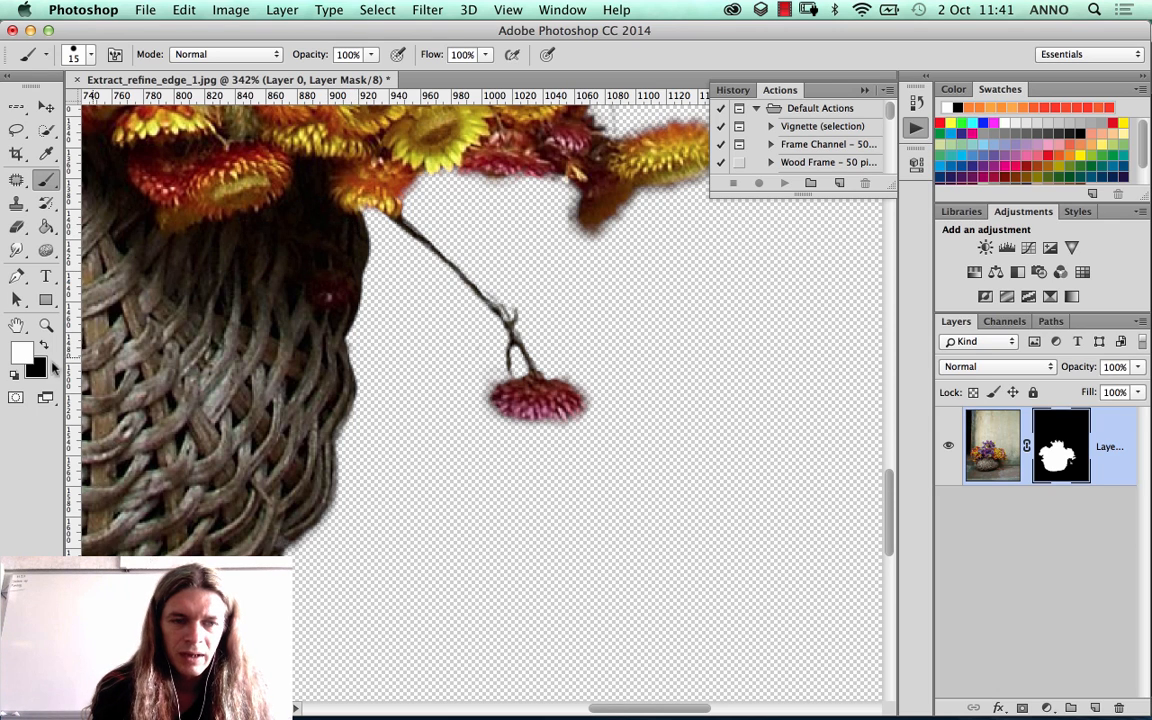
Step: Paint black on the layer mask to trim the basket's upper-right edge just below the flowers
left_click(43, 344)
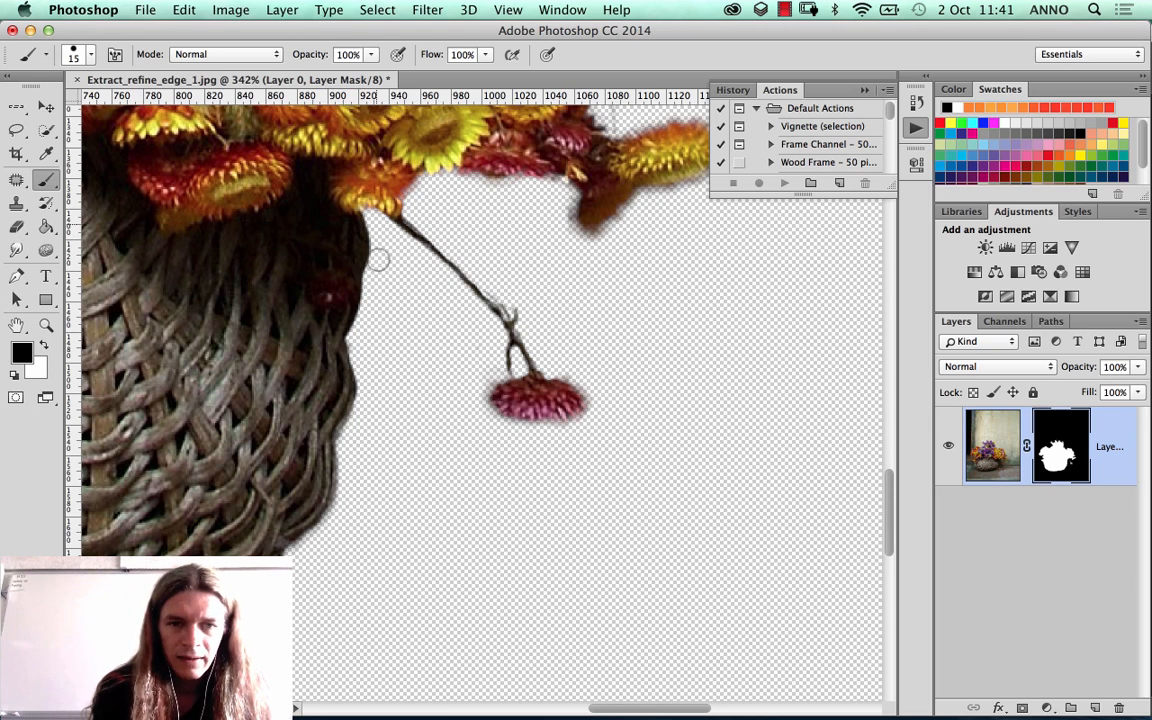
left_click_drag(378, 259, 375, 301)
left_click_drag(374, 227, 364, 323)
left_click_drag(371, 249, 359, 332)
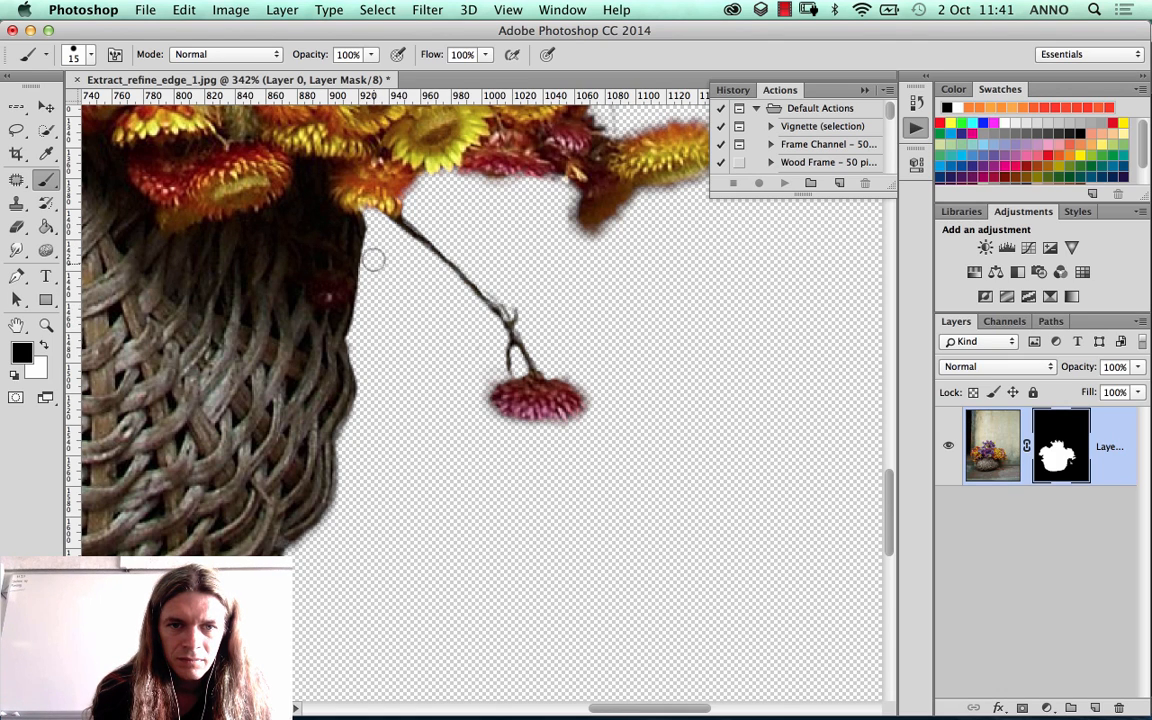
mouse_move(370, 223)
left_mouse_down()
mouse_move(369, 264)
mouse_move(368, 222)
mouse_move(368, 324)
left_mouse_up()
Step: Paint black on the layer mask along the basket's bottom edge to clean up its outline
left_click_drag(322, 388, 552, 245)
left_click(45, 343)
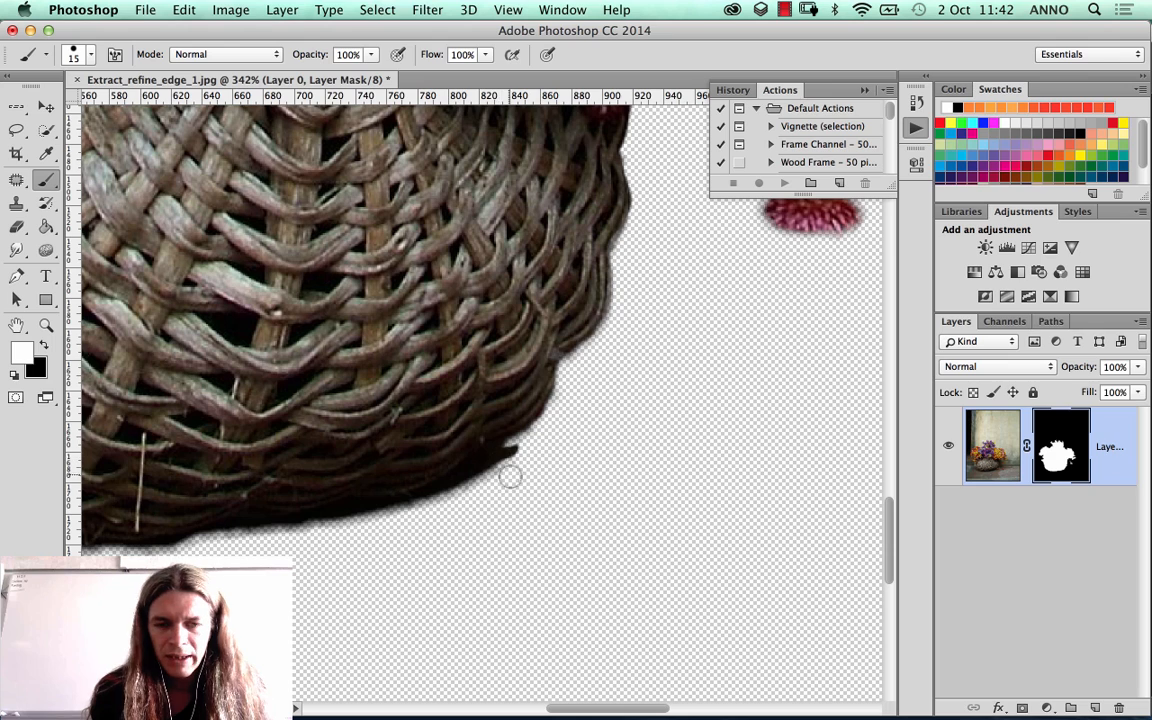
left_click(44, 344)
mouse_move(514, 450)
left_mouse_down()
mouse_move(552, 429)
mouse_move(368, 511)
mouse_move(508, 472)
mouse_move(428, 498)
mouse_move(485, 468)
mouse_move(337, 525)
mouse_move(427, 480)
mouse_move(397, 483)
mouse_move(305, 534)
mouse_move(335, 529)
mouse_move(373, 501)
mouse_move(265, 513)
mouse_move(190, 541)
mouse_move(263, 537)
mouse_move(424, 483)
mouse_move(521, 469)
mouse_move(491, 503)
mouse_move(423, 500)
mouse_move(480, 509)
mouse_move(413, 508)
mouse_move(427, 498)
mouse_move(278, 515)
left_mouse_up()
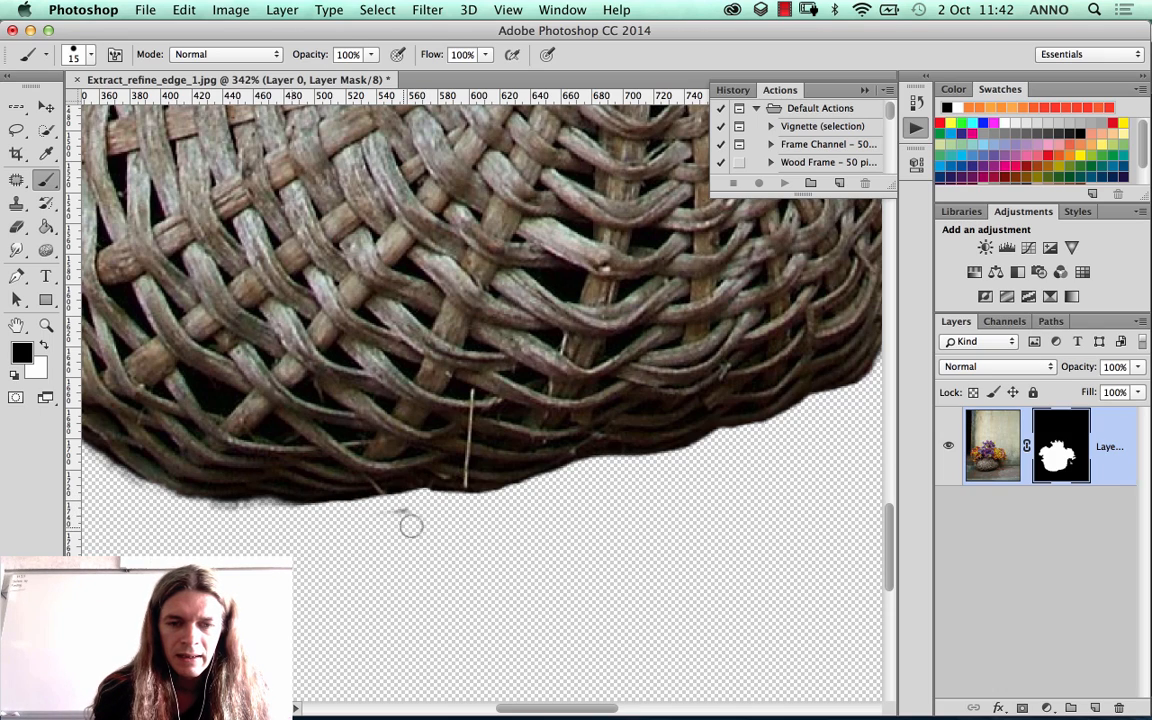
left_click_drag(403, 513, 391, 511)
left_click_drag(289, 430, 552, 450)
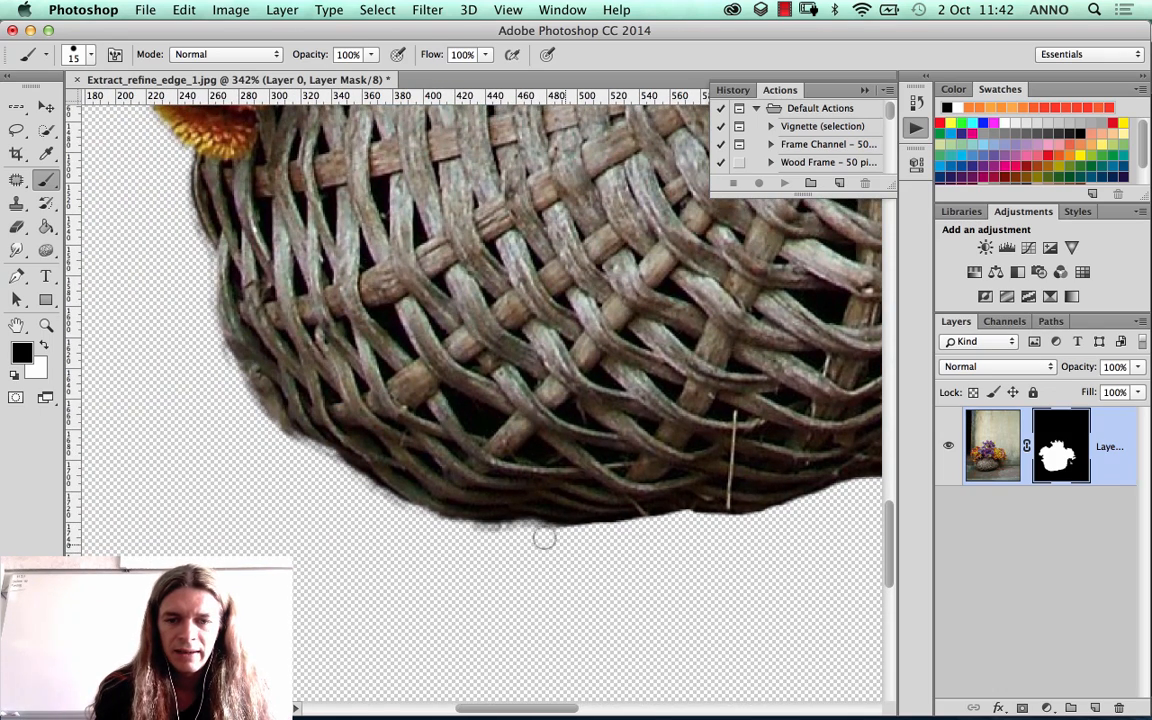